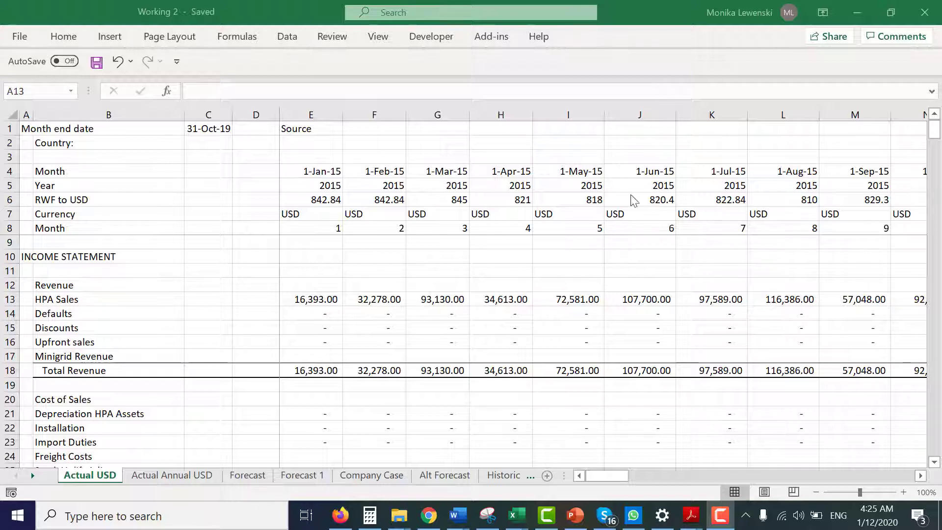
- Examine the monthly HPA Sales actuals on the Actual USD sheet and the yearly figures on the Actual Annual USD sheet
{"action": "left_click", "coordinate": [308, 299]}
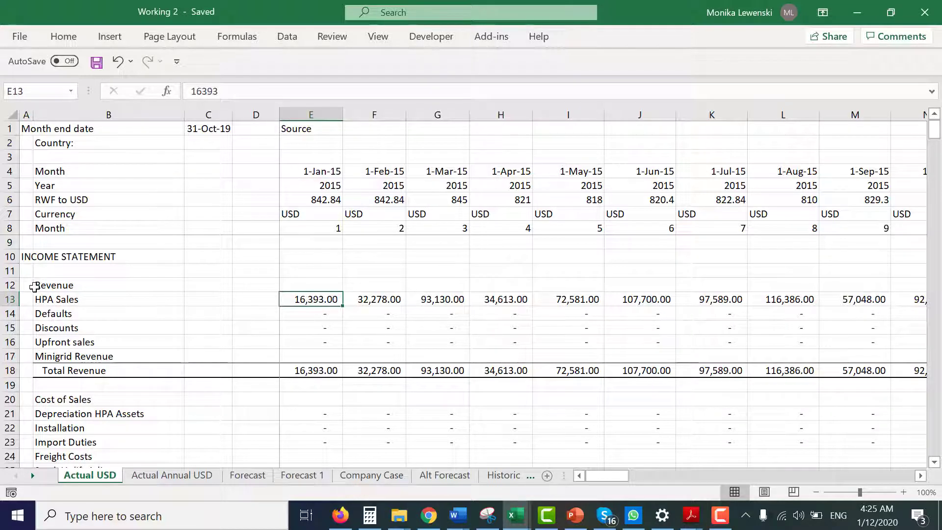
{"action": "key", "text": "Left"}
{"action": "key", "text": "Right"}
{"action": "key", "text": "Right"}
{"action": "key", "text": "Right"}
{"action": "key", "text": "Right"}
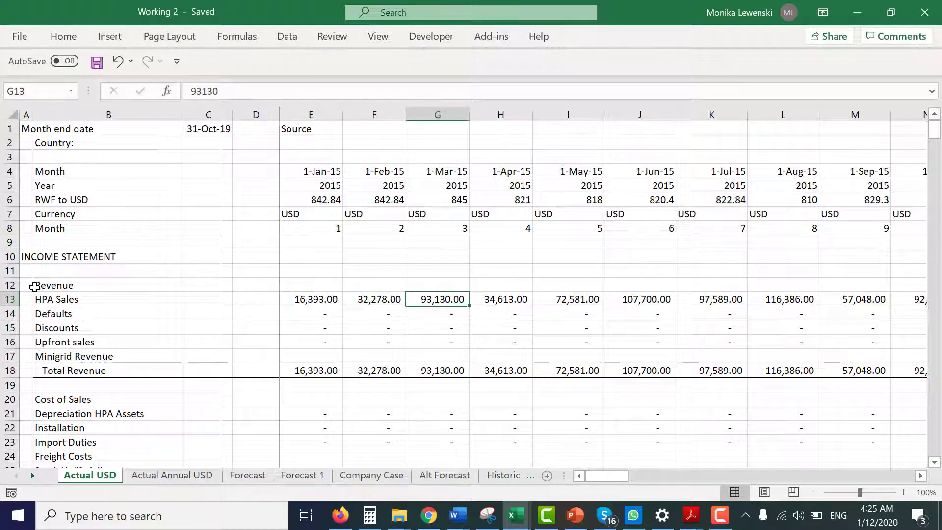
{"action": "key", "text": "Left"}
{"action": "key", "text": "ctrl+Page_Down"}
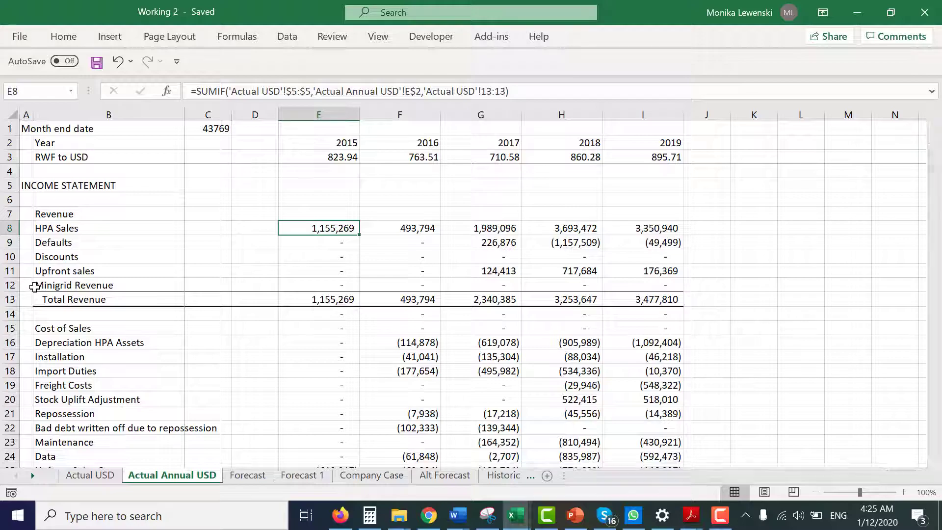
- Look through the Forecast sheet from the key inputs down to SG&A and overheads and across its yearly columns
{"action": "key", "text": "ctrl+Page_Down"}
{"action": "key", "text": "Page_Up"}
{"action": "key", "text": "Page_Up"}
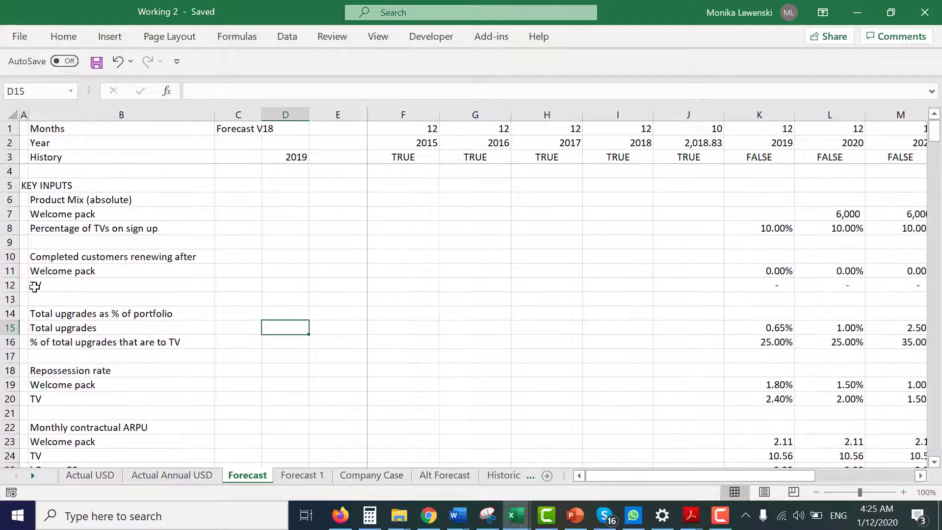
{"action": "key", "text": "Page_Down"}
{"action": "key", "text": "Page_Down"}
{"action": "key", "text": "Page_Down"}
{"action": "key", "text": "Page_Down"}
{"action": "key", "text": "Page_Down"}
{"action": "key", "text": "Right"}
{"action": "key", "text": "Right"}
{"action": "key", "text": "Right"}
{"action": "key", "text": "Right"}
{"action": "key", "text": "Right"}
{"action": "key", "text": "Right"}
{"action": "key", "text": "Right"}
{"action": "key", "text": "Right"}
{"action": "key", "text": "Right"}
{"action": "key", "text": "Right"}
{"action": "key", "text": "Right"}
{"action": "key", "text": "Right"}
{"action": "key", "text": "Right"}
{"action": "key", "text": "Right"}
{"action": "key", "text": "Right"}
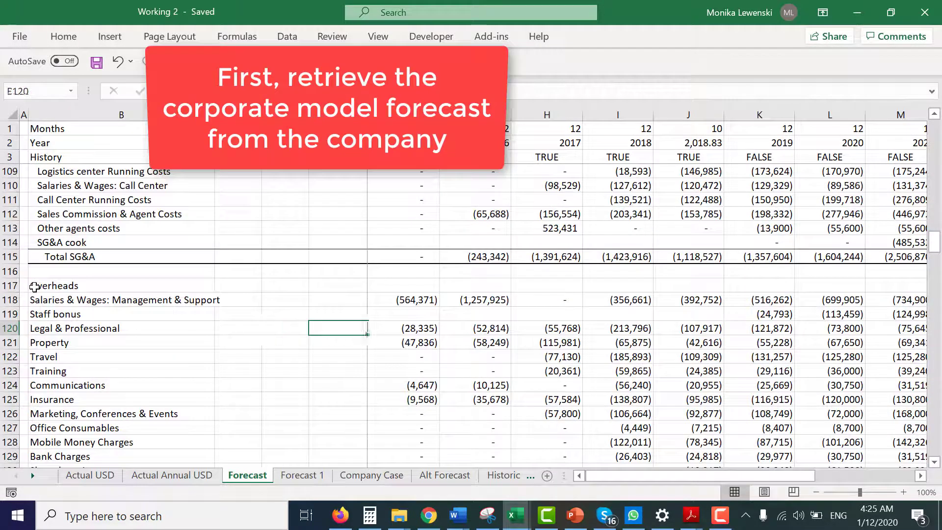
- Review the Forecast 1 sheet and the Alt Forecast sheet's customers, income statement and cash flow sections
{"action": "key", "text": "ctrl+Page_Down"}
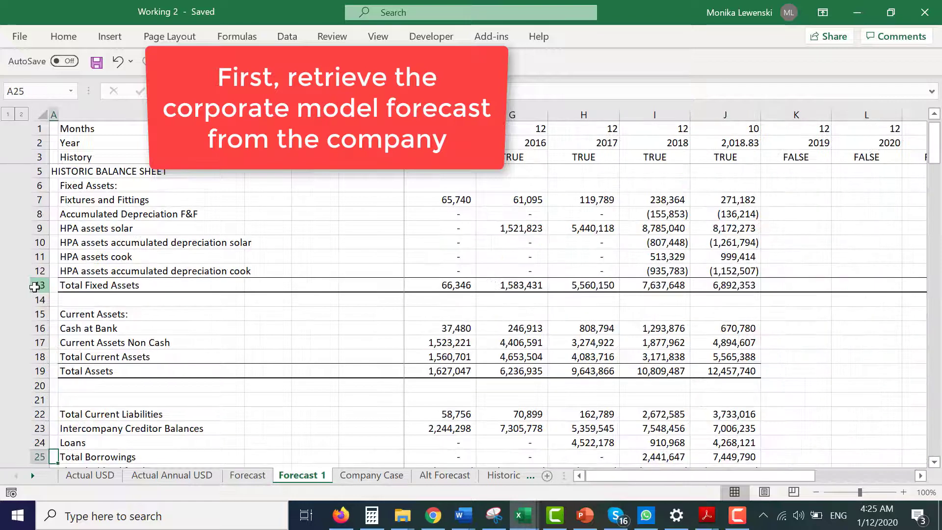
{"action": "key", "text": "ctrl+Page_Down"}
{"action": "key", "text": "ctrl+Page_Down"}
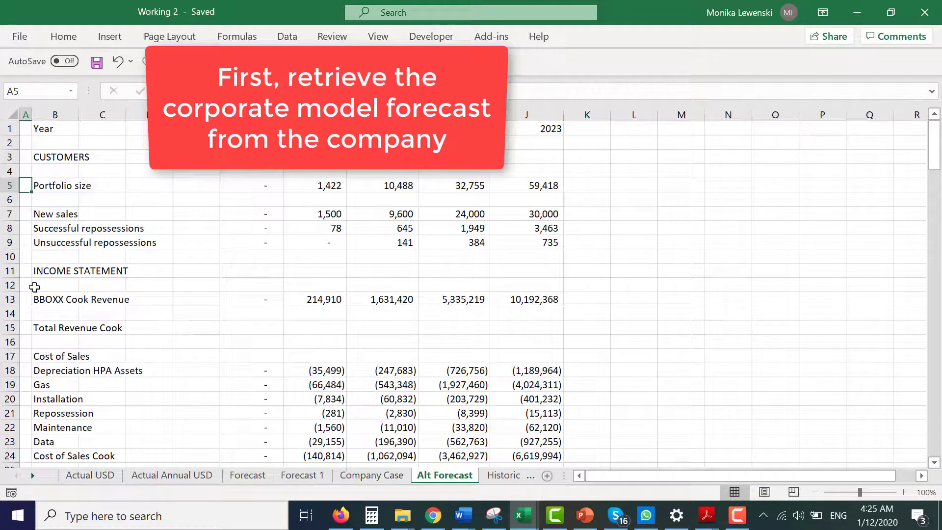
{"action": "key", "text": "Page_Down"}
{"action": "key", "text": "Page_Down"}
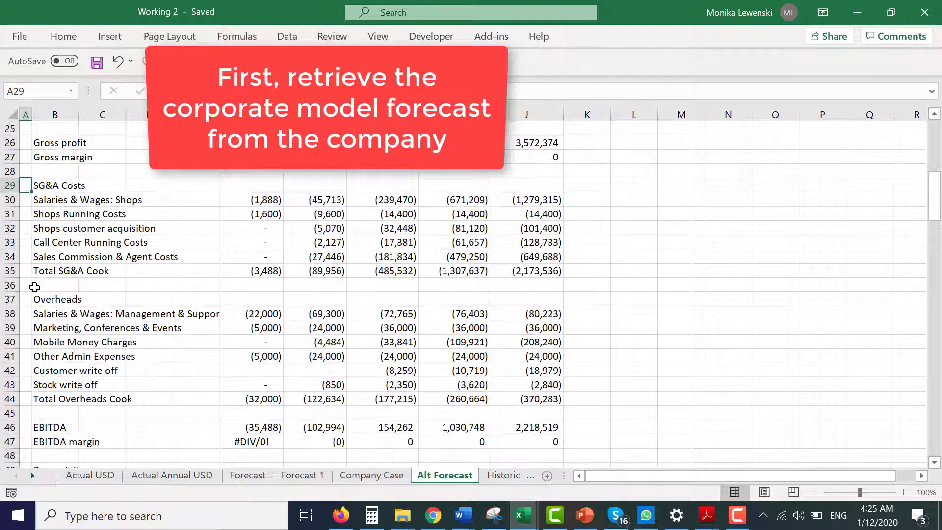
{"action": "key", "text": "Page_Up"}
{"action": "key", "text": "Page_Up"}
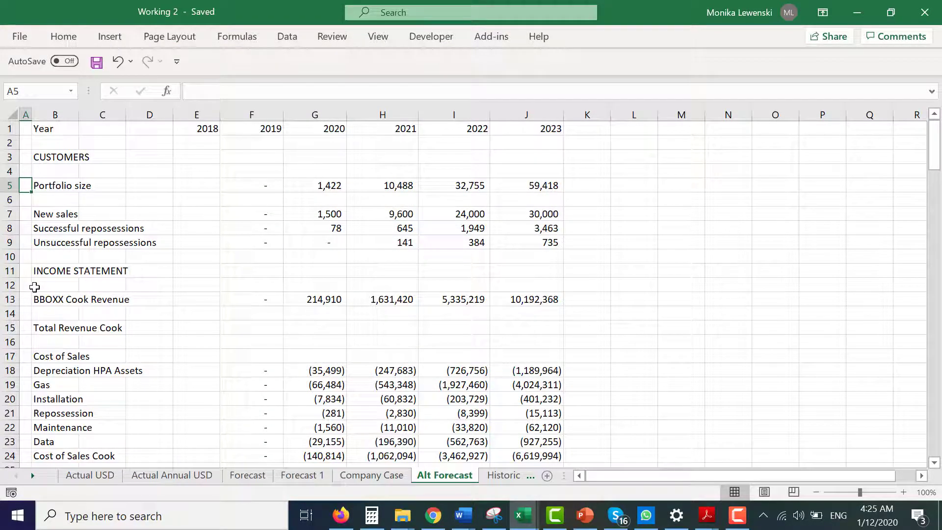
{"action": "key", "text": "Page_Down"}
{"action": "key", "text": "Page_Down"}
{"action": "key", "text": "Page_Up"}
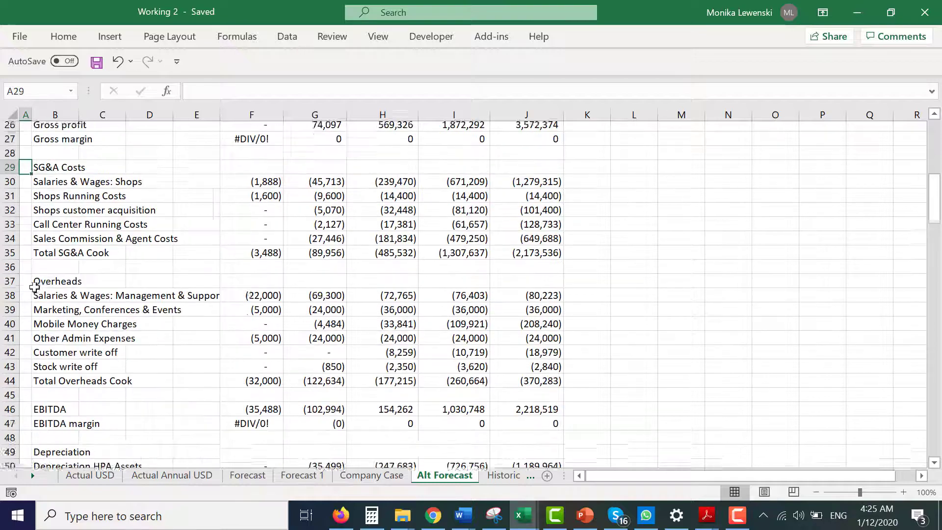
{"action": "key", "text": "Page_Up"}
{"action": "key", "text": "Page_Down"}
{"action": "key", "text": "Page_Down"}
{"action": "key", "text": "Page_Down"}
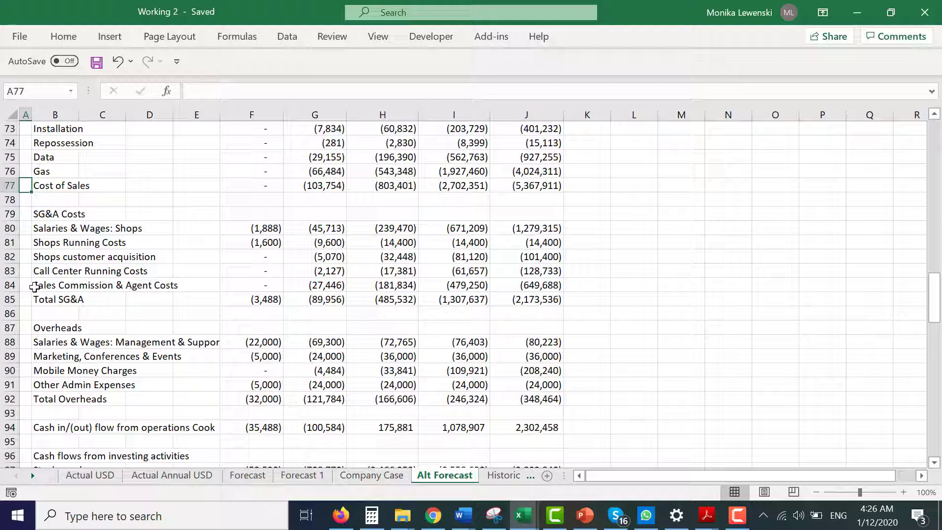
- Return to the actuals sheets and inspect the SUMIF formula behind 2015 HPA Sales on Actual Annual USD
{"action": "key", "text": "ctrl+Page_Up"}
{"action": "key", "text": "ctrl+Page_Up"}
{"action": "key", "text": "ctrl+Page_Up"}
{"action": "key", "text": "ctrl+Page_Up"}
{"action": "key", "text": "ctrl+Page_Up"}
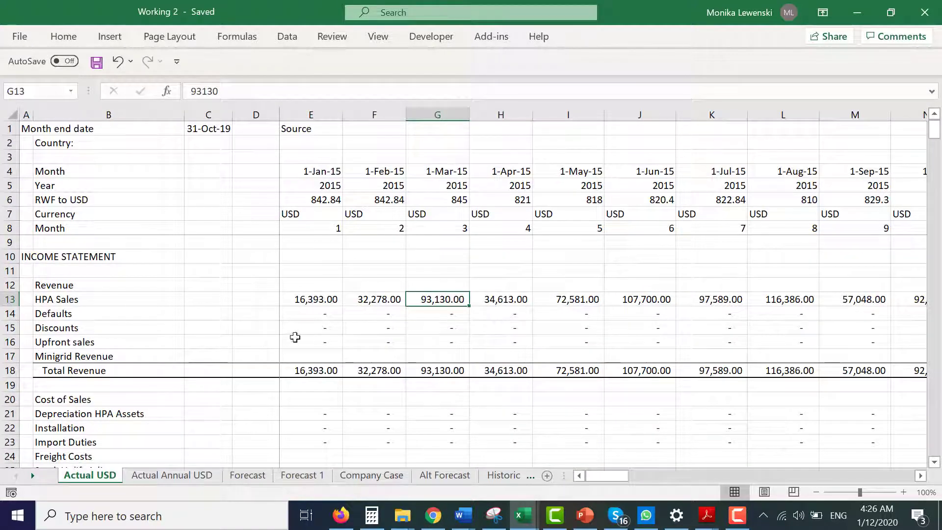
{"action": "key", "text": "ctrl+Page_Down"}
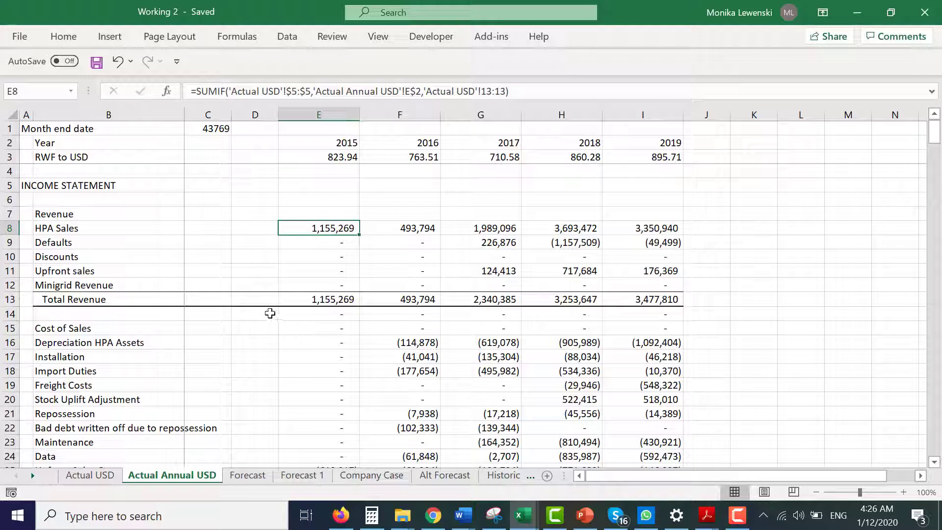
{"action": "key", "text": "F2"}
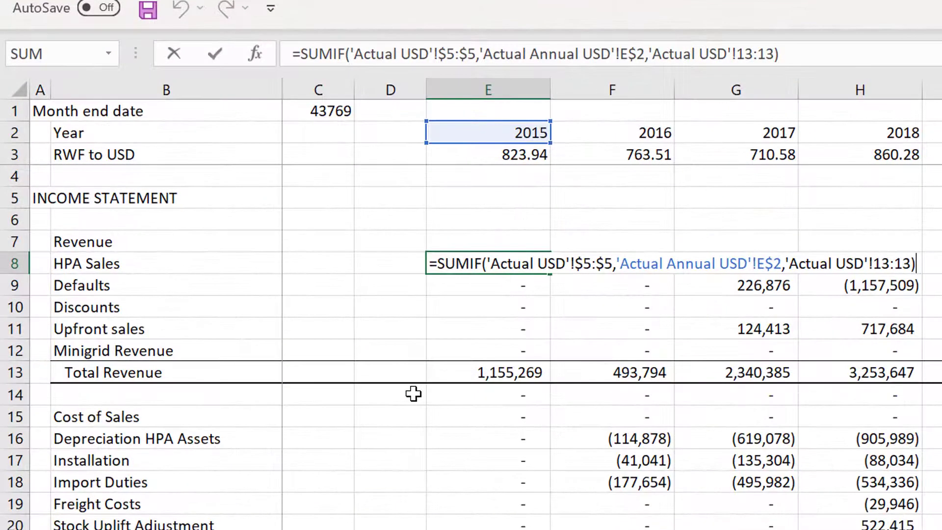
{"action": "key", "text": "Escape"}
- Inspect the 2018 SUMIF formulas for HPA Sales, Defaults and Discounts on the Actual Annual USD sheet
{"action": "key", "text": "Down"}
{"action": "key", "text": "Right"}
{"action": "key", "text": "Right"}
{"action": "key", "text": "Right"}
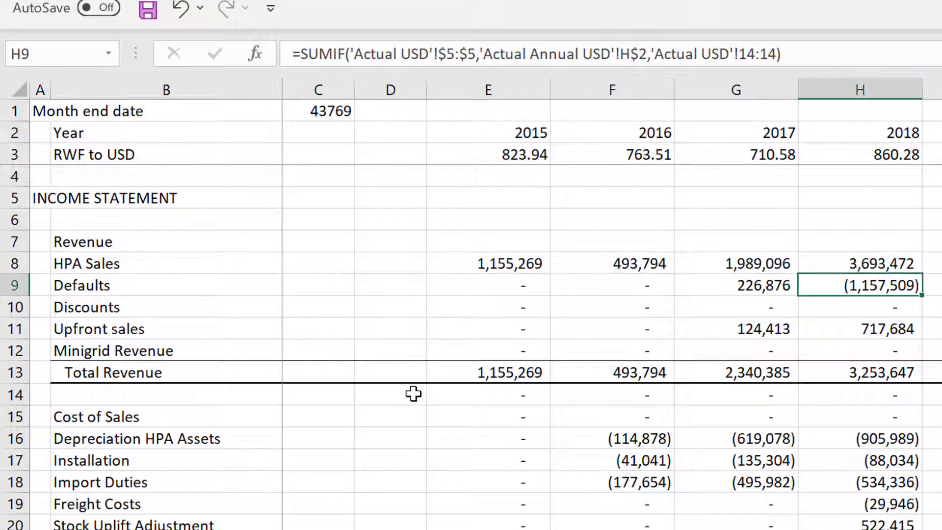
{"action": "key", "text": "Up"}
{"action": "key", "text": "F2"}
{"action": "key", "text": "Escape"}
{"action": "key", "text": "Down"}
{"action": "key", "text": "Down"}
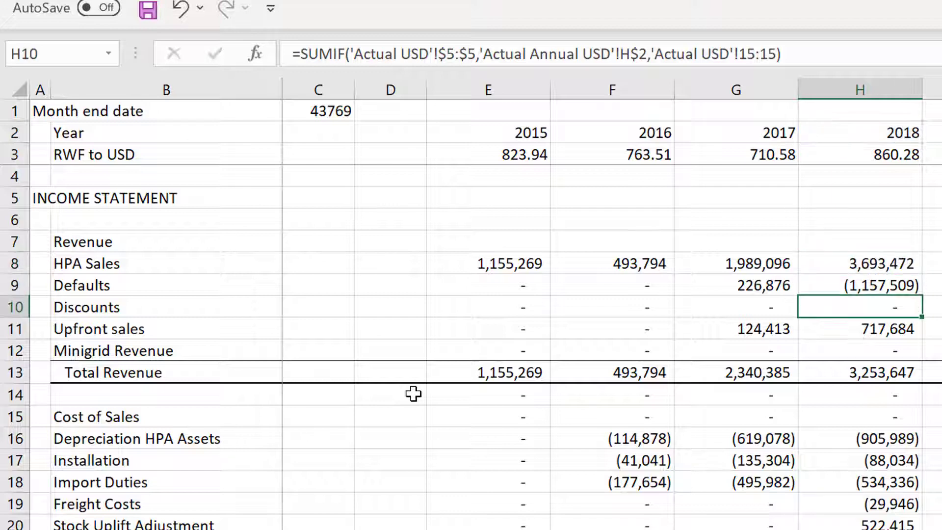
- Examine the 2015 History flag formula in F3 of the Forecast sheet
{"action": "key", "text": "ctrl+Page_Down"}
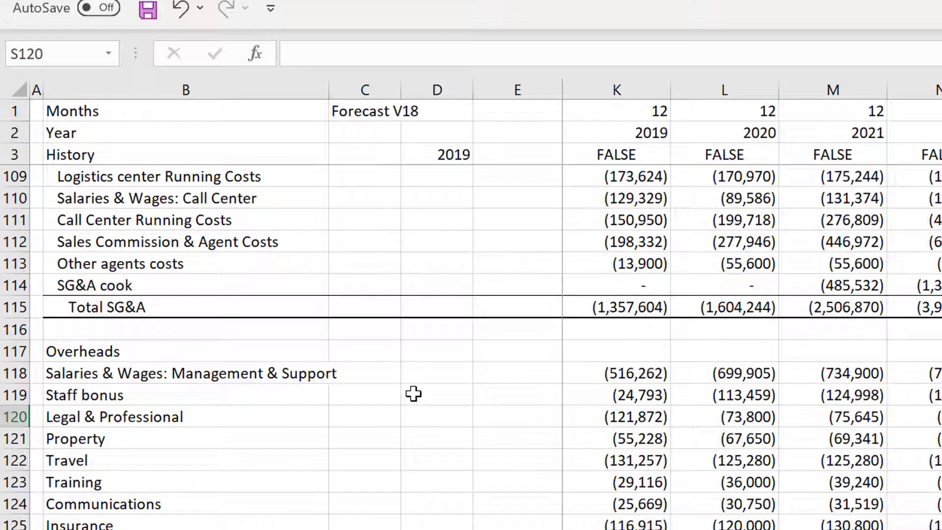
{"action": "key", "text": "Left"}
{"action": "key", "text": "Left"}
{"action": "key", "text": "Left"}
{"action": "key", "text": "Left"}
{"action": "key", "text": "Left"}
{"action": "key", "text": "Left"}
{"action": "key", "text": "Left"}
{"action": "key", "text": "Left"}
{"action": "key", "text": "Left"}
{"action": "key", "text": "Left"}
{"action": "key", "text": "Left"}
{"action": "key", "text": "Left"}
{"action": "key", "text": "Left"}
{"action": "key", "text": "Left"}
{"action": "key", "text": "Left"}
{"action": "key", "text": "Left"}
{"action": "key", "text": "Left"}
{"action": "key", "text": "Left"}
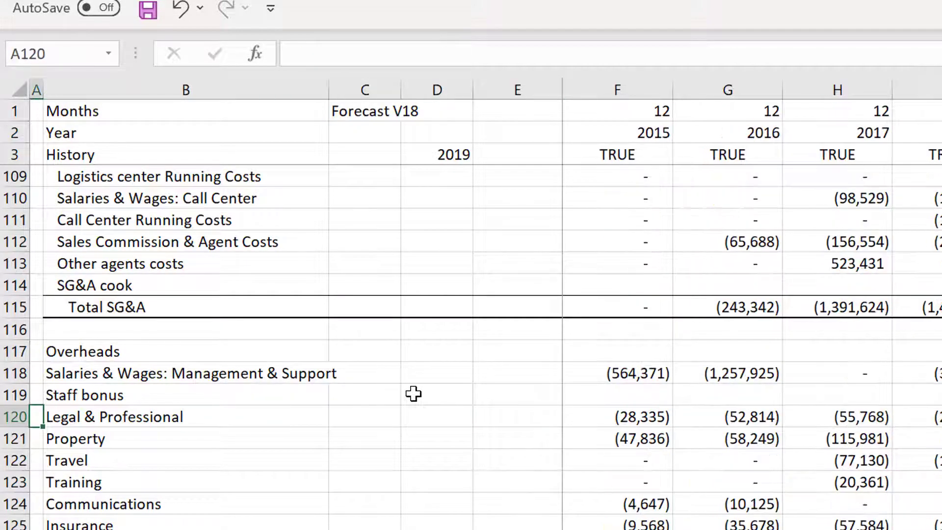
{"action": "left_click", "coordinate": [598, 153]}
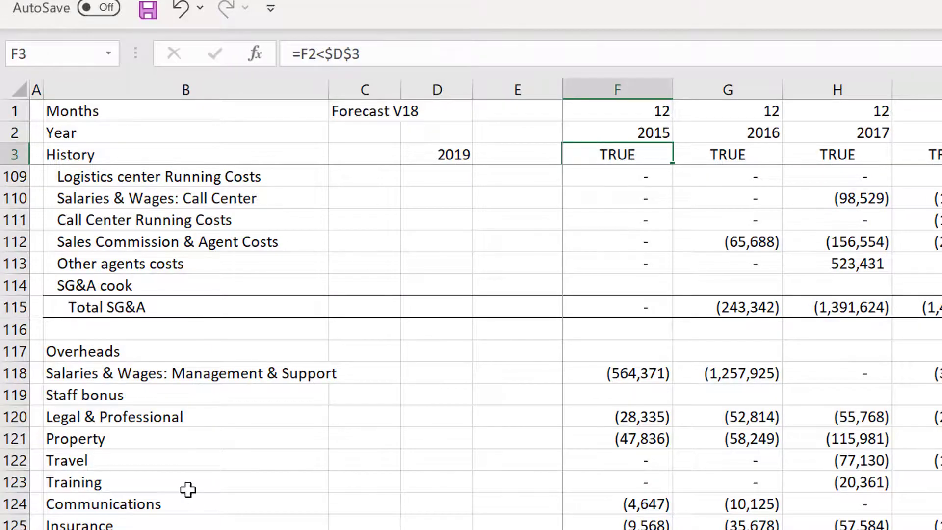
{"action": "key", "text": "Page_Up"}
{"action": "key", "text": "Page_Up"}
{"action": "key", "text": "Page_Up"}
{"action": "key", "text": "Page_Up"}
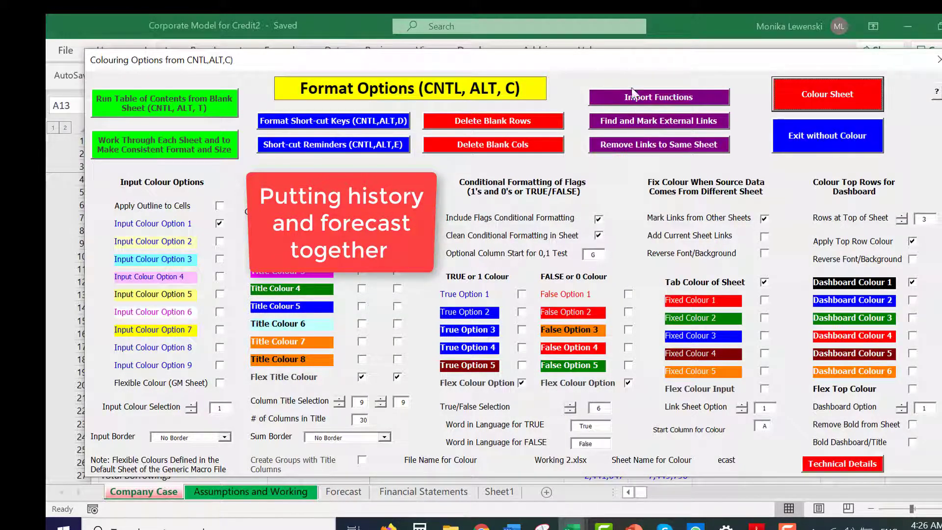
- Colour the Forecast sheet through the Format Options form with the sum column colouring turned off
{"action": "left_click", "coordinate": [799, 101]}
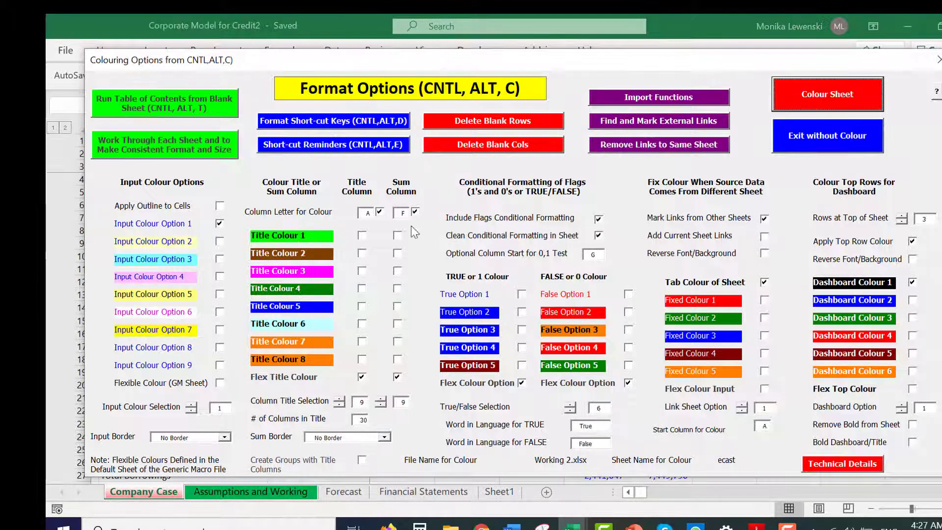
{"action": "left_click", "coordinate": [415, 212]}
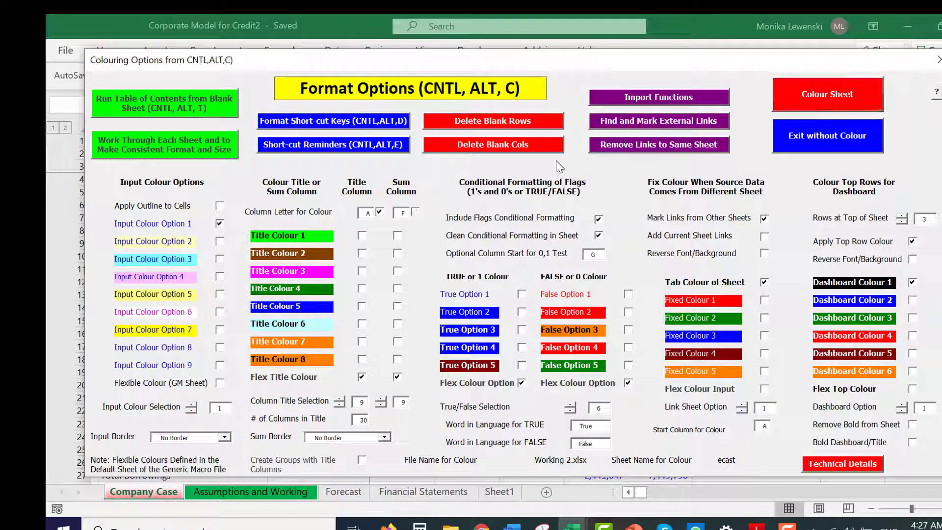
{"action": "left_click", "coordinate": [811, 93]}
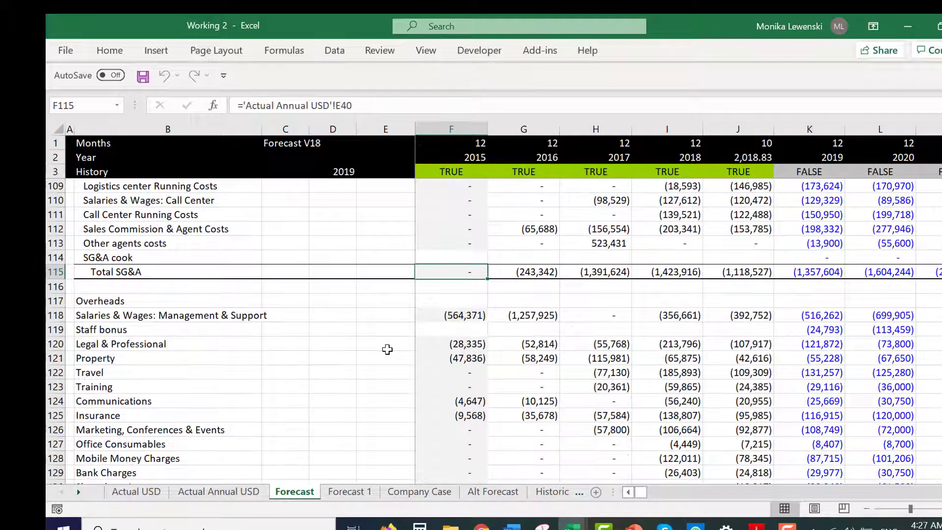
- Switch to the Corporate Model for Credit2 workbook and examine the Company Case sheet's balance sheet, income statement and cash flow statement
{"action": "key", "text": "ctrl+Tab"}
{"action": "key", "text": "ctrl+Tab"}
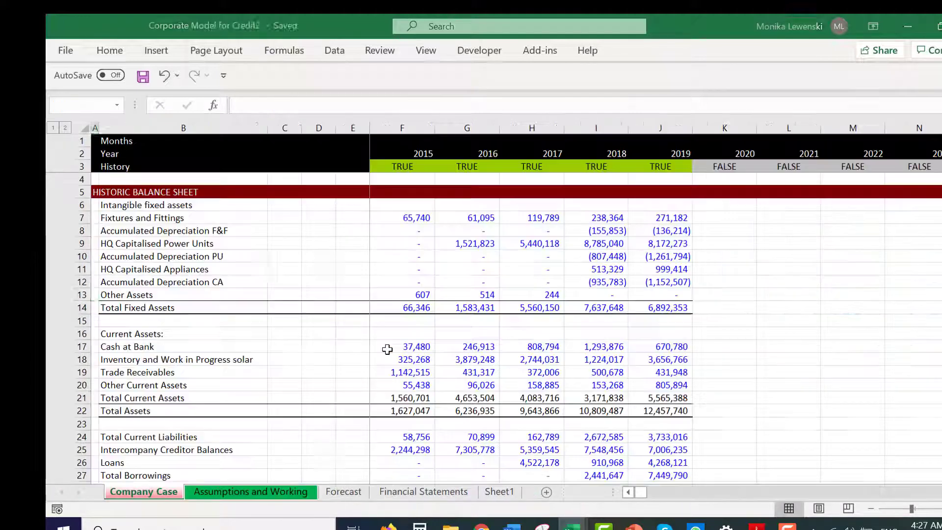
{"action": "left_click", "coordinate": [142, 244]}
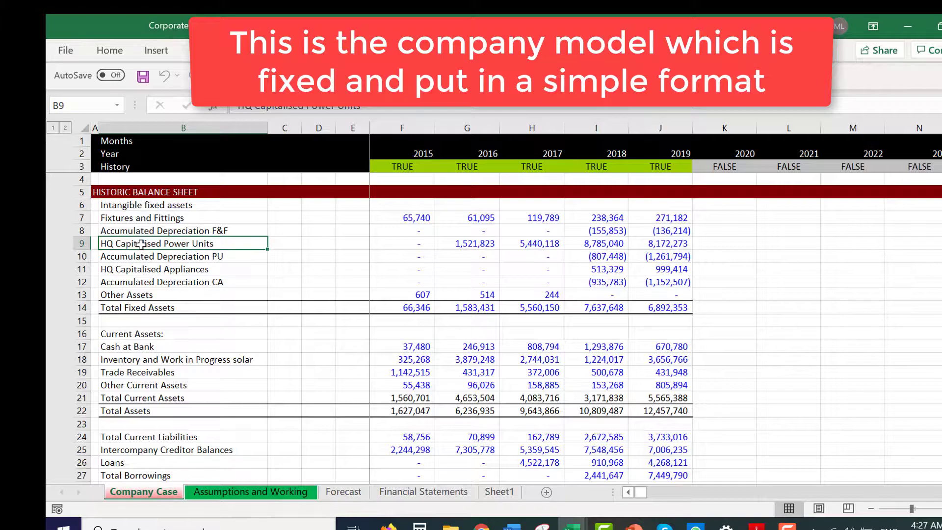
{"action": "key", "text": "Page_Down"}
{"action": "key", "text": "Page_Down"}
{"action": "key", "text": "Page_Up"}
{"action": "key", "text": "Page_Down"}
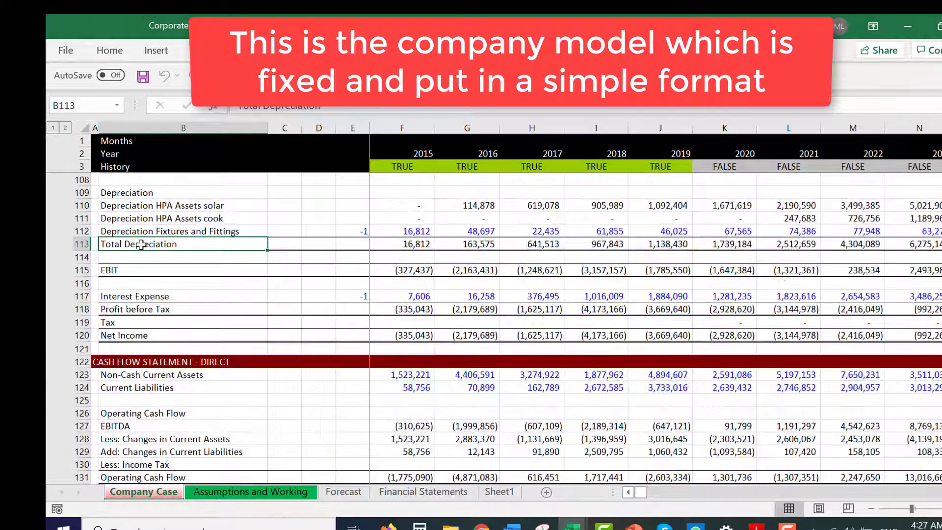
{"action": "key", "text": "Page_Down"}
{"action": "key", "text": "Page_Up"}
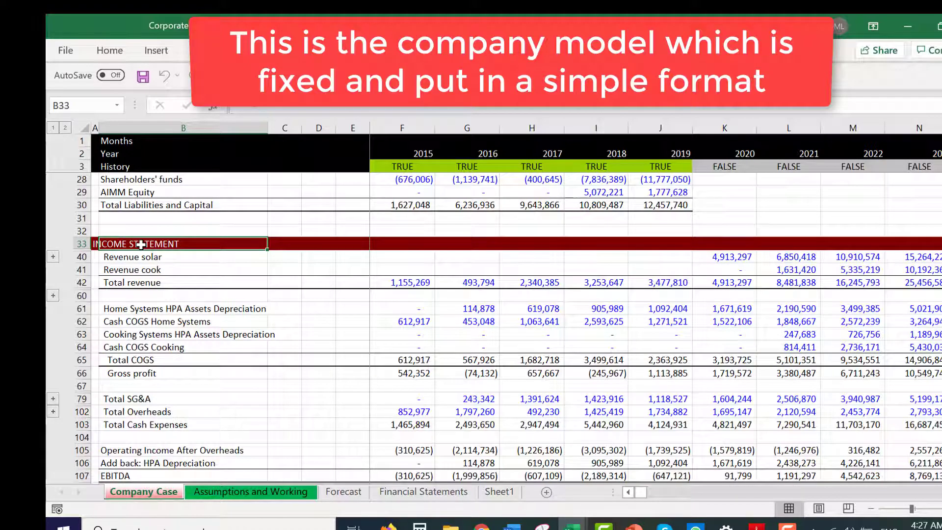
{"action": "scroll", "coordinate": [141, 244], "scroll_direction": "down", "scroll_amount": 12}
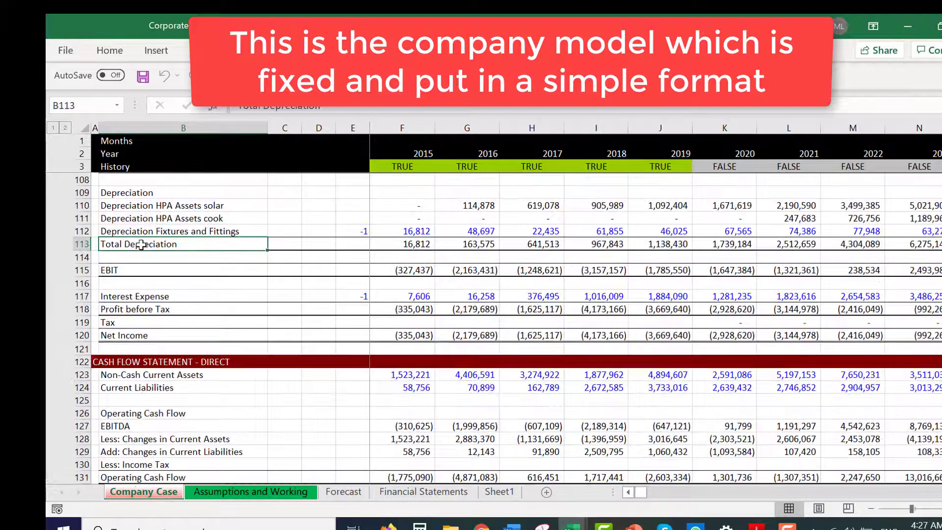
{"action": "scroll", "coordinate": [141, 244], "scroll_direction": "up", "scroll_amount": 12}
{"action": "scroll", "coordinate": [141, 244], "scroll_direction": "up", "scroll_amount": 8}
{"action": "left_click", "coordinate": [141, 243]}
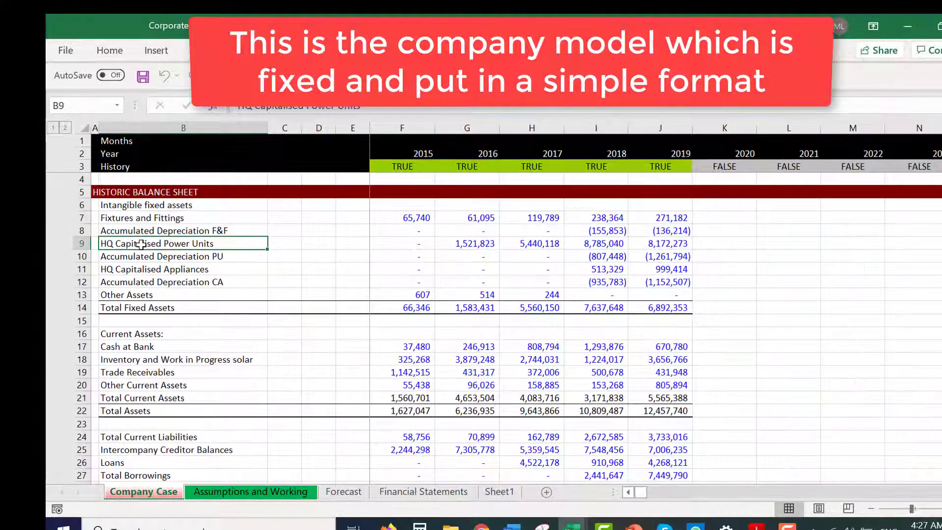
- Examine the Company Case income statement, expanding and collapsing the grouped revenue and cost of sales rows
{"action": "scroll", "coordinate": [141, 245], "scroll_direction": "down", "scroll_amount": 8}
{"action": "left_click", "coordinate": [141, 244]}
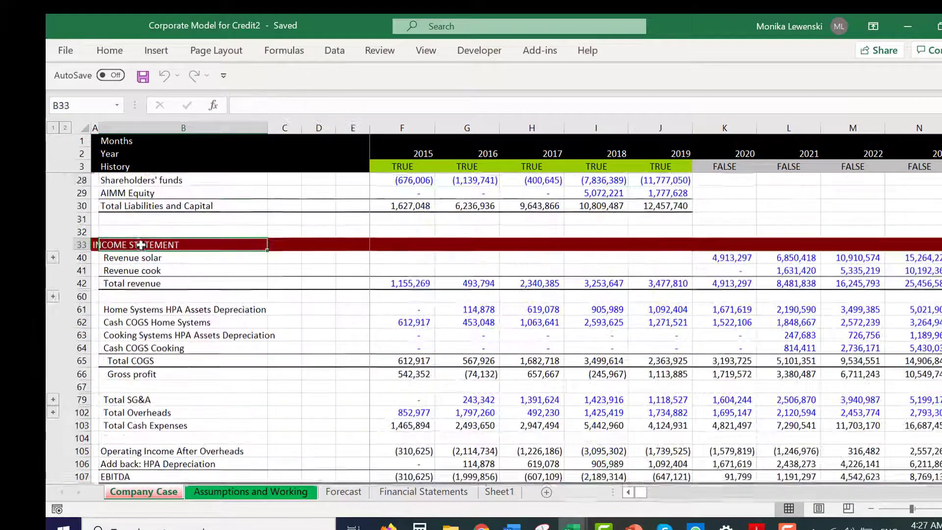
{"action": "key", "text": "Down"}
{"action": "key", "text": "Down"}
{"action": "key", "text": "Down"}
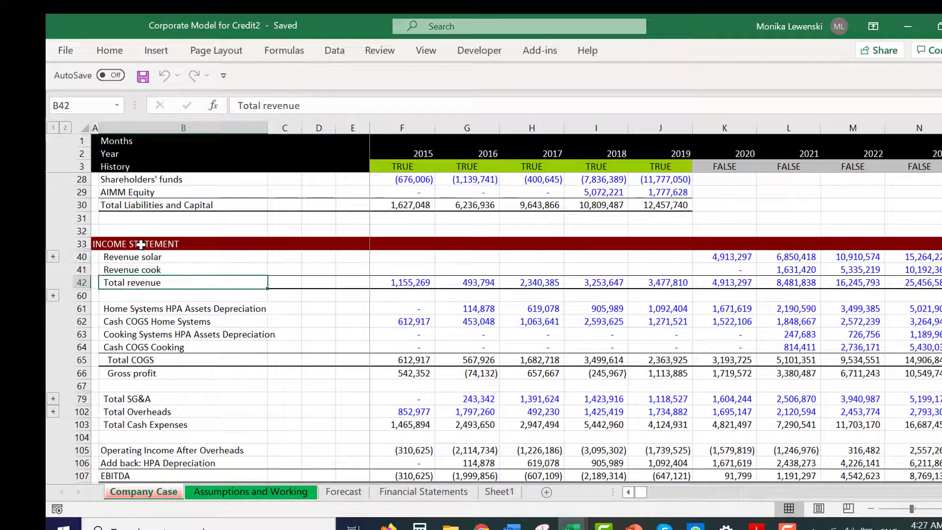
{"action": "left_click", "coordinate": [53, 257]}
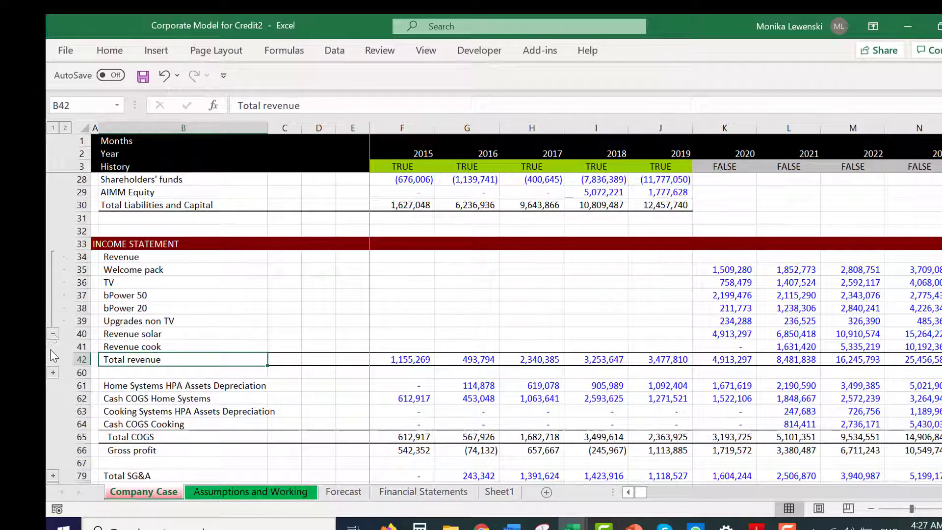
{"action": "left_click", "coordinate": [53, 334]}
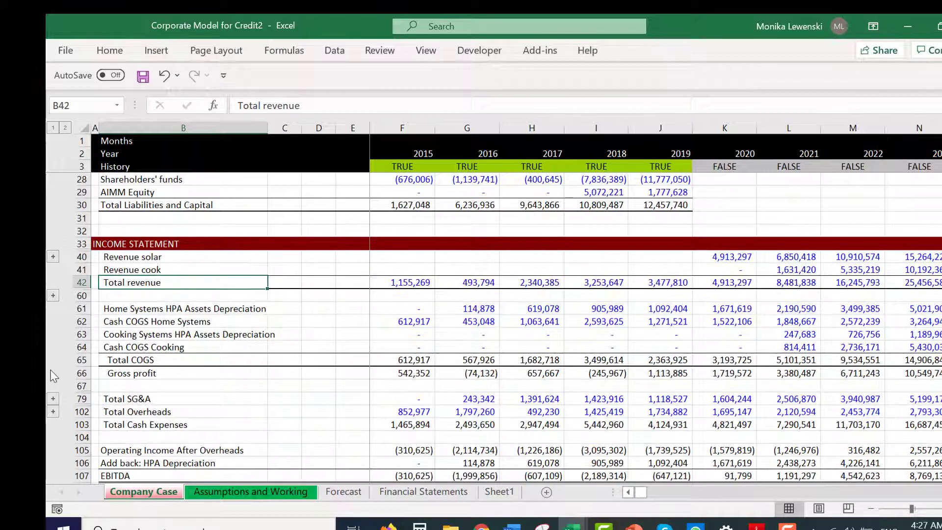
{"action": "left_click", "coordinate": [53, 296]}
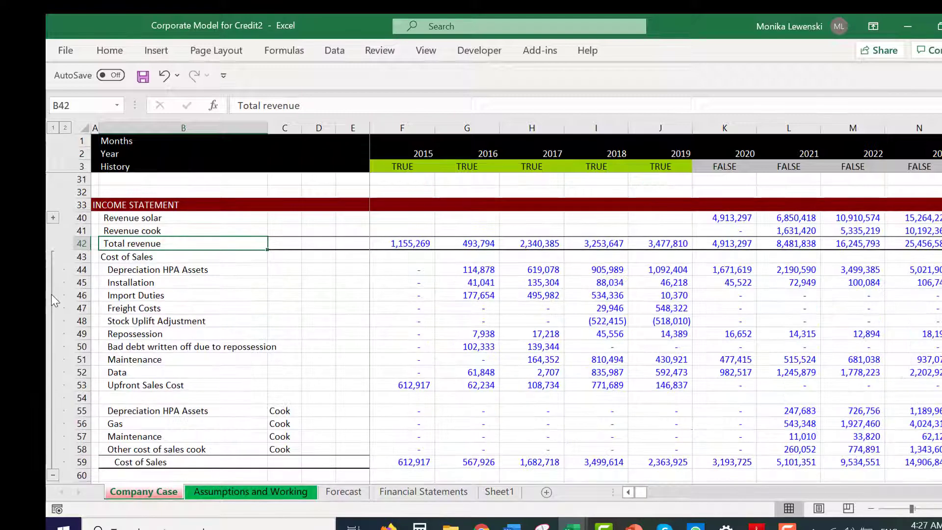
{"action": "left_click", "coordinate": [53, 475]}
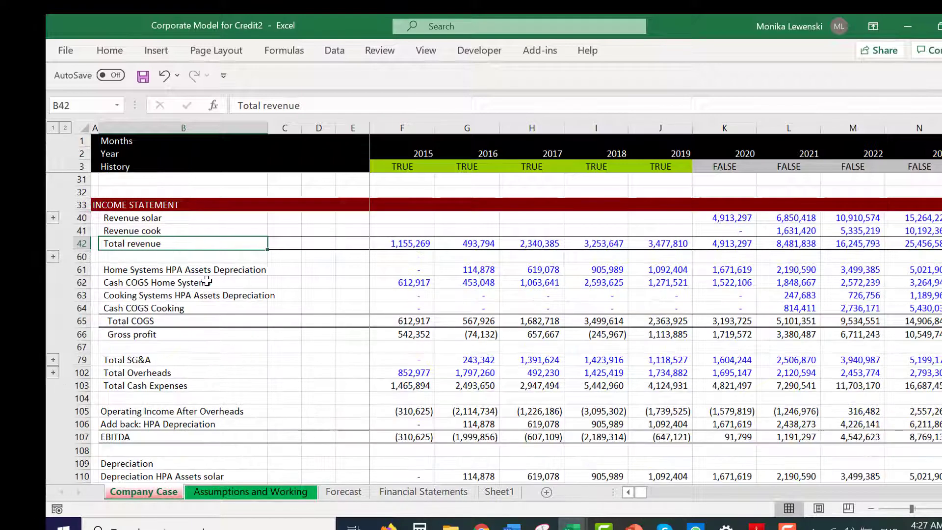
- Examine the Company Case sheet from the cost of goods sold rows through EBITDA and net income to the direct cash flow statement
{"action": "key", "text": "Down"}
{"action": "key", "text": "Down"}
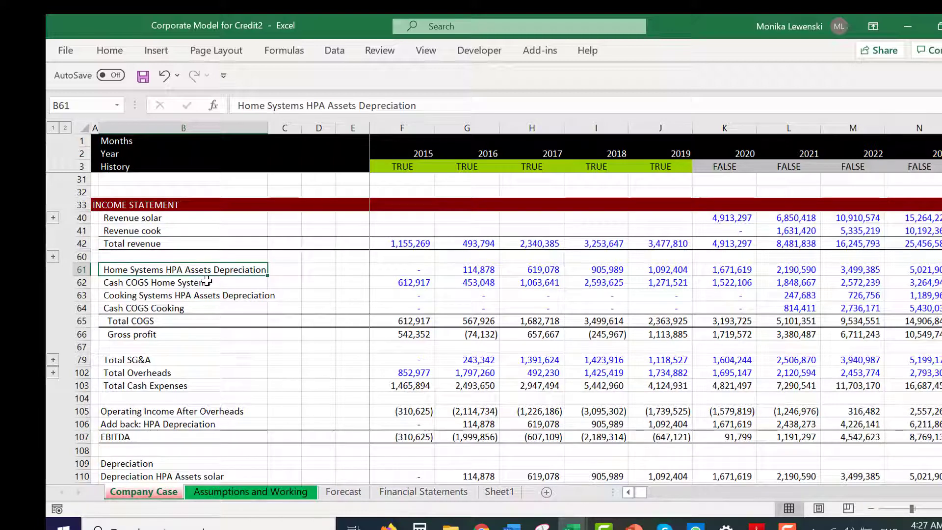
{"action": "key", "text": "shift+space"}
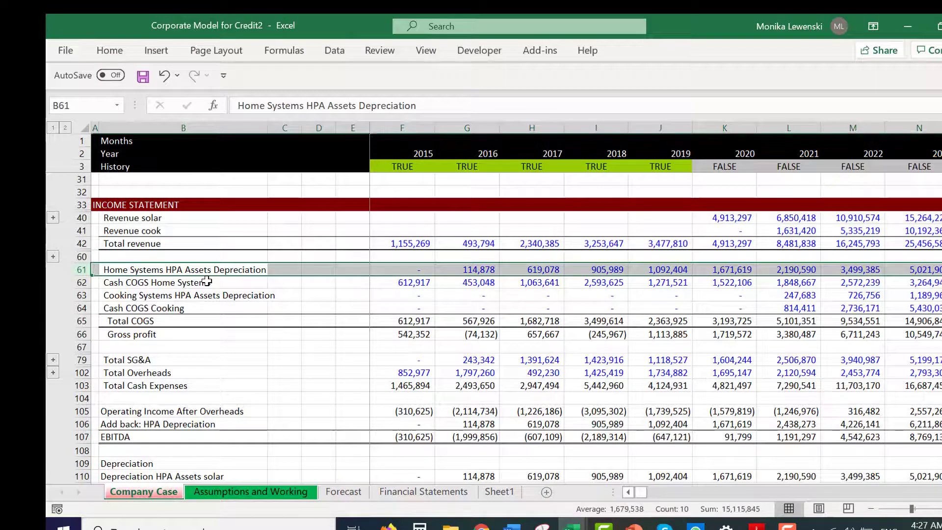
{"action": "key", "text": "Down"}
{"action": "key", "text": "Down"}
{"action": "key", "text": "Down"}
{"action": "key", "text": "Down"}
{"action": "key", "text": "Down"}
{"action": "key", "text": "Down"}
{"action": "key", "text": "Down"}
{"action": "key", "text": "Down"}
{"action": "key", "text": "Down"}
{"action": "key", "text": "Down"}
{"action": "key", "text": "Down"}
{"action": "key", "text": "Down"}
{"action": "key", "text": "Down"}
{"action": "key", "text": "Down"}
{"action": "key", "text": "Down"}
{"action": "key", "text": "Down"}
{"action": "key", "text": "Down"}
{"action": "key", "text": "Down"}
{"action": "key", "text": "Down"}
{"action": "key", "text": "Down"}
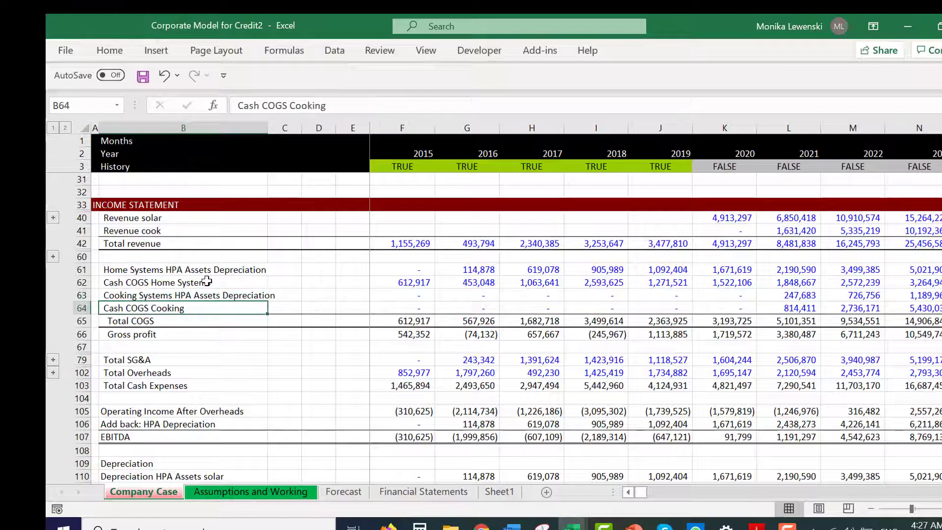
{"action": "key", "text": "Down"}
{"action": "key", "text": "Down"}
{"action": "key", "text": "Down"}
{"action": "key", "text": "Down"}
{"action": "key", "text": "Up"}
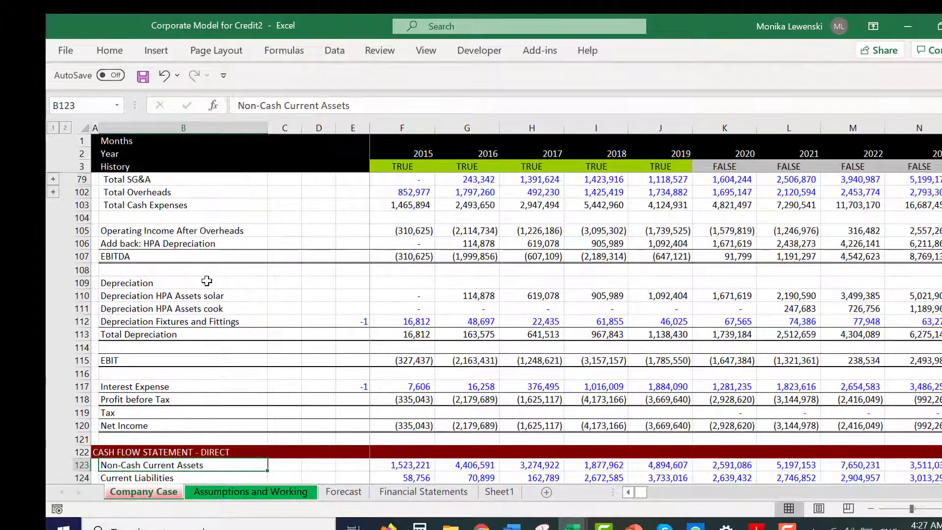
{"action": "key", "text": "Page_Down"}
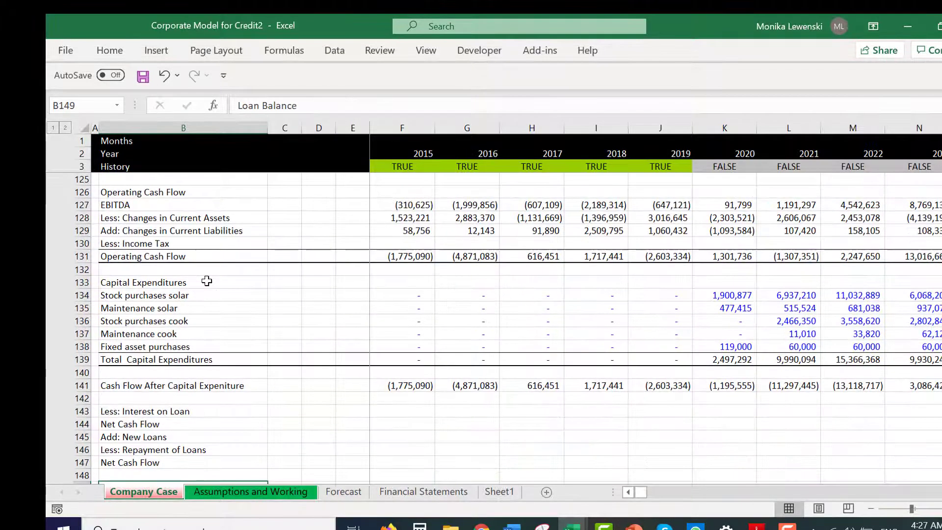
- Examine the historic balance sheet on the Company Case sheet across its 2015 to 2019 columns, down to the start of the income statement
{"action": "key", "text": "Page_Up"}
{"action": "key", "text": "Page_Up"}
{"action": "key", "text": "Page_Up"}
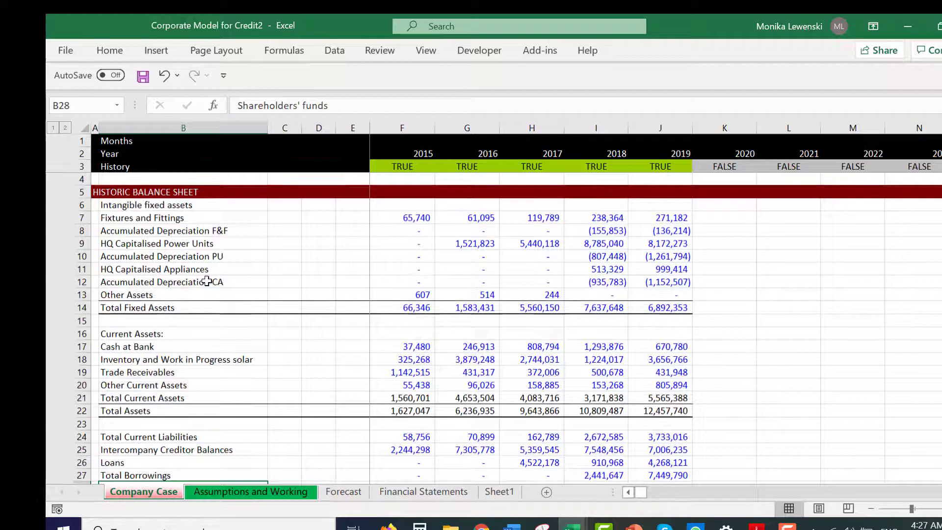
{"action": "key", "text": "Page_Down"}
{"action": "key", "text": "Page_Up"}
{"action": "key", "text": "Right"}
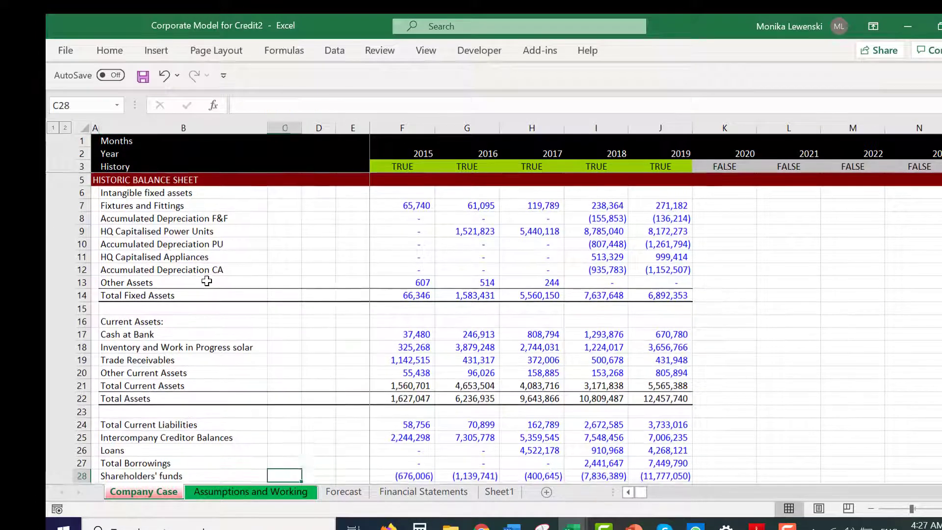
{"action": "key", "text": "Right"}
{"action": "key", "text": "Right"}
{"action": "key", "text": "Right"}
{"action": "key", "text": "Right"}
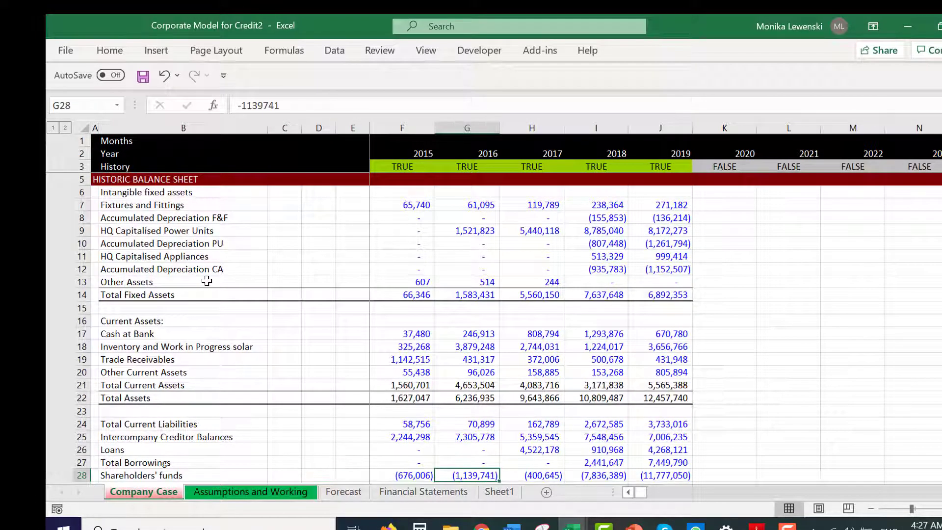
{"action": "key", "text": "Page_Down"}
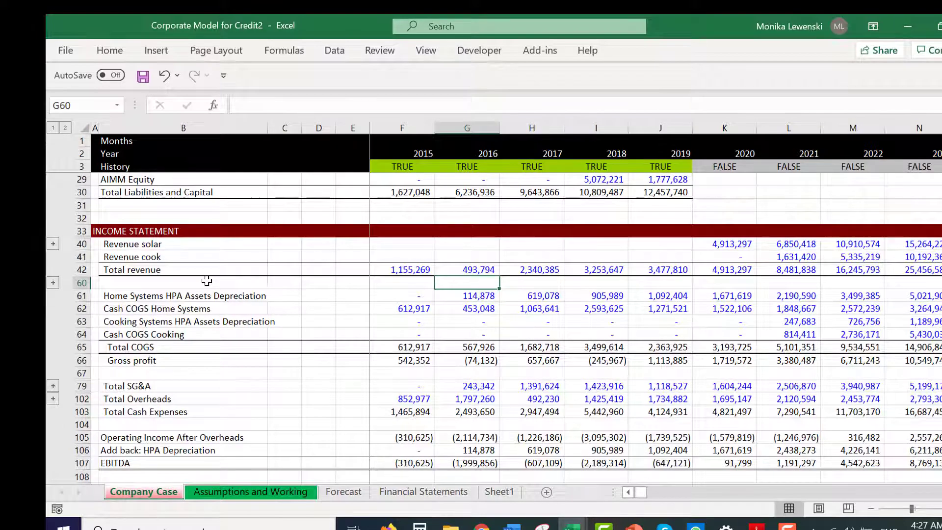
- Switch to the Assumptions and Working sheet and examine the company solar revenue links in row 7 and growth formulas in row 8
{"action": "key", "text": "ctrl+Page_Down"}
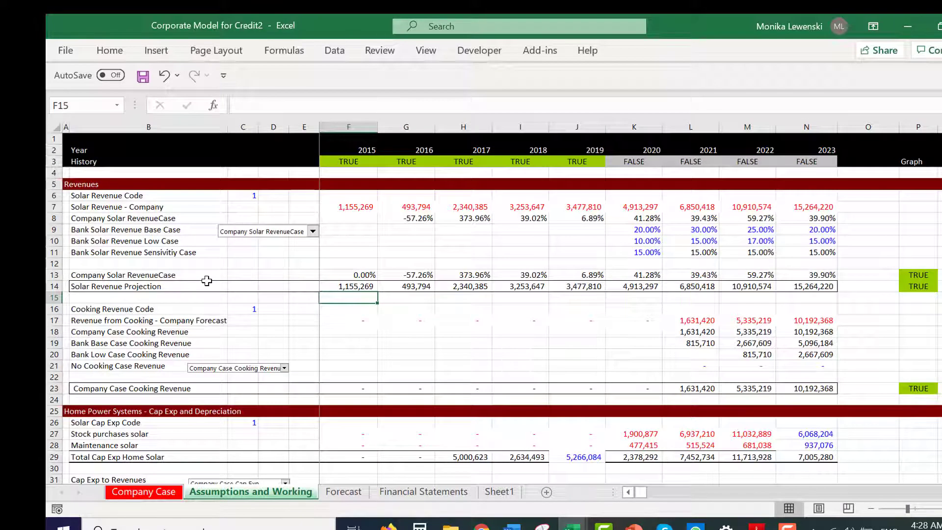
{"action": "key", "text": "Up"}
{"action": "key", "text": "Up"}
{"action": "key", "text": "Up"}
{"action": "key", "text": "Up"}
{"action": "key", "text": "Up"}
{"action": "key", "text": "Up"}
{"action": "key", "text": "Up"}
{"action": "key", "text": "Up"}
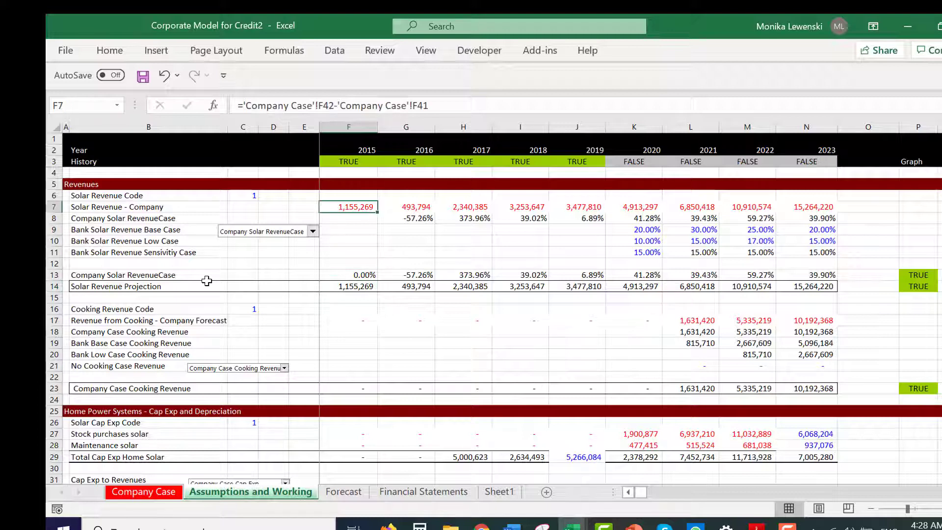
{"action": "key", "text": "Right"}
{"action": "key", "text": "Down"}
{"action": "key", "text": "Right"}
{"action": "key", "text": "Right"}
{"action": "key", "text": "Right"}
{"action": "key", "text": "Right"}
{"action": "key", "text": "Right"}
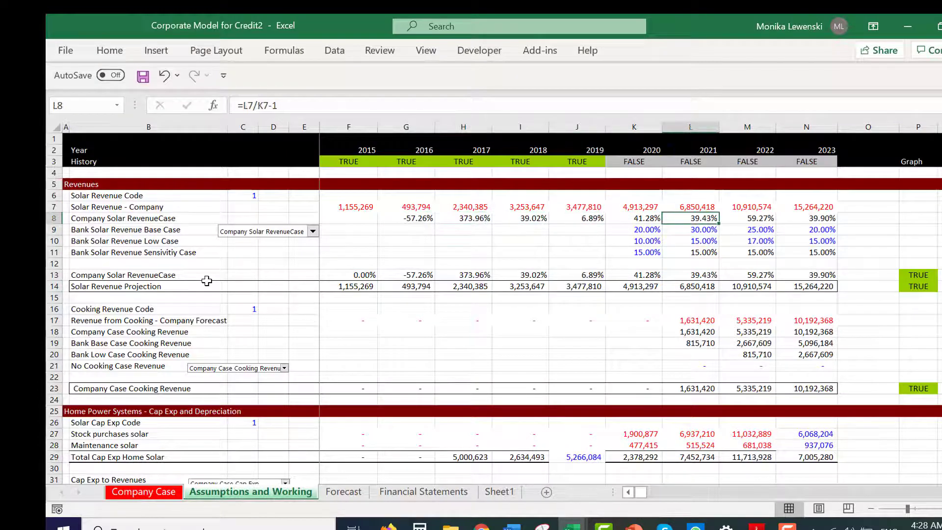
- Examine the solar and cooking revenue cases and the Home Power Systems capital expenditure section on the Assumptions and Working sheet
{"action": "key", "text": "Down"}
{"action": "key", "text": "Down"}
{"action": "key", "text": "Down"}
{"action": "key", "text": "Down"}
{"action": "key", "text": "Down"}
{"action": "key", "text": "Down"}
{"action": "key", "text": "Down"}
{"action": "key", "text": "Down"}
{"action": "key", "text": "Down"}
{"action": "key", "text": "Down"}
{"action": "key", "text": "Down"}
{"action": "key", "text": "Down"}
{"action": "key", "text": "Down"}
{"action": "key", "text": "Down"}
{"action": "key", "text": "Down"}
{"action": "key", "text": "Down"}
{"action": "key", "text": "Down"}
{"action": "key", "text": "Down"}
{"action": "key", "text": "Down"}
{"action": "key", "text": "Down"}
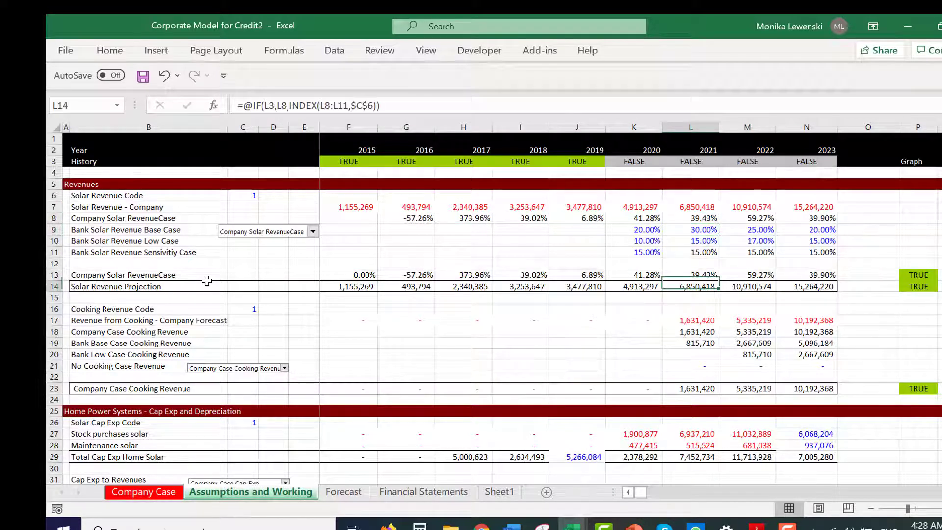
{"action": "key", "text": "Down"}
{"action": "key", "text": "Down"}
{"action": "key", "text": "Down"}
{"action": "key", "text": "Down"}
{"action": "key", "text": "Down"}
{"action": "key", "text": "Down"}
{"action": "key", "text": "Down"}
{"action": "key", "text": "Down"}
{"action": "key", "text": "Down"}
{"action": "key", "text": "Down"}
{"action": "key", "text": "Down"}
{"action": "key", "text": "Down"}
{"action": "key", "text": "Down"}
{"action": "key", "text": "Down"}
{"action": "key", "text": "Down"}
{"action": "key", "text": "Down"}
{"action": "key", "text": "Down"}
{"action": "key", "text": "Down"}
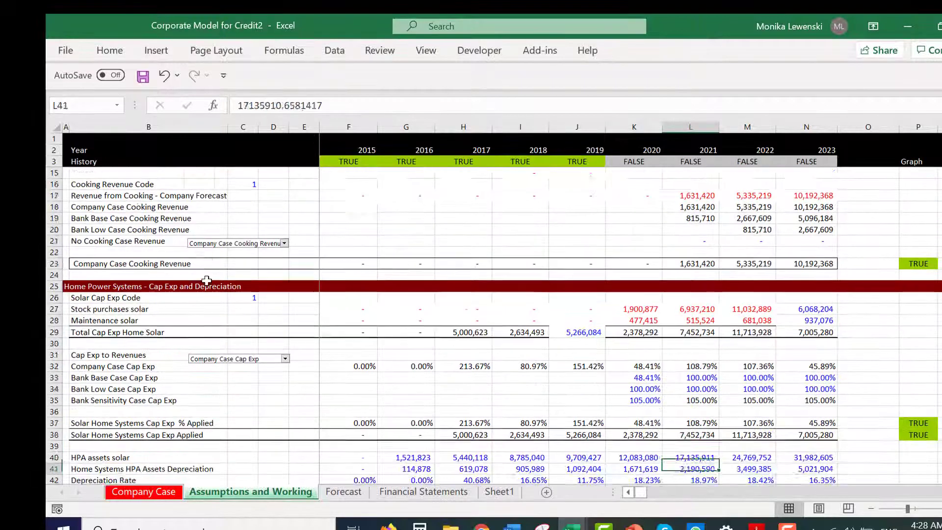
- Examine the home systems depreciation rows and the Cooking Systems capital expenditure and depreciation section
{"action": "key", "text": "Down"}
{"action": "key", "text": "Down"}
{"action": "key", "text": "Down"}
{"action": "key", "text": "Down"}
{"action": "key", "text": "Down"}
{"action": "key", "text": "Down"}
{"action": "key", "text": "Down"}
{"action": "key", "text": "Down"}
{"action": "key", "text": "Down"}
{"action": "key", "text": "Down"}
{"action": "key", "text": "Down"}
{"action": "key", "text": "Down"}
{"action": "key", "text": "Down"}
{"action": "key", "text": "Down"}
{"action": "key", "text": "Down"}
{"action": "key", "text": "Down"}
{"action": "key", "text": "Down"}
{"action": "key", "text": "Down"}
{"action": "key", "text": "Down"}
{"action": "key", "text": "Down"}
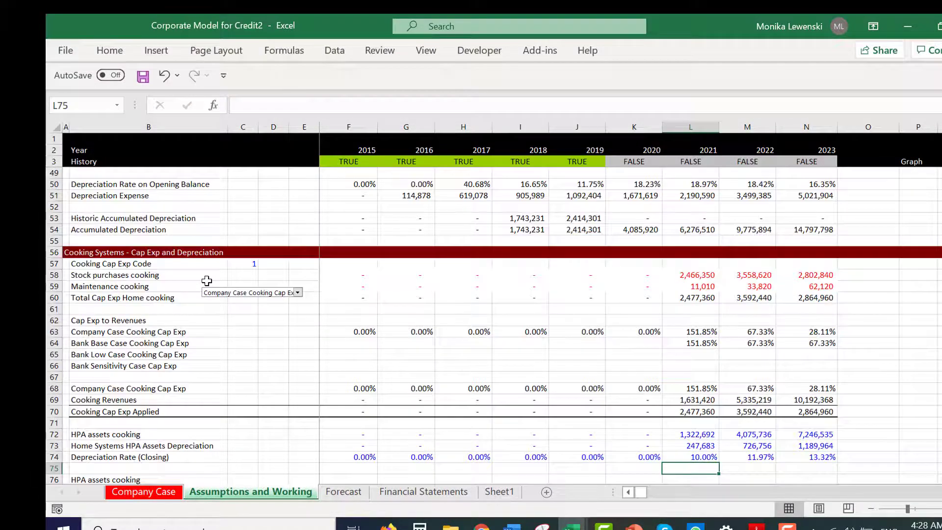
- Examine the Non-Depreciation Cost of Goods Sold section, including the 2021 company case cash COGS percent formula in L89
{"action": "key", "text": "Down"}
{"action": "key", "text": "Down"}
{"action": "key", "text": "Down"}
{"action": "key", "text": "Down"}
{"action": "key", "text": "Down"}
{"action": "key", "text": "Down"}
{"action": "key", "text": "Down"}
{"action": "key", "text": "Down"}
{"action": "key", "text": "Down"}
{"action": "key", "text": "Down"}
{"action": "key", "text": "Down"}
{"action": "key", "text": "Down"}
{"action": "key", "text": "Down"}
{"action": "key", "text": "Down"}
{"action": "key", "text": "Down"}
{"action": "key", "text": "Down"}
{"action": "key", "text": "Down"}
{"action": "key", "text": "Down"}
{"action": "key", "text": "Down"}
{"action": "key", "text": "Down"}
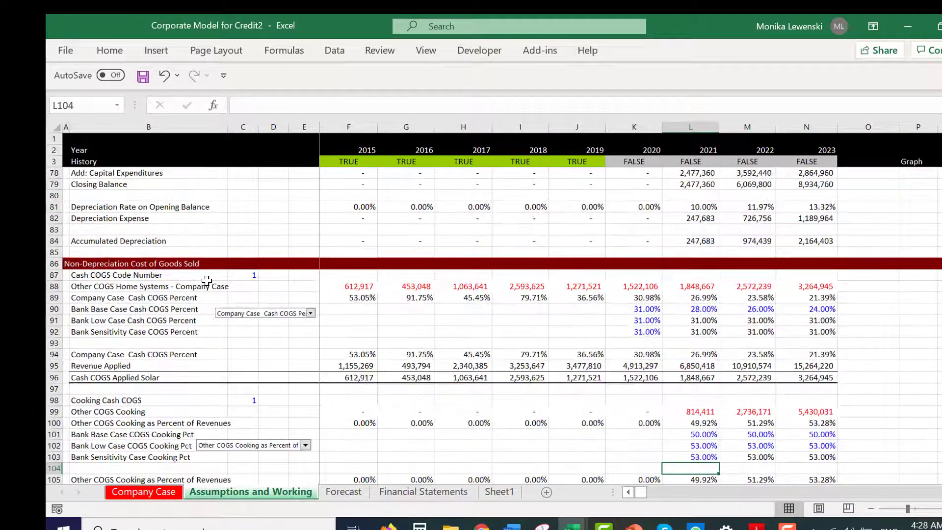
{"action": "key", "text": "Down"}
{"action": "key", "text": "Up"}
{"action": "key", "text": "Up"}
{"action": "key", "text": "Up"}
{"action": "key", "text": "Up"}
{"action": "key", "text": "Up"}
{"action": "key", "text": "Up"}
{"action": "key", "text": "Up"}
{"action": "key", "text": "Up"}
{"action": "key", "text": "Up"}
{"action": "key", "text": "Up"}
{"action": "key", "text": "Up"}
{"action": "key", "text": "Up"}
{"action": "key", "text": "Up"}
{"action": "key", "text": "Up"}
{"action": "key", "text": "Up"}
{"action": "key", "text": "Up"}
{"action": "key", "text": "Up"}
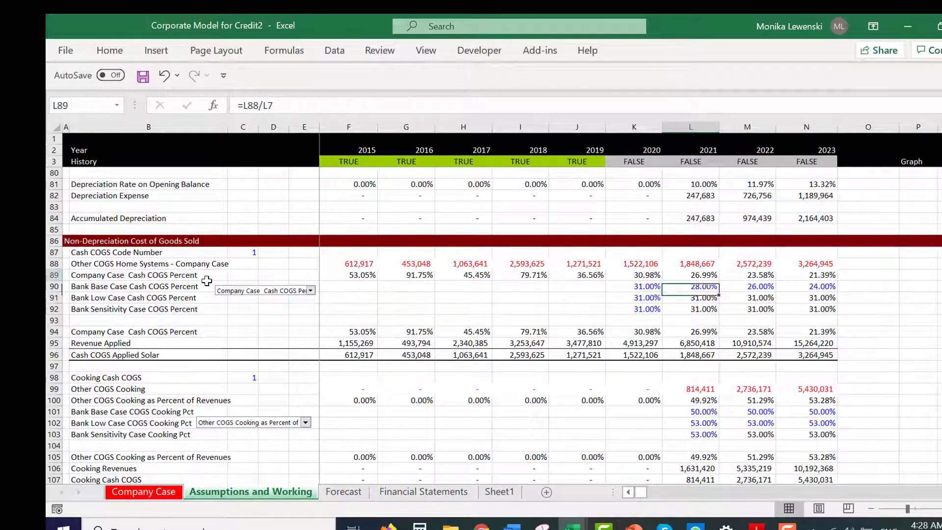
{"action": "key", "text": "Down"}
{"action": "key", "text": "Up"}
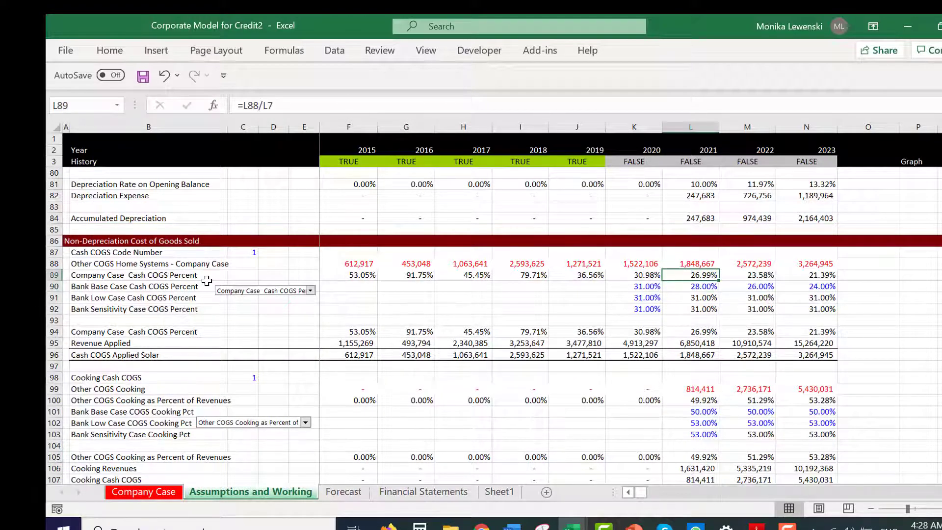
- Examine the Cooking Cash COGS rows and the SG&A and Overheads section with its company and bank case percentages
{"action": "key", "text": "Down"}
{"action": "key", "text": "Down"}
{"action": "key", "text": "Down"}
{"action": "key", "text": "Down"}
{"action": "key", "text": "Down"}
{"action": "key", "text": "Down"}
{"action": "key", "text": "Down"}
{"action": "key", "text": "Down"}
{"action": "key", "text": "Down"}
{"action": "key", "text": "Down"}
{"action": "key", "text": "Down"}
{"action": "key", "text": "Down"}
{"action": "key", "text": "Down"}
{"action": "key", "text": "Down"}
{"action": "key", "text": "Down"}
{"action": "key", "text": "Down"}
{"action": "key", "text": "Down"}
{"action": "key", "text": "Down"}
{"action": "key", "text": "Down"}
{"action": "key", "text": "Down"}
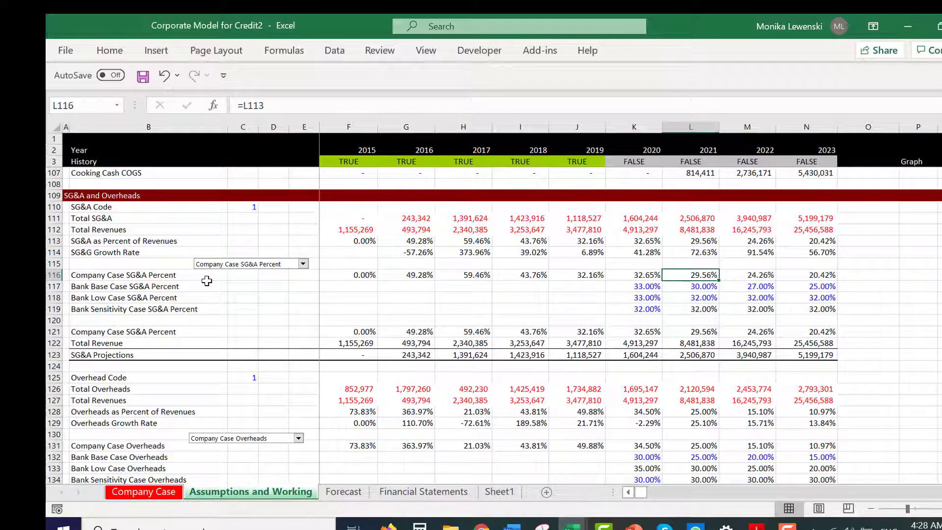
- Go back to the Home Power Systems section and review the company and bank case capital expenditure percentages
{"action": "key", "text": "Up"}
{"action": "key", "text": "Up"}
{"action": "key", "text": "Up"}
{"action": "key", "text": "Up"}
{"action": "key", "text": "Up"}
{"action": "key", "text": "Up"}
{"action": "key", "text": "Up"}
{"action": "key", "text": "Up"}
{"action": "key", "text": "Up"}
{"action": "key", "text": "Up"}
{"action": "key", "text": "Up"}
{"action": "key", "text": "Up"}
{"action": "key", "text": "Up"}
{"action": "key", "text": "Up"}
{"action": "key", "text": "Up"}
{"action": "key", "text": "Up"}
{"action": "key", "text": "Up"}
{"action": "key", "text": "Up"}
{"action": "key", "text": "Up"}
{"action": "key", "text": "Up"}
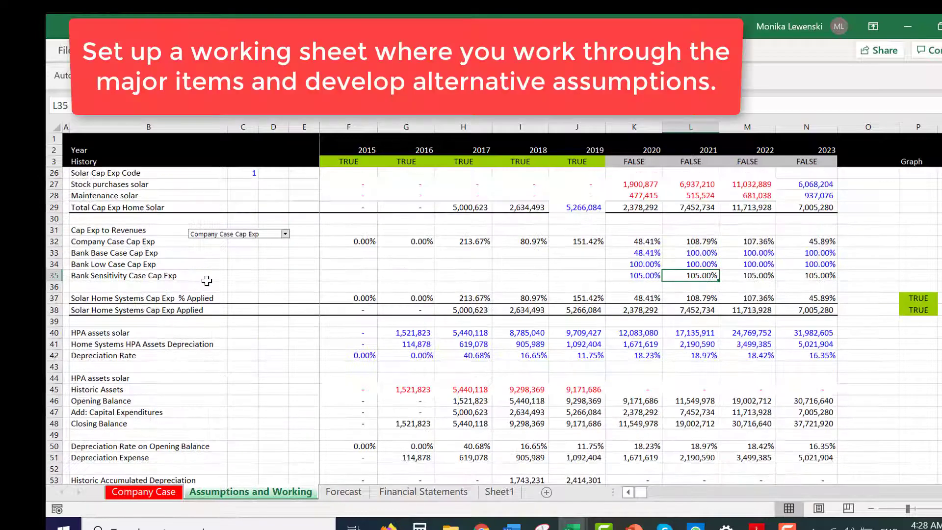
- Return to the Revenues section and review the company solar revenue growth against the bank base, low and sensitivity cases
{"action": "key", "text": "Up"}
{"action": "key", "text": "Up"}
{"action": "key", "text": "Up"}
{"action": "key", "text": "Up"}
{"action": "key", "text": "Up"}
{"action": "key", "text": "Up"}
{"action": "key", "text": "Up"}
{"action": "key", "text": "Up"}
{"action": "key", "text": "Up"}
{"action": "key", "text": "Up"}
{"action": "key", "text": "Up"}
{"action": "key", "text": "Up"}
{"action": "key", "text": "Up"}
{"action": "key", "text": "Up"}
{"action": "key", "text": "Up"}
{"action": "key", "text": "Up"}
{"action": "key", "text": "Up"}
{"action": "key", "text": "Up"}
{"action": "key", "text": "Up"}
{"action": "key", "text": "Up"}
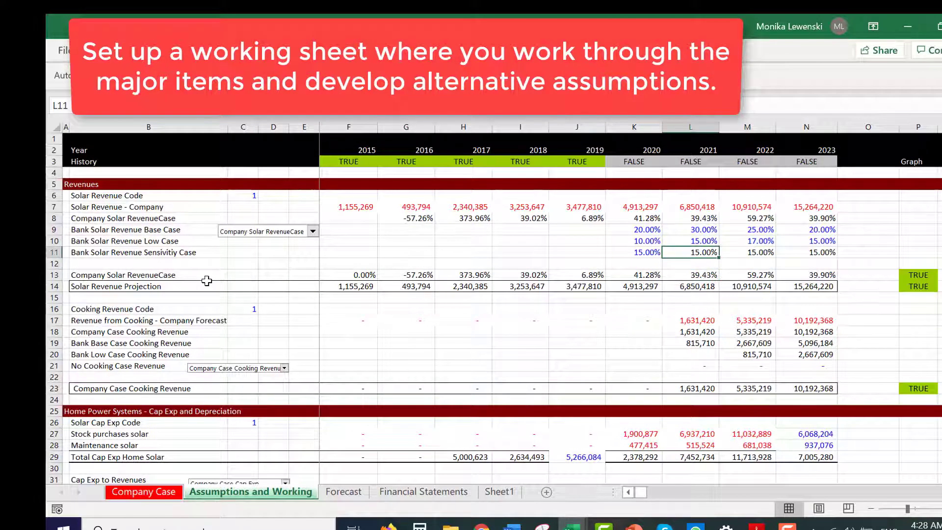
{"action": "key", "text": "Down"}
{"action": "key", "text": "Down"}
{"action": "key", "text": "Left"}
{"action": "key", "text": "Left"}
{"action": "key", "text": "Left"}
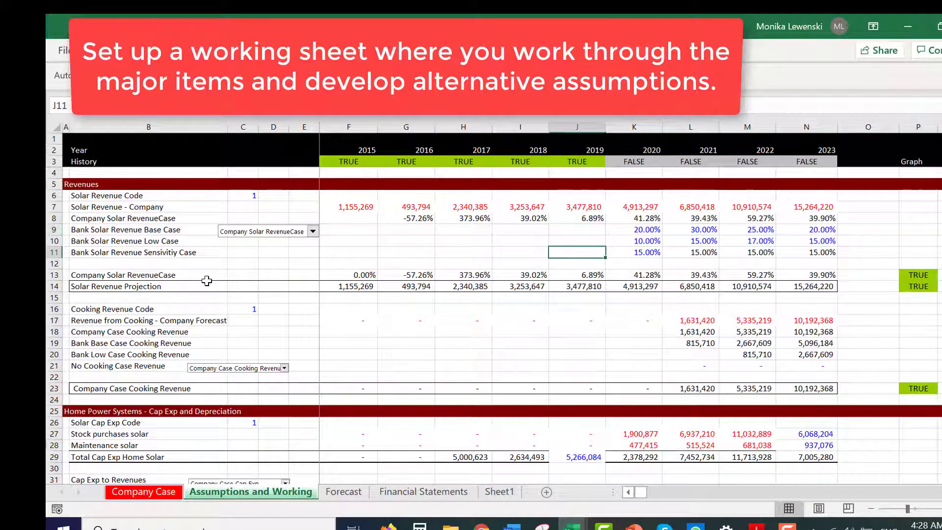
- Examine the Solar Revenue Code in C6 and the solar and cooking revenue case rows beneath it
{"action": "left_click", "coordinate": [230, 198]}
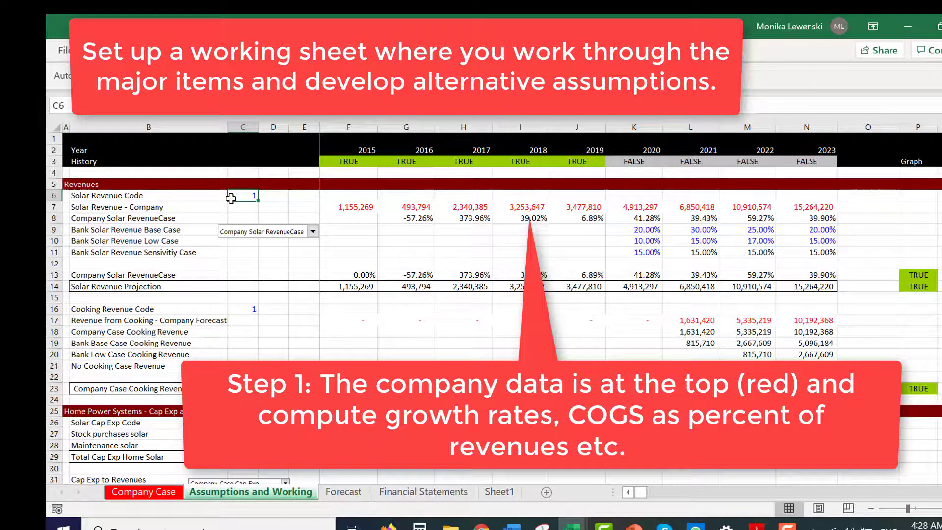
{"action": "key", "text": "Down"}
{"action": "key", "text": "Down"}
{"action": "key", "text": "Down"}
{"action": "key", "text": "Down"}
{"action": "key", "text": "Down"}
{"action": "key", "text": "Down"}
{"action": "key", "text": "Down"}
{"action": "key", "text": "Down"}
{"action": "key", "text": "Down"}
{"action": "key", "text": "Down"}
{"action": "key", "text": "Down"}
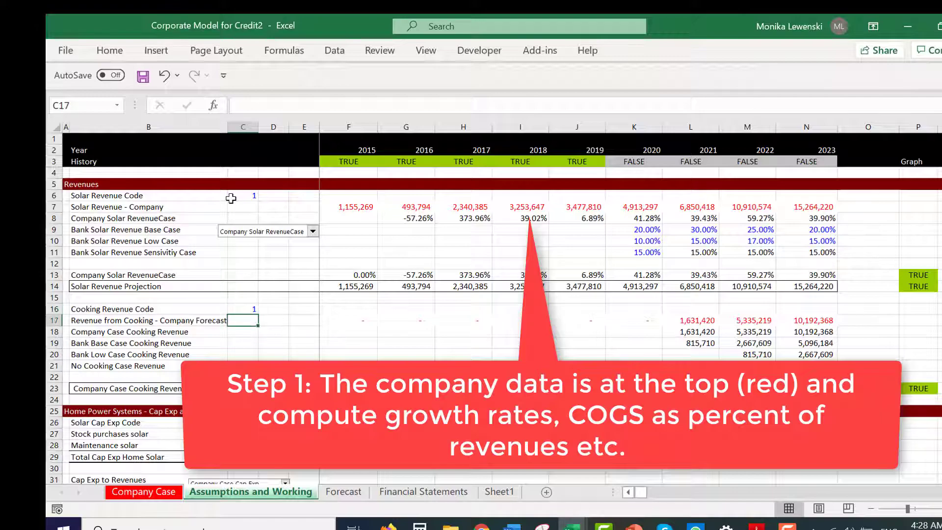
- Examine the Non-Depreciation Cost of Goods Sold section, from the Cash COGS Code Number to the Cooking Cash COGS code in C98
{"action": "key", "text": "Down"}
{"action": "key", "text": "Down"}
{"action": "key", "text": "Down"}
{"action": "key", "text": "Down"}
{"action": "key", "text": "Down"}
{"action": "key", "text": "Down"}
{"action": "key", "text": "Down"}
{"action": "key", "text": "Down"}
{"action": "key", "text": "Down"}
{"action": "key", "text": "Down"}
{"action": "key", "text": "Down"}
{"action": "key", "text": "Down"}
{"action": "key", "text": "Down"}
{"action": "key", "text": "Down"}
{"action": "key", "text": "Down"}
{"action": "key", "text": "Down"}
{"action": "key", "text": "Down"}
{"action": "key", "text": "Down"}
{"action": "key", "text": "Down"}
{"action": "key", "text": "Down"}
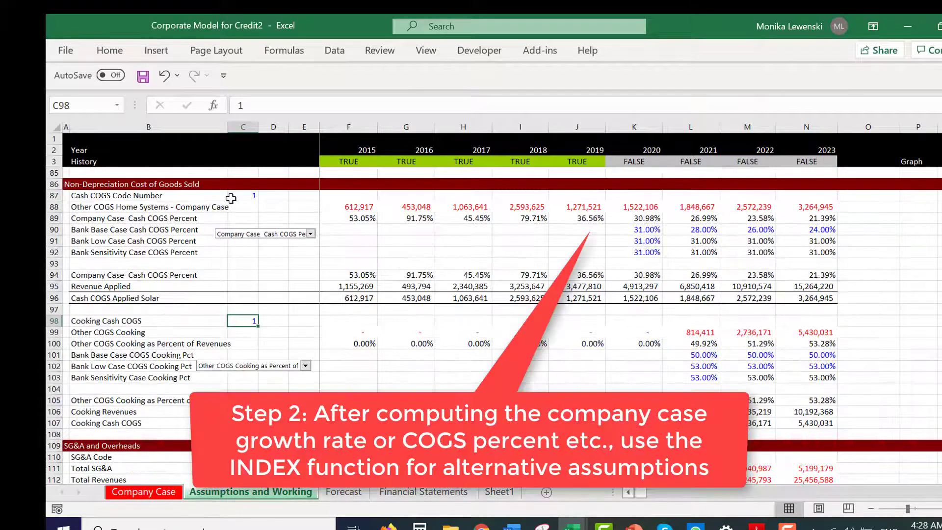
- Examine the remaining working sections down to the loan and interest rows under Financing Assumptions
{"action": "key", "text": "Down"}
{"action": "key", "text": "Down"}
{"action": "key", "text": "Down"}
{"action": "key", "text": "Down"}
{"action": "key", "text": "Down"}
{"action": "key", "text": "Down"}
{"action": "key", "text": "Down"}
{"action": "key", "text": "Down"}
{"action": "key", "text": "Down"}
{"action": "key", "text": "Down"}
{"action": "key", "text": "Down"}
{"action": "key", "text": "Down"}
{"action": "key", "text": "Down"}
{"action": "key", "text": "Down"}
{"action": "key", "text": "Down"}
{"action": "key", "text": "Down"}
{"action": "key", "text": "Down"}
{"action": "key", "text": "Down"}
{"action": "key", "text": "Down"}
{"action": "key", "text": "Down"}
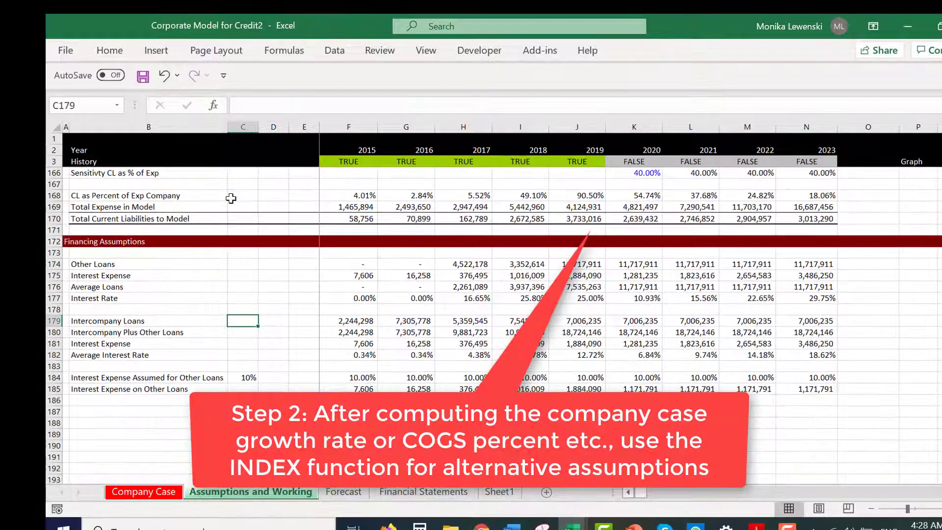
- Return to the Revenues section and inspect the 2015 Solar Revenue Projection formula in F14
{"action": "key", "text": "Up"}
{"action": "key", "text": "Up"}
{"action": "key", "text": "Up"}
{"action": "key", "text": "Up"}
{"action": "key", "text": "Up"}
{"action": "key", "text": "Up"}
{"action": "key", "text": "Up"}
{"action": "key", "text": "Up"}
{"action": "key", "text": "Up"}
{"action": "key", "text": "Up"}
{"action": "key", "text": "Up"}
{"action": "key", "text": "Up"}
{"action": "key", "text": "Up"}
{"action": "key", "text": "Up"}
{"action": "key", "text": "Up"}
{"action": "key", "text": "Up"}
{"action": "key", "text": "Up"}
{"action": "key", "text": "Up"}
{"action": "key", "text": "Up"}
{"action": "key", "text": "Up"}
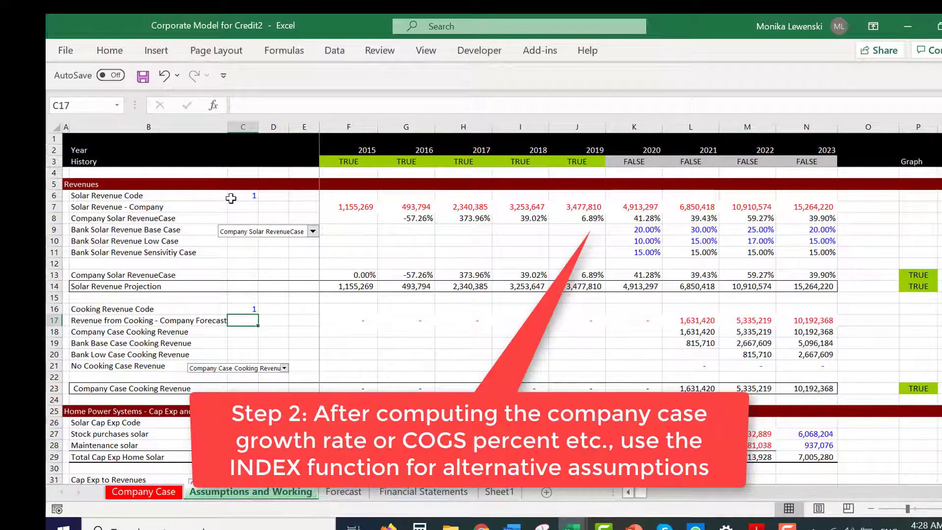
{"action": "key", "text": "Down"}
{"action": "key", "text": "Down"}
{"action": "key", "text": "Down"}
{"action": "key", "text": "Up"}
{"action": "key", "text": "Up"}
{"action": "key", "text": "Up"}
{"action": "key", "text": "Up"}
{"action": "key", "text": "Up"}
{"action": "key", "text": "Up"}
{"action": "key", "text": "Up"}
{"action": "key", "text": "Right"}
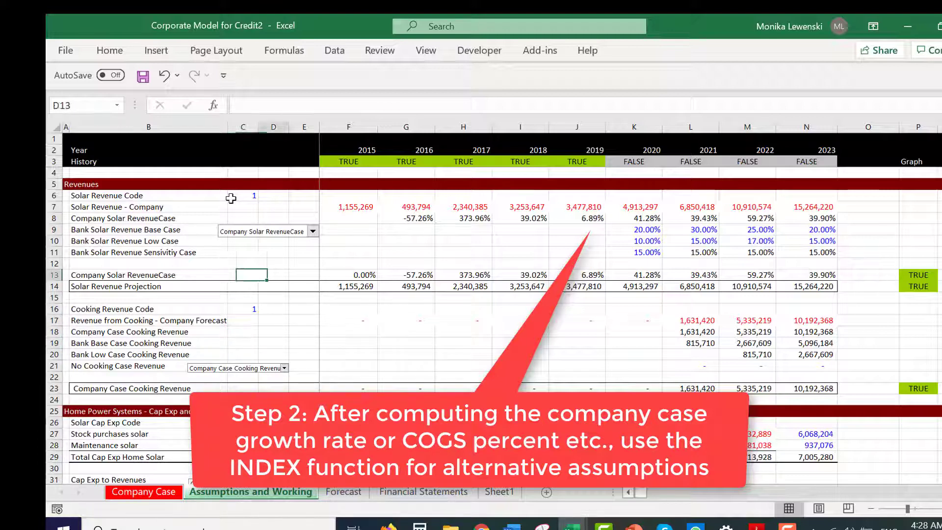
{"action": "key", "text": "Right"}
{"action": "key", "text": "Right"}
{"action": "key", "text": "Down"}
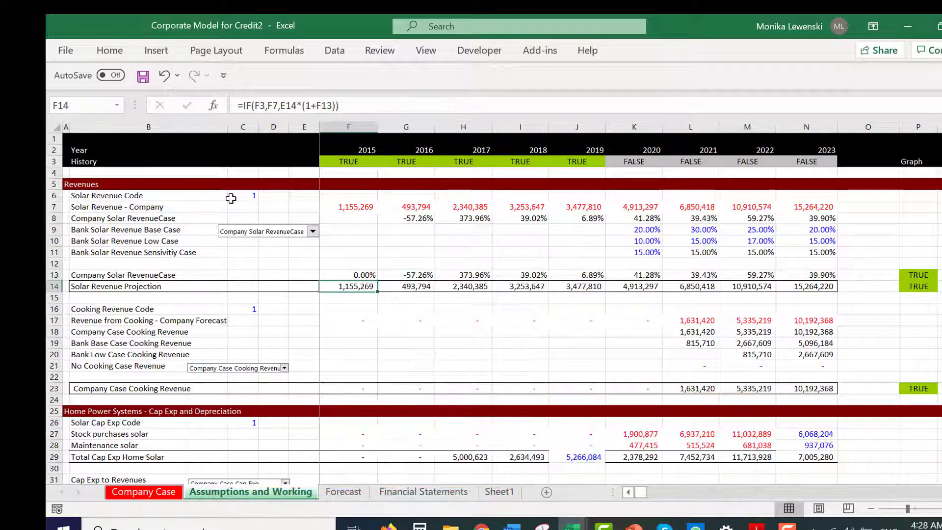
- Inspect the Solar Revenue Projection formulas across the years through 2023 in N14
{"action": "key", "text": "Right"}
{"action": "key", "text": "Right"}
{"action": "key", "text": "Right"}
{"action": "key", "text": "Right"}
{"action": "key", "text": "Right"}
{"action": "key", "text": "Right"}
{"action": "key", "text": "Right"}
{"action": "key", "text": "Right"}
{"action": "key", "text": "Right"}
{"action": "key", "text": "Left"}
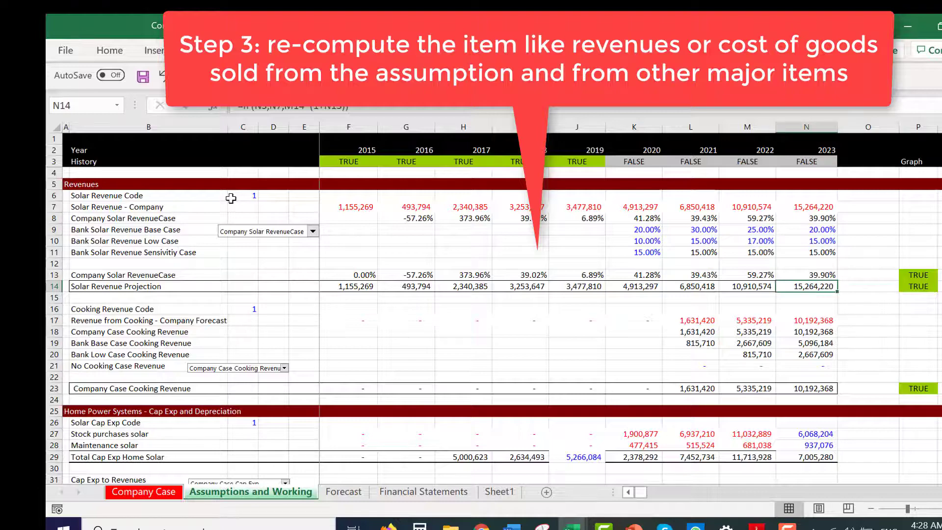
- Review the cooking capital expenditure, SG&A and overhead sections further down the Assumptions and Working sheet
{"action": "key", "text": "Page_Down"}
{"action": "key", "text": "Page_Down"}
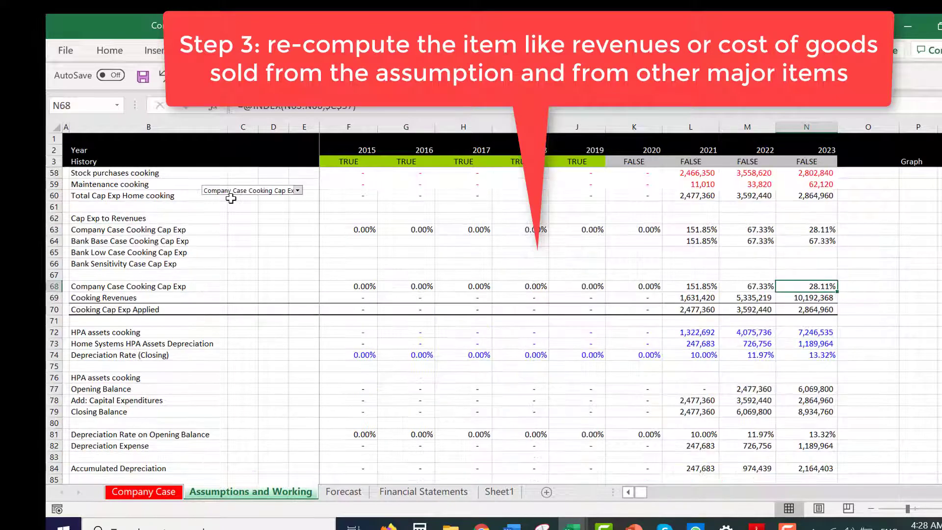
{"action": "key", "text": "Page_Down"}
{"action": "key", "text": "Page_Down"}
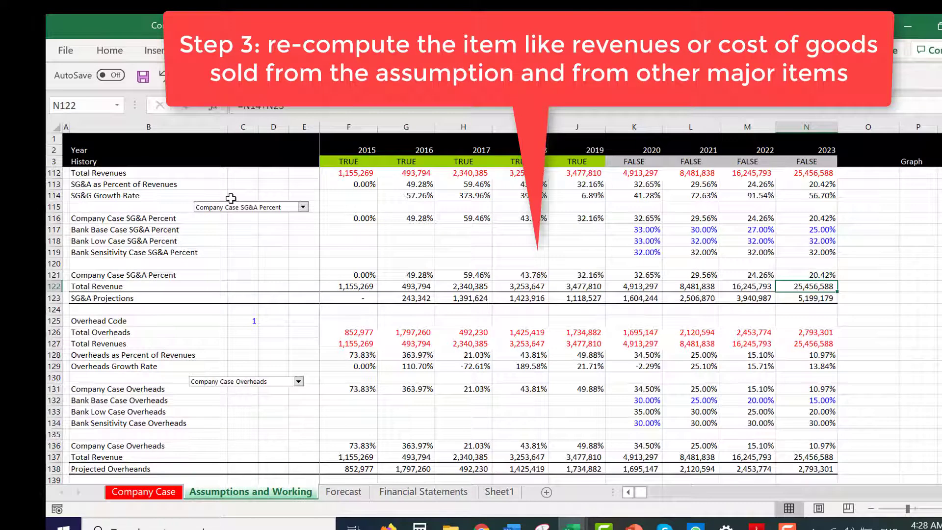
- View the income statement on the Forecast sheet and select the 2023 EBITDA in N47
{"action": "key", "text": "ctrl+Page_Down"}
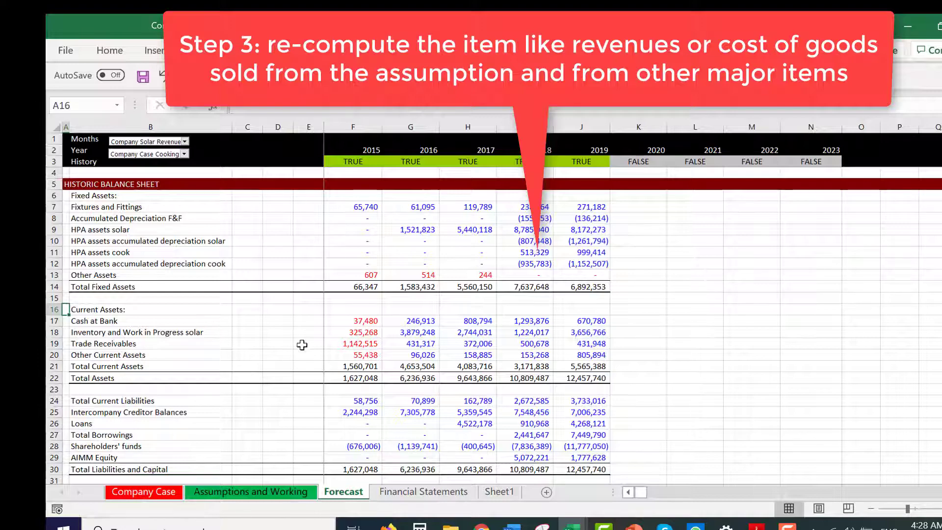
{"action": "left_click", "coordinate": [360, 275]}
{"action": "key", "text": "Page_Down"}
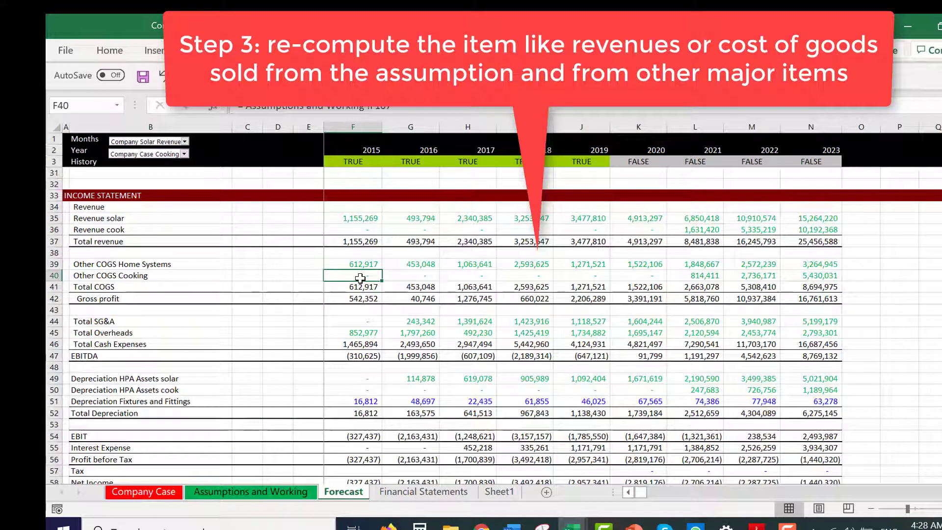
{"action": "left_click", "coordinate": [824, 361]}
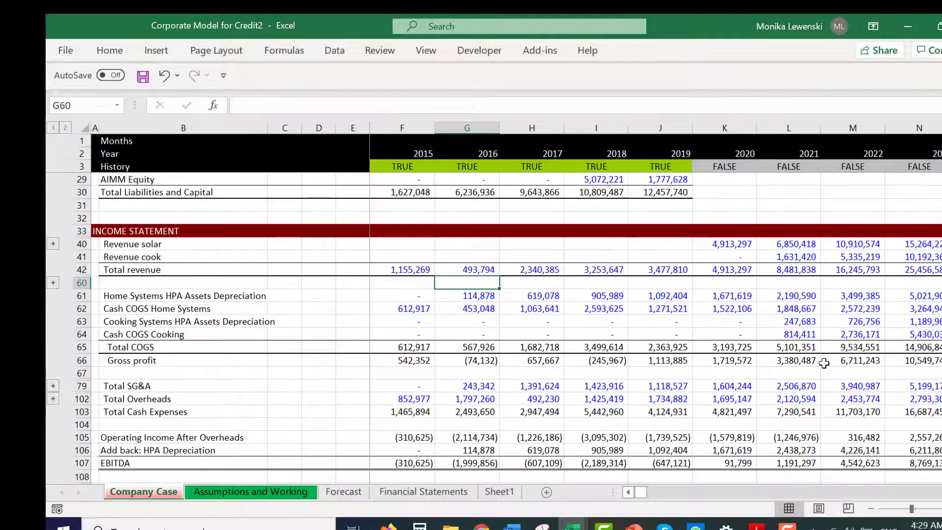
- Examine the Company Case income statement from Total COGS and Gross profit down to the 2023 EBITDA in N107
{"action": "left_click", "coordinate": [841, 332]}
{"action": "key", "text": "Down"}
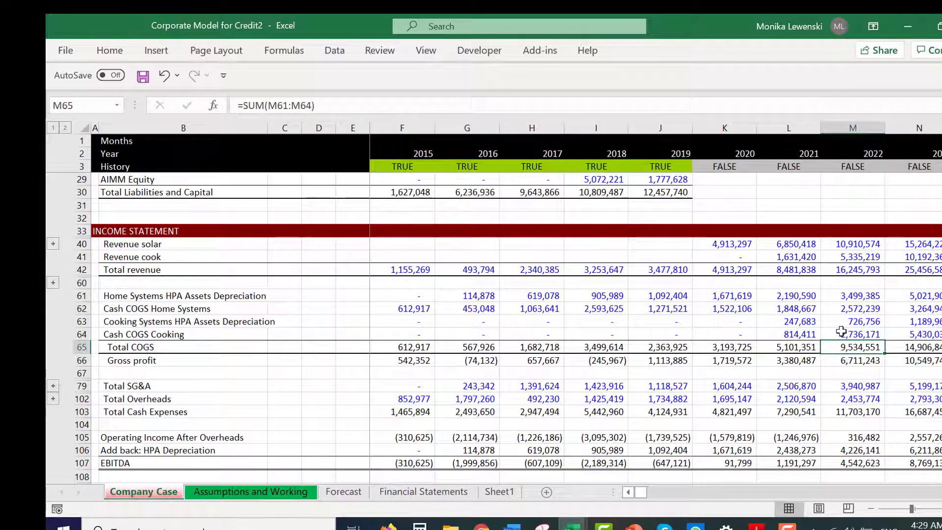
{"action": "key", "text": "Down"}
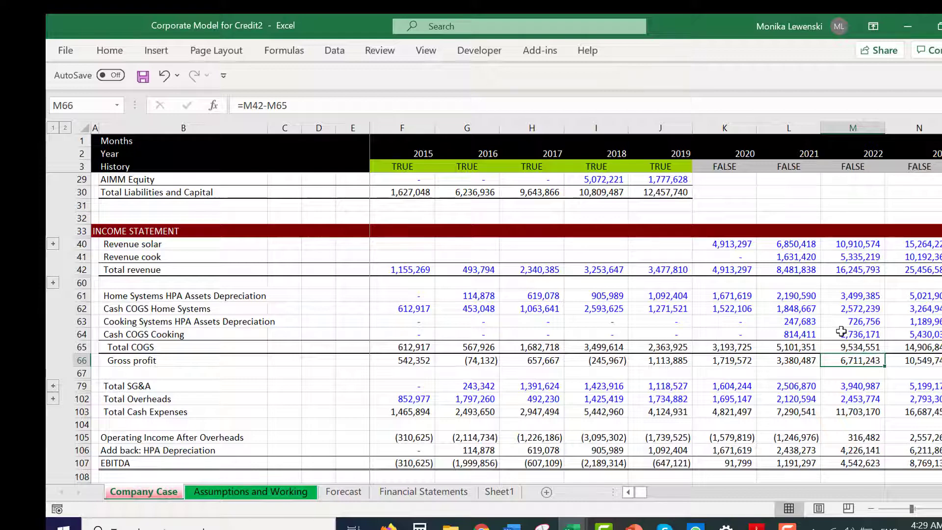
{"action": "key", "text": "Right"}
{"action": "key", "text": "Down"}
{"action": "key", "text": "Down"}
{"action": "key", "text": "Down"}
{"action": "key", "text": "Down"}
{"action": "key", "text": "Down"}
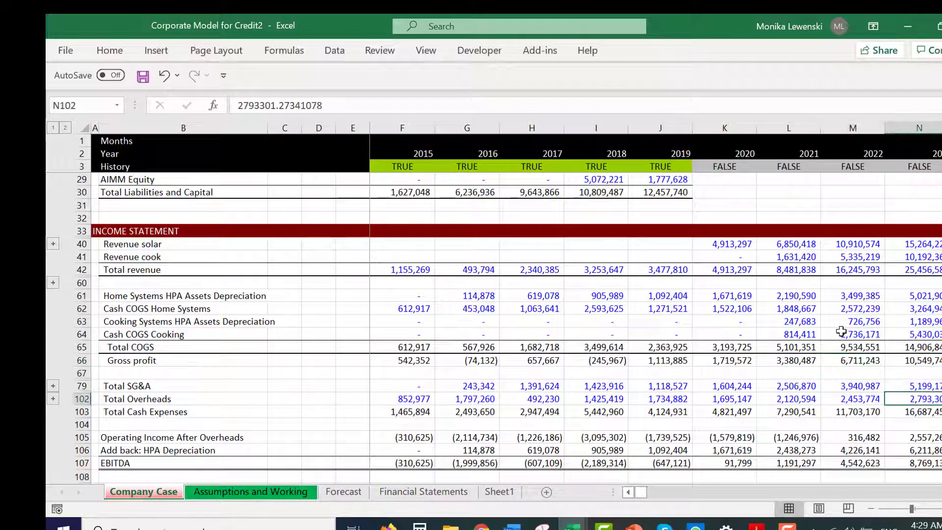
{"action": "key", "text": "Down"}
{"action": "key", "text": "Down"}
{"action": "key", "text": "Down"}
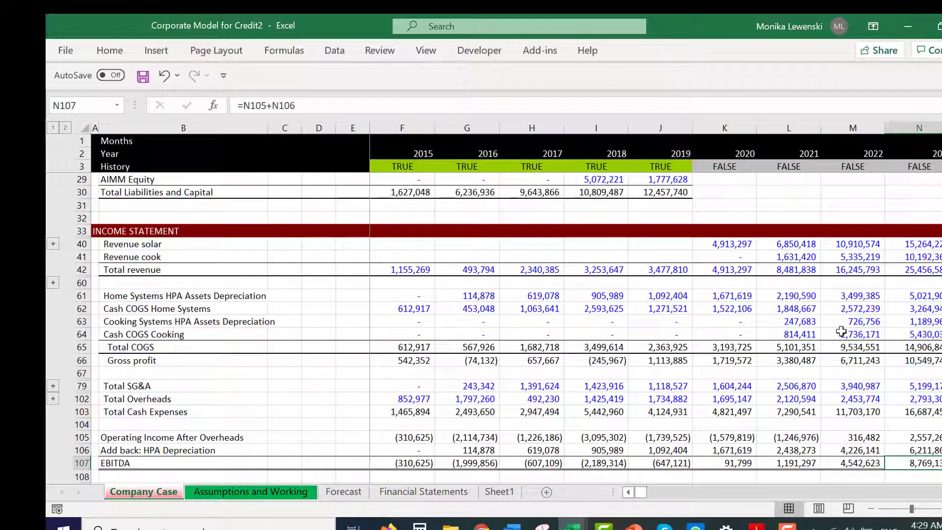
- Inspect the Forecast sheet's 2023 EBITDA in N47 and trace it to its dependent in the cash flow statement
{"action": "key", "text": "ctrl+Page_Down"}
{"action": "key", "text": "ctrl+Page_Down"}
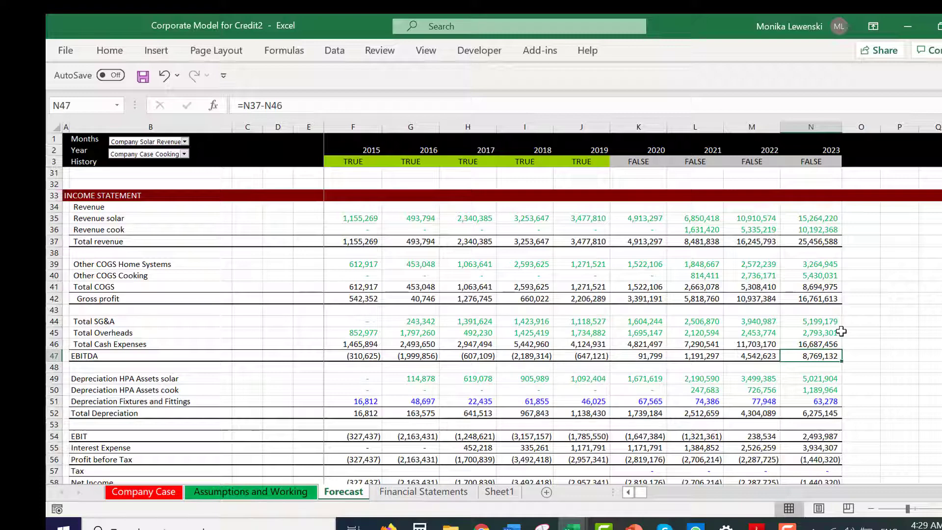
{"action": "key", "text": "ctrl+bracketright"}
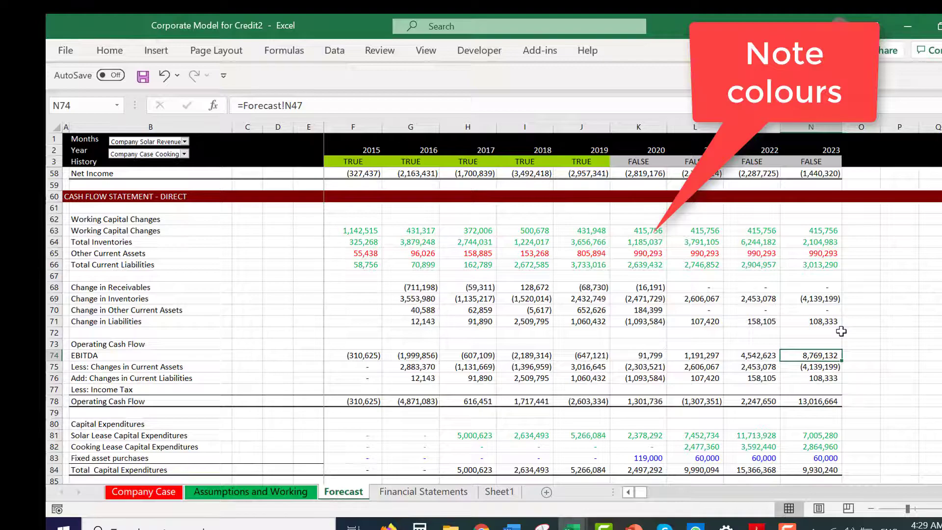
{"action": "key", "text": "Page_Down"}
{"action": "key", "text": "Page_Up"}
{"action": "key", "text": "Page_Up"}
{"action": "key", "text": "Page_Up"}
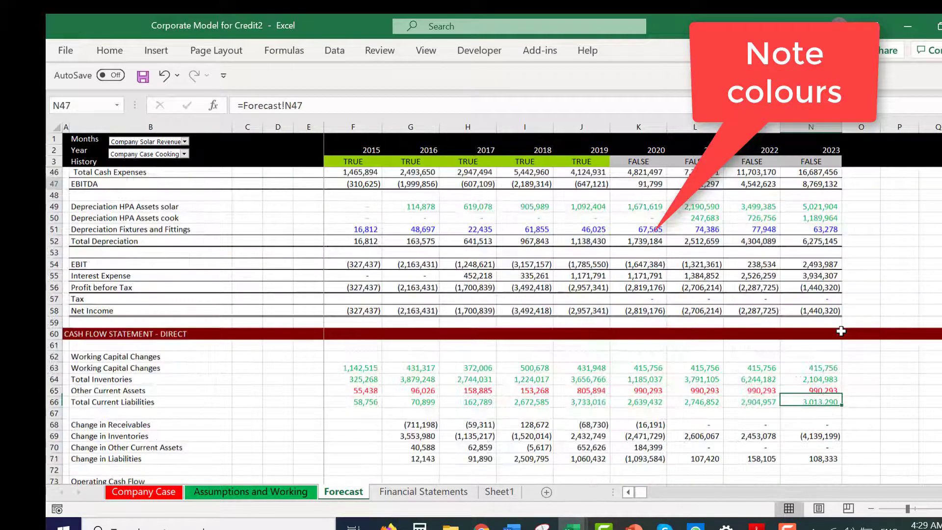
{"action": "key", "text": "Page_Down"}
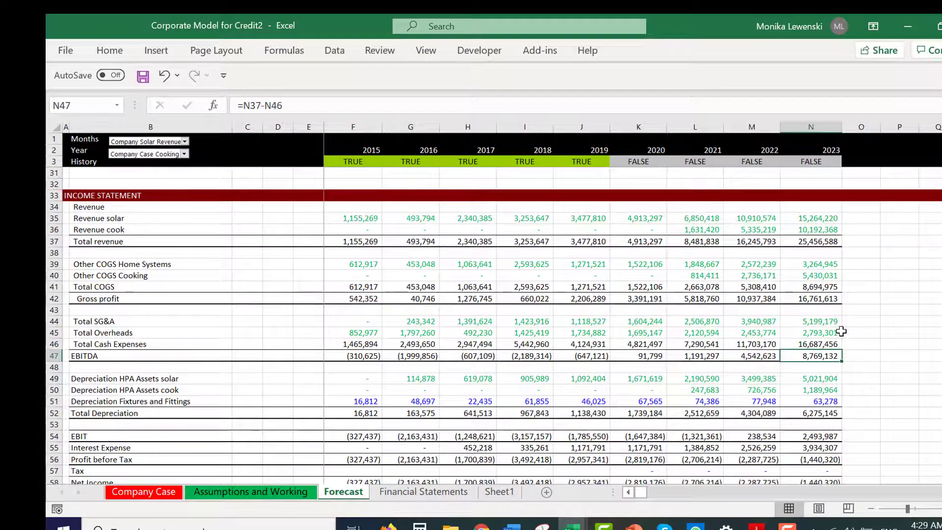
- Examine the cash flow statement's working capital rows from EBITDA up to the 2017 Working Capital Changes in H63
{"action": "key", "text": "Page_Down"}
{"action": "key", "text": "Left"}
{"action": "key", "text": "Up"}
{"action": "key", "text": "Up"}
{"action": "key", "text": "Up"}
{"action": "key", "text": "Up"}
{"action": "key", "text": "Up"}
{"action": "key", "text": "Up"}
{"action": "key", "text": "Up"}
{"action": "key", "text": "Up"}
{"action": "key", "text": "Up"}
{"action": "key", "text": "Up"}
{"action": "key", "text": "Up"}
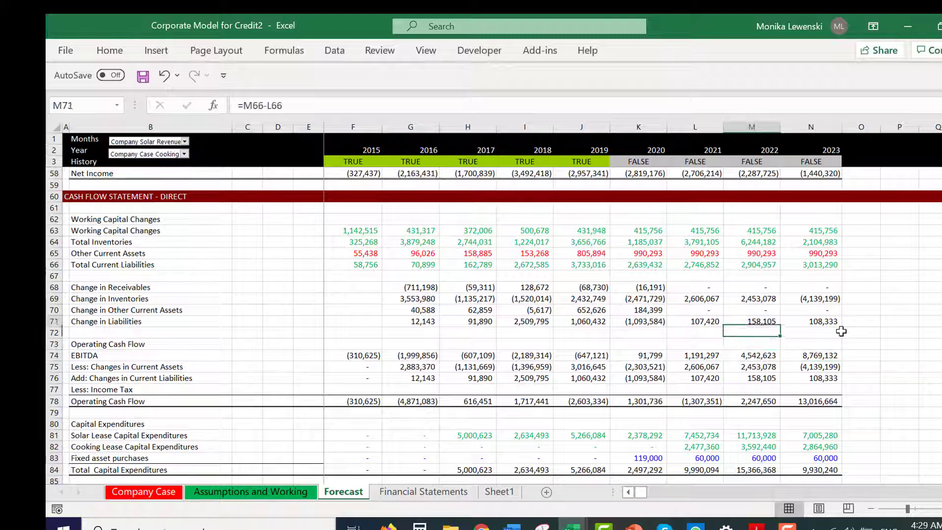
{"action": "key", "text": "Left"}
{"action": "key", "text": "Left"}
{"action": "key", "text": "Left"}
{"action": "key", "text": "Left"}
{"action": "key", "text": "Left"}
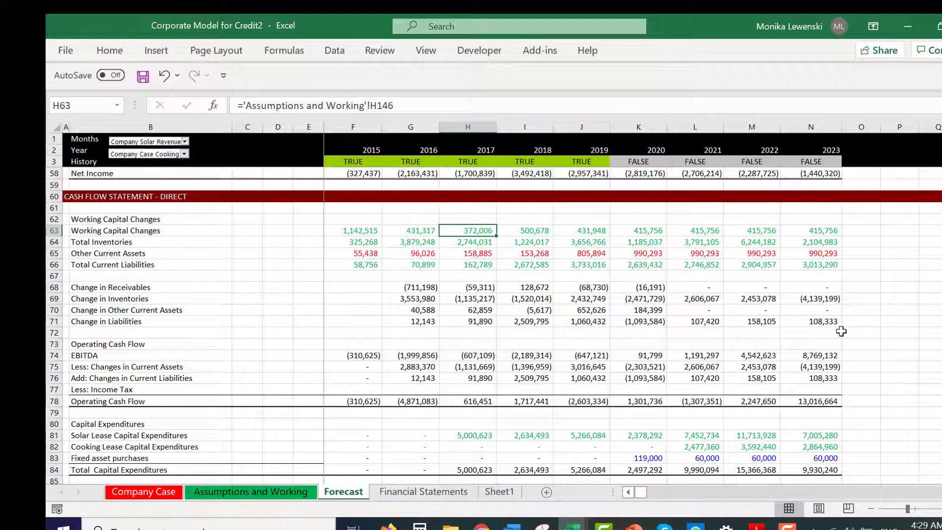
- Inspect the 2017 formulas for changes in receivables, inventories, other current assets and liabilities
{"action": "key", "text": "Down"}
{"action": "key", "text": "Down"}
{"action": "key", "text": "Down"}
{"action": "key", "text": "Down"}
{"action": "key", "text": "Down"}
{"action": "key", "text": "Down"}
{"action": "key", "text": "Down"}
{"action": "key", "text": "Down"}
{"action": "key", "text": "Down"}
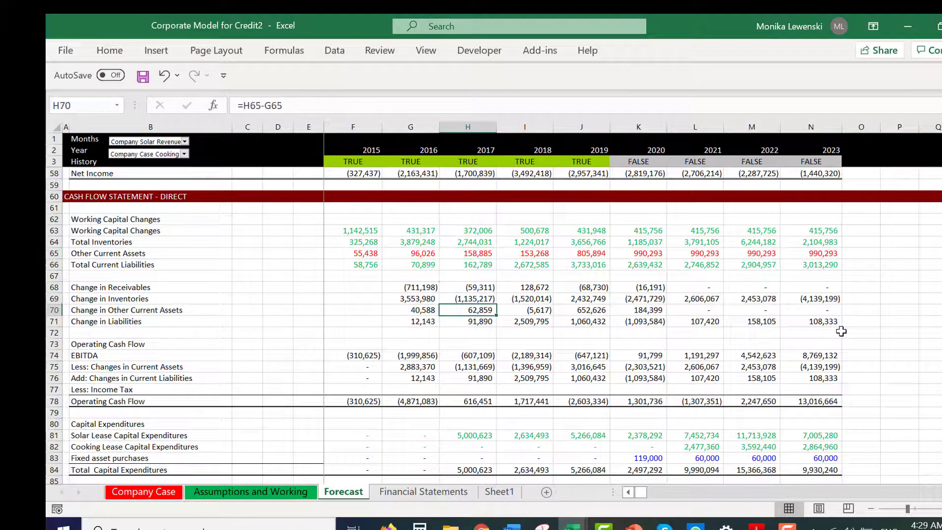
{"action": "key", "text": "Down"}
- Examine the Financing section from Total Intercompany and Other Loans down to the loan Closing Balance
{"action": "key", "text": "Page_Down"}
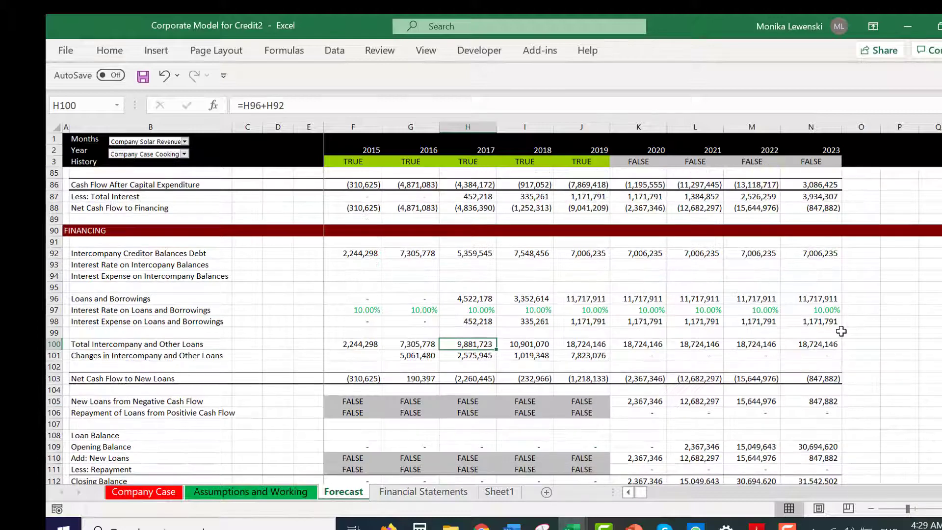
{"action": "key", "text": "Down"}
{"action": "key", "text": "Down"}
{"action": "key", "text": "Down"}
{"action": "key", "text": "Down"}
{"action": "key", "text": "Down"}
{"action": "key", "text": "Down"}
{"action": "key", "text": "Down"}
{"action": "key", "text": "Down"}
{"action": "key", "text": "Down"}
{"action": "key", "text": "Down"}
{"action": "key", "text": "Down"}
{"action": "key", "text": "Down"}
{"action": "key", "text": "Down"}
{"action": "key", "text": "Down"}
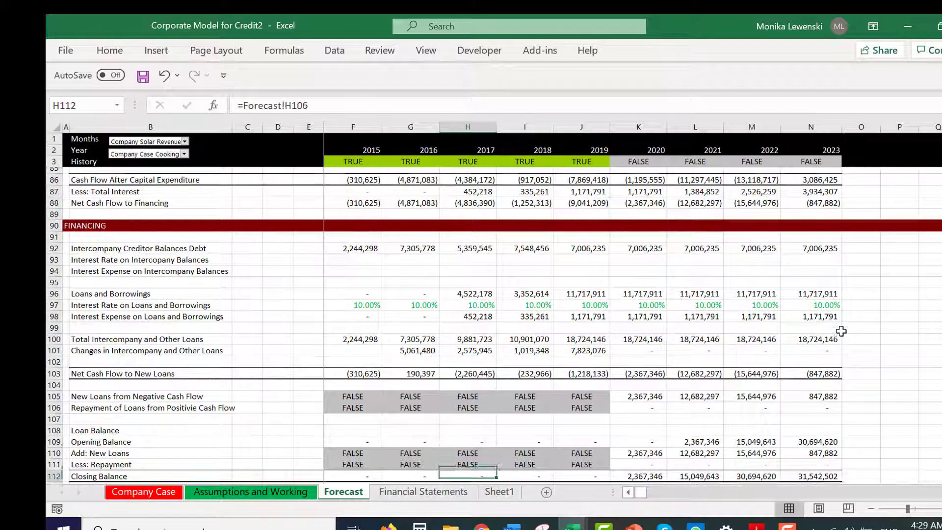
- Return to the upper Financing rows and inspect the 2017 Loans and Borrowings formula in H96
{"action": "key", "text": "Up"}
{"action": "key", "text": "Up"}
{"action": "key", "text": "Up"}
{"action": "key", "text": "Up"}
{"action": "key", "text": "Up"}
{"action": "key", "text": "Up"}
{"action": "key", "text": "Up"}
{"action": "key", "text": "Up"}
{"action": "key", "text": "Up"}
{"action": "key", "text": "Up"}
{"action": "key", "text": "Up"}
{"action": "key", "text": "Up"}
{"action": "key", "text": "Up"}
{"action": "key", "text": "Up"}
{"action": "key", "text": "Up"}
{"action": "key", "text": "Up"}
{"action": "key", "text": "Up"}
{"action": "key", "text": "Up"}
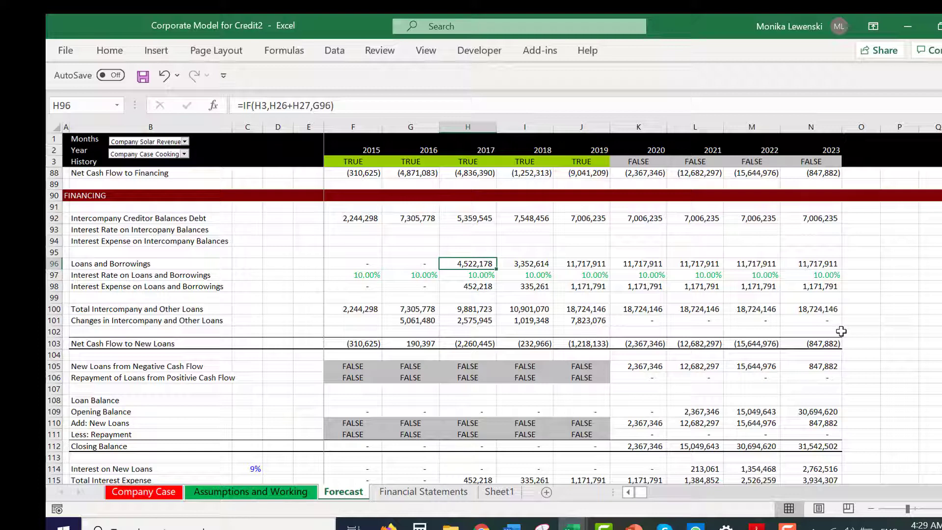
- Inspect the 2017 formulas from Interest Expense on Loans and Borrowings down to Net Cash Flow to New Loans in H103
{"action": "key", "text": "Down"}
{"action": "key", "text": "Down"}
{"action": "key", "text": "Down"}
{"action": "key", "text": "Down"}
{"action": "key", "text": "Down"}
{"action": "key", "text": "Down"}
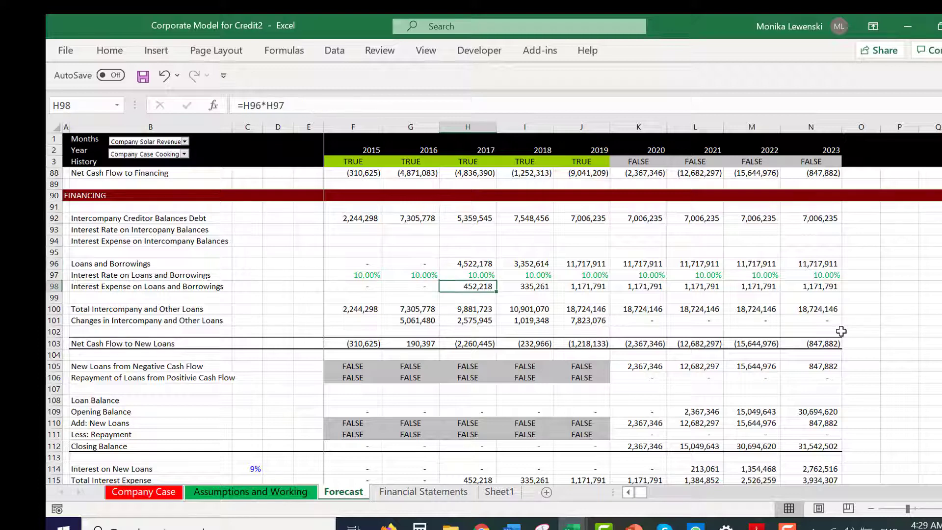
{"action": "key", "text": "Down"}
{"action": "key", "text": "Down"}
{"action": "key", "text": "Down"}
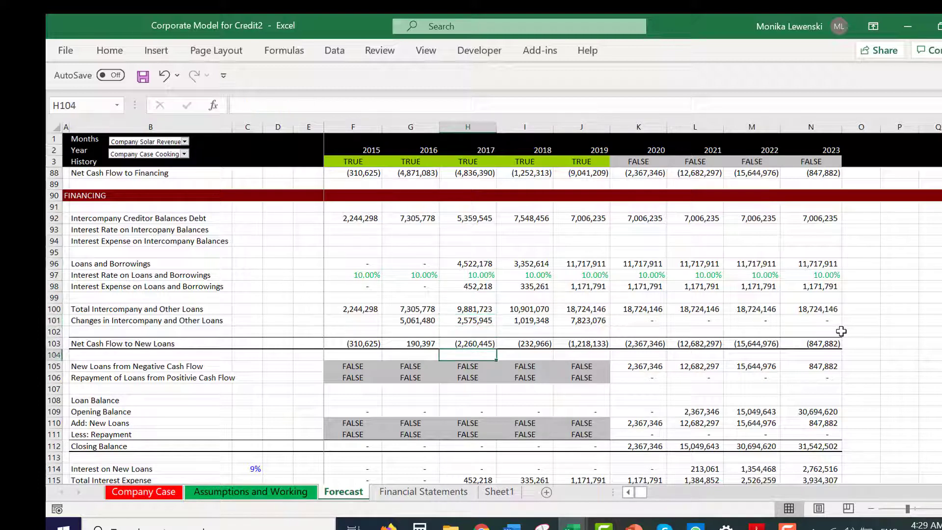
{"action": "key", "text": "Up"}
{"action": "key", "text": "Up"}
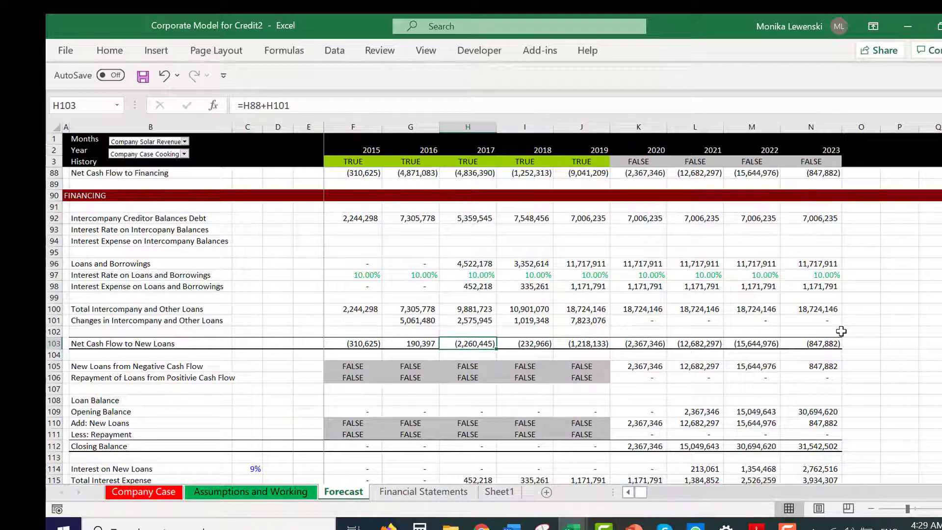
- Review the 2020 new loan and repayment rows and inspect the loan Opening Balance formulas through 2023
{"action": "key", "text": "Right"}
{"action": "key", "text": "Right"}
{"action": "key", "text": "Right"}
{"action": "key", "text": "Down"}
{"action": "key", "text": "Down"}
{"action": "key", "text": "Down"}
{"action": "key", "text": "Down"}
{"action": "key", "text": "Down"}
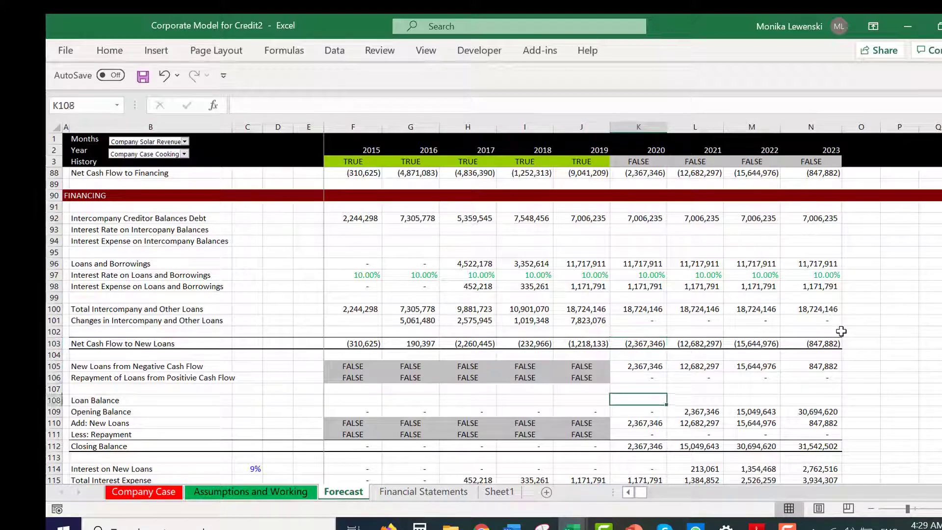
{"action": "key", "text": "Down"}
{"action": "key", "text": "Right"}
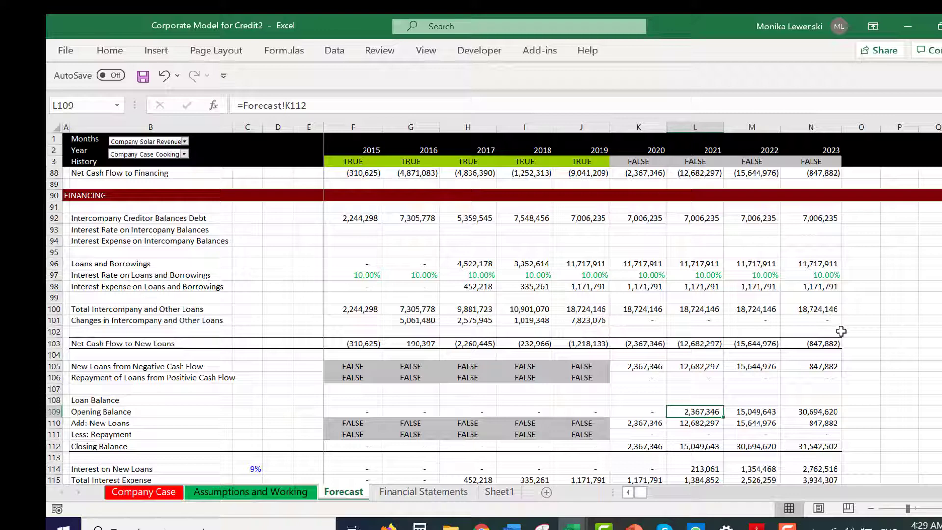
{"action": "key", "text": "Right"}
{"action": "key", "text": "Right"}
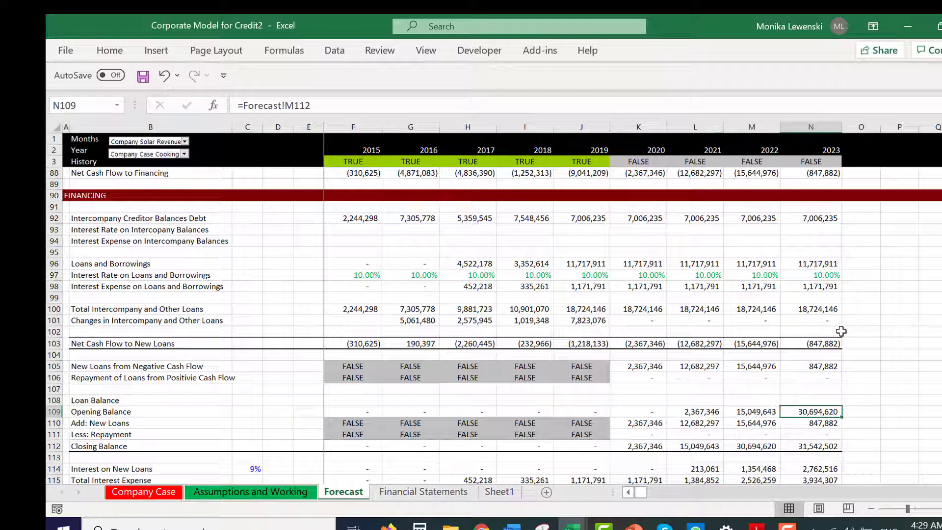
- Inspect the Add: New Loans formulas through 2023 and the 2023 Interest on New Loans formula in N114
{"action": "key", "text": "Left"}
{"action": "key", "text": "Left"}
{"action": "key", "text": "Left"}
{"action": "key", "text": "Down"}
{"action": "key", "text": "Right"}
{"action": "key", "text": "Right"}
{"action": "key", "text": "Right"}
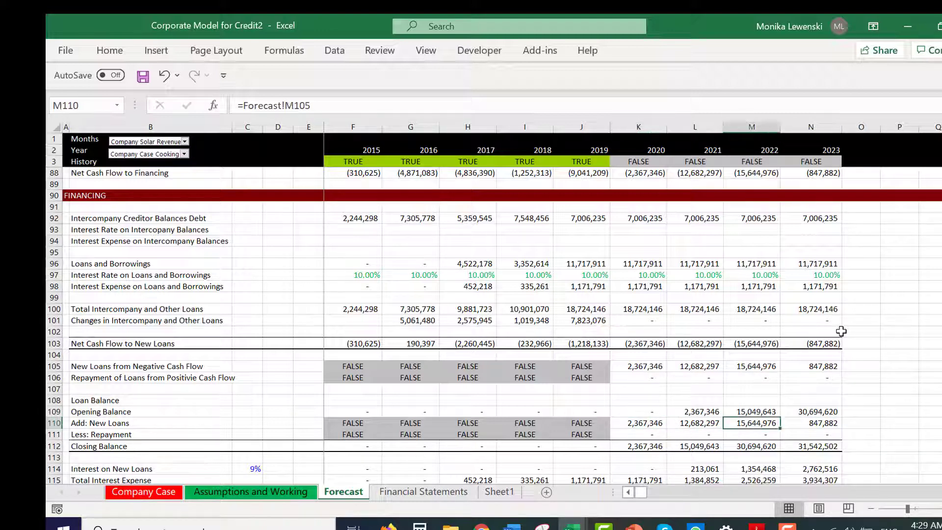
{"action": "key", "text": "Down"}
{"action": "key", "text": "Down"}
{"action": "key", "text": "Down"}
{"action": "key", "text": "Down"}
{"action": "key", "text": "Down"}
{"action": "key", "text": "Down"}
{"action": "key", "text": "Down"}
{"action": "key", "text": "Down"}
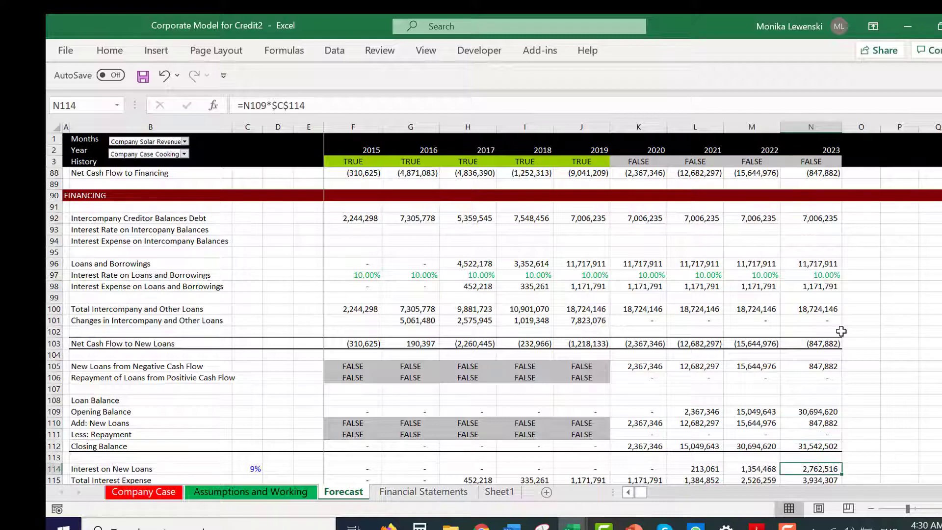
- Examine the Total Interest Expense and credit ratio rows down to the Balance Sheet heading, returning to Interest on New Loans
{"action": "key", "text": "Down"}
{"action": "key", "text": "Down"}
{"action": "key", "text": "Down"}
{"action": "key", "text": "Down"}
{"action": "key", "text": "Down"}
{"action": "key", "text": "Down"}
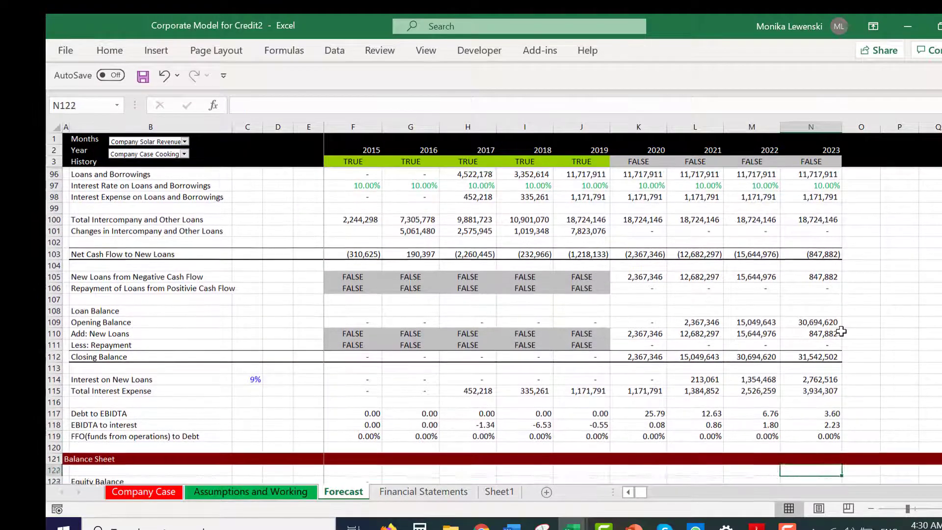
{"action": "key", "text": "Up"}
{"action": "key", "text": "Up"}
{"action": "key", "text": "Up"}
{"action": "key", "text": "Up"}
{"action": "key", "text": "Up"}
{"action": "key", "text": "Up"}
{"action": "key", "text": "Up"}
{"action": "key", "text": "Up"}
{"action": "key", "text": "Up"}
{"action": "key", "text": "Up"}
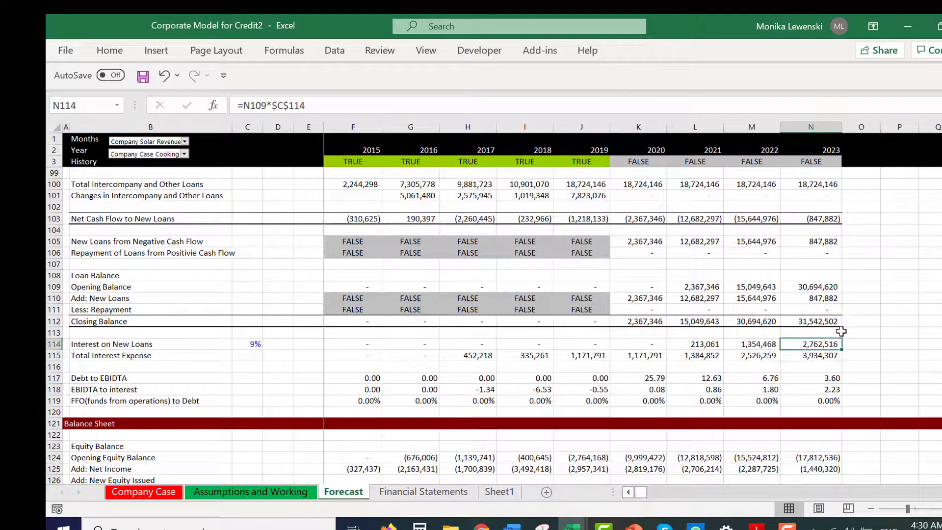
- Inspect the 2020 Debt to EBITDA and EBITDA to interest ratios in column K
{"action": "key", "text": "Down"}
{"action": "key", "text": "Down"}
{"action": "key", "text": "Down"}
{"action": "key", "text": "Left"}
{"action": "key", "text": "Left"}
{"action": "key", "text": "Left"}
{"action": "key", "text": "Down"}
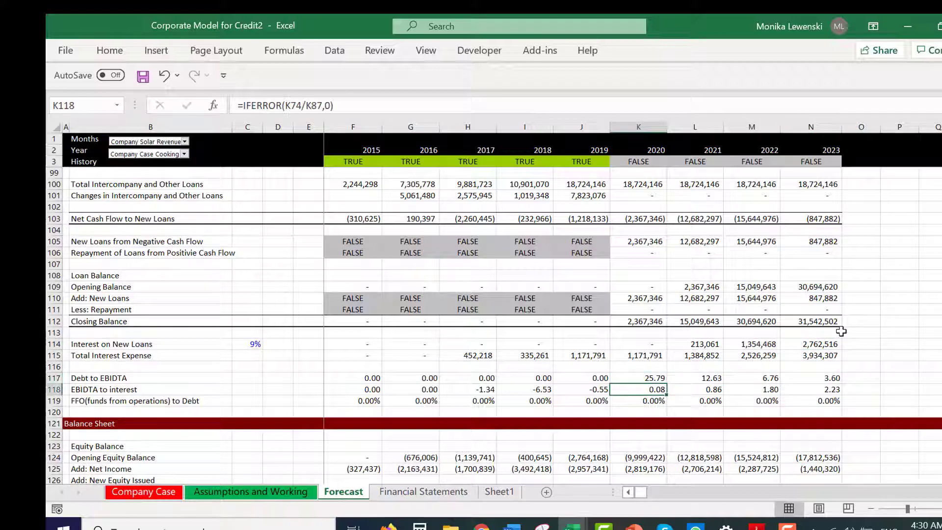
- Inspect the 2023 Debt to EBITDA and EBITDA to interest ratios in column N
{"action": "key", "text": "Up"}
{"action": "key", "text": "Right"}
{"action": "key", "text": "Right"}
{"action": "key", "text": "Right"}
{"action": "key", "text": "Down"}
{"action": "key", "text": "Down"}
{"action": "key", "text": "Down"}
{"action": "key", "text": "Down"}
{"action": "key", "text": "Down"}
{"action": "key", "text": "Down"}
{"action": "key", "text": "Down"}
{"action": "key", "text": "Down"}
{"action": "key", "text": "Down"}
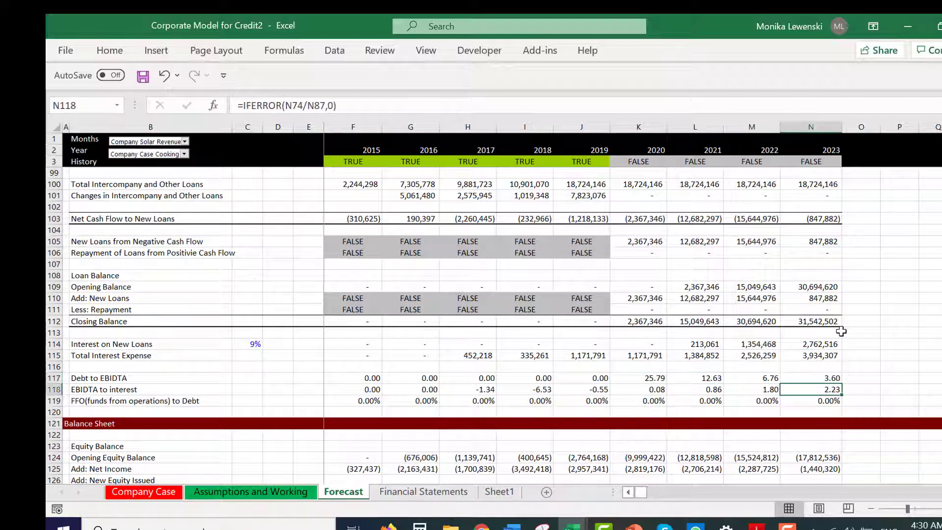
- Examine the Balance Sheet rows in column N down to the Assets - Liabilities and Capital check in N162
{"action": "key", "text": "Down"}
{"action": "key", "text": "Down"}
{"action": "key", "text": "Down"}
{"action": "key", "text": "Down"}
{"action": "key", "text": "Down"}
{"action": "key", "text": "Down"}
{"action": "key", "text": "Down"}
{"action": "key", "text": "Down"}
{"action": "key", "text": "Down"}
{"action": "key", "text": "Down"}
{"action": "key", "text": "Down"}
{"action": "key", "text": "Down"}
{"action": "key", "text": "Down"}
{"action": "key", "text": "Down"}
{"action": "key", "text": "Down"}
{"action": "key", "text": "Down"}
{"action": "key", "text": "Down"}
{"action": "key", "text": "Down"}
{"action": "key", "text": "Down"}
{"action": "key", "text": "Down"}
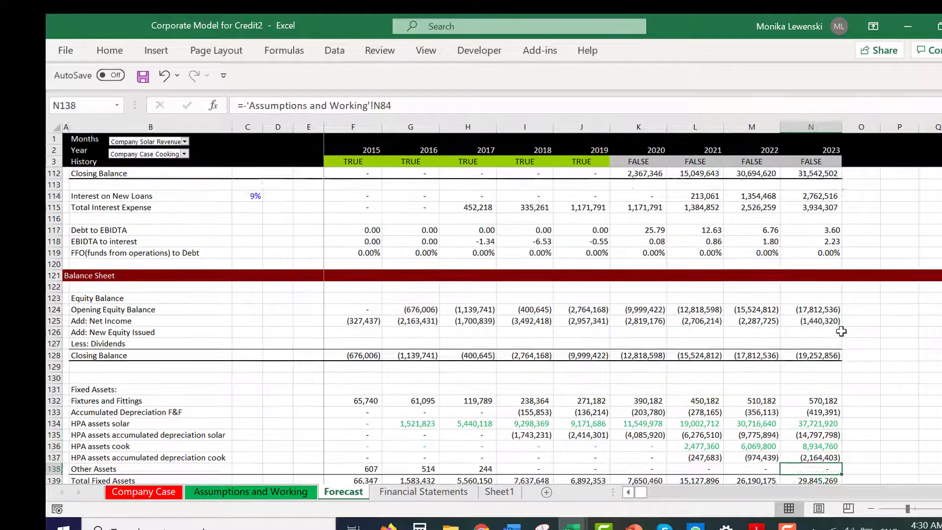
{"action": "key", "text": "Down"}
{"action": "key", "text": "Down"}
{"action": "key", "text": "Down"}
{"action": "key", "text": "Down"}
{"action": "key", "text": "Down"}
{"action": "key", "text": "Down"}
{"action": "key", "text": "Down"}
{"action": "key", "text": "Down"}
{"action": "key", "text": "Down"}
{"action": "key", "text": "Down"}
{"action": "key", "text": "Down"}
{"action": "key", "text": "Down"}
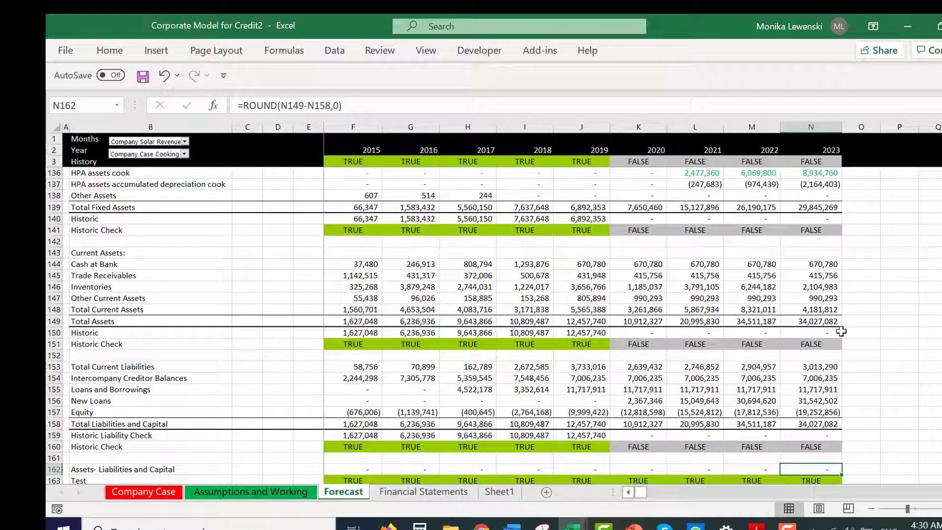
- Review the Revenues section on the Assumptions and Working sheet and inspect the row 13 solar growth formulas from 2016 to 2019
{"action": "key", "text": "ctrl+Page_Up"}
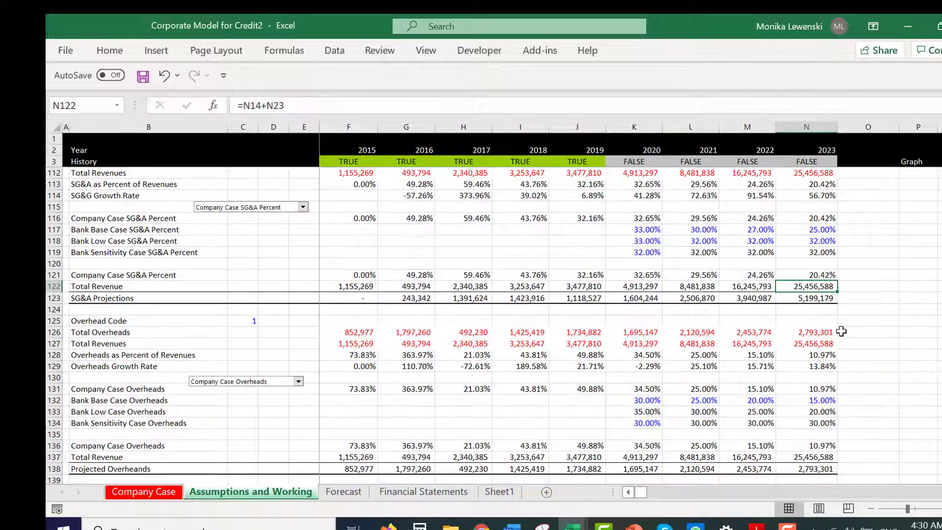
{"action": "key", "text": "Page_Up"}
{"action": "key", "text": "Page_Up"}
{"action": "key", "text": "Page_Up"}
{"action": "key", "text": "Page_Up"}
{"action": "key", "text": "Up"}
{"action": "key", "text": "Up"}
{"action": "key", "text": "Up"}
{"action": "key", "text": "Up"}
{"action": "key", "text": "Up"}
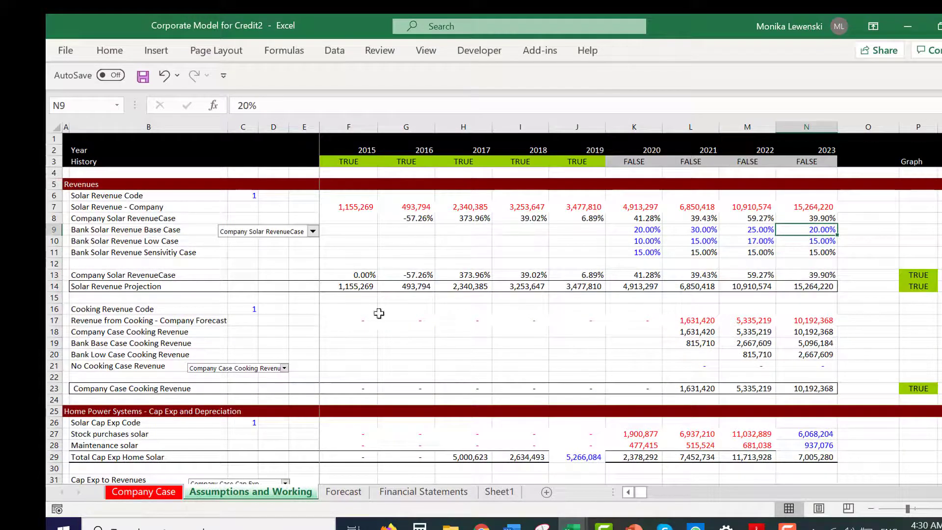
{"action": "left_click", "coordinate": [400, 272]}
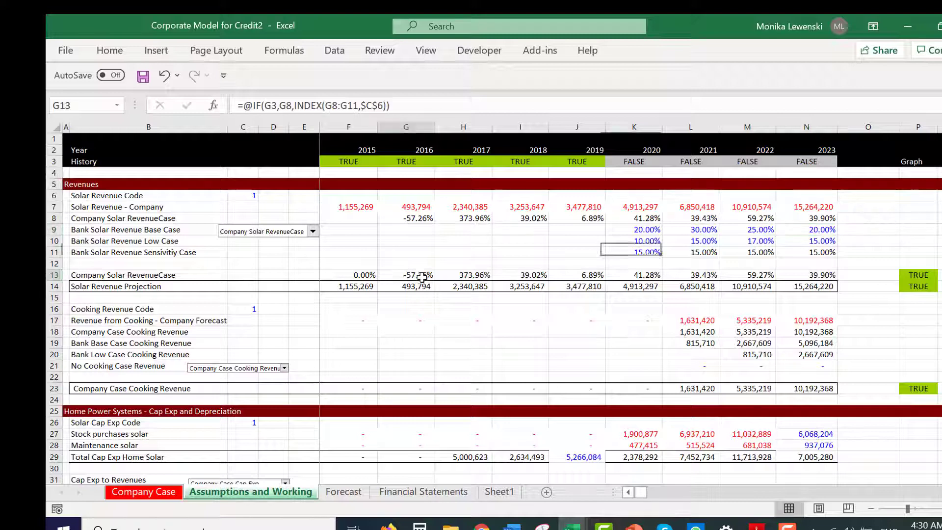
{"action": "key", "text": "Right"}
{"action": "key", "text": "Right"}
{"action": "key", "text": "Right"}
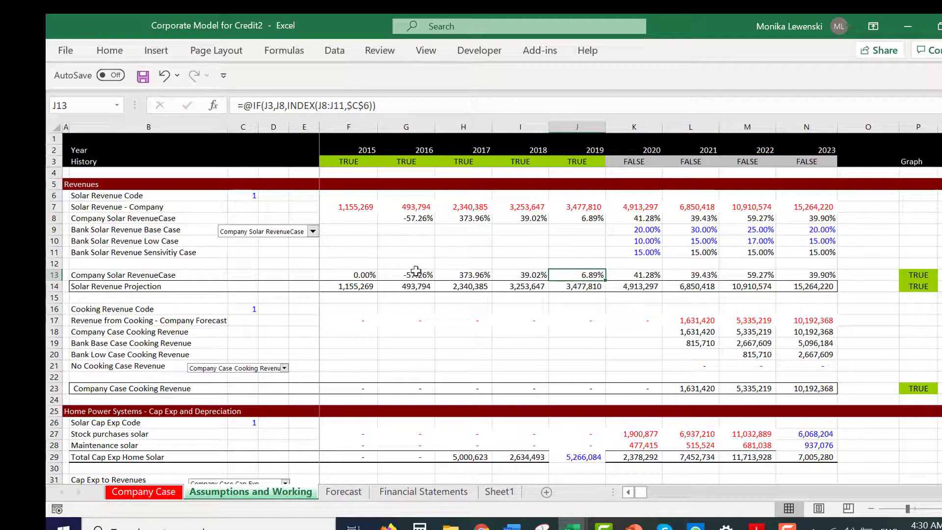
- Try the Bank Solar Revenue Base Case as the solar revenue scenario and restore the Company Solar RevenueCase
{"action": "left_click", "coordinate": [297, 231]}
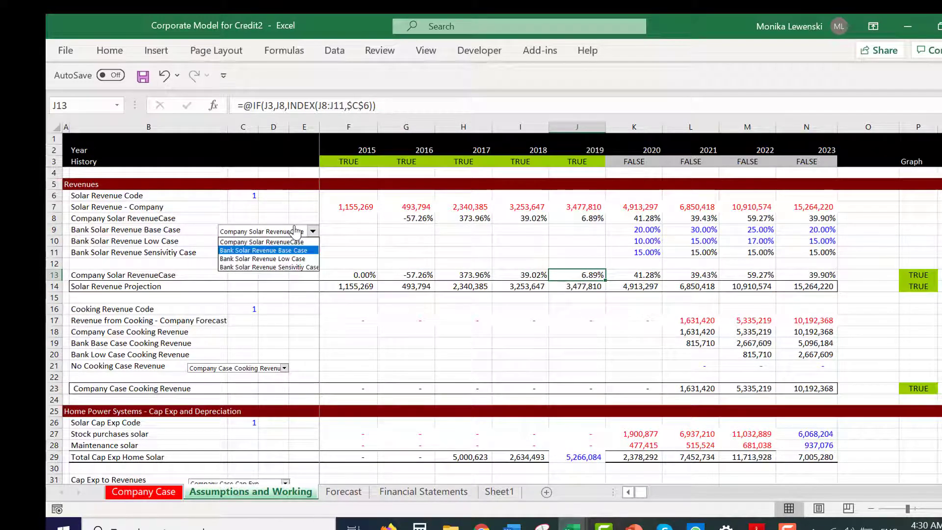
{"action": "key", "text": "Return"}
{"action": "left_click", "coordinate": [297, 232]}
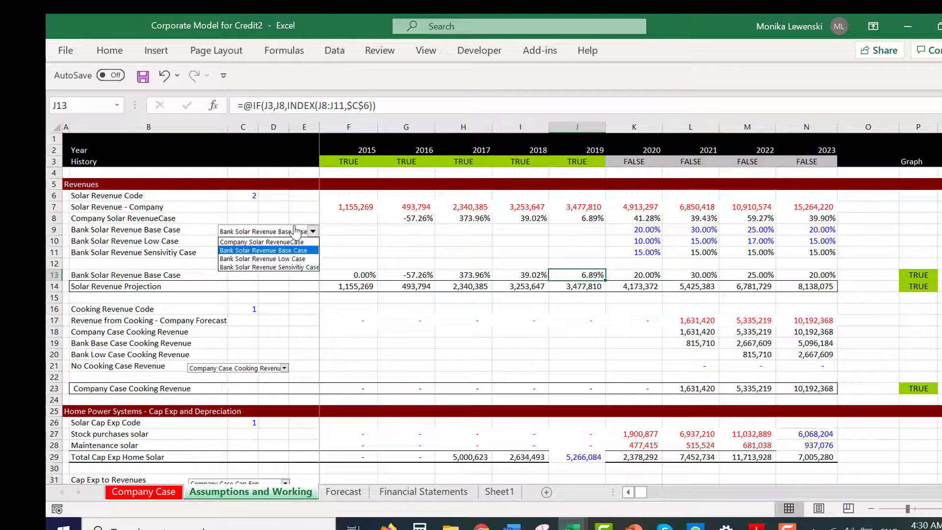
{"action": "left_click", "coordinate": [260, 241]}
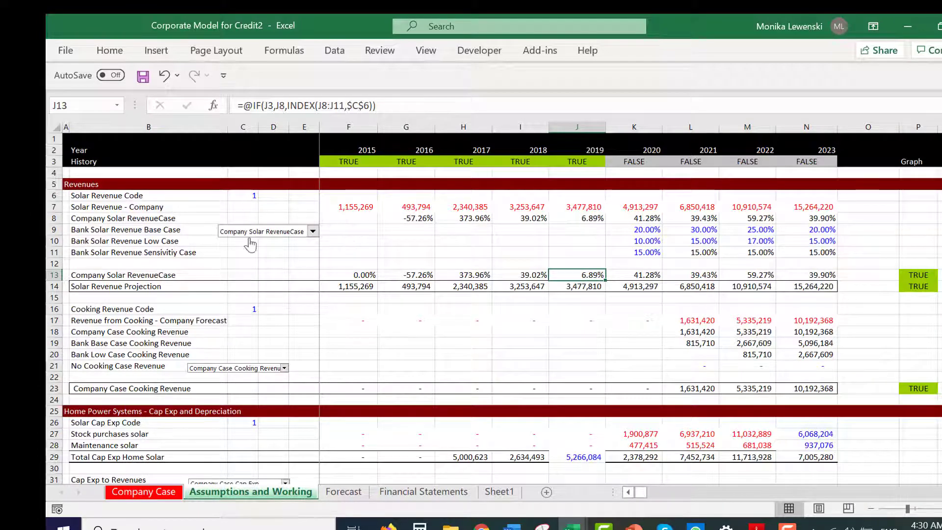
- Examine the solar and cooking Cap Exp and depreciation sections on the Assumptions and Working sheet
{"action": "key", "text": "Down"}
{"action": "key", "text": "Page_Down"}
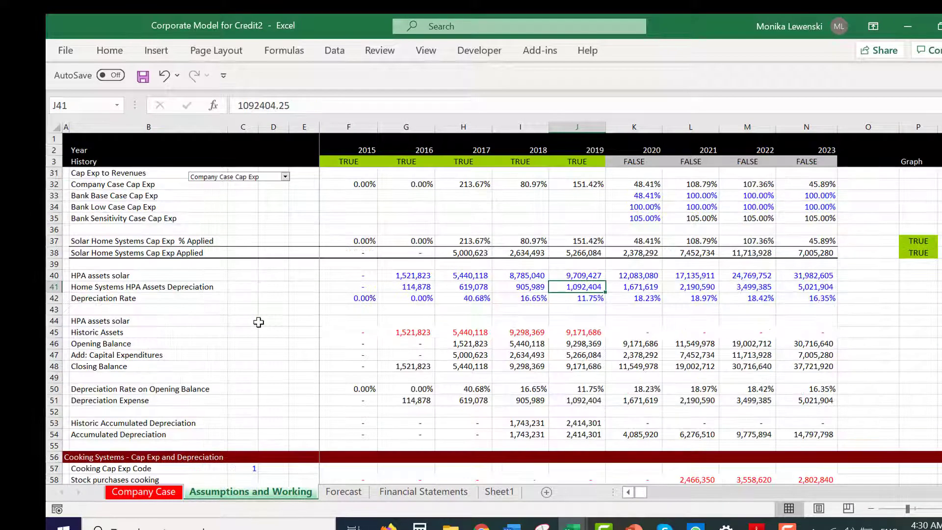
{"action": "key", "text": "Down"}
{"action": "key", "text": "Page_Down"}
{"action": "key", "text": "Up"}
{"action": "key", "text": "Up"}
{"action": "key", "text": "Up"}
{"action": "key", "text": "Up"}
{"action": "key", "text": "Up"}
{"action": "key", "text": "Up"}
{"action": "key", "text": "Up"}
{"action": "key", "text": "Up"}
{"action": "key", "text": "Up"}
{"action": "key", "text": "Up"}
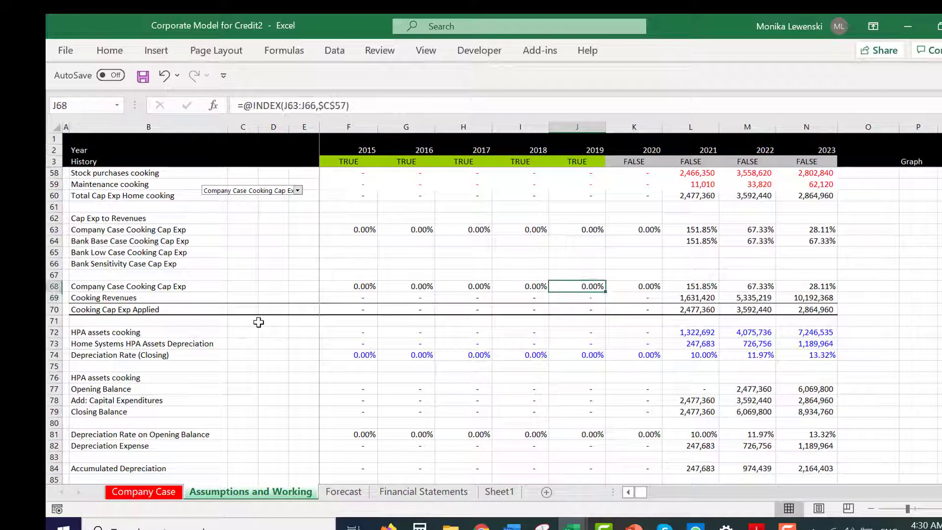
{"action": "key", "text": "Up"}
{"action": "key", "text": "Up"}
{"action": "key", "text": "Up"}
{"action": "key", "text": "Up"}
{"action": "key", "text": "Up"}
{"action": "key", "text": "Up"}
{"action": "key", "text": "Up"}
{"action": "key", "text": "Up"}
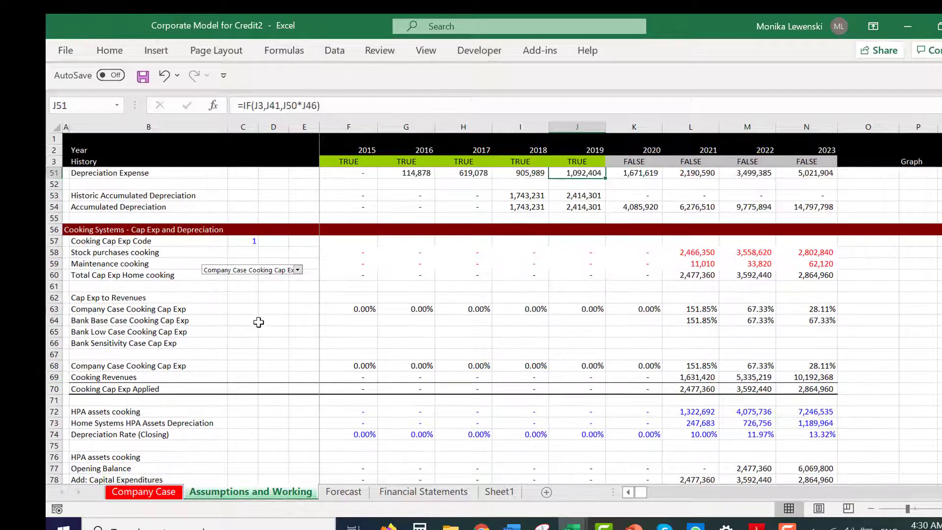
- Inspect the solar Revenue Applied and Company Case Cash COGS Percent formulas in rows 95 and 94 across historic and forecast years
{"action": "key", "text": "Down"}
{"action": "key", "text": "Page_Down"}
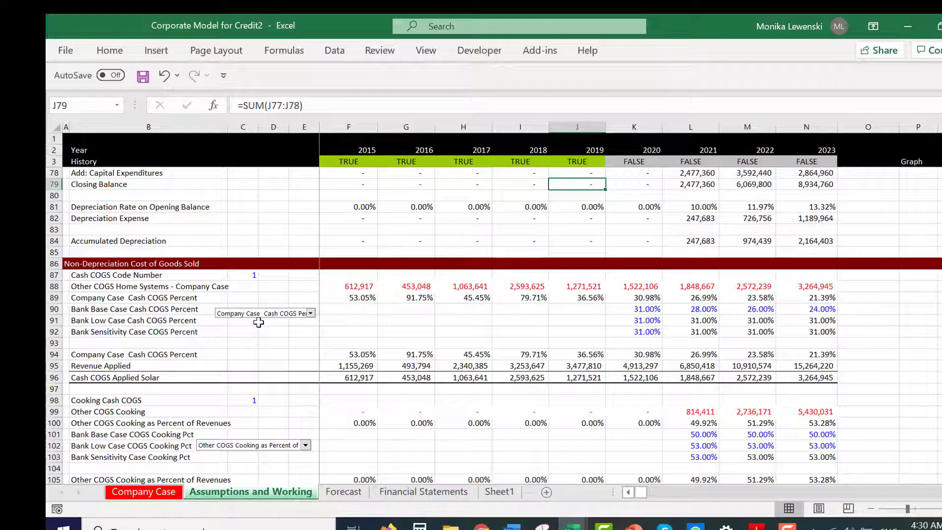
{"action": "left_click", "coordinate": [649, 367]}
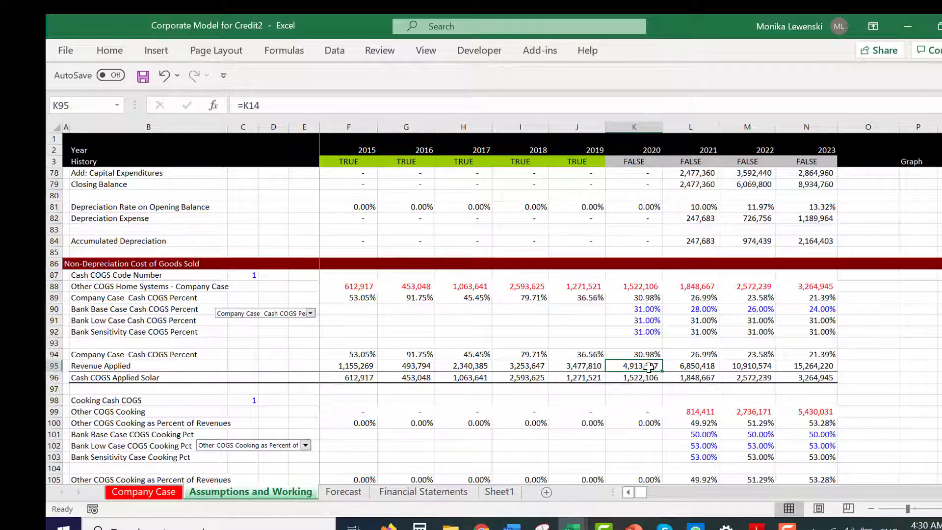
{"action": "key", "text": "Up"}
{"action": "key", "text": "Up"}
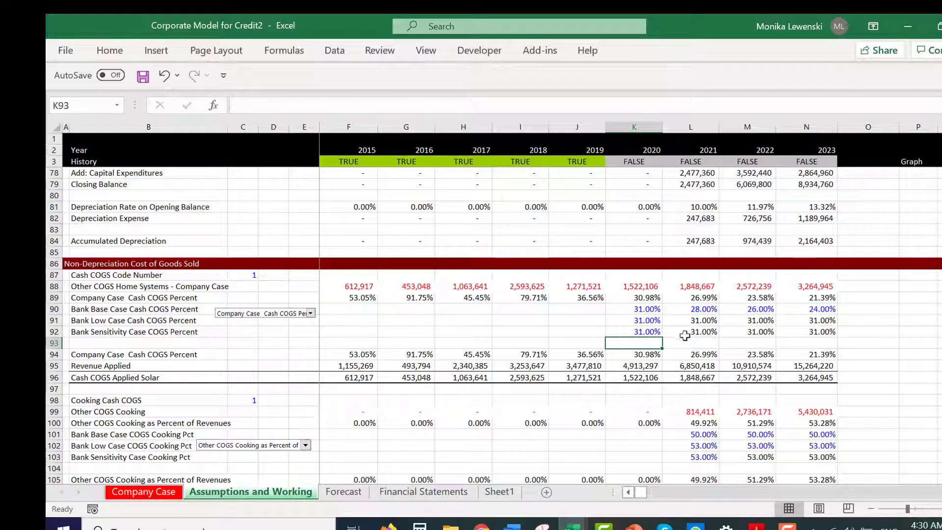
{"action": "key", "text": "Down"}
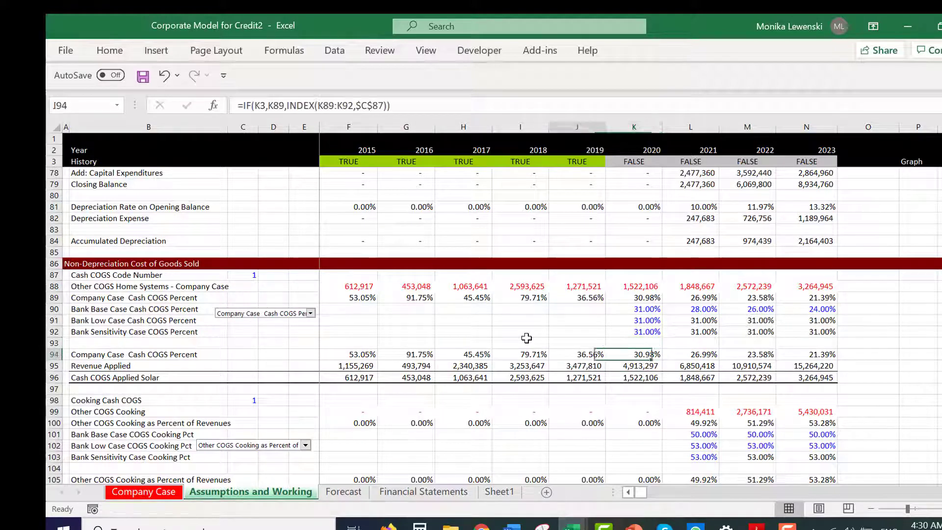
{"action": "key", "text": "Left"}
{"action": "key", "text": "Left"}
{"action": "key", "text": "Left"}
{"action": "key", "text": "Left"}
{"action": "key", "text": "Left"}
{"action": "key", "text": "Right"}
{"action": "key", "text": "Right"}
{"action": "key", "text": "Right"}
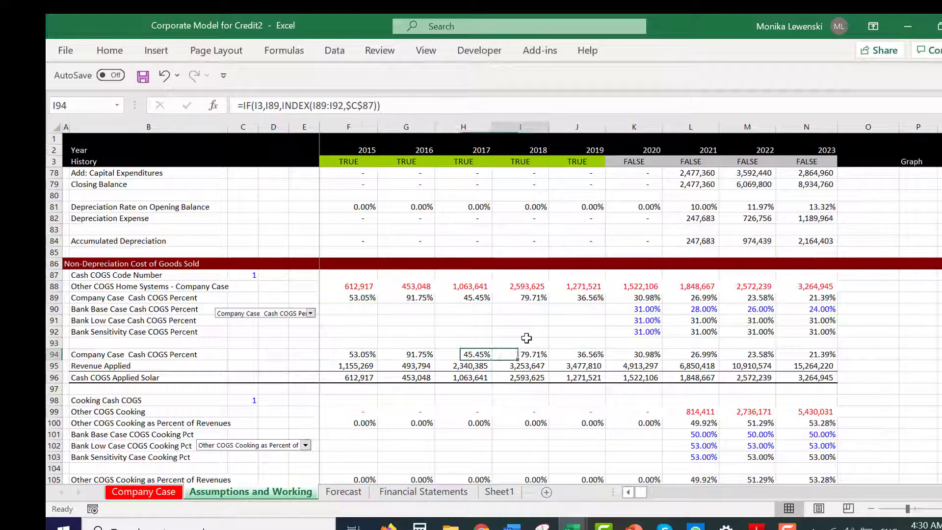
{"action": "key", "text": "Page_Up"}
{"action": "key", "text": "Page_Up"}
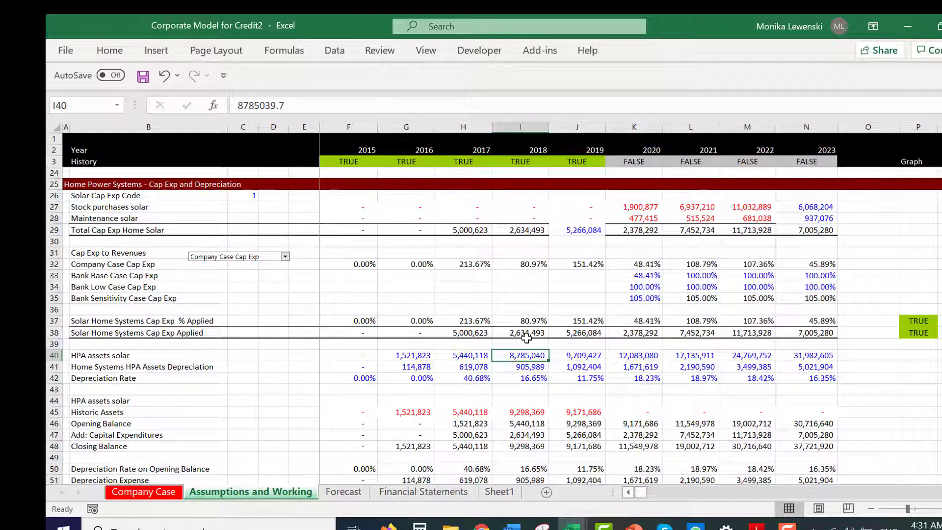
- Review the Forecast sheet's Balance Sheet and credit ratio rows back up to Net Cash Flow to New Loans
{"action": "key", "text": "ctrl+Page_Down"}
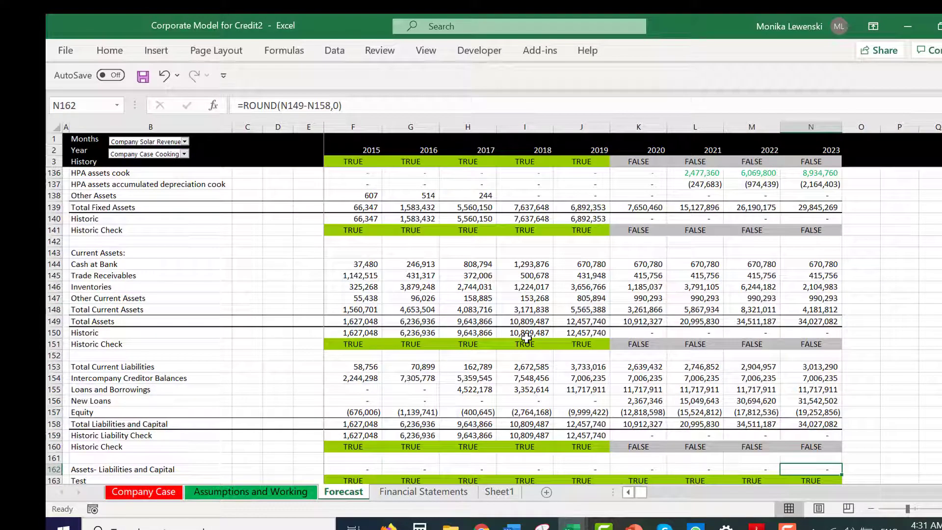
{"action": "key", "text": "Page_Up"}
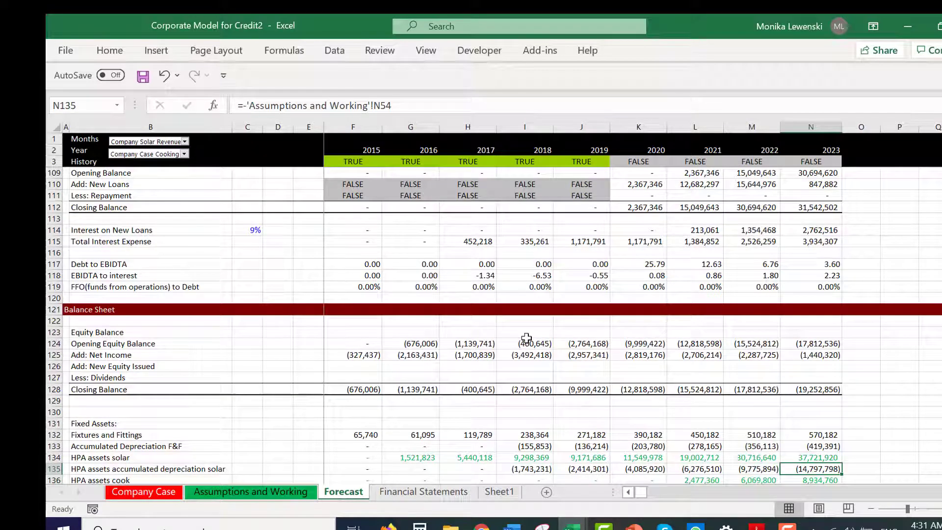
{"action": "key", "text": "Up"}
{"action": "key", "text": "Up"}
{"action": "key", "text": "Up"}
{"action": "key", "text": "Up"}
{"action": "key", "text": "Up"}
{"action": "key", "text": "Up"}
{"action": "key", "text": "Up"}
{"action": "key", "text": "Up"}
{"action": "key", "text": "Up"}
{"action": "key", "text": "Up"}
{"action": "key", "text": "Up"}
{"action": "key", "text": "Up"}
{"action": "key", "text": "Up"}
{"action": "key", "text": "Up"}
{"action": "key", "text": "Up"}
{"action": "key", "text": "Up"}
{"action": "key", "text": "Up"}
{"action": "key", "text": "Up"}
{"action": "key", "text": "Up"}
{"action": "key", "text": "Up"}
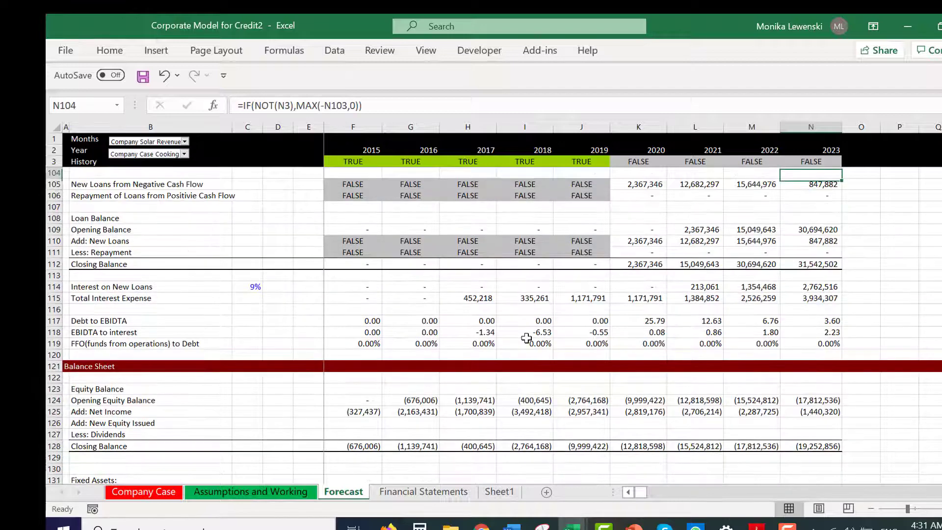
{"action": "key", "text": "Up"}
- Inspect the 2023 loan balance rows and the Closing Balance and Debt to EBITDA formulas in N112 and N117
{"action": "key", "text": "Down"}
{"action": "key", "text": "Down"}
{"action": "key", "text": "Down"}
{"action": "key", "text": "Down"}
{"action": "key", "text": "Down"}
{"action": "key", "text": "Down"}
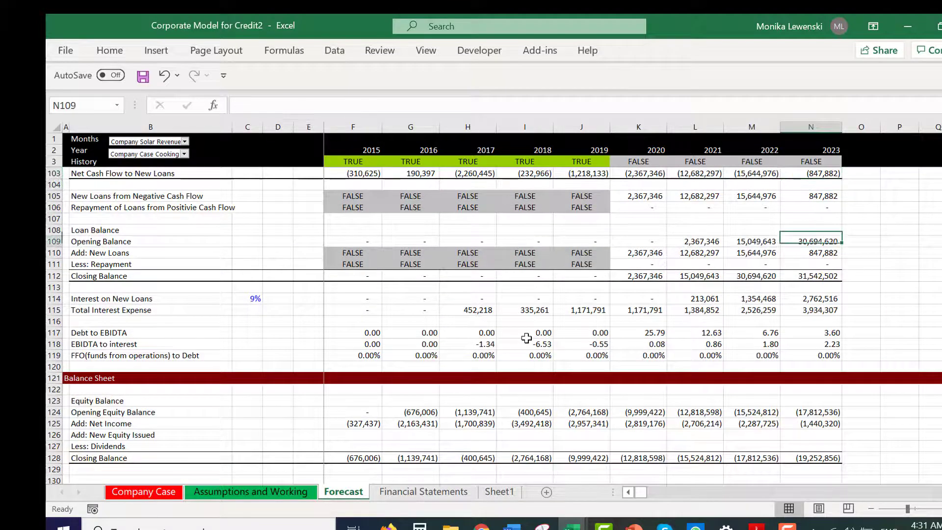
{"action": "key", "text": "Down"}
{"action": "key", "text": "Down"}
{"action": "key", "text": "Down"}
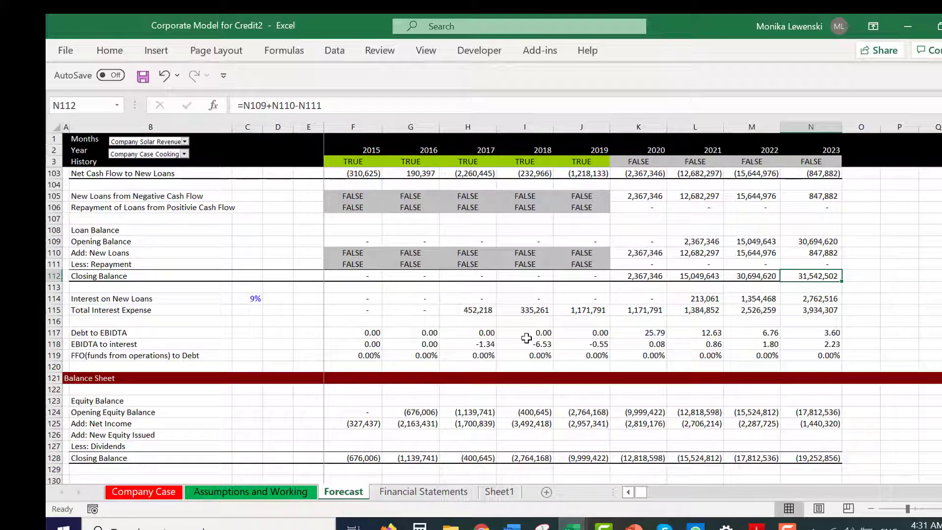
{"action": "key", "text": "Down"}
{"action": "key", "text": "Down"}
{"action": "key", "text": "Down"}
{"action": "key", "text": "Down"}
{"action": "key", "text": "Down"}
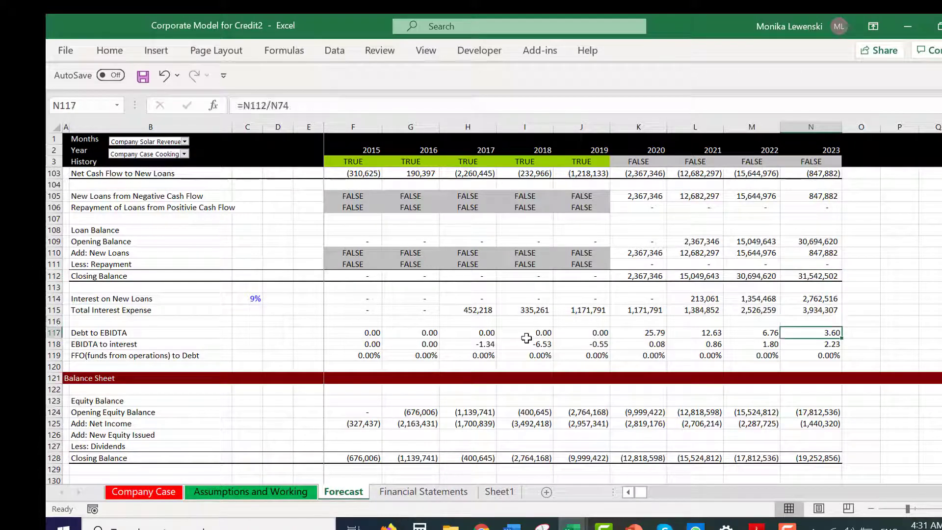
- Review the capital expenditure and financing rows, followed by the fixed and current asset rows of the Balance Sheet
{"action": "key", "text": "Page_Up"}
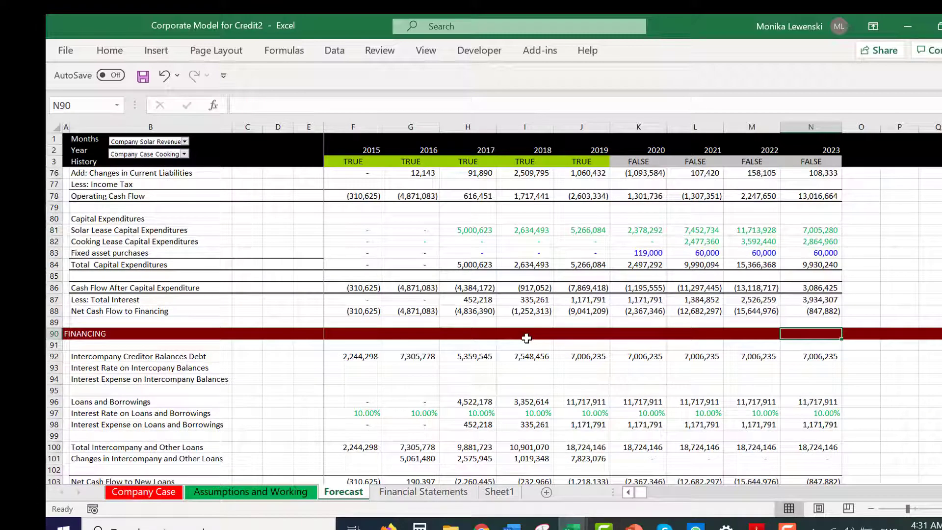
{"action": "key", "text": "Page_Down"}
{"action": "key", "text": "Page_Down"}
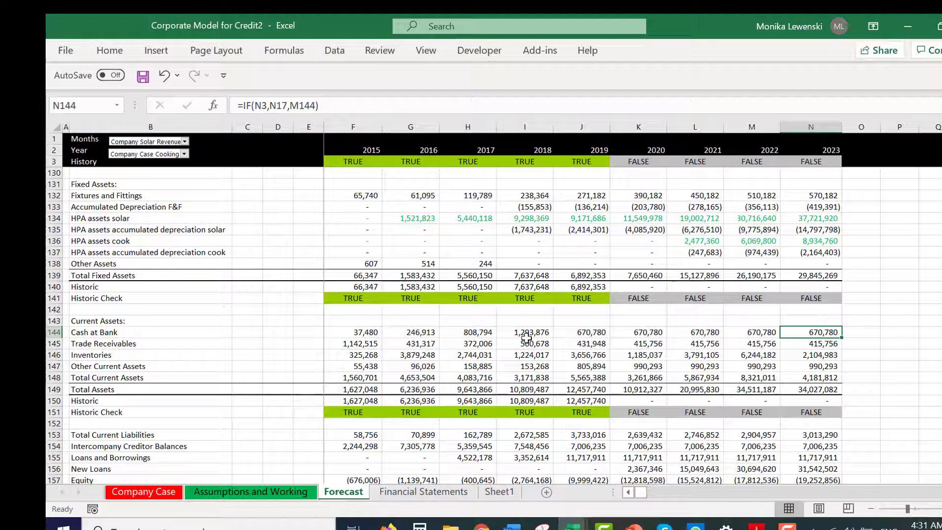
- Inspect the Solar Home Systems Cap Exp rows 37 and 38 on the Assumptions and Working sheet, including the Graph flag in P38
{"action": "key", "text": "ctrl+Page_Up"}
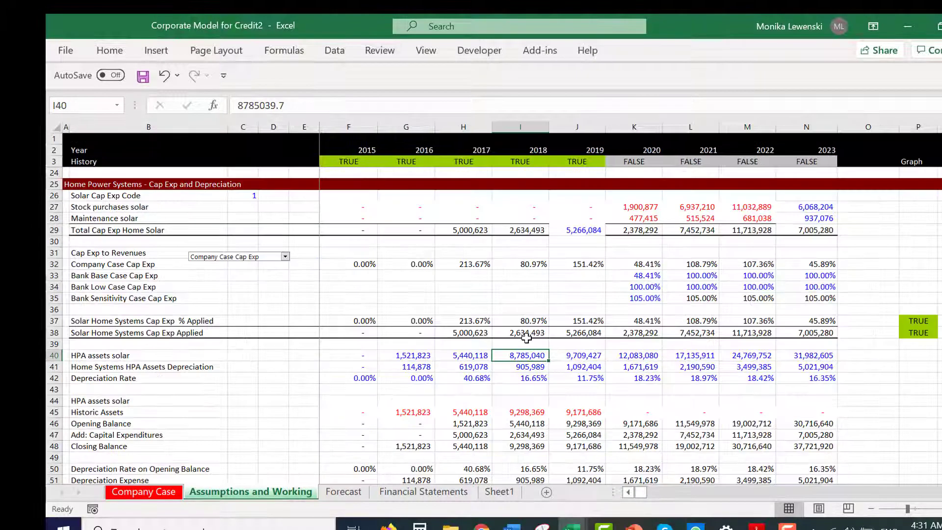
{"action": "left_click", "coordinate": [564, 317]}
{"action": "key", "text": "Down"}
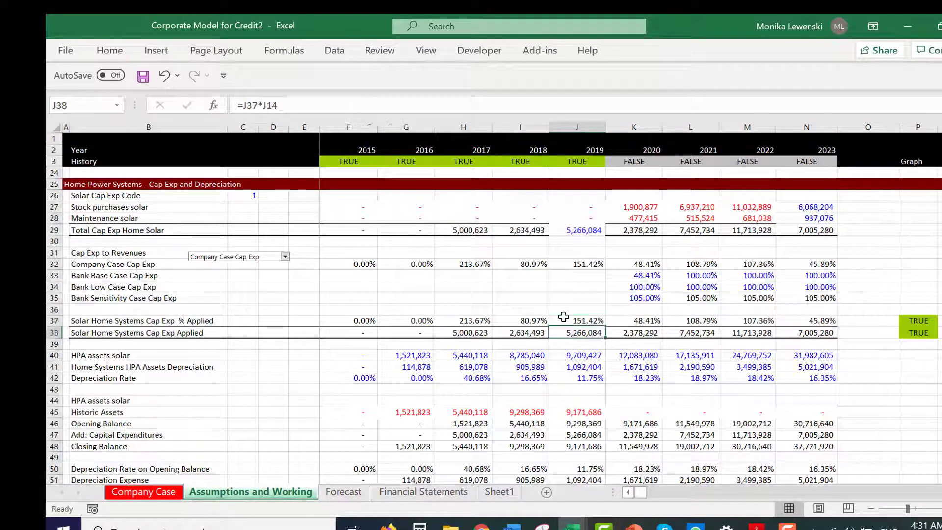
{"action": "key", "text": "Up"}
{"action": "key", "text": "Left"}
{"action": "key", "text": "Left"}
{"action": "key", "text": "Left"}
{"action": "key", "text": "Down"}
{"action": "key", "text": "Right"}
{"action": "key", "text": "Right"}
{"action": "key", "text": "Right"}
{"action": "key", "text": "Right"}
{"action": "key", "text": "Right"}
{"action": "key", "text": "Right"}
{"action": "key", "text": "Right"}
{"action": "key", "text": "Right"}
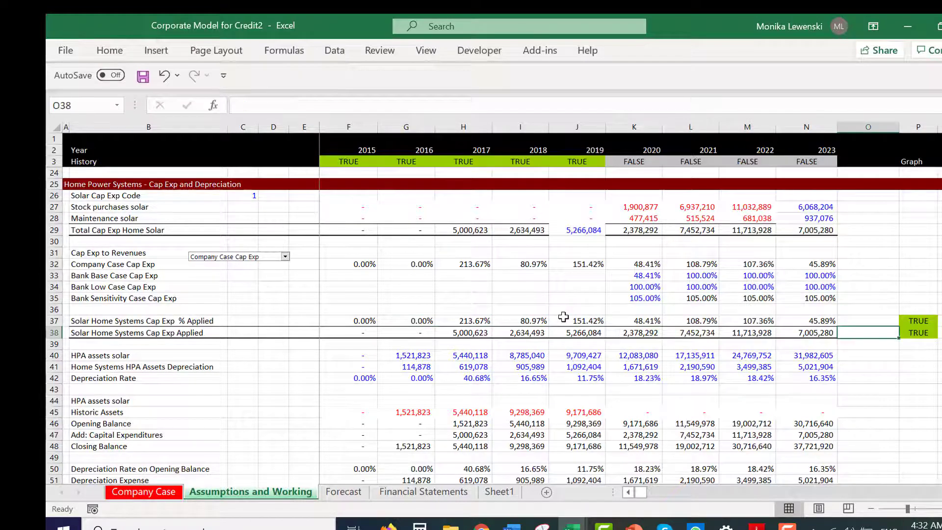
{"action": "key", "text": "Right"}
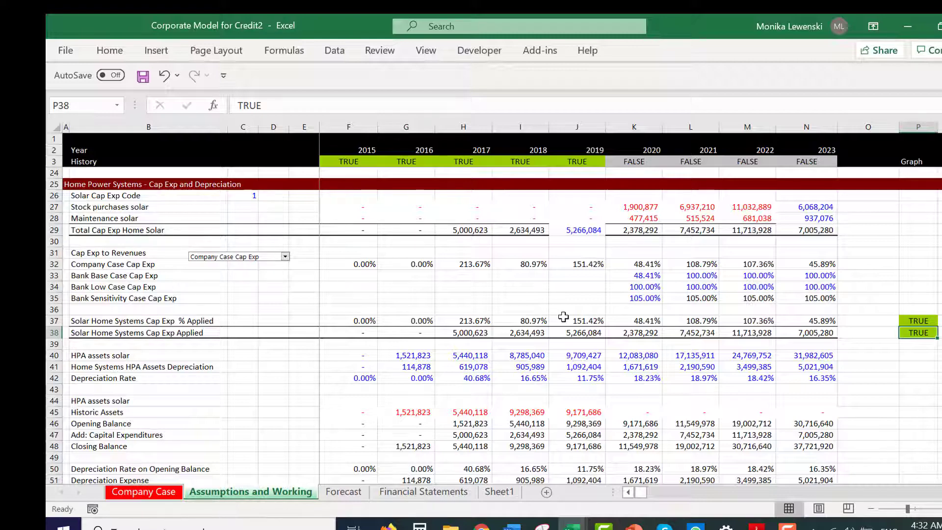
{"action": "key", "text": "Page_Down"}
{"action": "key", "text": "Page_Down"}
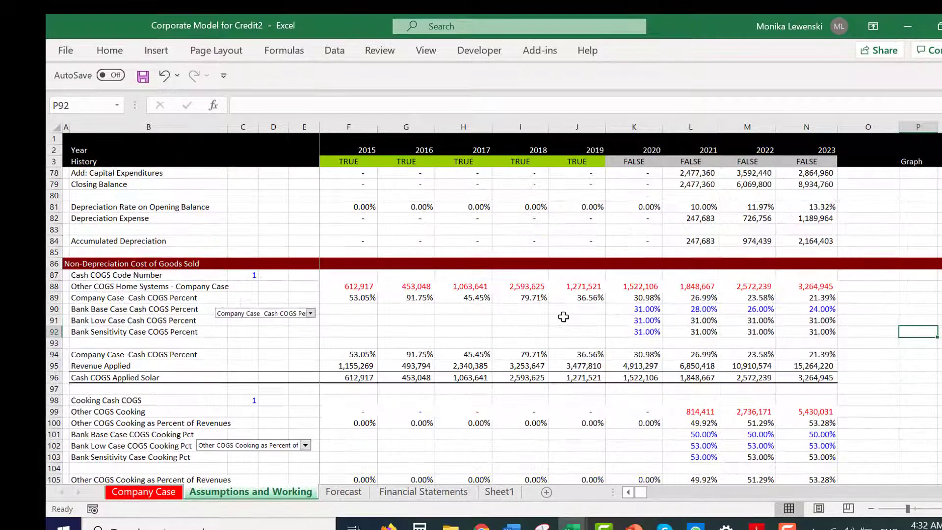
- Review the solar asset and Cooking Systems capital expenditure rows on the Assumptions and Working sheet for items to graph
{"action": "key", "text": "Page_Down"}
{"action": "key", "text": "Page_Down"}
{"action": "key", "text": "Page_Up"}
{"action": "key", "text": "Page_Up"}
{"action": "key", "text": "Page_Up"}
{"action": "key", "text": "Page_Up"}
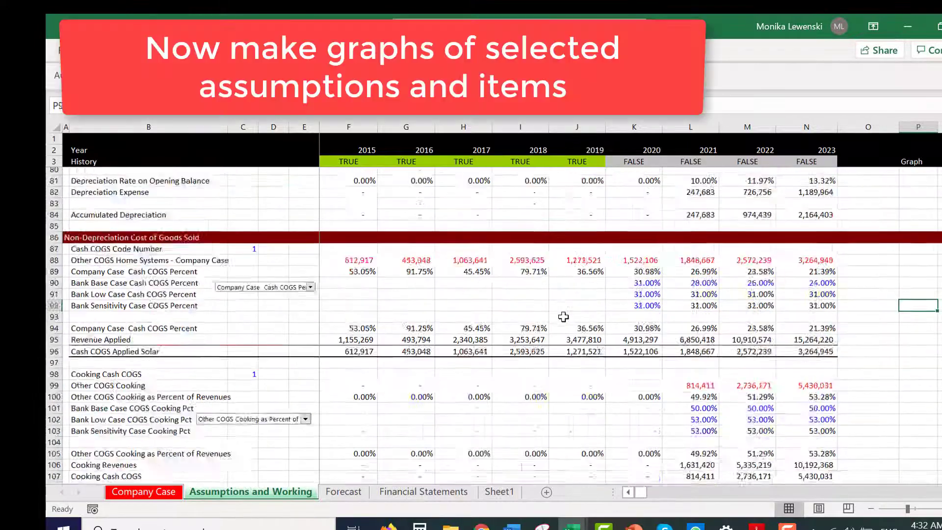
{"action": "key", "text": "Page_Up"}
{"action": "key", "text": "Page_Down"}
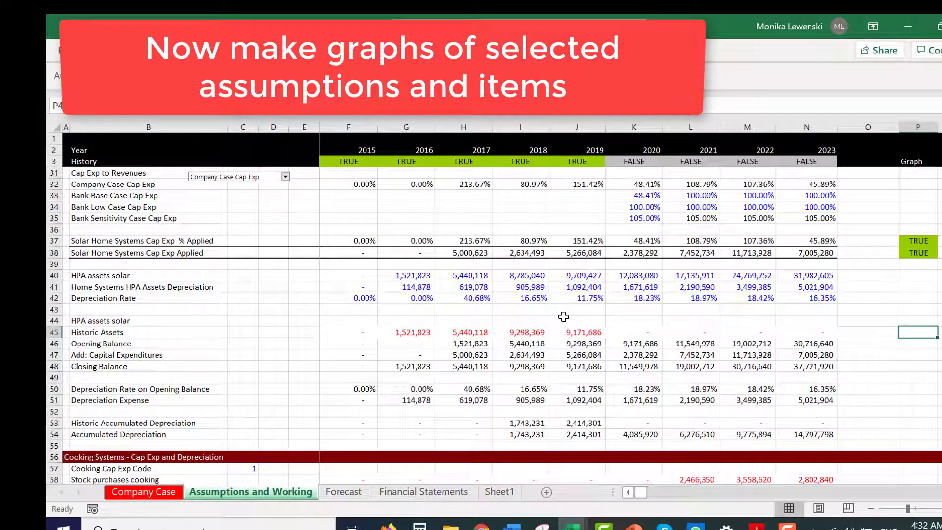
{"action": "key", "text": "Down"}
{"action": "key", "text": "Down"}
{"action": "key", "text": "Down"}
{"action": "key", "text": "Down"}
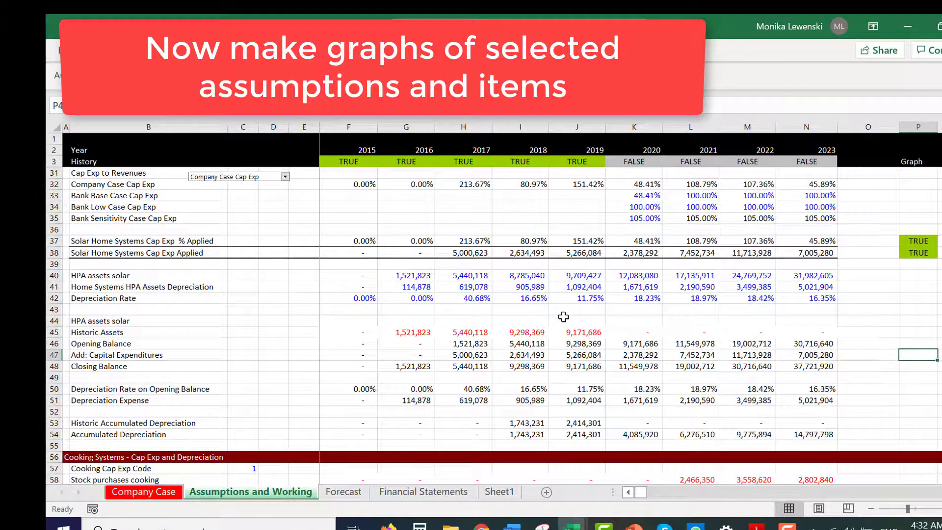
{"action": "key", "text": "Down"}
{"action": "key", "text": "Down"}
{"action": "key", "text": "Down"}
{"action": "key", "text": "Down"}
{"action": "key", "text": "Down"}
{"action": "key", "text": "Down"}
{"action": "key", "text": "Down"}
{"action": "key", "text": "Down"}
{"action": "key", "text": "Down"}
{"action": "key", "text": "Down"}
{"action": "key", "text": "Down"}
{"action": "key", "text": "Down"}
{"action": "key", "text": "Down"}
{"action": "key", "text": "Down"}
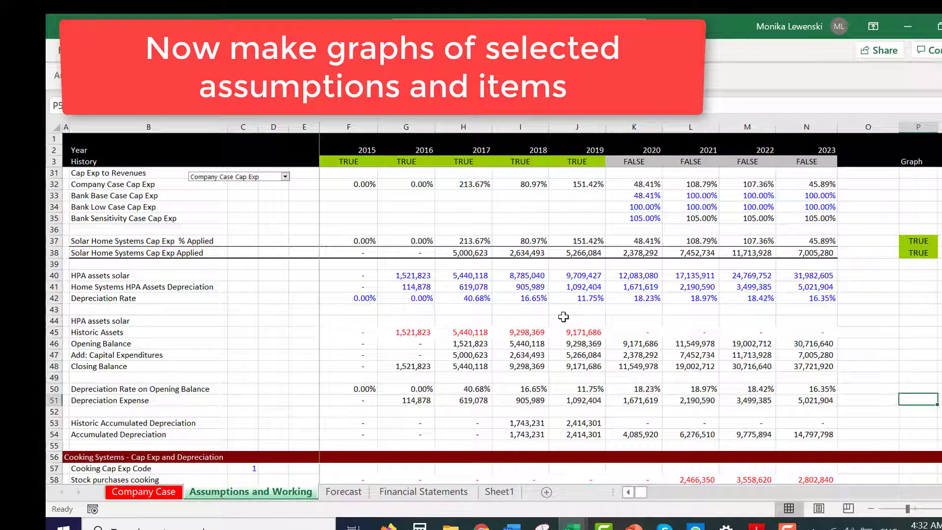
{"action": "key", "text": "Down"}
{"action": "key", "text": "Down"}
{"action": "key", "text": "Down"}
{"action": "key", "text": "Down"}
{"action": "key", "text": "Down"}
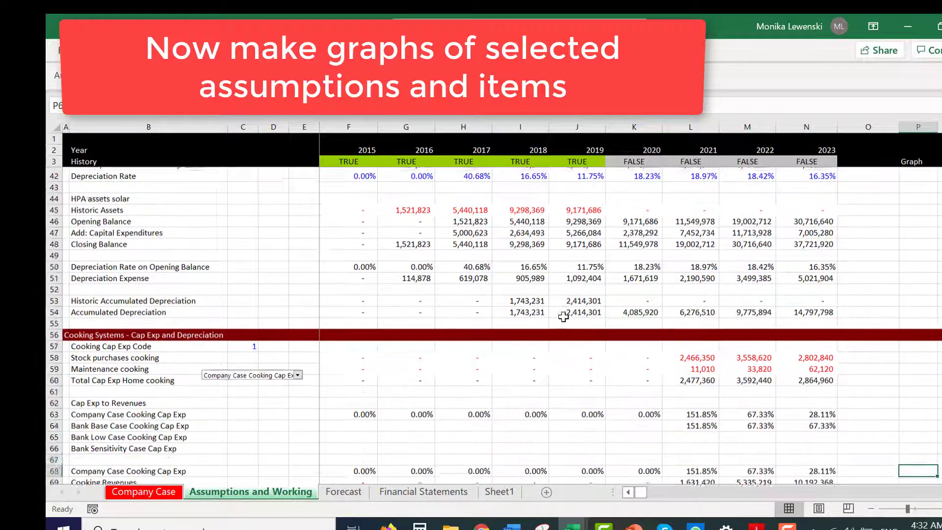
- Flag the Total Cap Exp Home cooking row for graphing by entering TRUE in P60
{"action": "key", "text": "Up"}
{"action": "key", "text": "Up"}
{"action": "key", "text": "Up"}
{"action": "key", "text": "Up"}
{"action": "key", "text": "Up"}
{"action": "key", "text": "Up"}
{"action": "key", "text": "Up"}
{"action": "key", "text": "Up"}
{"action": "key", "text": "Up"}
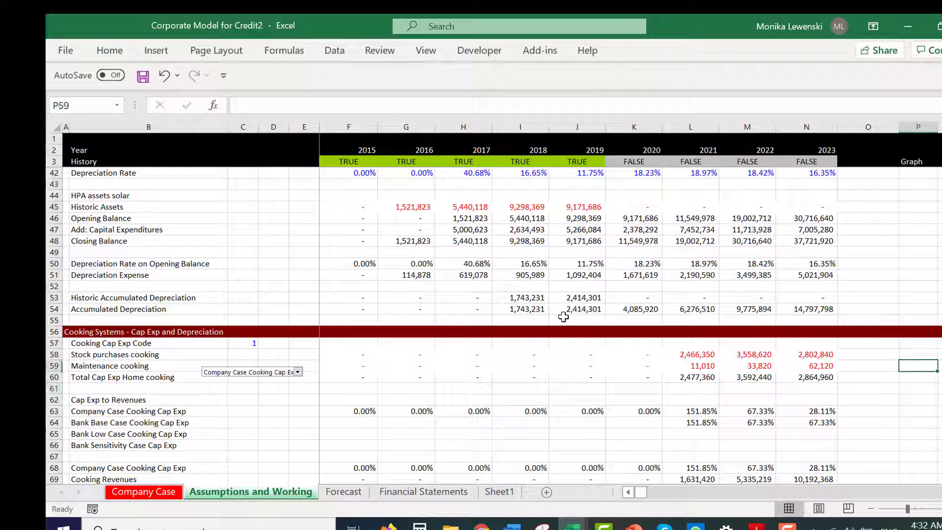
{"action": "key", "text": "Down"}
{"action": "type", "text": "tr"}
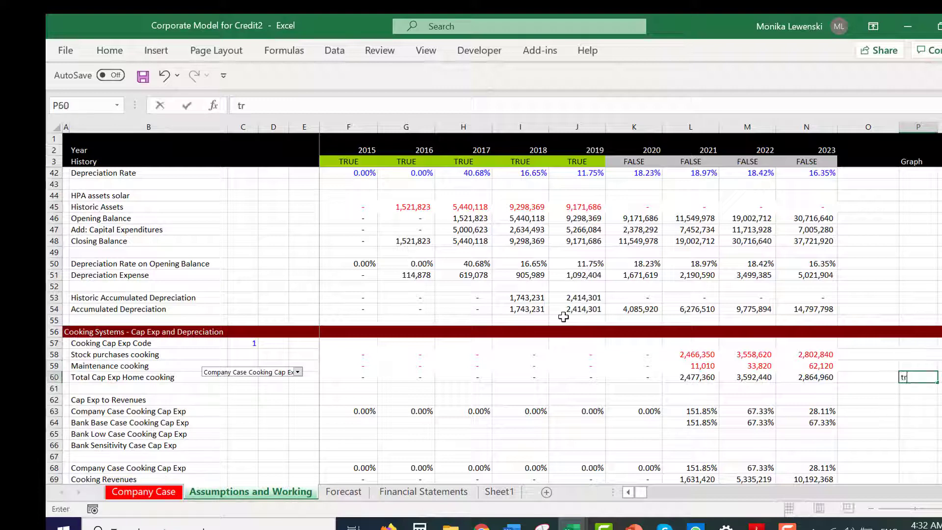
{"action": "key", "text": "Return"}
{"action": "key", "text": "Down"}
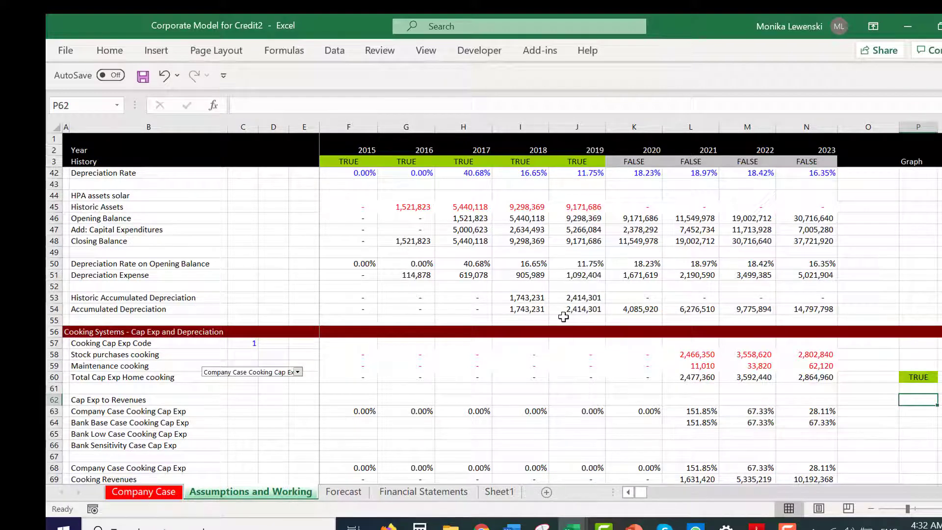
- Flag the applied Company Case Cooking Cap Exp row for graphing by entering TRUE in P68
{"action": "key", "text": "Down"}
{"action": "key", "text": "Down"}
{"action": "key", "text": "Up"}
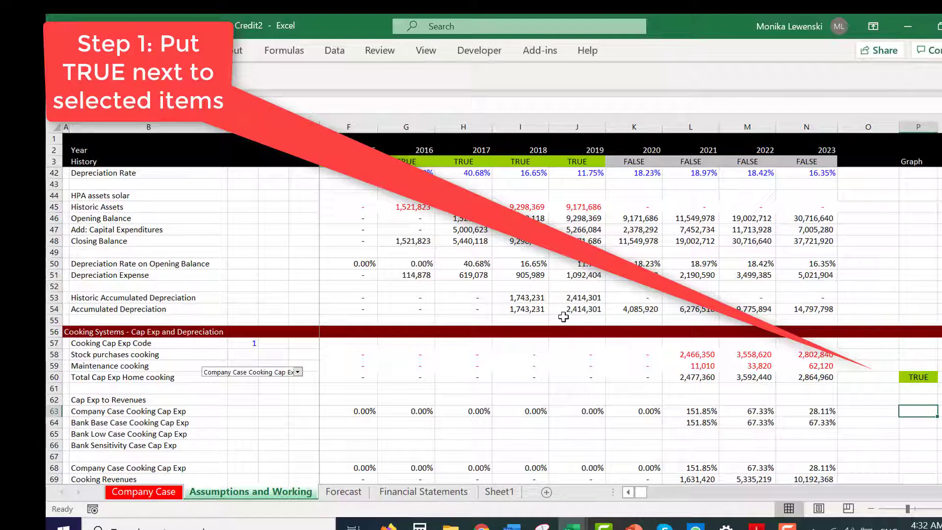
{"action": "key", "text": "Down"}
{"action": "key", "text": "Down"}
{"action": "key", "text": "Down"}
{"action": "key", "text": "Down"}
{"action": "key", "text": "Down"}
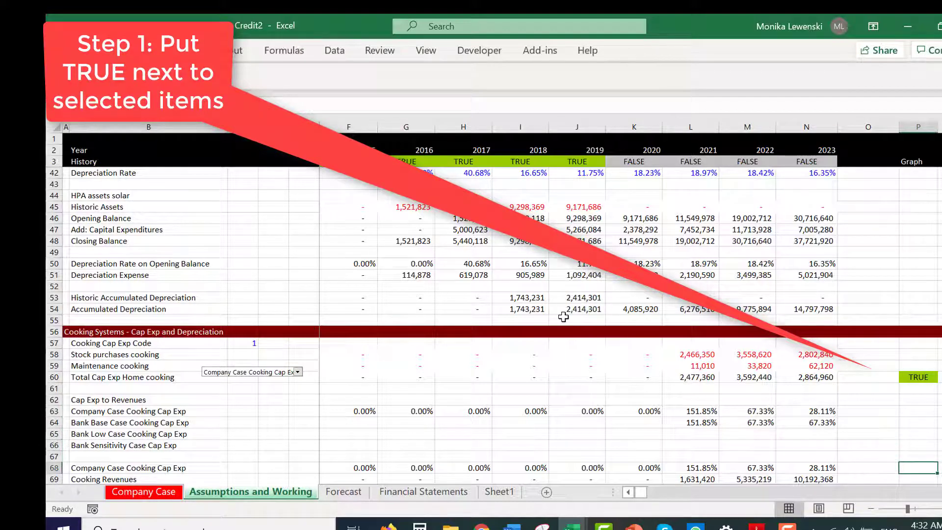
{"action": "type", "text": "t"}
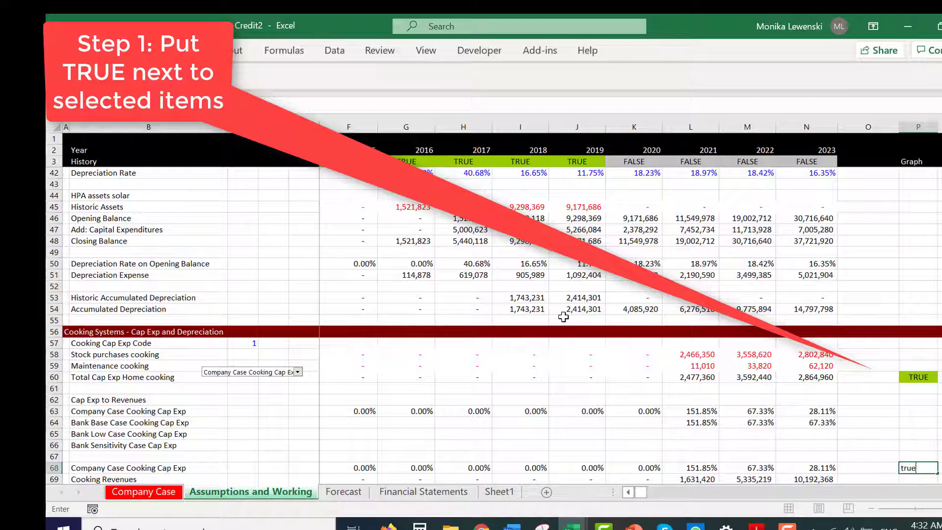
{"action": "type", "text": "rue"}
{"action": "key", "text": "Return"}
- Clear the Graph flag of the Total Cap Exp Home cooking row in P60
{"action": "key", "text": "Down"}
{"action": "key", "text": "Down"}
{"action": "key", "text": "Up"}
{"action": "key", "text": "Up"}
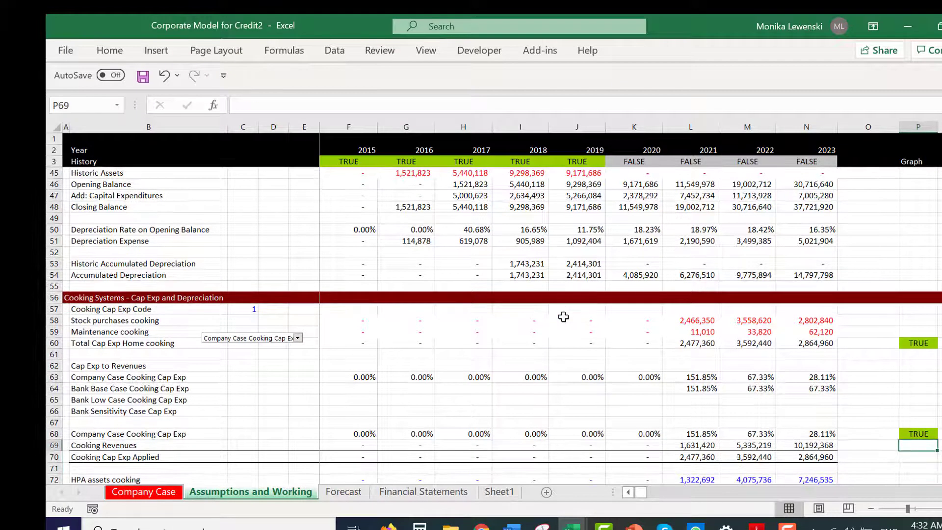
{"action": "key", "text": "Up"}
{"action": "key", "text": "Up"}
{"action": "key", "text": "Up"}
{"action": "key", "text": "Up"}
{"action": "key", "text": "Up"}
{"action": "key", "text": "Up"}
{"action": "key", "text": "Up"}
{"action": "key", "text": "Up"}
{"action": "key", "text": "Up"}
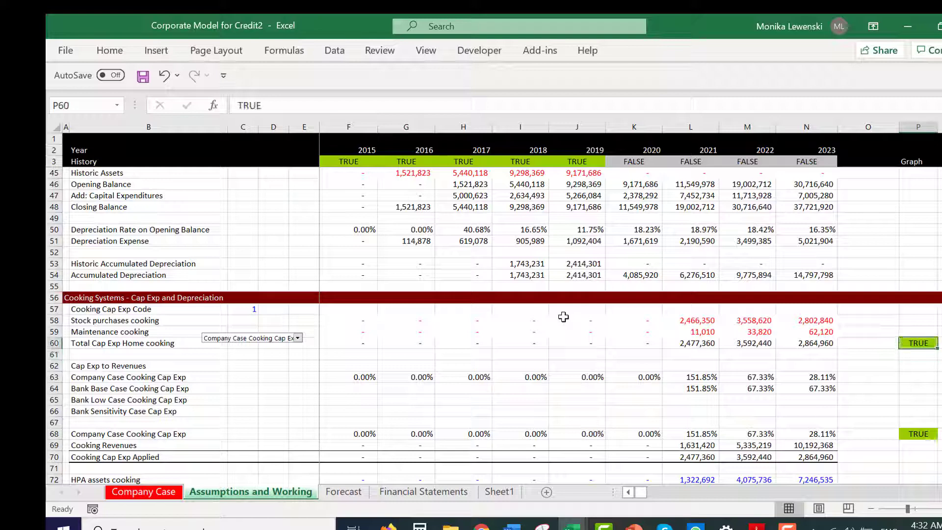
- Flag the Cooking Cap Exp Applied row for graphing by entering TRUE in P70
{"action": "key", "text": "Down"}
{"action": "key", "text": "Down"}
{"action": "key", "text": "Down"}
{"action": "key", "text": "Down"}
{"action": "key", "text": "Down"}
{"action": "key", "text": "Down"}
{"action": "key", "text": "Down"}
{"action": "key", "text": "Down"}
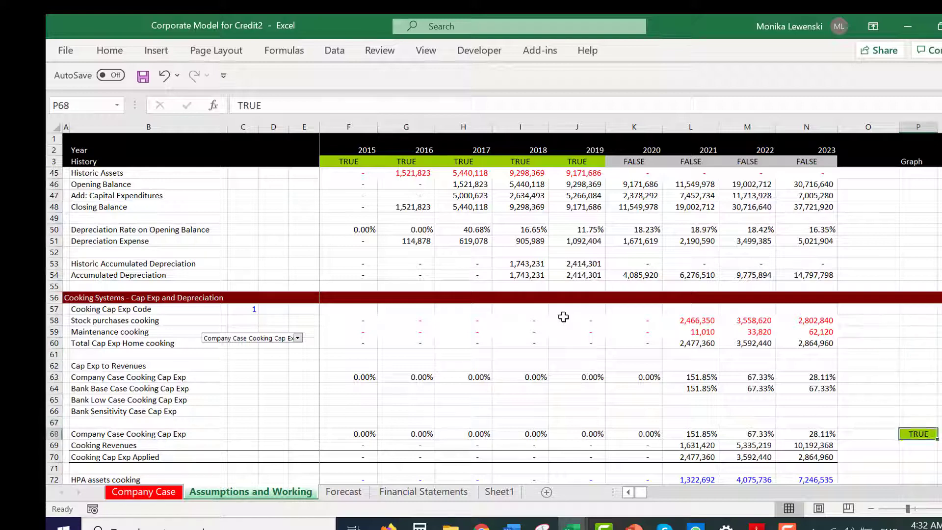
{"action": "key", "text": "Down"}
{"action": "key", "text": "Down"}
{"action": "key", "text": "Up"}
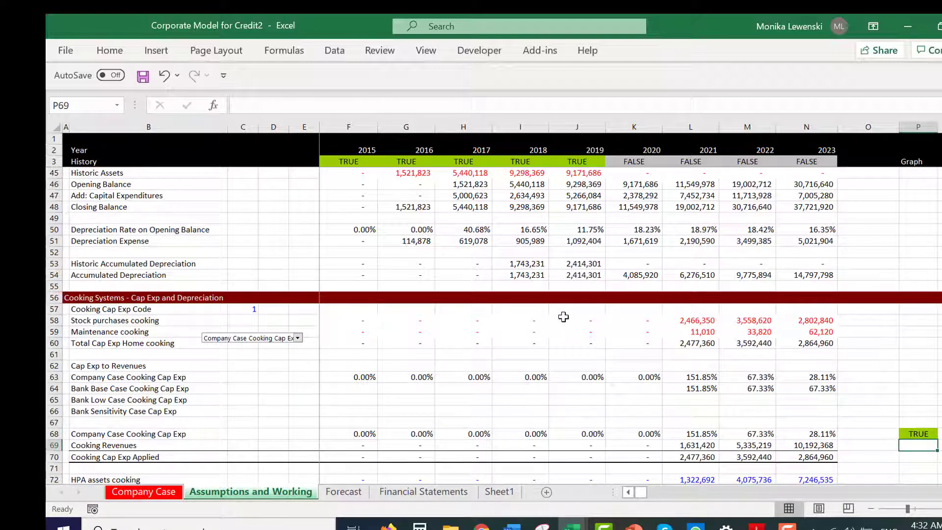
{"action": "key", "text": "Down"}
{"action": "key", "text": "Up"}
{"action": "key", "text": "Down"}
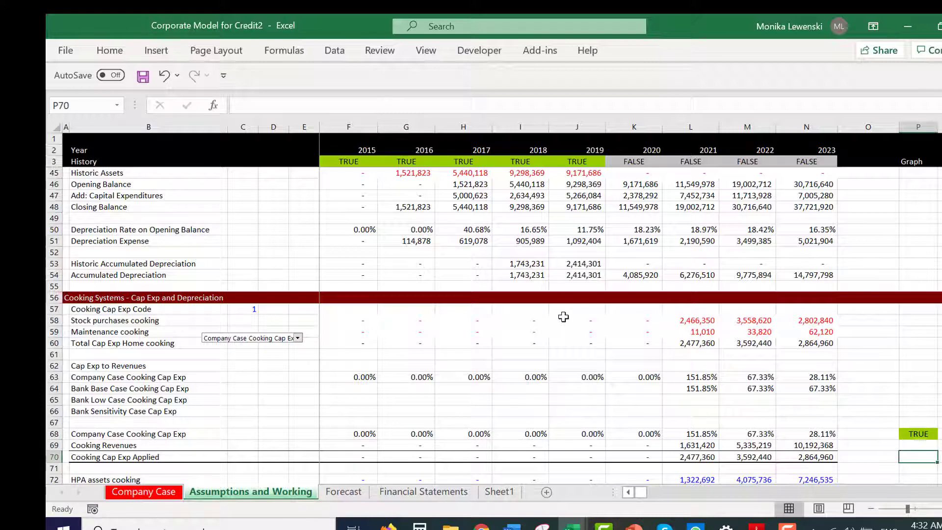
{"action": "type", "text": "true"}
{"action": "key", "text": "Return"}
- Examine the cooking asset and depreciation rows and the Non-Depreciation Cost of Goods Sold section for items to graph
{"action": "key", "text": "Up"}
{"action": "key", "text": "Up"}
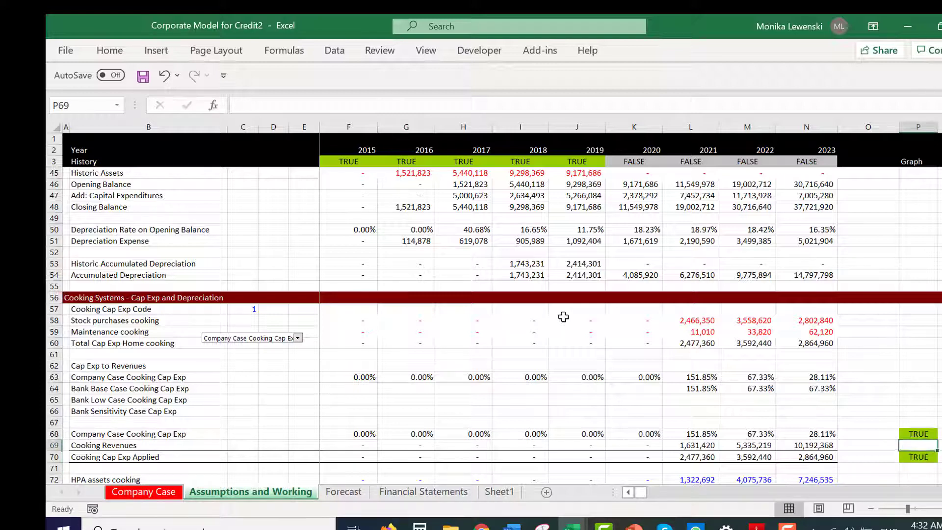
{"action": "key", "text": "Up"}
{"action": "key", "text": "Down"}
{"action": "key", "text": "Down"}
{"action": "key", "text": "Down"}
{"action": "key", "text": "Down"}
{"action": "key", "text": "Down"}
{"action": "key", "text": "Down"}
{"action": "key", "text": "Down"}
{"action": "key", "text": "Down"}
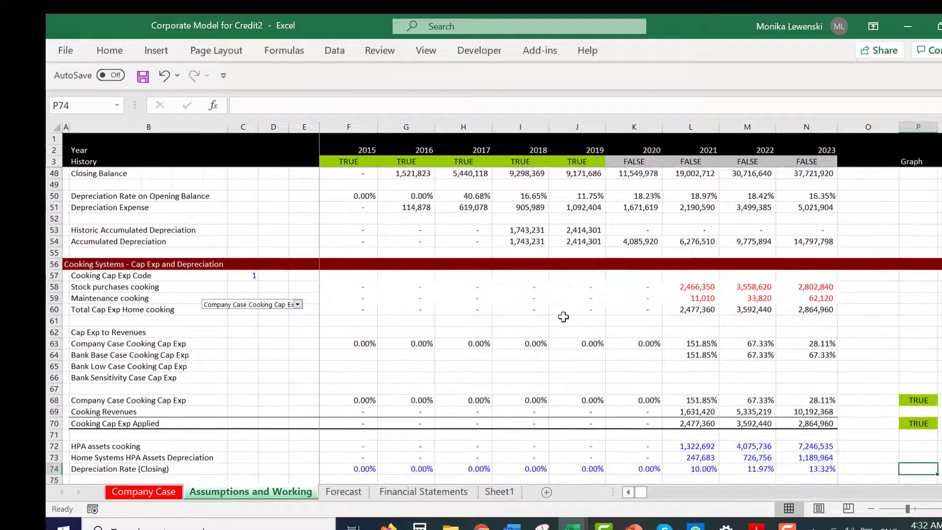
{"action": "key", "text": "Down"}
{"action": "key", "text": "Down"}
{"action": "key", "text": "Down"}
{"action": "key", "text": "Down"}
{"action": "key", "text": "Down"}
{"action": "key", "text": "Down"}
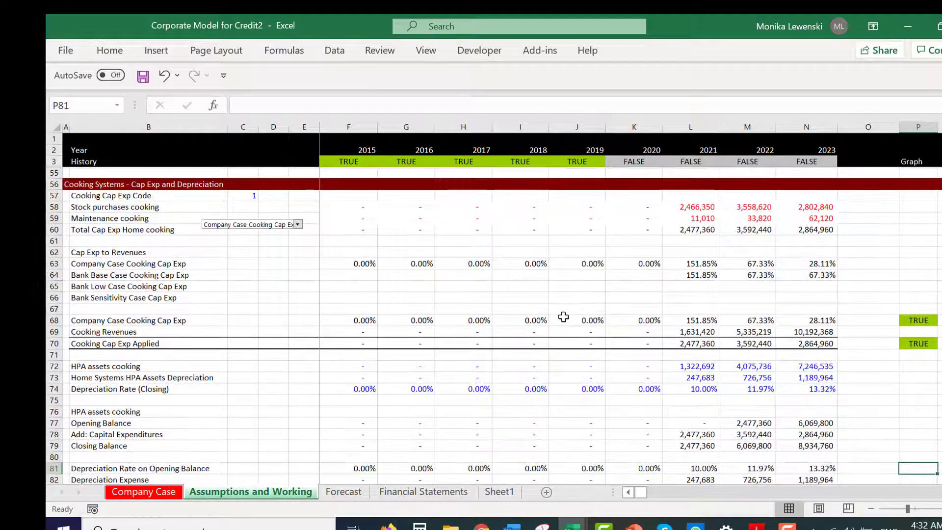
{"action": "key", "text": "Down"}
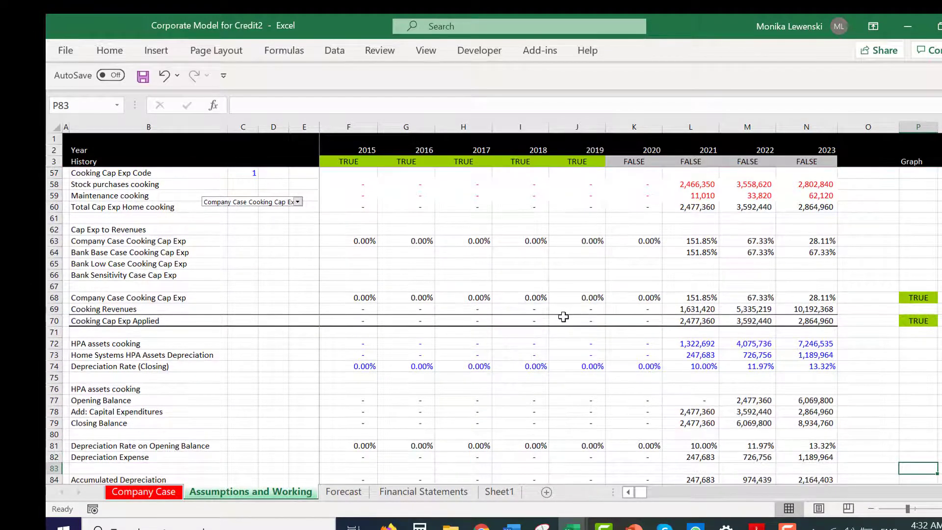
{"action": "key", "text": "Down"}
{"action": "key", "text": "Down"}
{"action": "key", "text": "Down"}
{"action": "key", "text": "Down"}
{"action": "key", "text": "Down"}
{"action": "key", "text": "Down"}
{"action": "key", "text": "Down"}
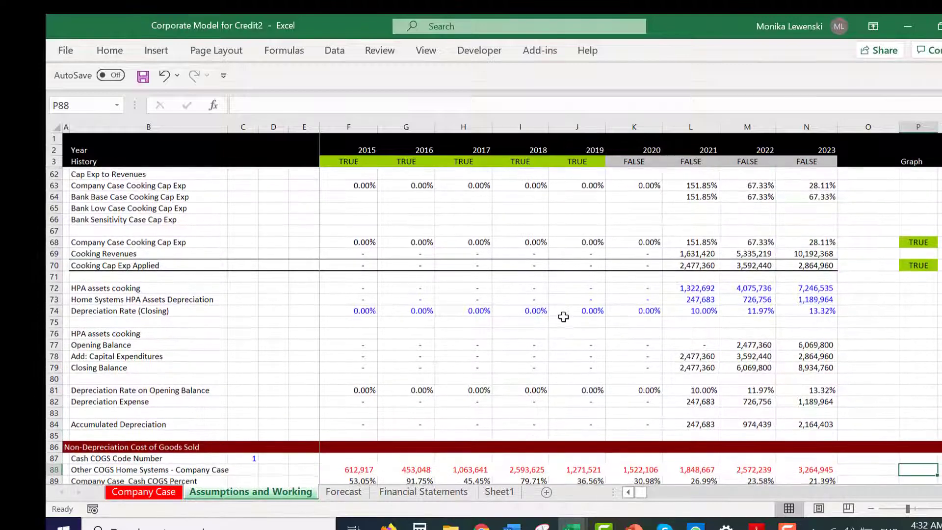
{"action": "key", "text": "Down"}
{"action": "key", "text": "Down"}
{"action": "key", "text": "Down"}
{"action": "key", "text": "Down"}
{"action": "key", "text": "Down"}
{"action": "key", "text": "Down"}
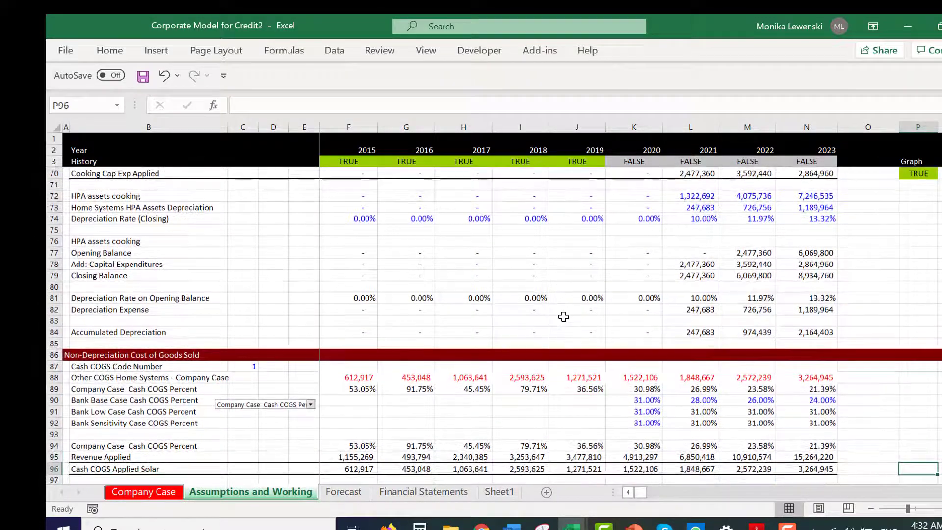
{"action": "key", "text": "Down"}
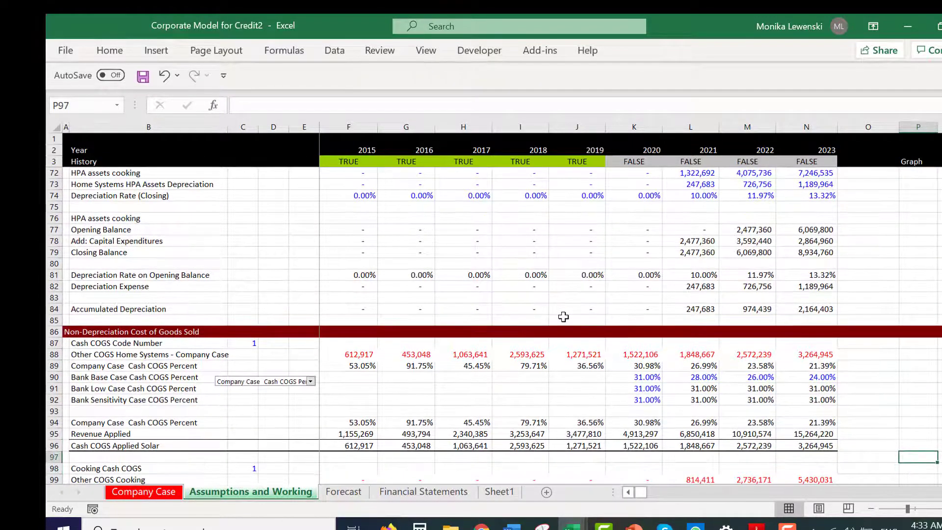
- Enter TRUE in P94 and P96 to flag the applied Company Case Cash COGS Percent and Cash COGS Applied Solar rows
{"action": "key", "text": "Up"}
{"action": "key", "text": "Up"}
{"action": "key", "text": "Up"}
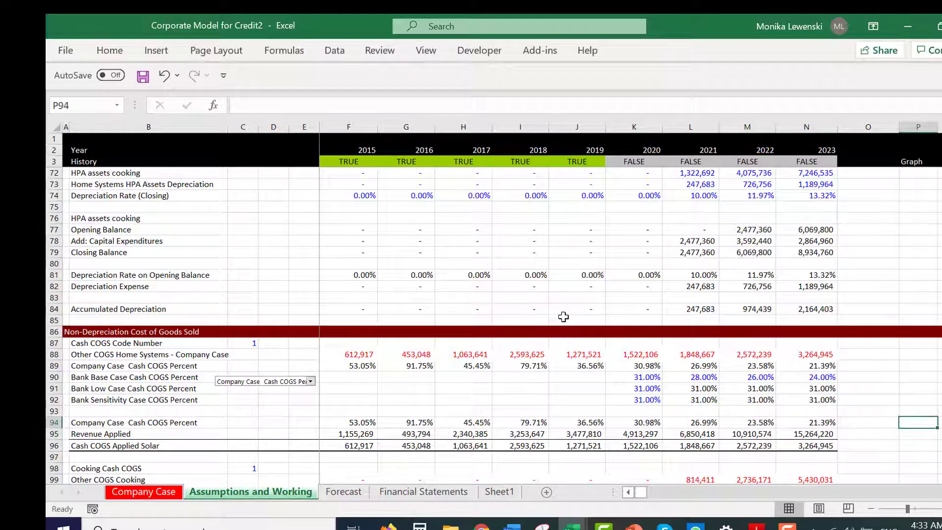
{"action": "type", "text": "true"}
{"action": "key", "text": "Return"}
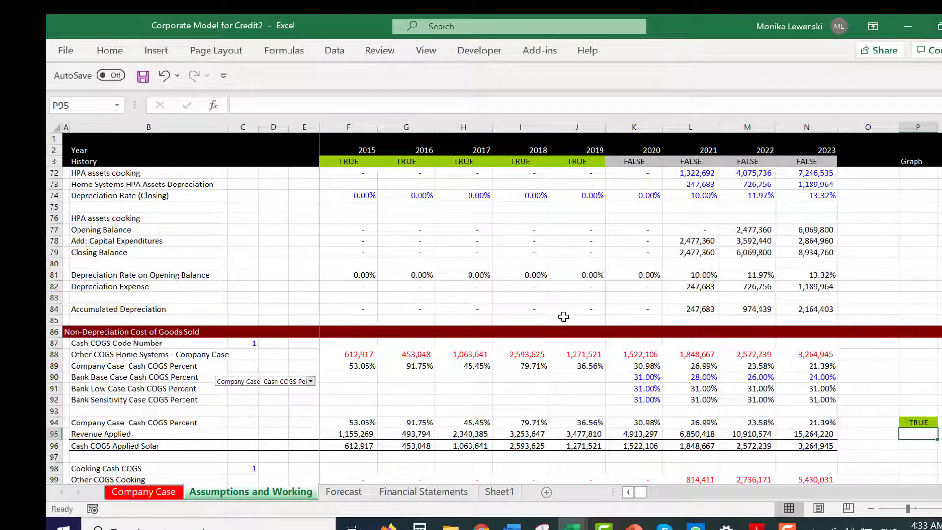
{"action": "key", "text": "Down"}
{"action": "type", "text": "tr"}
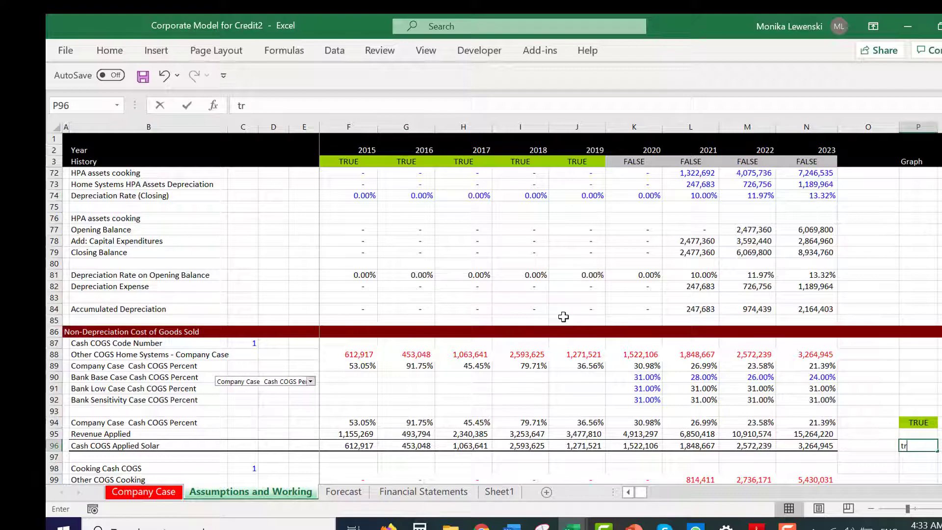
{"action": "type", "text": "ue"}
{"action": "key", "text": "Return"}
- Flag the applied Other COGS Cooking as Percent of Revenues row for graphing by entering TRUE in P105
{"action": "key", "text": "Down"}
{"action": "key", "text": "Down"}
{"action": "key", "text": "Down"}
{"action": "key", "text": "Down"}
{"action": "key", "text": "Down"}
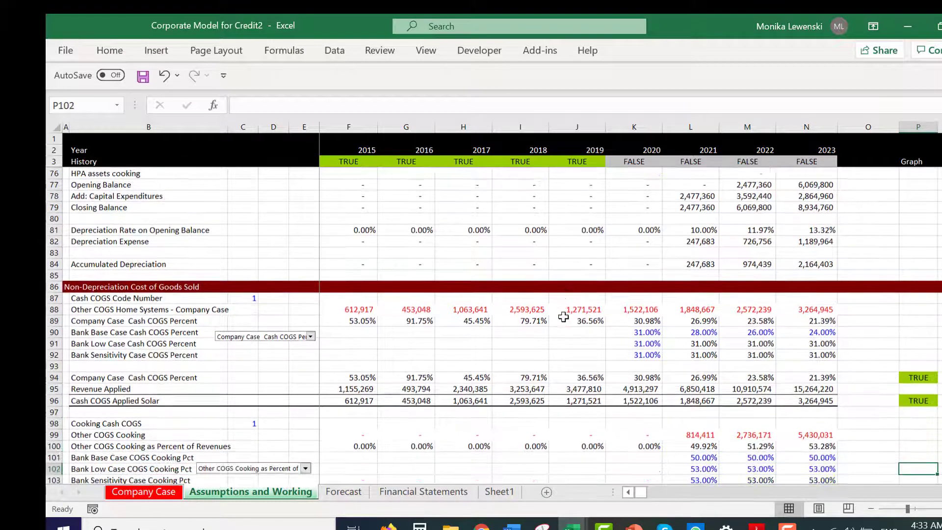
{"action": "key", "text": "Down"}
{"action": "key", "text": "Down"}
{"action": "key", "text": "Down"}
{"action": "key", "text": "Down"}
{"action": "key", "text": "Down"}
{"action": "key", "text": "Down"}
{"action": "key", "text": "Down"}
{"action": "key", "text": "Down"}
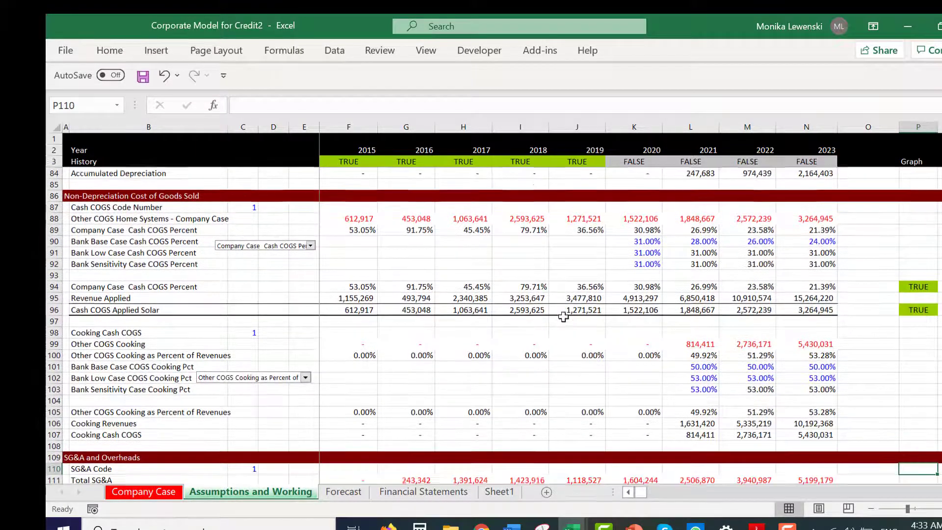
{"action": "key", "text": "Up"}
{"action": "key", "text": "Up"}
{"action": "key", "text": "Up"}
{"action": "key", "text": "Up"}
{"action": "key", "text": "Up"}
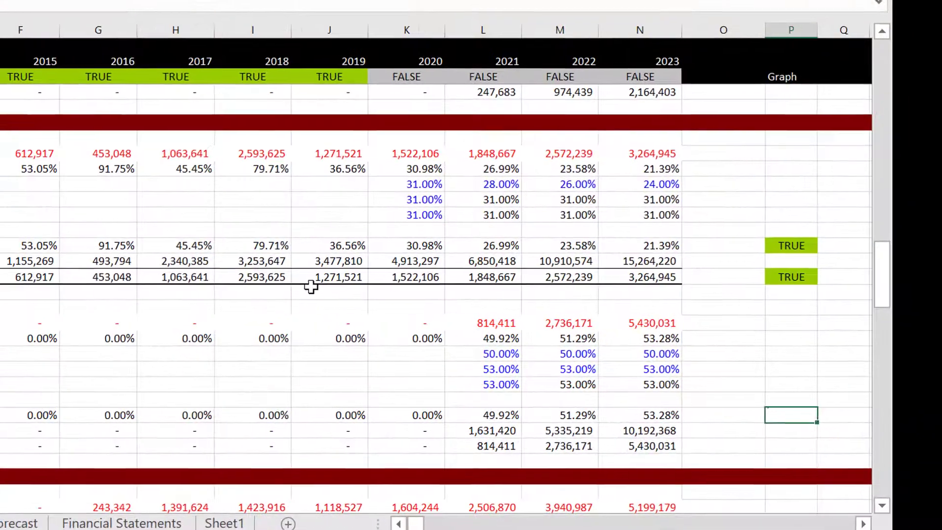
{"action": "type", "text": "true"}
{"action": "key", "text": "ctrl+Return"}
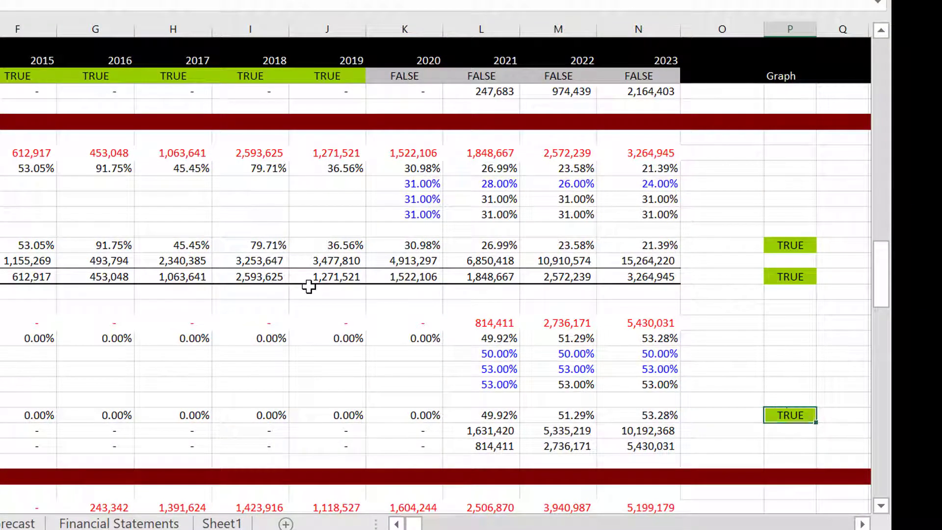
- Set the Graph flag of the Cooking Cash COGS row to TRUE in P107
{"action": "key", "text": "Down"}
{"action": "key", "text": "Down"}
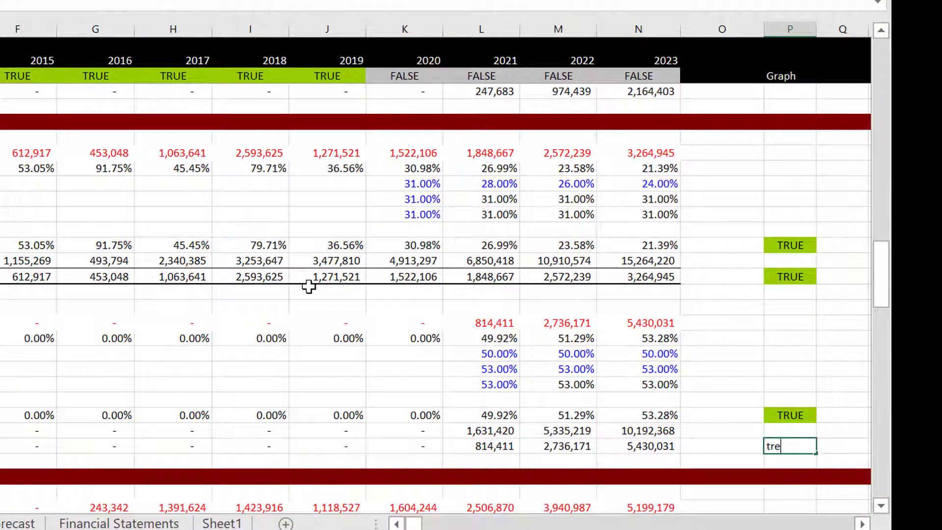
{"action": "type", "text": "truu"}
{"action": "key", "text": "BackSpace"}
{"action": "type", "text": "e"}
{"action": "key", "text": "ctrl+Return"}
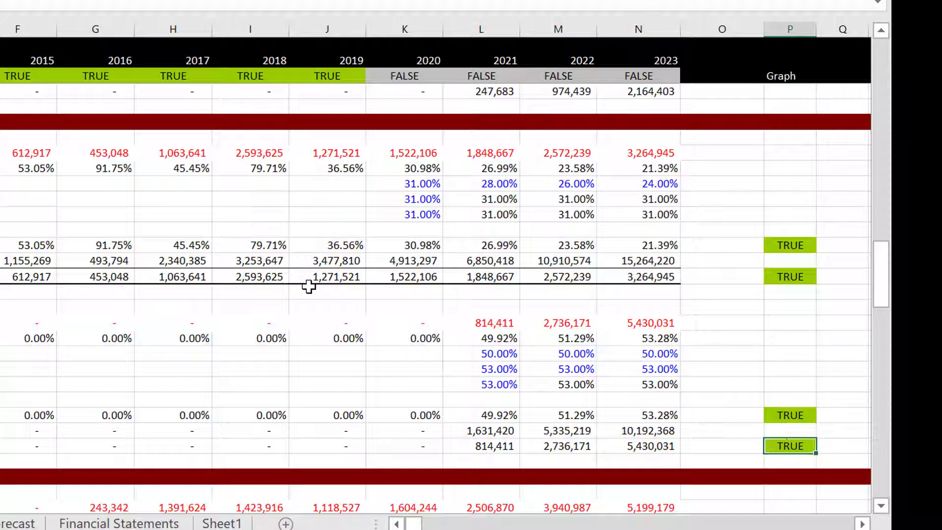
- Examine the section below the Cooking Cash COGS row, down to its applied percentage row, for items to graph
{"action": "key", "text": "Down"}
{"action": "key", "text": "Down"}
{"action": "key", "text": "Down"}
{"action": "key", "text": "Down"}
{"action": "key", "text": "Down"}
{"action": "key", "text": "Down"}
{"action": "key", "text": "Down"}
{"action": "key", "text": "Down"}
{"action": "key", "text": "Down"}
{"action": "key", "text": "Down"}
{"action": "key", "text": "Down"}
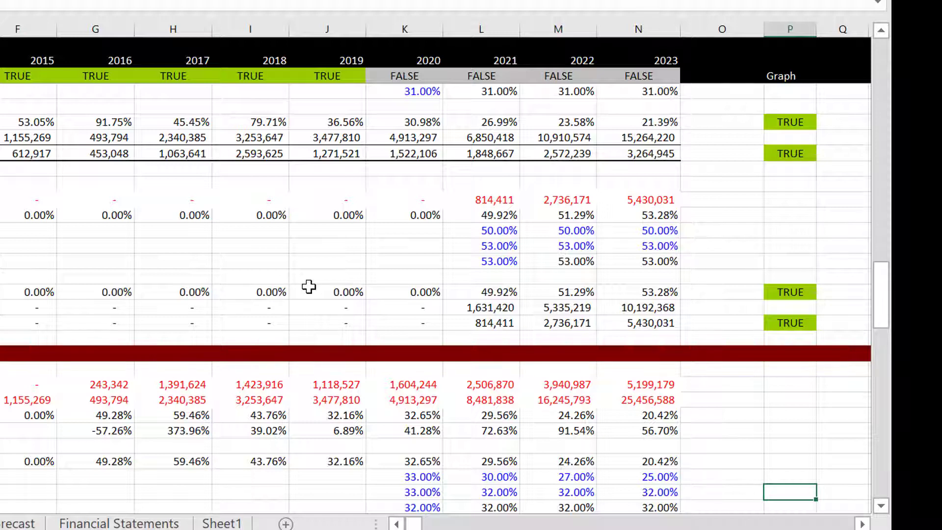
{"action": "key", "text": "Up"}
{"action": "key", "text": "Up"}
{"action": "key", "text": "Up"}
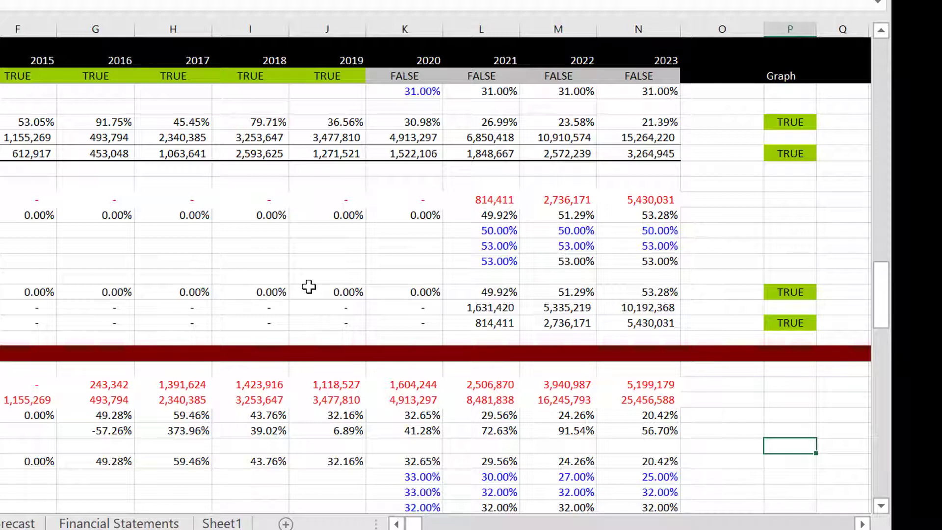
{"action": "key", "text": "Down"}
{"action": "key", "text": "Down"}
{"action": "key", "text": "Down"}
{"action": "key", "text": "Down"}
{"action": "key", "text": "Down"}
{"action": "key", "text": "Down"}
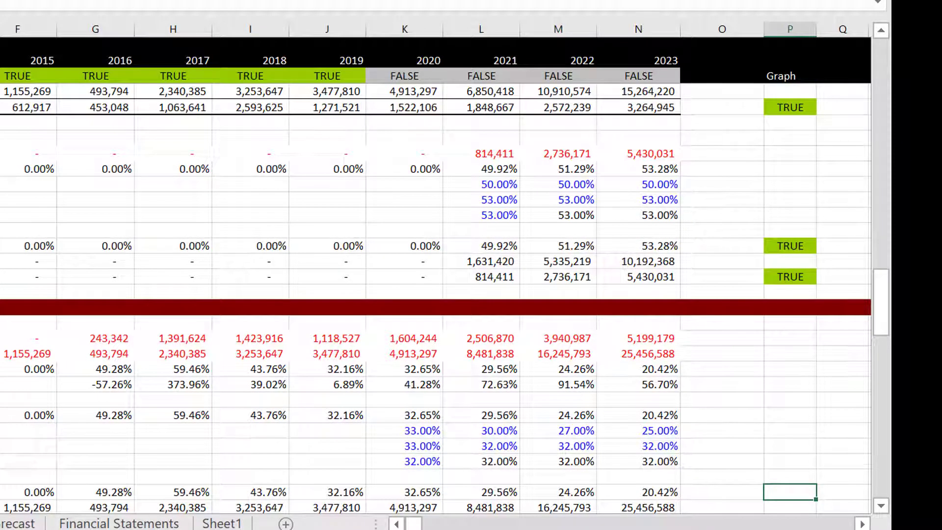
- Inspect the counter cell Q13 beside the first TRUE flag in the Graph column
{"action": "key", "text": "alt+Tab"}
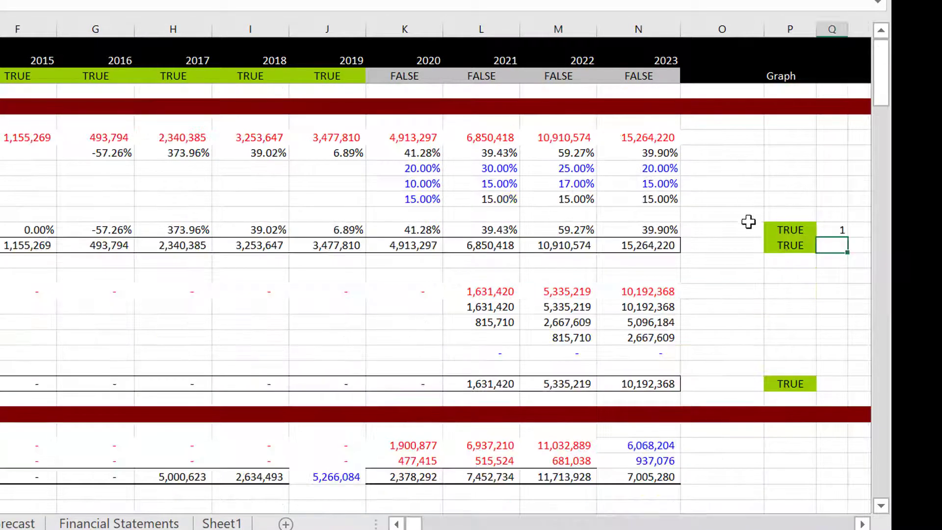
{"action": "key", "text": "Up"}
{"action": "key", "text": "Up"}
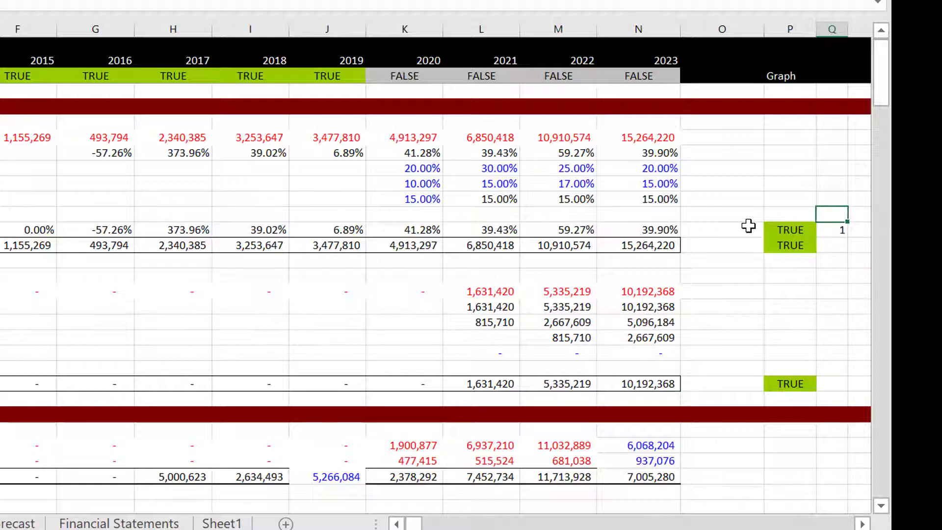
{"action": "key", "text": "Down"}
{"action": "key", "text": "Left"}
{"action": "key", "text": "Left"}
{"action": "key", "text": "Up"}
{"action": "key", "text": "Right"}
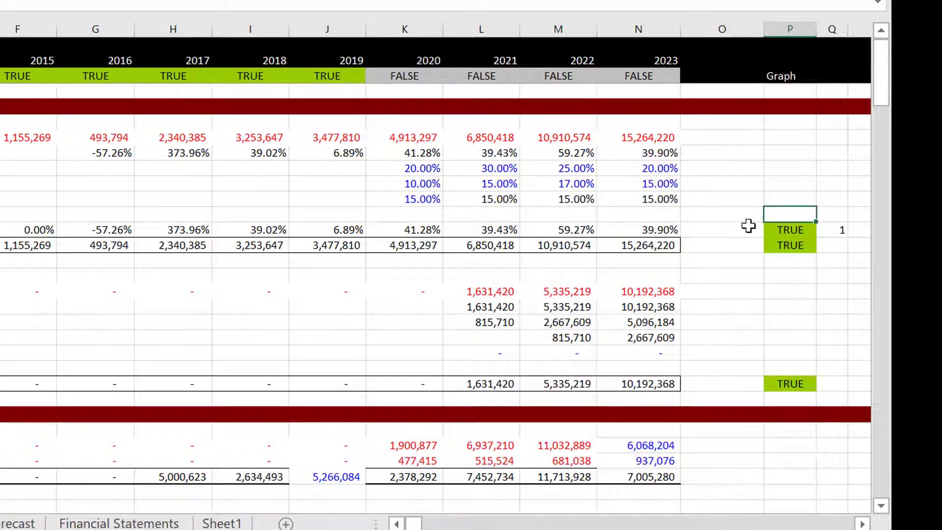
{"action": "key", "text": "Down"}
{"action": "key", "text": "Right"}
{"action": "key", "text": "F2"}
{"action": "key", "text": "Escape"}
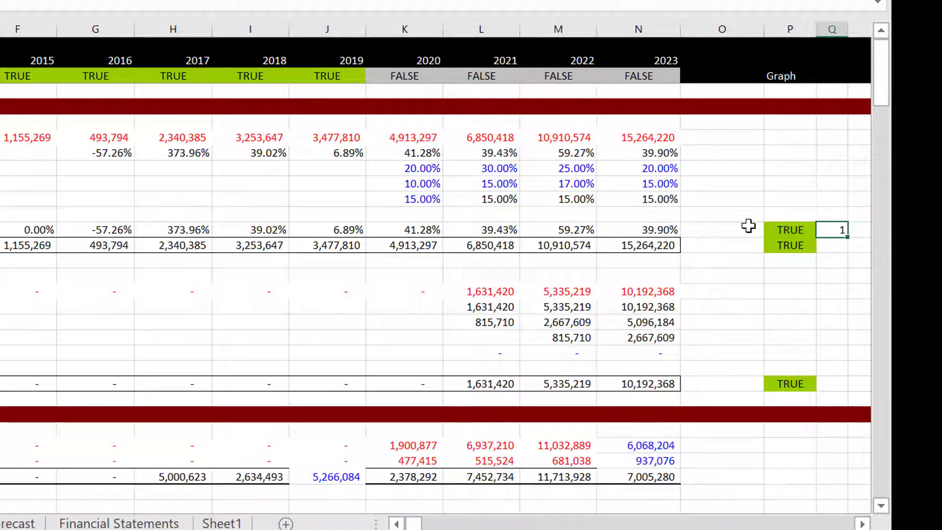
{"action": "key", "text": "F2"}
{"action": "key", "text": "Escape"}
{"action": "key", "text": "shift+Down"}
{"action": "key", "text": "shift+Down"}
{"action": "key", "text": "shift+Down"}
{"action": "key", "text": "shift+Down"}
{"action": "key", "text": "shift+Down"}
{"action": "key", "text": "shift+Down"}
{"action": "key", "text": "shift+Down"}
{"action": "key", "text": "shift+Down"}
{"action": "key", "text": "shift+Down"}
{"action": "key", "text": "shift+Down"}
{"action": "key", "text": "shift+Down"}
{"action": "key", "text": "shift+Down"}
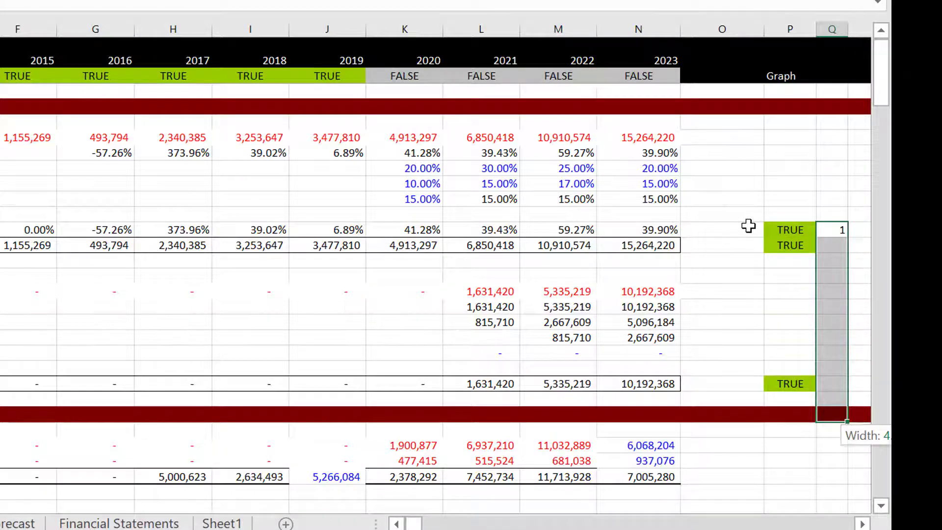
{"action": "key", "text": "shift+Page_Down"}
{"action": "key", "text": "shift+Page_Down"}
{"action": "key", "text": "Page_Up"}
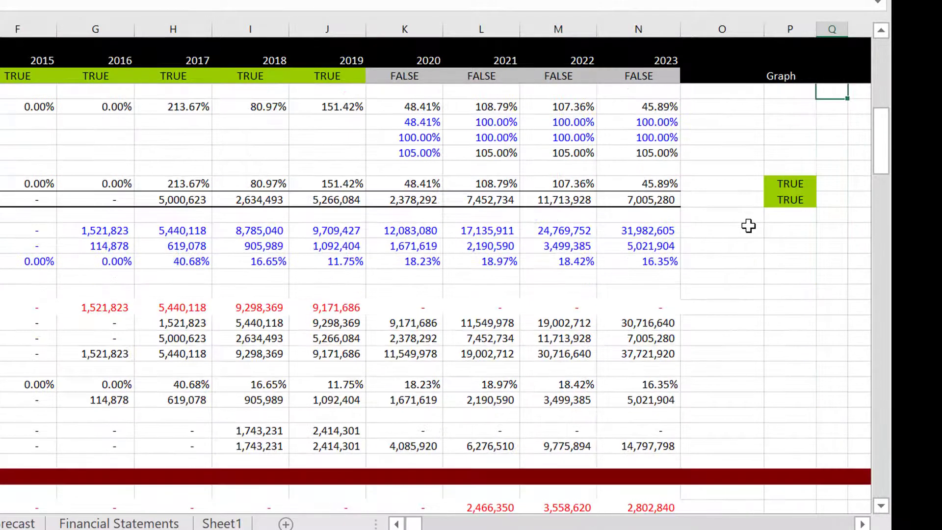
{"action": "key", "text": "Page_Up"}
{"action": "key", "text": "Down"}
{"action": "key", "text": "Down"}
{"action": "key", "text": "Down"}
{"action": "key", "text": "Down"}
{"action": "key", "text": "Down"}
{"action": "key", "text": "Down"}
{"action": "key", "text": "Down"}
{"action": "key", "text": "Down"}
{"action": "key", "text": "Down"}
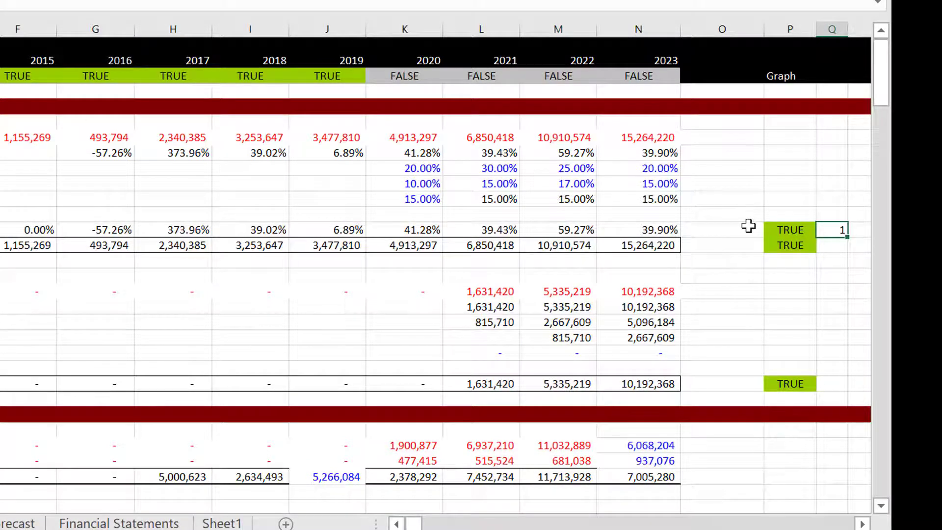
- Enter the formula =IF(P14,Q13+1) in Q14 to number the second flagged row
{"action": "key", "text": "Down"}
{"action": "type", "text": "=if("}
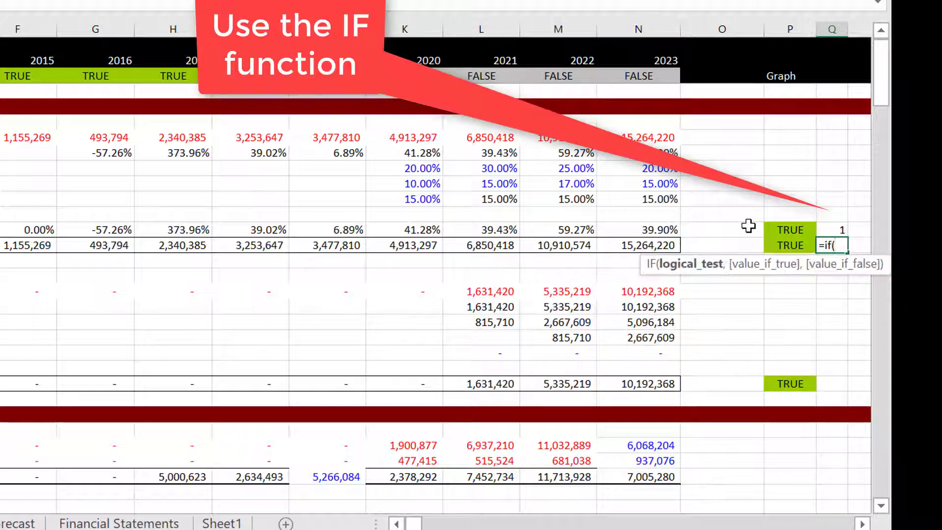
{"action": "key", "text": "Left"}
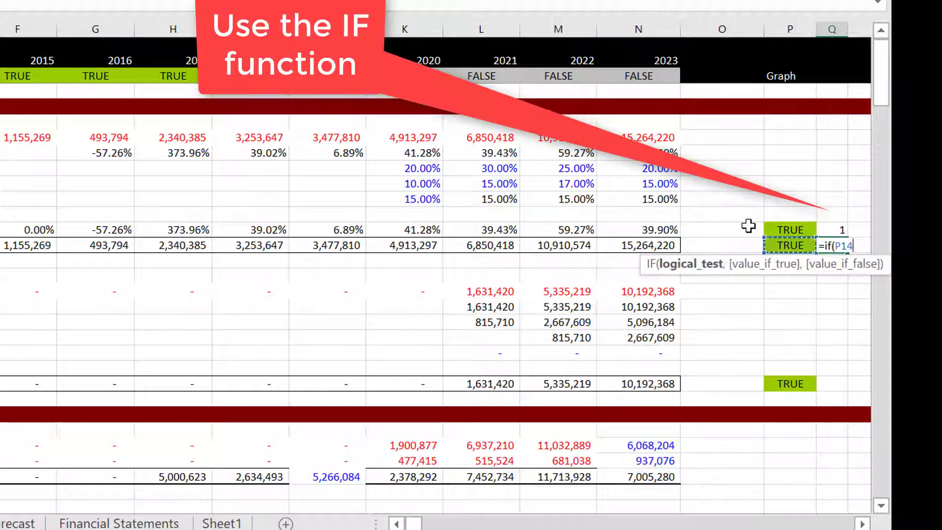
{"action": "type", "text": ","}
{"action": "key", "text": "Up"}
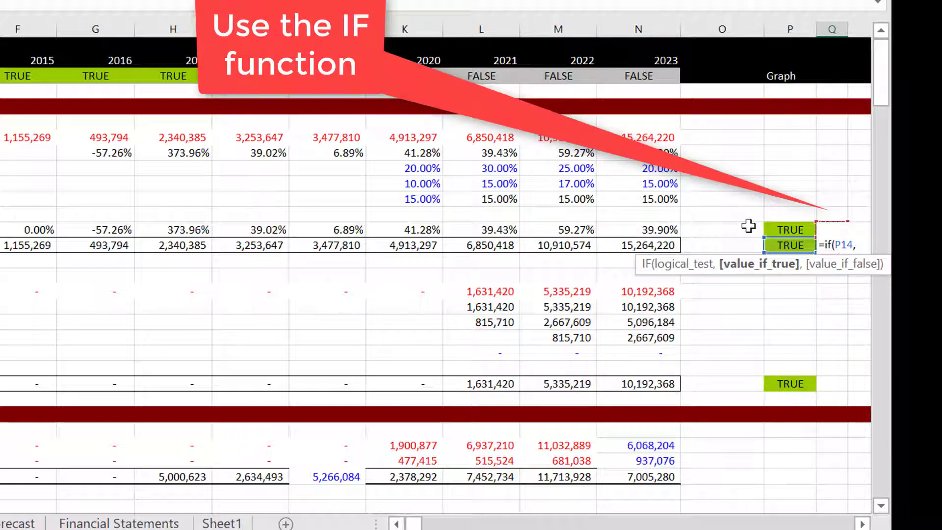
{"action": "type", "text": "+1"}
{"action": "key", "text": "Return"}
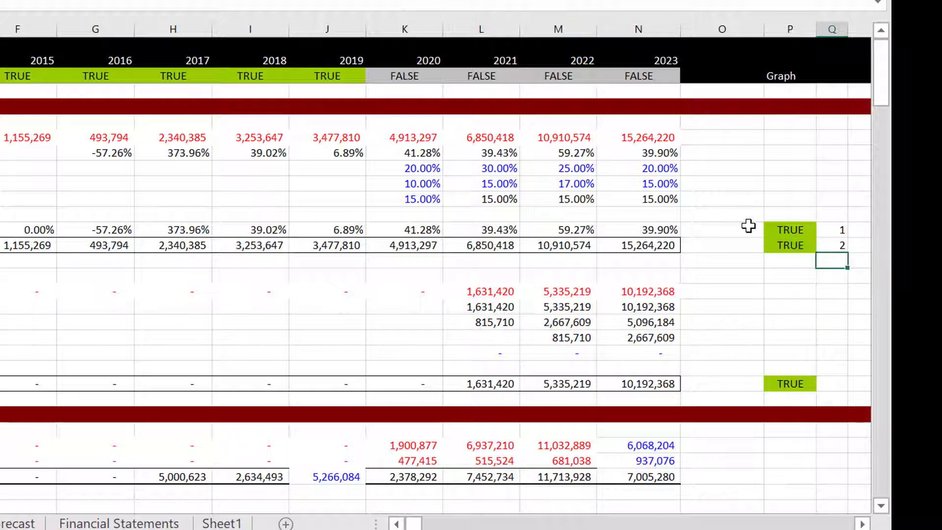
- Select the counter column from the formula cell Q14 down alongside the TRUE flags in the Graph column, through all the model's sections
{"action": "key", "text": "Up"}
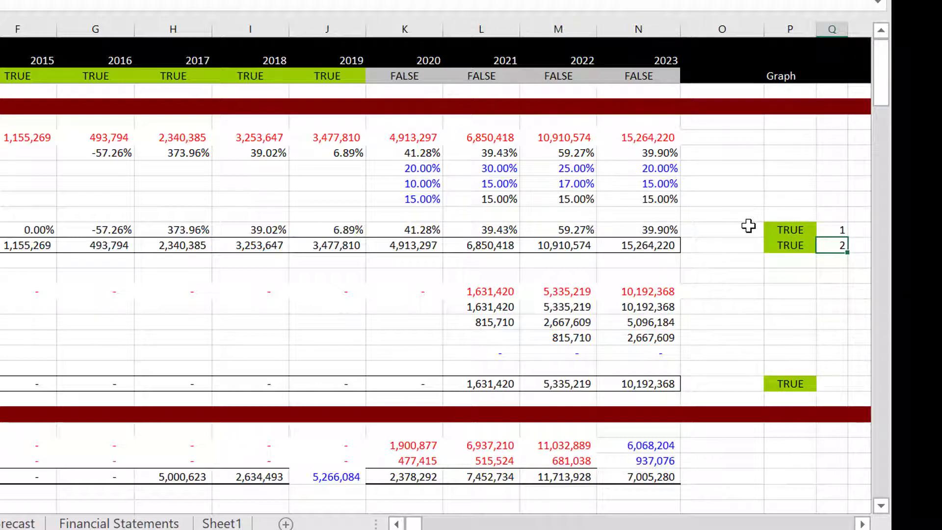
{"action": "key", "text": "shift+Down"}
{"action": "key", "text": "shift+Down"}
{"action": "key", "text": "shift+Down"}
{"action": "key", "text": "shift+Down"}
{"action": "key", "text": "shift+Down"}
{"action": "key", "text": "shift+Down"}
{"action": "key", "text": "shift+Down"}
{"action": "key", "text": "shift+Down"}
{"action": "key", "text": "shift+Down"}
{"action": "key", "text": "shift+Down"}
{"action": "key", "text": "shift+Down"}
{"action": "key", "text": "shift+Down"}
{"action": "key", "text": "shift+Down"}
{"action": "key", "text": "shift+Down"}
{"action": "key", "text": "shift+Down"}
{"action": "key", "text": "shift+Down"}
{"action": "key", "text": "shift+Down"}
{"action": "key", "text": "shift+Down"}
{"action": "key", "text": "shift+Down"}
{"action": "key", "text": "shift+Down"}
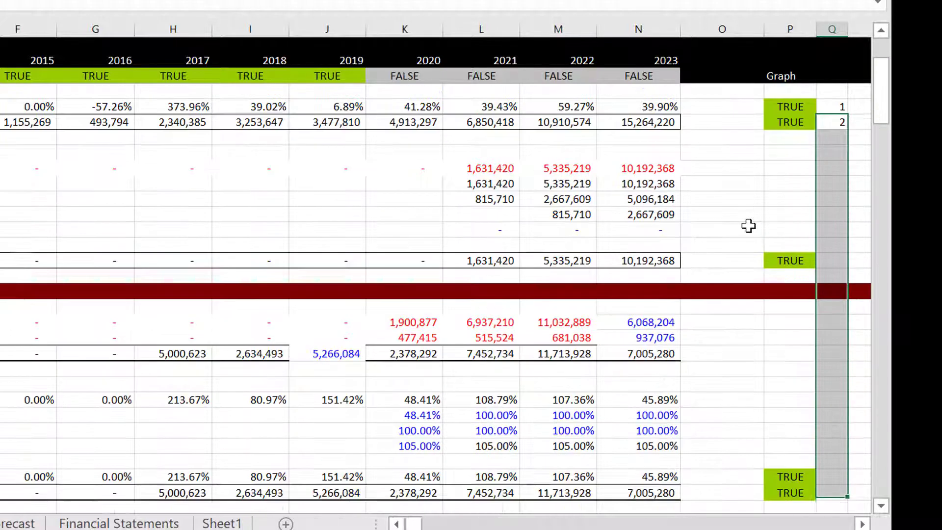
{"action": "key", "text": "shift+Down"}
{"action": "key", "text": "shift+Down"}
{"action": "key", "text": "shift+Down"}
{"action": "key", "text": "shift+Down"}
{"action": "key", "text": "shift+Down"}
{"action": "key", "text": "shift+Down"}
{"action": "key", "text": "shift+Down"}
{"action": "key", "text": "shift+Down"}
{"action": "key", "text": "shift+Down"}
{"action": "key", "text": "shift+Down"}
{"action": "key", "text": "shift+Down"}
{"action": "key", "text": "shift+Down"}
{"action": "key", "text": "shift+Down"}
{"action": "key", "text": "shift+Down"}
{"action": "key", "text": "shift+Down"}
{"action": "key", "text": "shift+Down"}
{"action": "key", "text": "shift+Down"}
{"action": "key", "text": "shift+Down"}
{"action": "key", "text": "shift+Down"}
{"action": "key", "text": "shift+Down"}
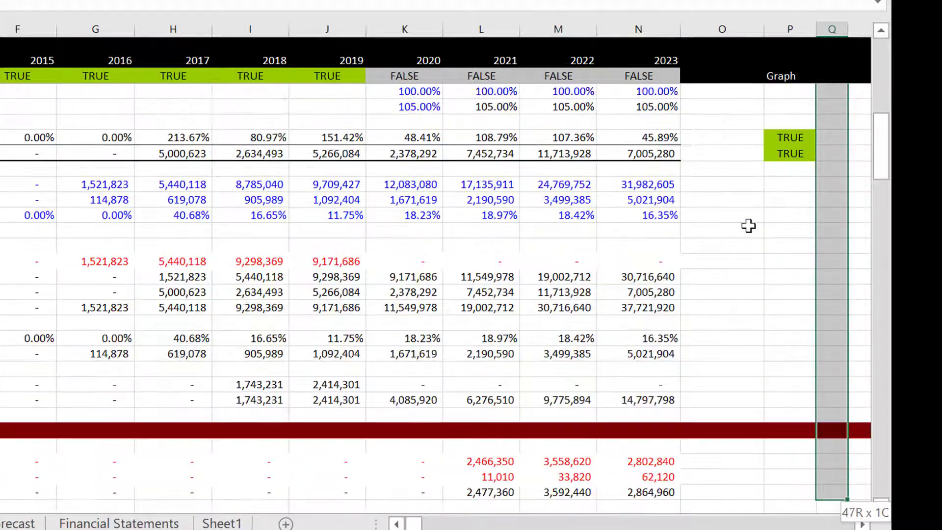
{"action": "key", "text": "shift+Down"}
{"action": "key", "text": "shift+Down"}
{"action": "key", "text": "shift+Down"}
{"action": "key", "text": "shift+Down"}
{"action": "key", "text": "shift+Down"}
{"action": "key", "text": "shift+Down"}
{"action": "key", "text": "shift+Down"}
{"action": "key", "text": "shift+Down"}
{"action": "key", "text": "shift+Down"}
{"action": "key", "text": "shift+Down"}
{"action": "key", "text": "shift+Down"}
{"action": "key", "text": "shift+Down"}
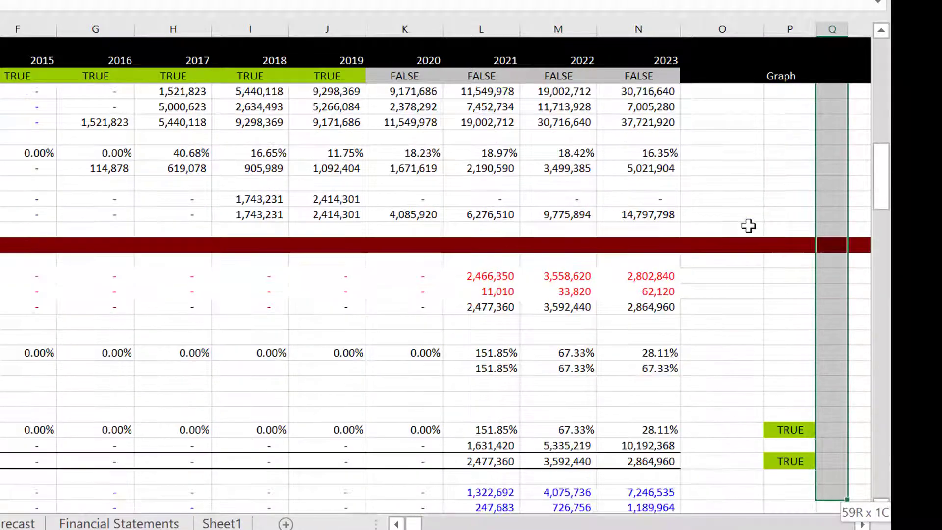
{"action": "key", "text": "shift+Down"}
{"action": "key", "text": "shift+Down"}
{"action": "key", "text": "shift+Down"}
{"action": "key", "text": "shift+Down"}
{"action": "key", "text": "shift+Down"}
{"action": "key", "text": "shift+Down"}
{"action": "key", "text": "shift+Down"}
{"action": "key", "text": "shift+Down"}
{"action": "key", "text": "shift+Down"}
{"action": "key", "text": "shift+Down"}
{"action": "key", "text": "shift+Down"}
{"action": "key", "text": "shift+Down"}
{"action": "key", "text": "shift+Down"}
{"action": "key", "text": "shift+Down"}
{"action": "key", "text": "shift+Down"}
{"action": "key", "text": "shift+Down"}
{"action": "key", "text": "shift+Down"}
{"action": "key", "text": "shift+Down"}
{"action": "key", "text": "shift+Down"}
{"action": "key", "text": "shift+Down"}
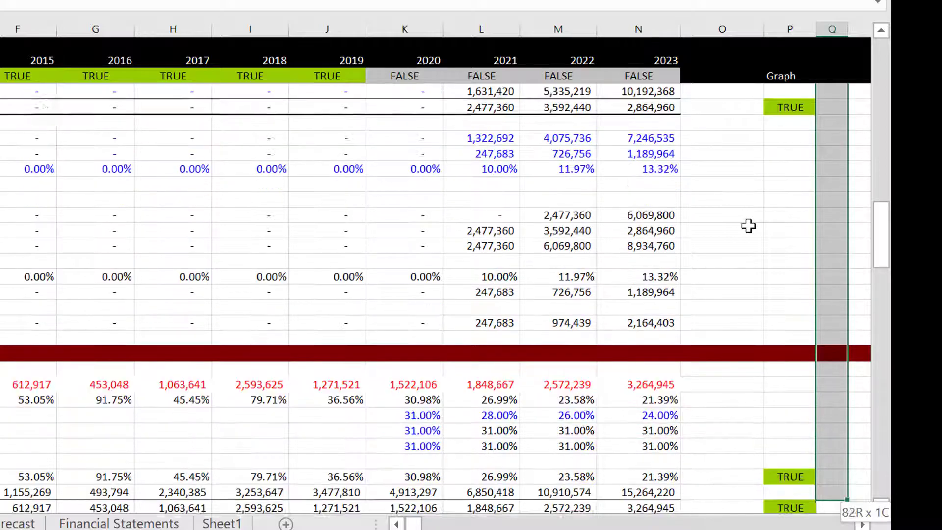
{"action": "key", "text": "shift+Down"}
{"action": "key", "text": "shift+Down"}
{"action": "key", "text": "shift+Down"}
{"action": "key", "text": "shift+Down"}
{"action": "key", "text": "shift+Down"}
{"action": "key", "text": "shift+Down"}
{"action": "key", "text": "shift+Down"}
{"action": "key", "text": "shift+Down"}
{"action": "key", "text": "shift+Down"}
{"action": "key", "text": "shift+Down"}
{"action": "key", "text": "shift+Down"}
{"action": "key", "text": "shift+Down"}
{"action": "key", "text": "shift+Down"}
{"action": "key", "text": "shift+Down"}
{"action": "key", "text": "shift+Down"}
{"action": "key", "text": "shift+Down"}
{"action": "key", "text": "shift+Down"}
{"action": "key", "text": "shift+Down"}
{"action": "key", "text": "shift+Down"}
{"action": "key", "text": "shift+Down"}
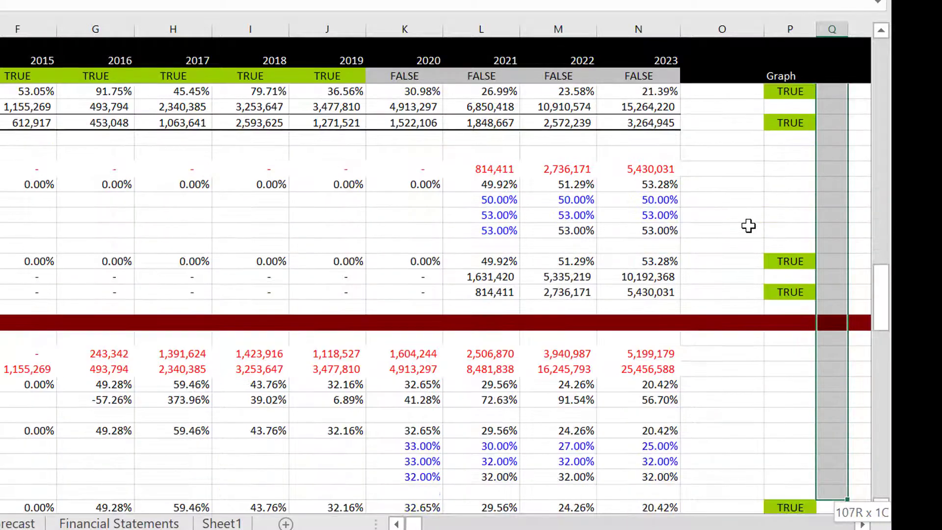
{"action": "key", "text": "shift+Down"}
{"action": "key", "text": "shift+Down"}
{"action": "key", "text": "shift+Down"}
{"action": "key", "text": "shift+Down"}
{"action": "key", "text": "shift+Down"}
{"action": "key", "text": "shift+Down"}
{"action": "key", "text": "shift+Down"}
{"action": "key", "text": "shift+Down"}
{"action": "key", "text": "shift+Down"}
{"action": "key", "text": "shift+Down"}
{"action": "key", "text": "shift+Down"}
{"action": "key", "text": "shift+Down"}
{"action": "key", "text": "shift+Down"}
{"action": "key", "text": "shift+Down"}
{"action": "key", "text": "shift+Down"}
{"action": "key", "text": "shift+Down"}
{"action": "key", "text": "shift+Down"}
{"action": "key", "text": "shift+Down"}
{"action": "key", "text": "shift+Down"}
{"action": "key", "text": "shift+Down"}
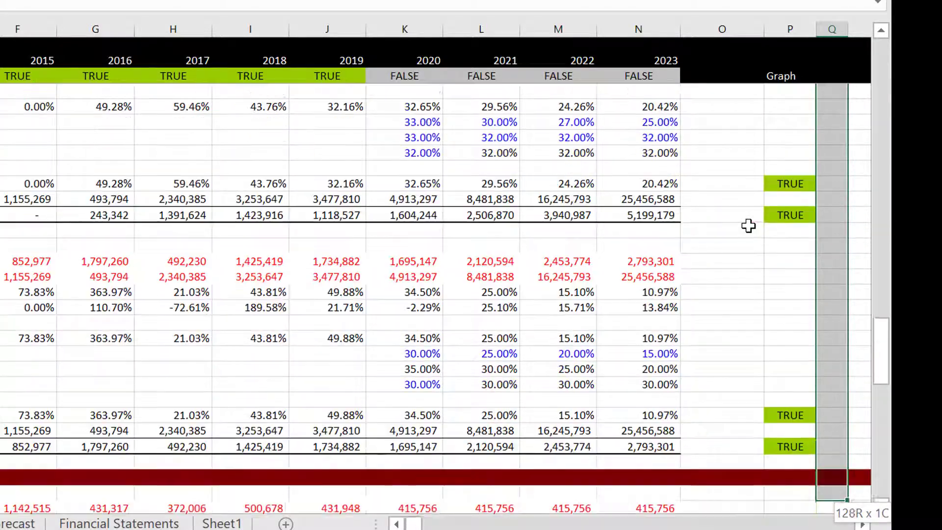
{"action": "key", "text": "shift+Down"}
{"action": "key", "text": "shift+Down"}
{"action": "key", "text": "shift+Down"}
{"action": "key", "text": "shift+Down"}
{"action": "key", "text": "shift+Down"}
{"action": "key", "text": "shift+Down"}
{"action": "key", "text": "shift+Down"}
{"action": "key", "text": "shift+Down"}
{"action": "key", "text": "shift+Down"}
{"action": "key", "text": "shift+Down"}
{"action": "key", "text": "shift+Down"}
{"action": "key", "text": "shift+Down"}
{"action": "key", "text": "shift+Down"}
{"action": "key", "text": "shift+Down"}
{"action": "key", "text": "shift+Down"}
{"action": "key", "text": "shift+Down"}
{"action": "key", "text": "shift+Down"}
{"action": "key", "text": "shift+Down"}
{"action": "key", "text": "shift+Down"}
{"action": "key", "text": "shift+Down"}
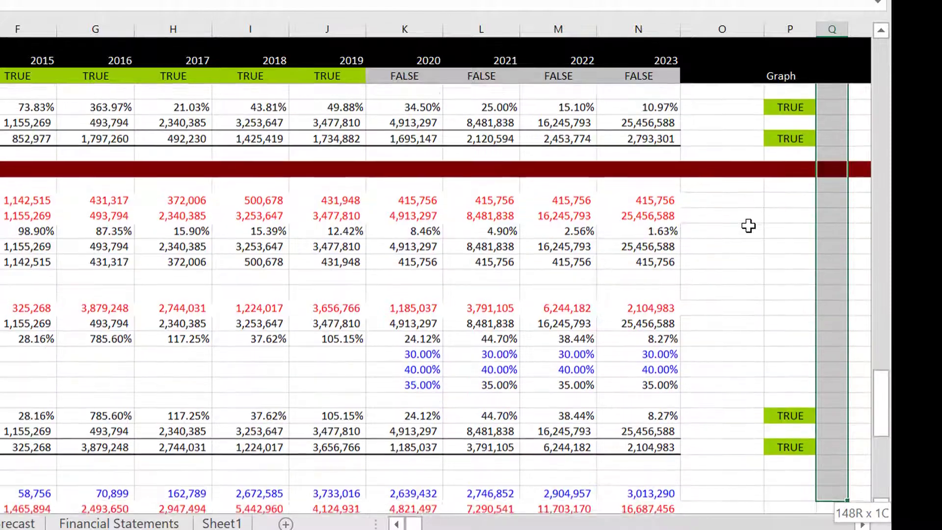
{"action": "key", "text": "shift+Down"}
{"action": "key", "text": "shift+Down"}
{"action": "key", "text": "shift+Down"}
{"action": "key", "text": "shift+Down"}
{"action": "key", "text": "shift+Down"}
{"action": "key", "text": "shift+Down"}
{"action": "key", "text": "shift+Down"}
{"action": "key", "text": "shift+Down"}
{"action": "key", "text": "shift+Down"}
{"action": "key", "text": "shift+Down"}
{"action": "key", "text": "shift+Down"}
{"action": "key", "text": "shift+Down"}
{"action": "key", "text": "shift+Down"}
{"action": "key", "text": "shift+Down"}
{"action": "key", "text": "shift+Down"}
{"action": "key", "text": "shift+Down"}
{"action": "key", "text": "shift+Down"}
{"action": "key", "text": "shift+Down"}
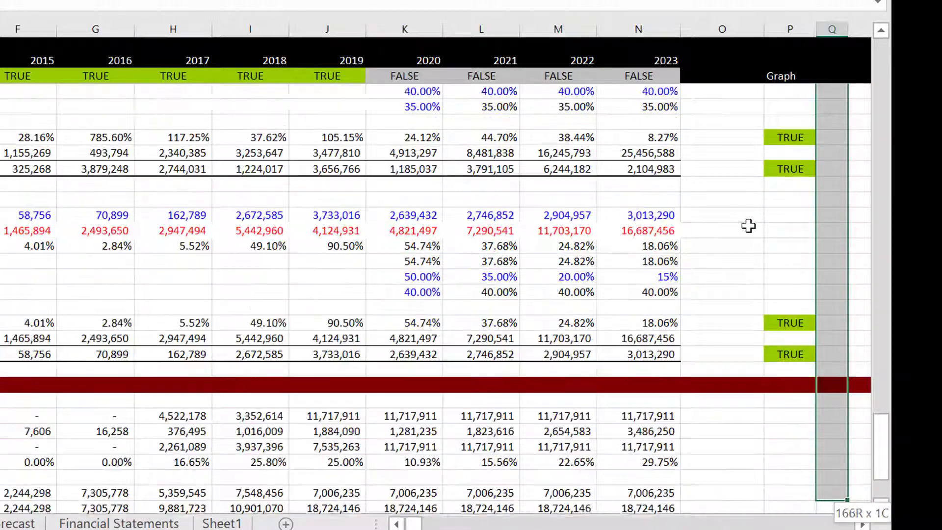
- Fill the counter formula in Q14 down column Q to the final Interest Expense row of the financing section
{"action": "key", "text": "shift+Down"}
{"action": "key", "text": "shift+Down"}
{"action": "key", "text": "shift+Down"}
{"action": "key", "text": "shift+Down"}
{"action": "key", "text": "shift+Down"}
{"action": "key", "text": "shift+Down"}
{"action": "key", "text": "shift+Down"}
{"action": "key", "text": "shift+Down"}
{"action": "key", "text": "shift+Down"}
{"action": "key", "text": "shift+Down"}
{"action": "key", "text": "shift+Down"}
{"action": "key", "text": "shift+Down"}
{"action": "key", "text": "shift+Down"}
{"action": "key", "text": "shift+Down"}
{"action": "key", "text": "shift+Down"}
{"action": "key", "text": "shift+Down"}
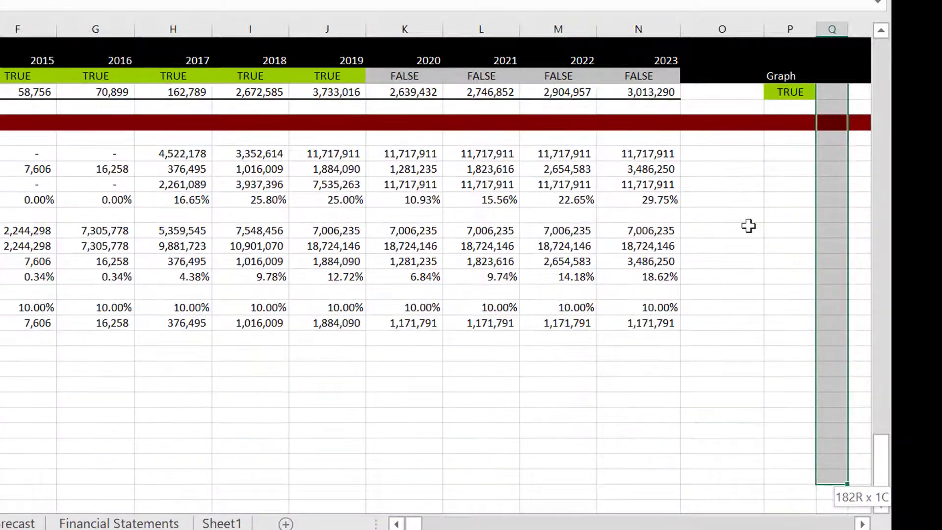
{"action": "key", "text": "shift+Up"}
{"action": "key", "text": "shift+Up"}
{"action": "key", "text": "shift+Up"}
{"action": "key", "text": "shift+Up"}
{"action": "key", "text": "shift+Up"}
{"action": "key", "text": "shift+Up"}
{"action": "key", "text": "shift+Up"}
{"action": "key", "text": "shift+Up"}
{"action": "key", "text": "shift+Up"}
{"action": "key", "text": "shift+Up"}
{"action": "key", "text": "shift+Up"}
{"action": "key", "text": "shift+Up"}
{"action": "key", "text": "shift+Down"}
{"action": "key", "text": "shift+Down"}
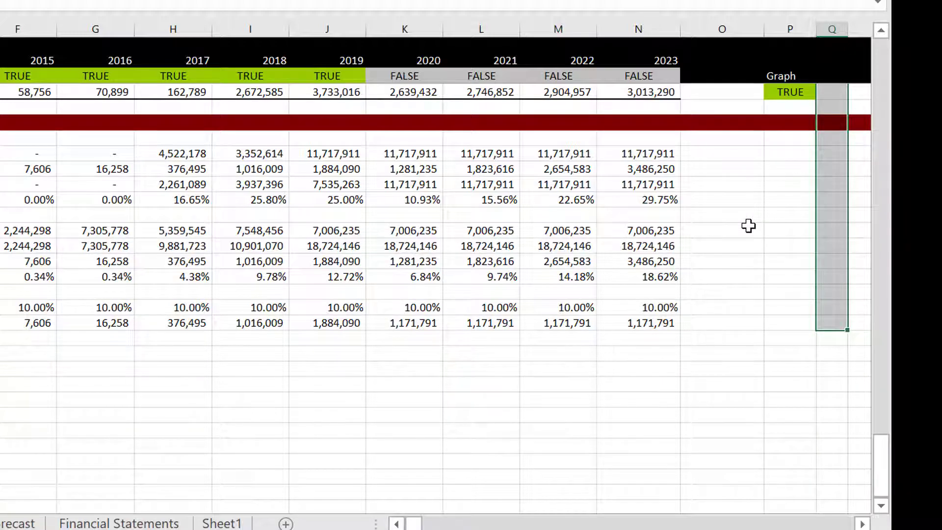
{"action": "key", "text": "ctrl+d"}
{"action": "key", "text": "Up"}
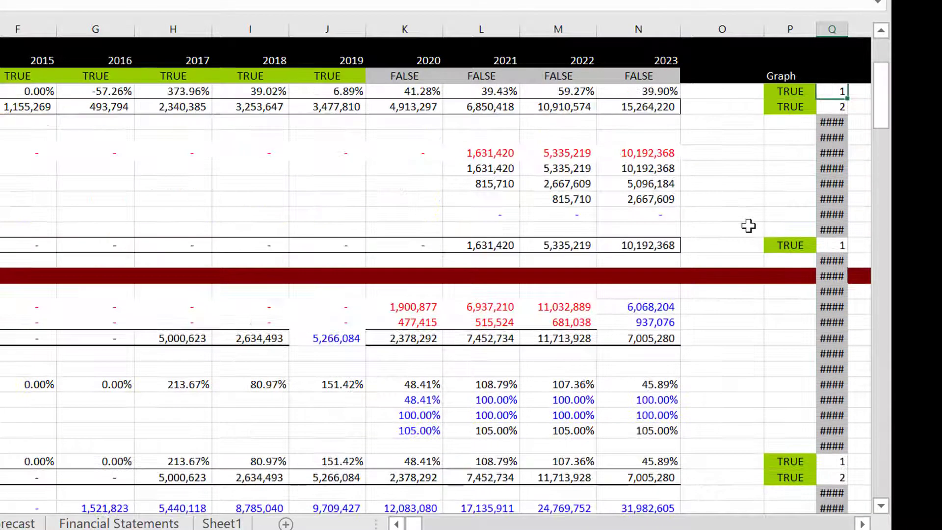
- Replace the counter formula in Q14 with =IF(P14,Q13+1,Q13) and fill it down to the last model row
{"action": "key", "text": "Up"}
{"action": "key", "text": "Down"}
{"action": "key", "text": "Down"}
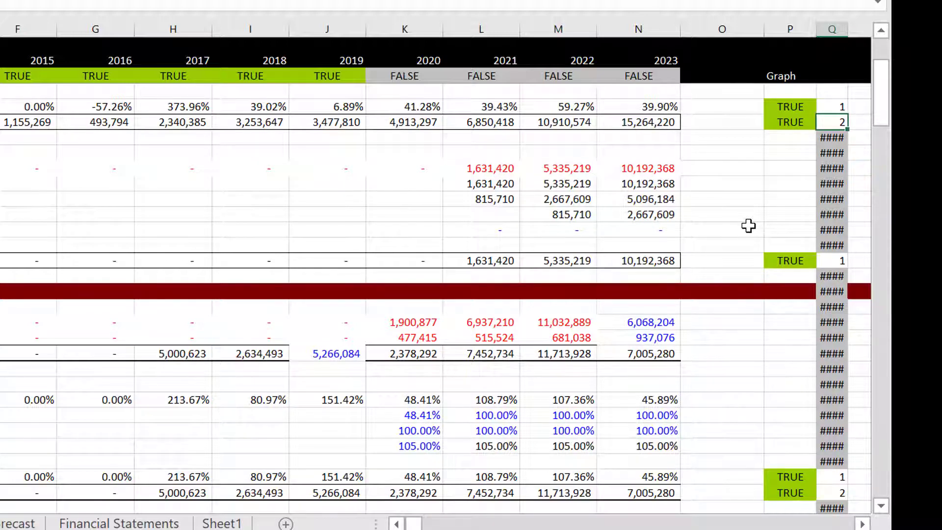
{"action": "type", "text": "=if("}
{"action": "key", "text": "Left"}
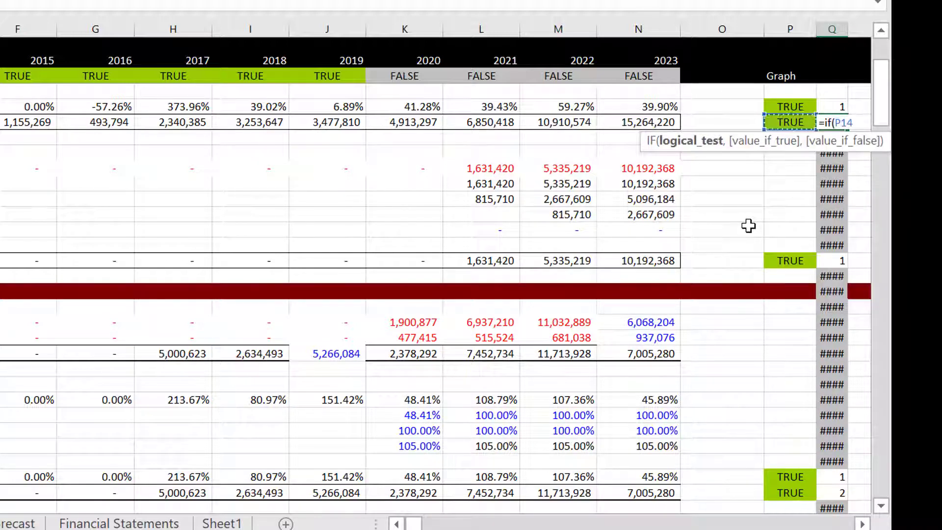
{"action": "type", "text": ","}
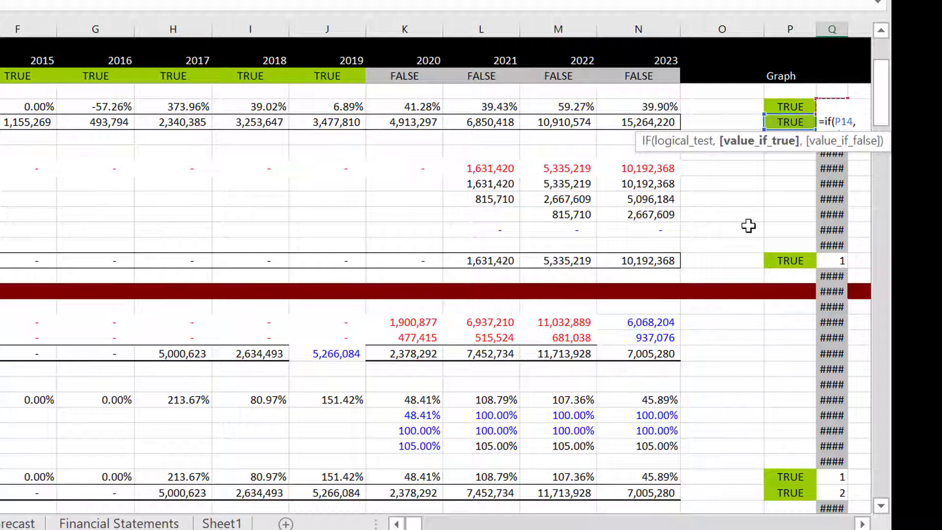
{"action": "key", "text": "Up"}
{"action": "type", "text": "+1,"}
{"action": "key", "text": "Up"}
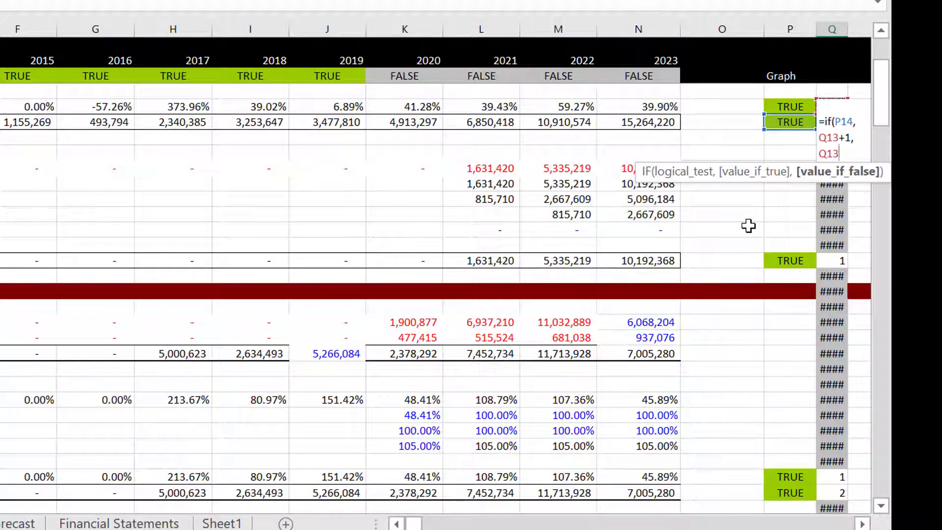
{"action": "type", "text": ")"}
{"action": "key", "text": "Return"}
{"action": "key", "text": "Up"}
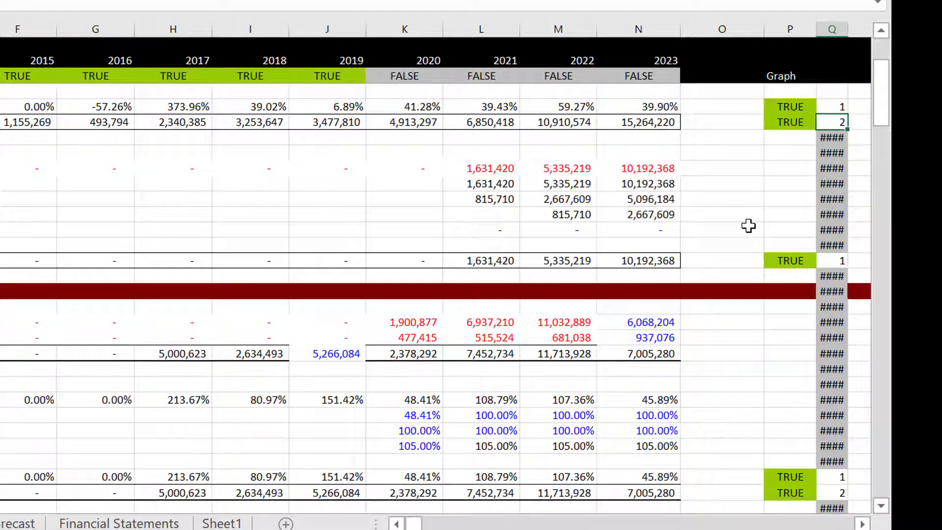
{"action": "double_click", "coordinate": [848, 129]}
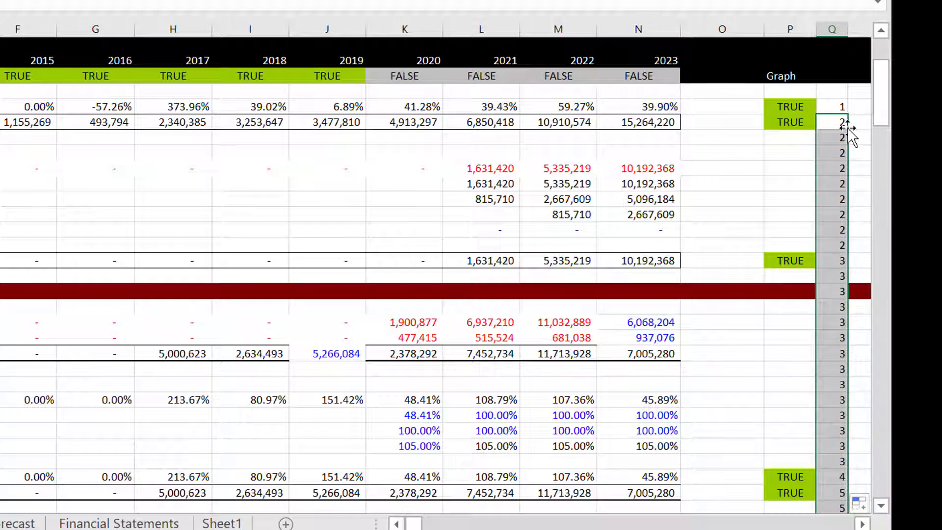
- Check the running counter in column Q against the TRUE flags through all sections, down to the last model row
{"action": "key", "text": "Down"}
{"action": "key", "text": "Down"}
{"action": "key", "text": "Down"}
{"action": "key", "text": "Down"}
{"action": "key", "text": "Down"}
{"action": "key", "text": "Down"}
{"action": "key", "text": "Down"}
{"action": "key", "text": "Down"}
{"action": "key", "text": "Down"}
{"action": "key", "text": "Down"}
{"action": "key", "text": "Down"}
{"action": "key", "text": "Down"}
{"action": "key", "text": "Down"}
{"action": "key", "text": "Down"}
{"action": "key", "text": "Down"}
{"action": "key", "text": "Down"}
{"action": "key", "text": "Down"}
{"action": "key", "text": "Down"}
{"action": "key", "text": "Down"}
{"action": "key", "text": "Down"}
{"action": "key", "text": "Down"}
{"action": "key", "text": "Down"}
{"action": "key", "text": "Down"}
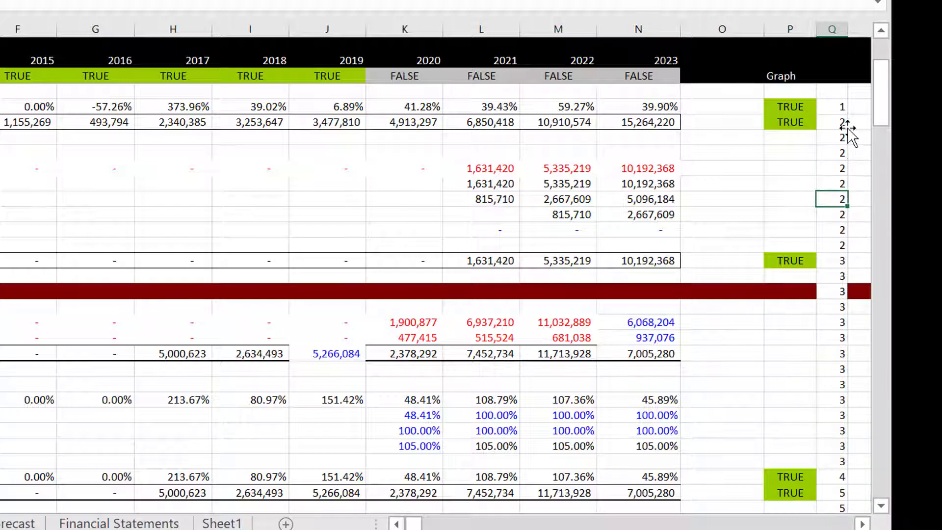
{"action": "key", "text": "Down"}
{"action": "key", "text": "Down"}
{"action": "key", "text": "Down"}
{"action": "key", "text": "Down"}
{"action": "key", "text": "Down"}
{"action": "key", "text": "Down"}
{"action": "key", "text": "Down"}
{"action": "key", "text": "Down"}
{"action": "key", "text": "Down"}
{"action": "key", "text": "Down"}
{"action": "key", "text": "Down"}
{"action": "key", "text": "Down"}
{"action": "key", "text": "Down"}
{"action": "key", "text": "Down"}
{"action": "key", "text": "Down"}
{"action": "key", "text": "Down"}
{"action": "key", "text": "Down"}
{"action": "key", "text": "Down"}
{"action": "key", "text": "Down"}
{"action": "key", "text": "Down"}
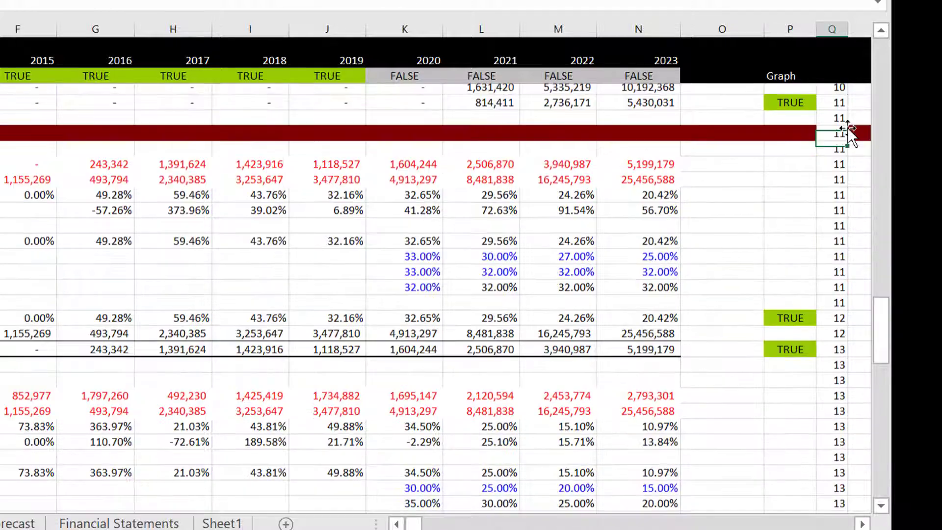
{"action": "key", "text": "Down"}
{"action": "key", "text": "Down"}
{"action": "key", "text": "Down"}
{"action": "key", "text": "Down"}
{"action": "key", "text": "Down"}
{"action": "key", "text": "Down"}
{"action": "key", "text": "Down"}
{"action": "key", "text": "Down"}
{"action": "key", "text": "Down"}
{"action": "key", "text": "Down"}
{"action": "key", "text": "Down"}
{"action": "key", "text": "Down"}
{"action": "key", "text": "Down"}
{"action": "key", "text": "Down"}
{"action": "key", "text": "Down"}
{"action": "key", "text": "Down"}
{"action": "key", "text": "Down"}
{"action": "key", "text": "Down"}
{"action": "key", "text": "Down"}
{"action": "key", "text": "Down"}
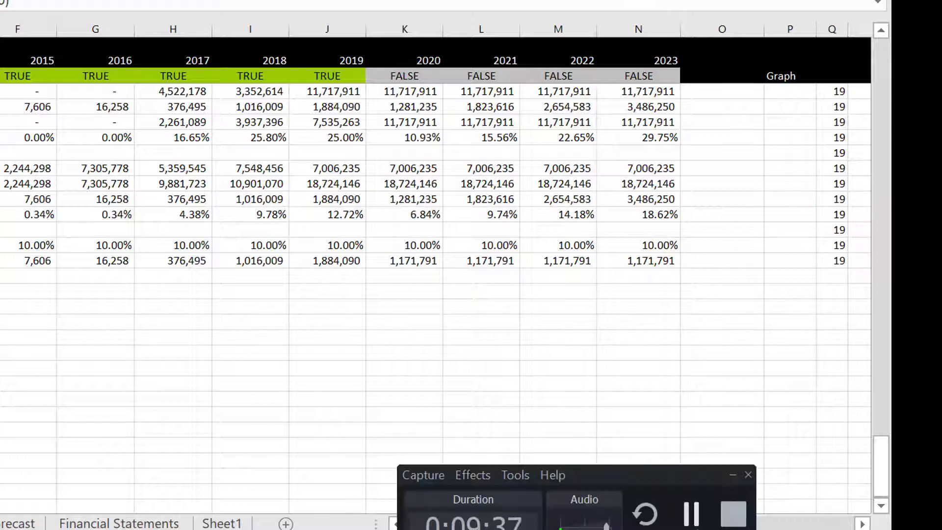
{"action": "left_click", "coordinate": [694, 515]}
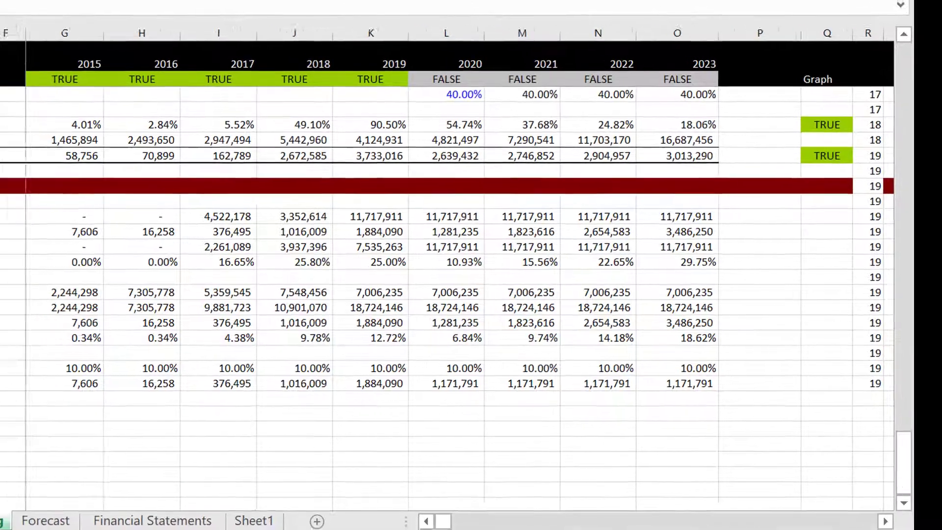
- Fill column B below the model, from B188 down, with a linear series from 1 to 19 in steps of 1, and widen the column
{"action": "key", "text": "shift+Down"}
{"action": "key", "text": "shift+Down"}
{"action": "key", "text": "shift+Down"}
{"action": "key", "text": "shift+Down"}
{"action": "key", "text": "shift+Down"}
{"action": "key", "text": "shift+Down"}
{"action": "key", "text": "shift+Down"}
{"action": "key", "text": "shift+Down"}
{"action": "key", "text": "shift+Down"}
{"action": "key", "text": "shift+Down"}
{"action": "key", "text": "shift+Down"}
{"action": "key", "text": "shift+Down"}
{"action": "key", "text": "shift+Down"}
{"action": "key", "text": "shift+Down"}
{"action": "key", "text": "shift+Down"}
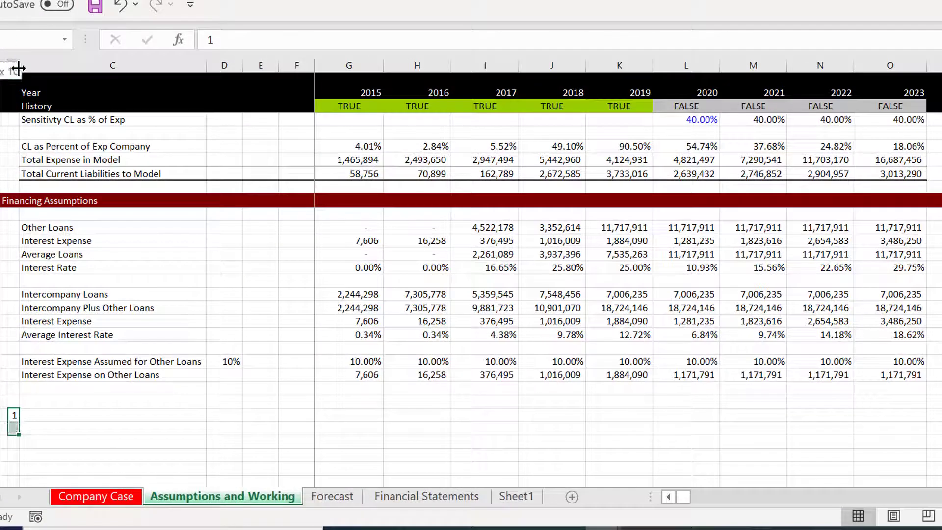
{"action": "key", "text": "shift+Down"}
{"action": "key", "text": "shift+Down"}
{"action": "key", "text": "shift+Down"}
{"action": "key", "text": "shift+Down"}
{"action": "key", "text": "shift+Down"}
{"action": "key", "text": "shift+Down"}
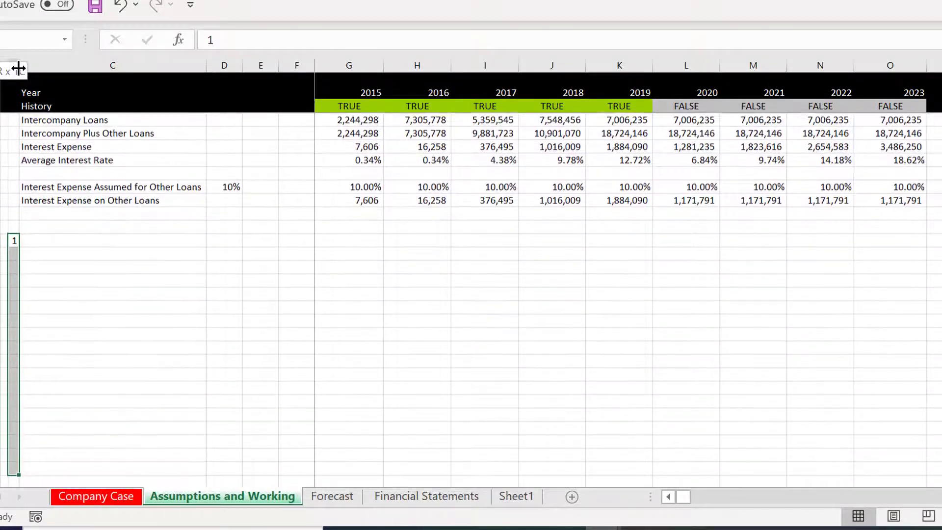
{"action": "key", "text": "alt+h"}
{"action": "key", "text": "f"}
{"action": "key", "text": "i"}
{"action": "key", "text": "s"}
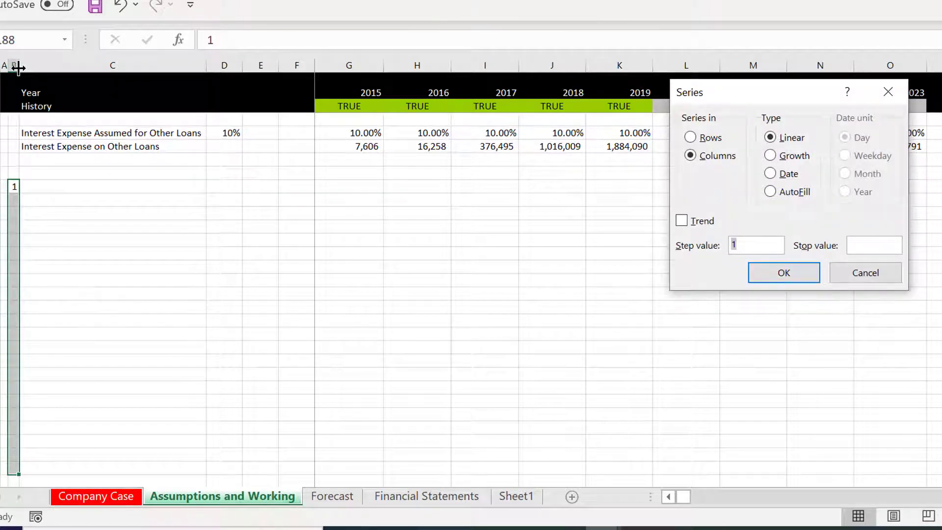
{"action": "key", "text": "alt+c"}
{"action": "key", "text": "alt+l"}
{"action": "key", "text": "Return"}
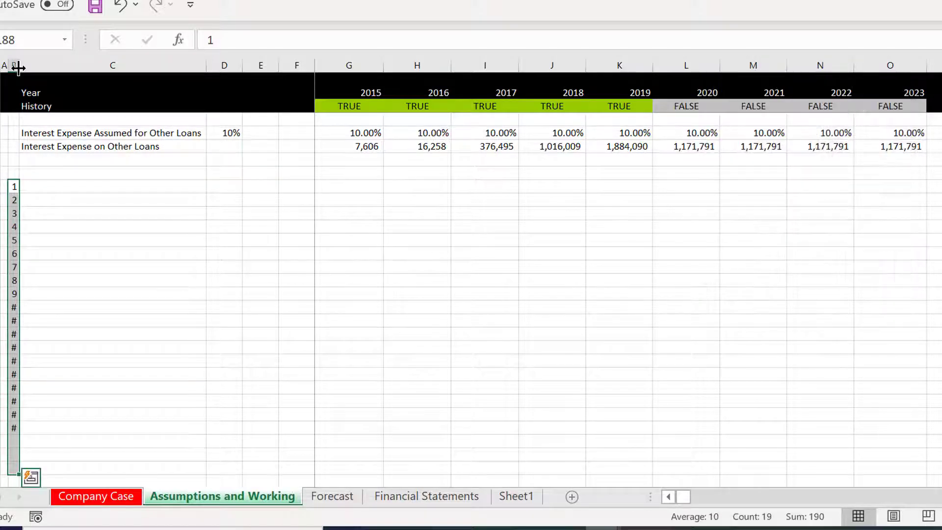
{"action": "left_click", "coordinate": [84, 147]}
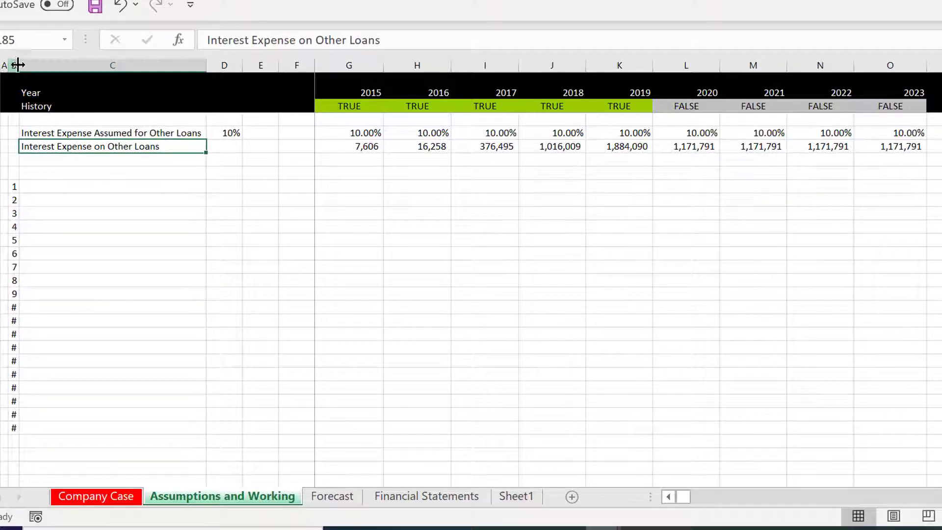
{"action": "left_click_drag", "start_coordinate": [19, 65], "coordinate": [29, 68]}
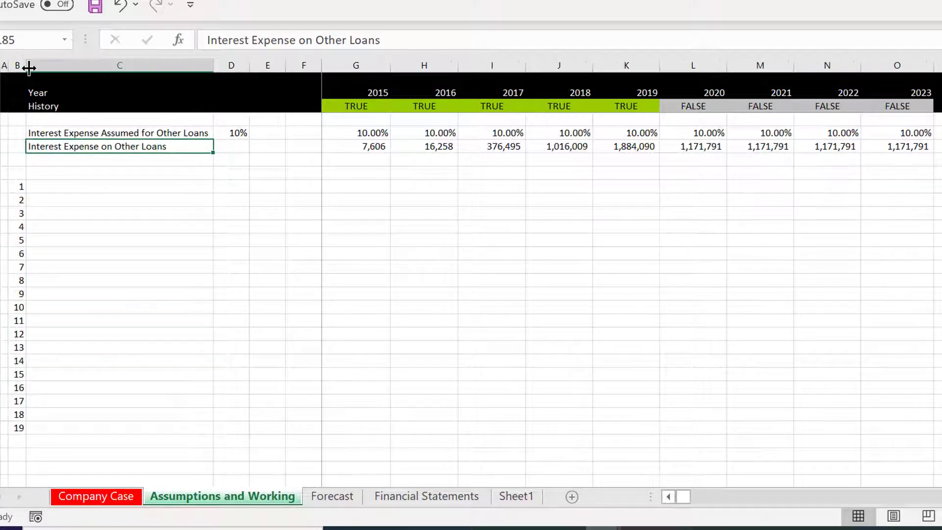
- Begin a MATCH formula in D188, on the row numbered 1 in the new series
{"action": "key", "text": "Up"}
{"action": "key", "text": "Down"}
{"action": "key", "text": "Down"}
{"action": "key", "text": "Down"}
{"action": "key", "text": "Down"}
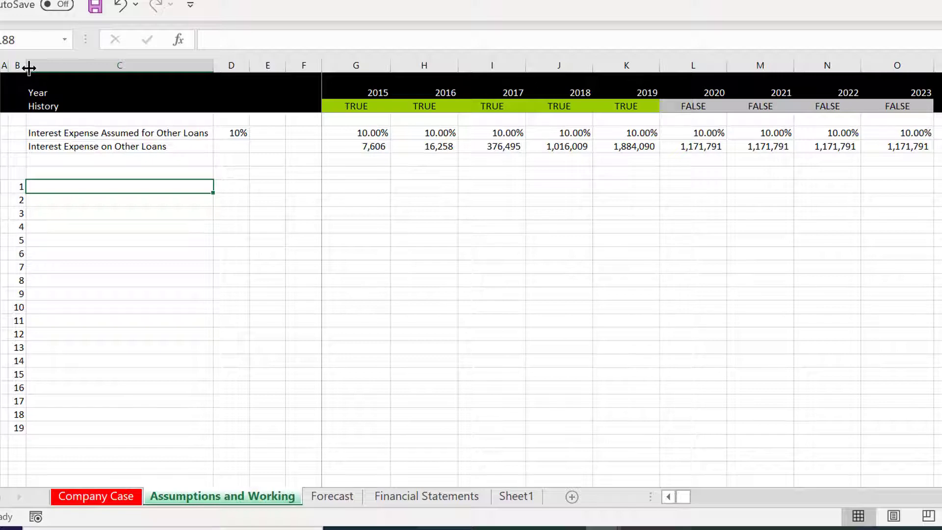
{"action": "key", "text": "Right"}
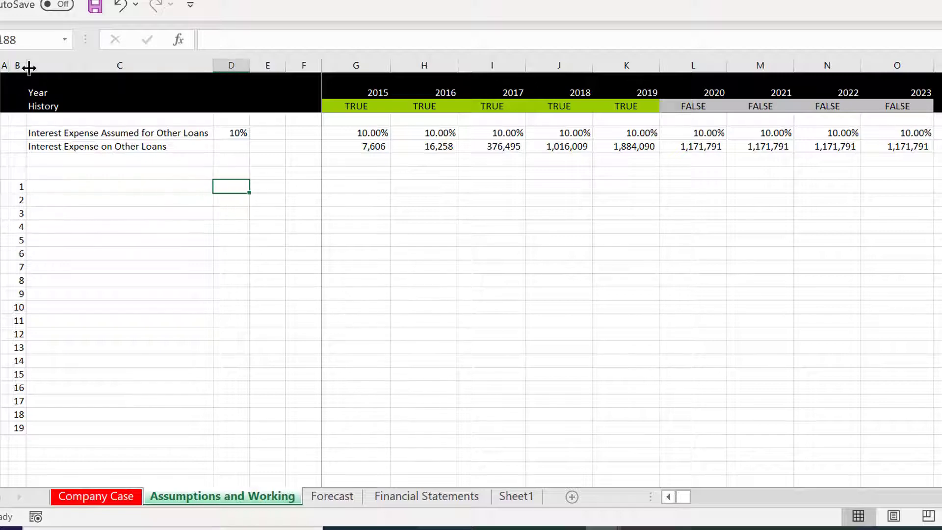
{"action": "type", "text": "=m"}
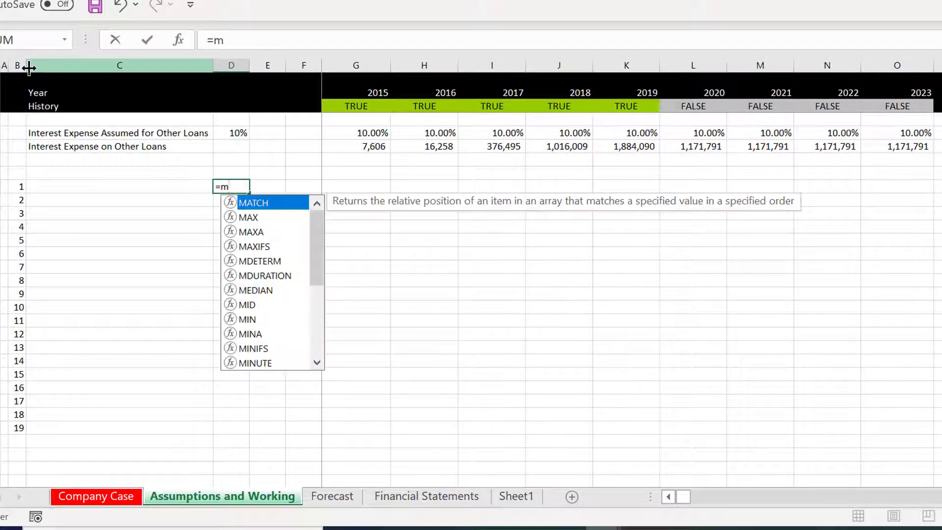
{"action": "key", "text": "Tab"}
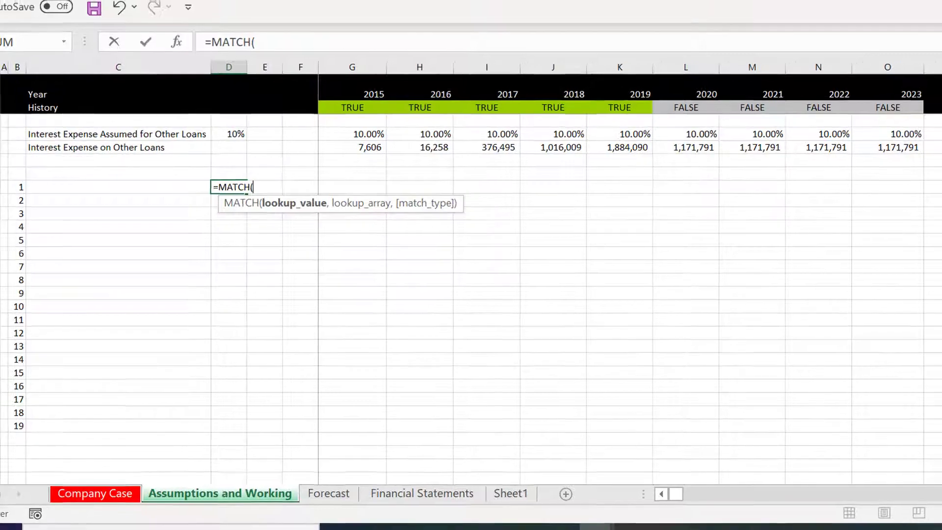
{"action": "left_click", "coordinate": [921, 85]}
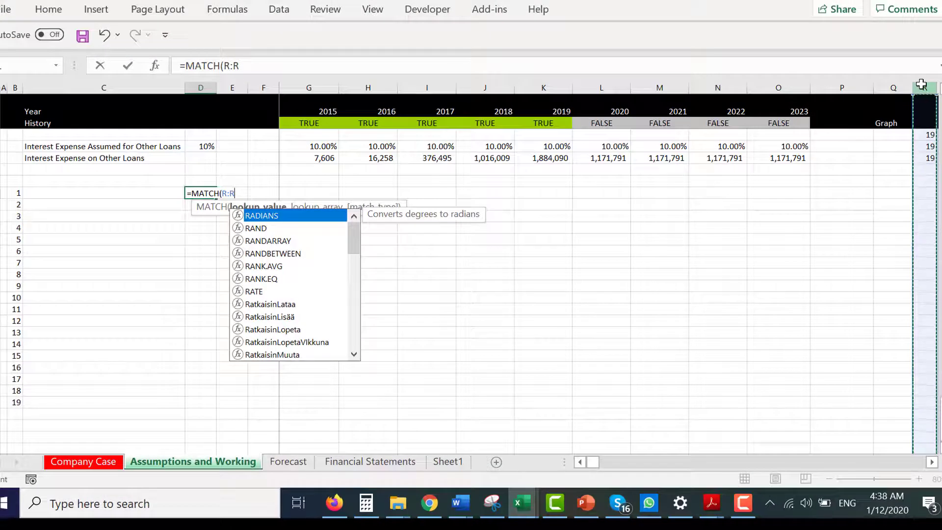
{"action": "type", "text": ","}
{"action": "key", "text": "BackSpace"}
{"action": "key", "text": "BackSpace"}
{"action": "key", "text": "BackSpace"}
{"action": "key", "text": "BackSpace"}
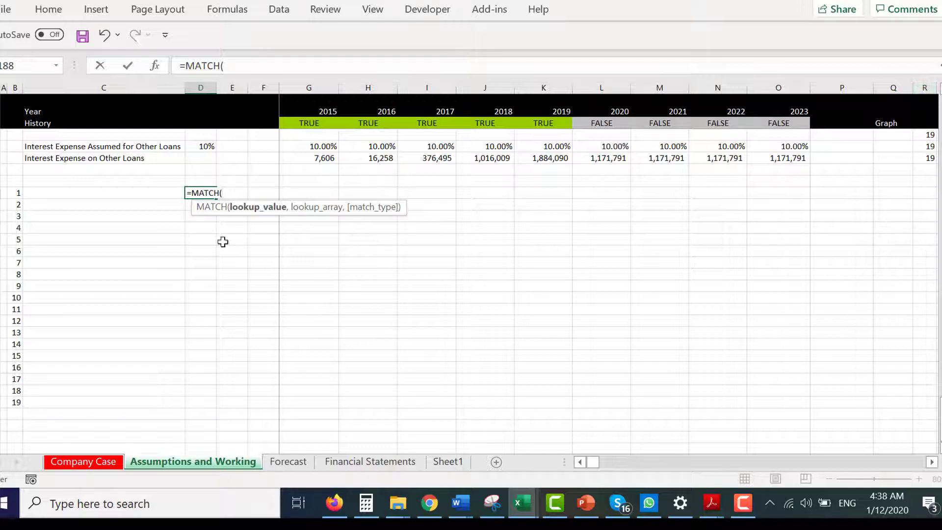
- Use the series number in B188 as the lookup value of the MATCH formula
{"action": "left_click", "coordinate": [14, 196]}
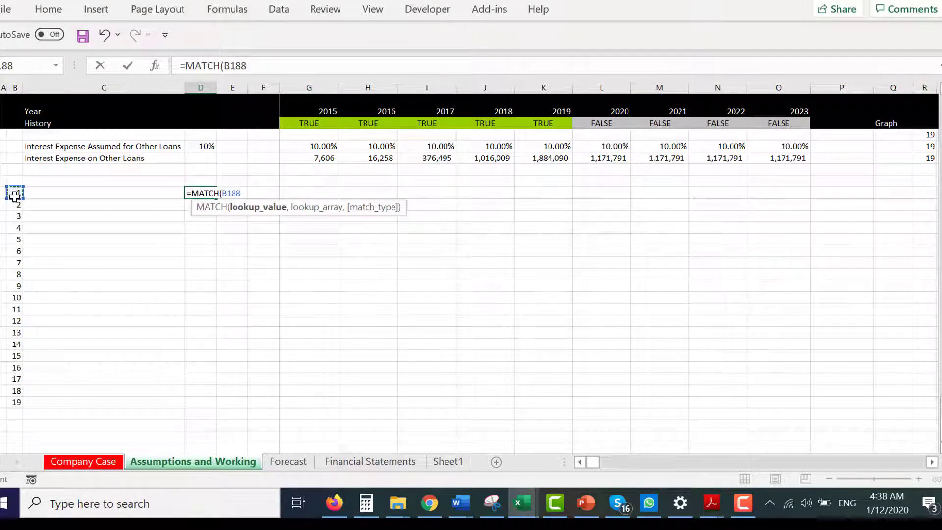
{"action": "type", "text": ","}
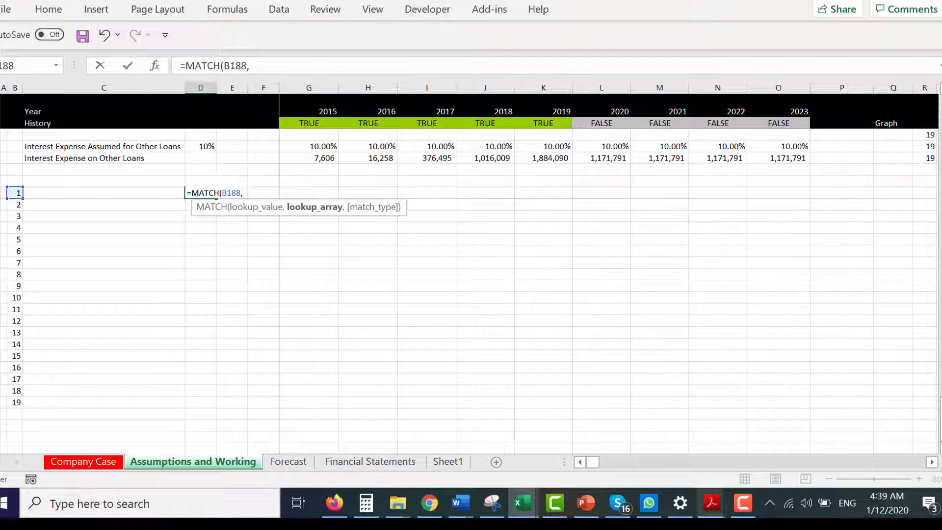
{"action": "left_click", "coordinate": [743, 503]}
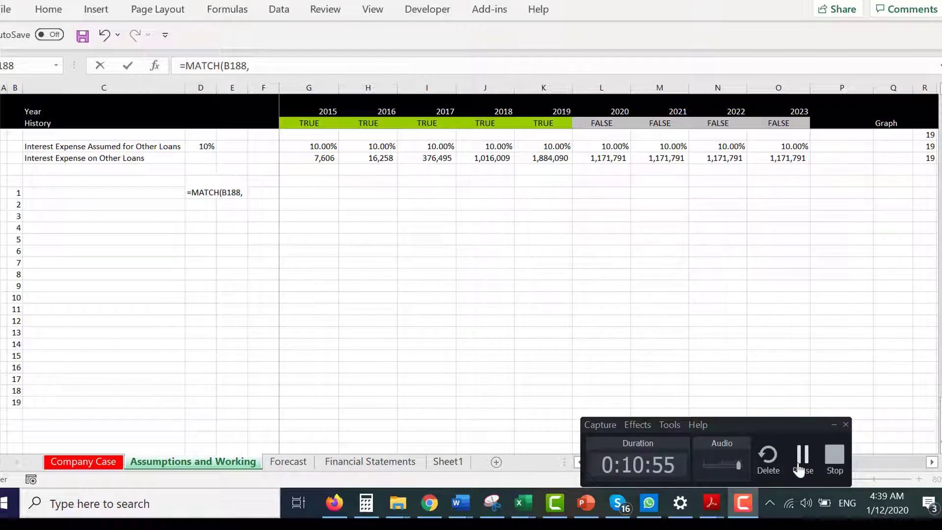
{"action": "left_click", "coordinate": [799, 466]}
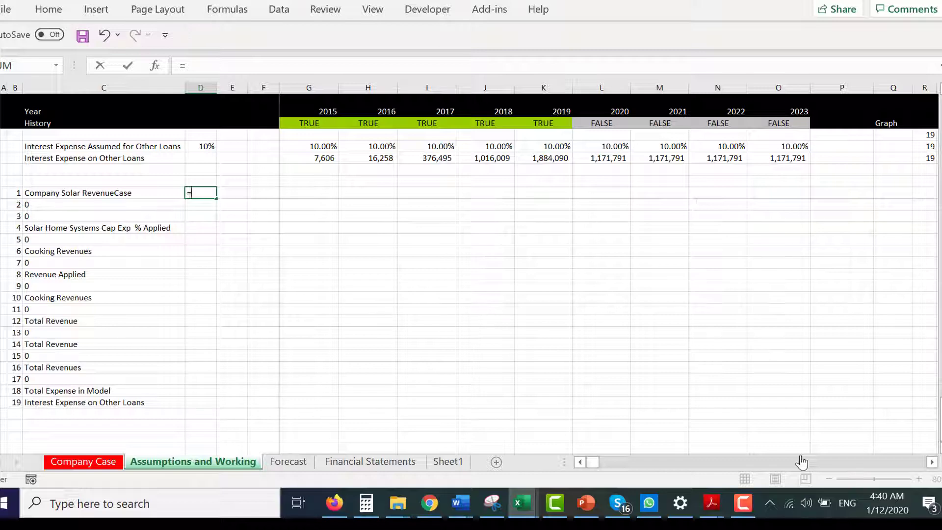
- Enter =MATCH(B188,R:R,1) in D188 to find the first series number in the counter column R
{"action": "type", "text": "=ma"}
{"action": "key", "text": "Tab"}
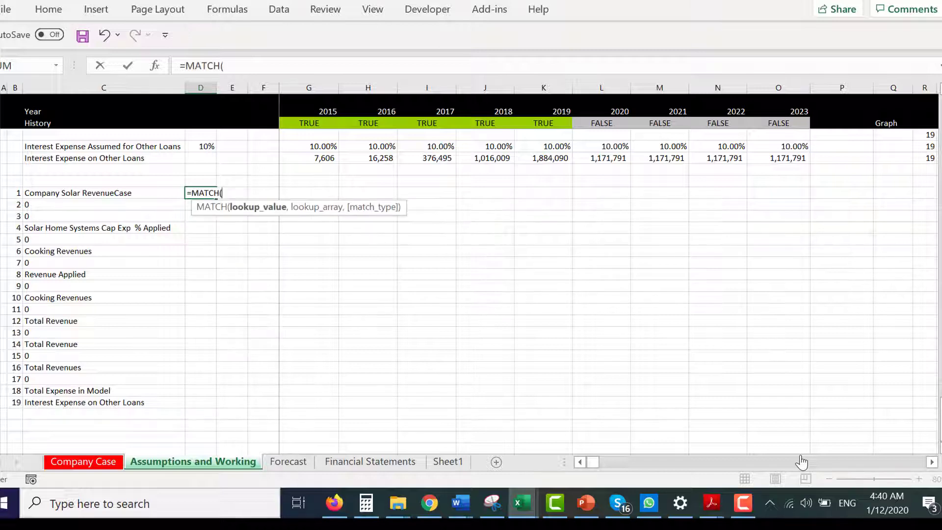
{"action": "key", "text": "Left"}
{"action": "key", "text": "Left"}
{"action": "type", "text": ","}
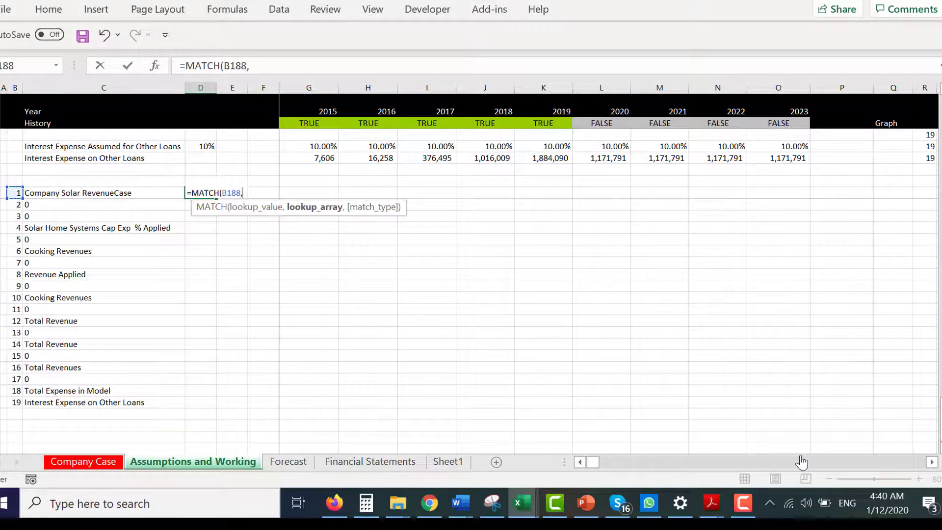
{"action": "left_click", "coordinate": [921, 89]}
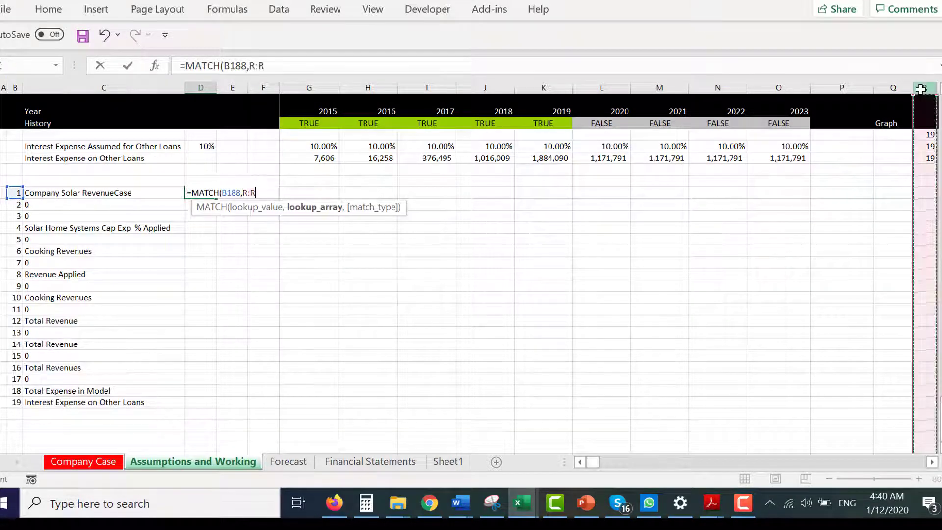
{"action": "type", "text": ",1"}
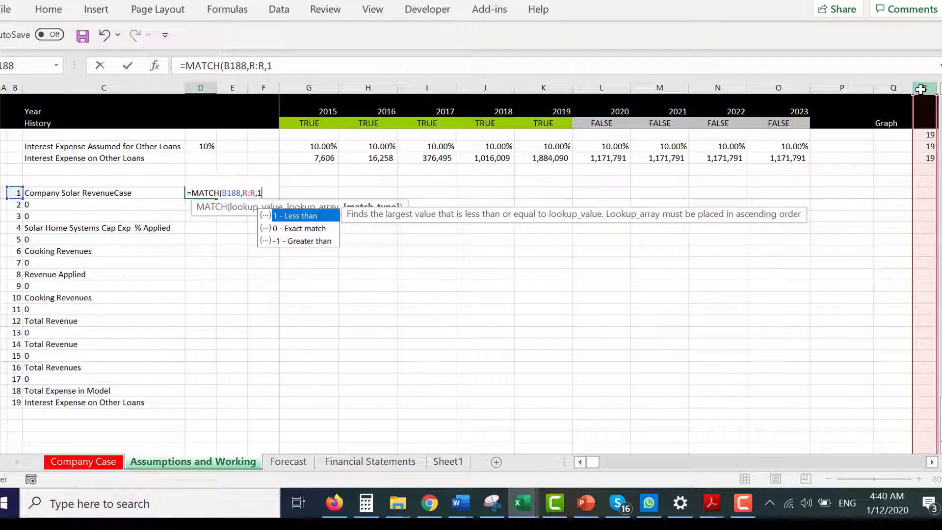
{"action": "key", "text": "Return"}
{"action": "key", "text": "Up"}
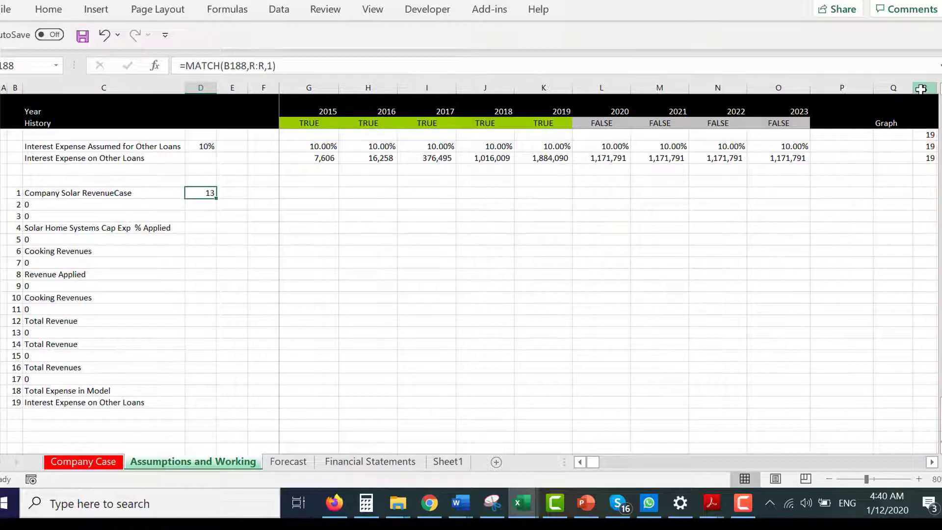
- Copy the MATCH formula from D188 down column D to the row numbered 19
{"action": "key", "text": "shift+Down"}
{"action": "key", "text": "shift+Down"}
{"action": "key", "text": "shift+Down"}
{"action": "key", "text": "shift+Down"}
{"action": "key", "text": "shift+Down"}
{"action": "key", "text": "shift+Down"}
{"action": "key", "text": "shift+Down"}
{"action": "key", "text": "shift+Down"}
{"action": "key", "text": "shift+Down"}
{"action": "key", "text": "shift+Down"}
{"action": "key", "text": "shift+Down"}
{"action": "key", "text": "shift+Down"}
{"action": "key", "text": "shift+Down"}
{"action": "key", "text": "shift+Down"}
{"action": "key", "text": "shift+Down"}
{"action": "key", "text": "shift+Down"}
{"action": "key", "text": "shift+Down"}
{"action": "key", "text": "shift+Down"}
{"action": "key", "text": "shift+Down"}
{"action": "key", "text": "shift+Down"}
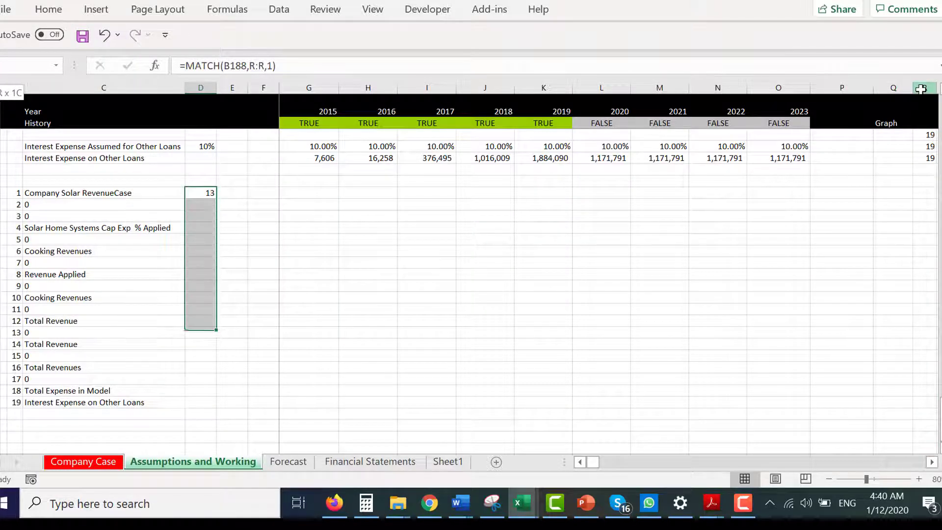
{"action": "key", "text": "shift+Up"}
{"action": "key", "text": "shift+Up"}
{"action": "key", "text": "shift+Up"}
{"action": "key", "text": "shift+Up"}
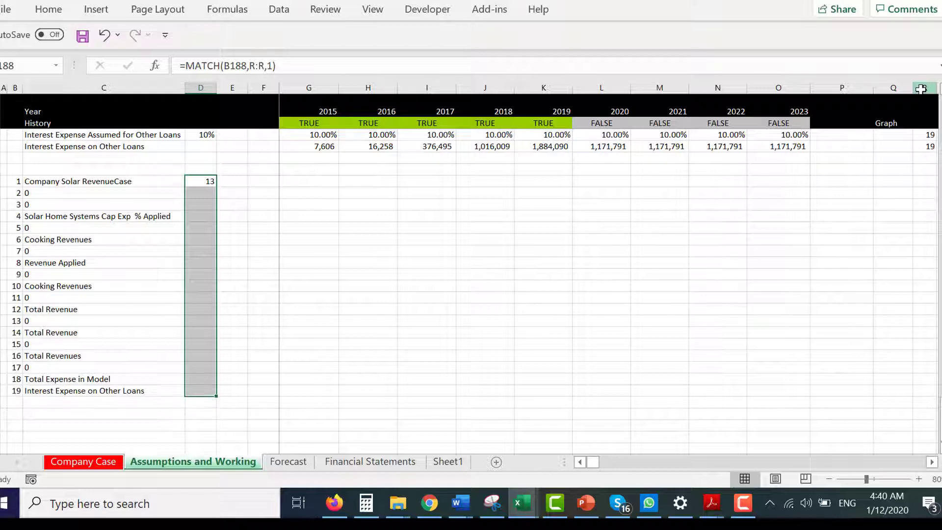
{"action": "key", "text": "ctrl+d"}
{"action": "key", "text": "Up"}
{"action": "key", "text": "Down"}
- Set the match type in D188 to 0 for an exact match and fill the formula down to the row numbered 19
{"action": "key", "text": "F2"}
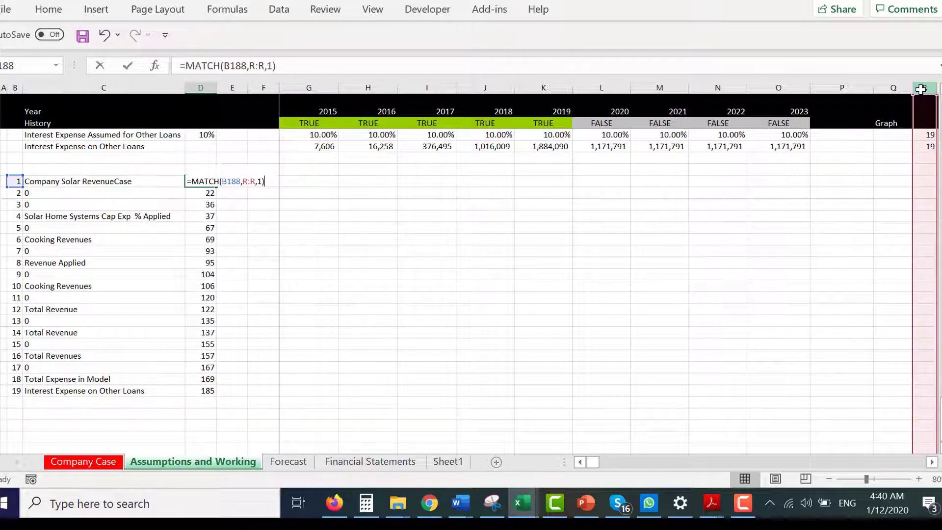
{"action": "key", "text": "BackSpace"}
{"action": "key", "text": "BackSpace"}
{"action": "type", "text": "0"}
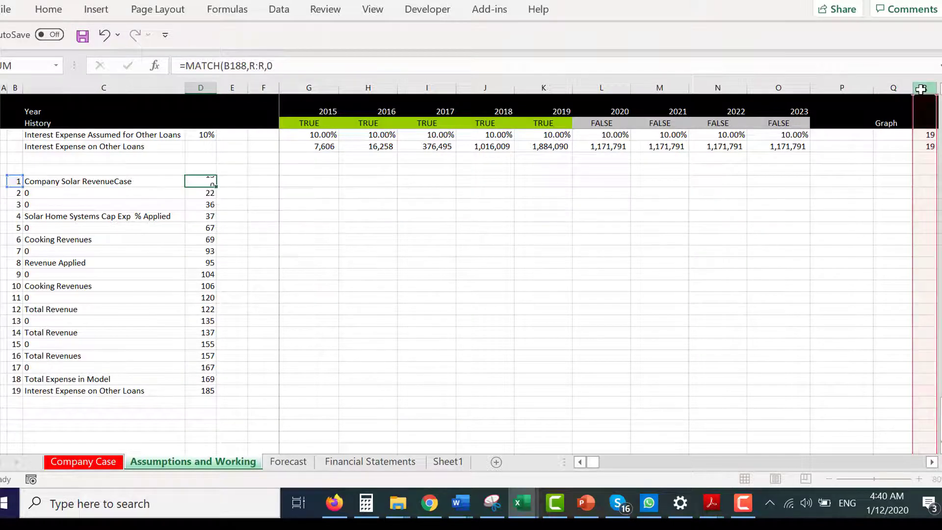
{"action": "key", "text": "ctrl+Return"}
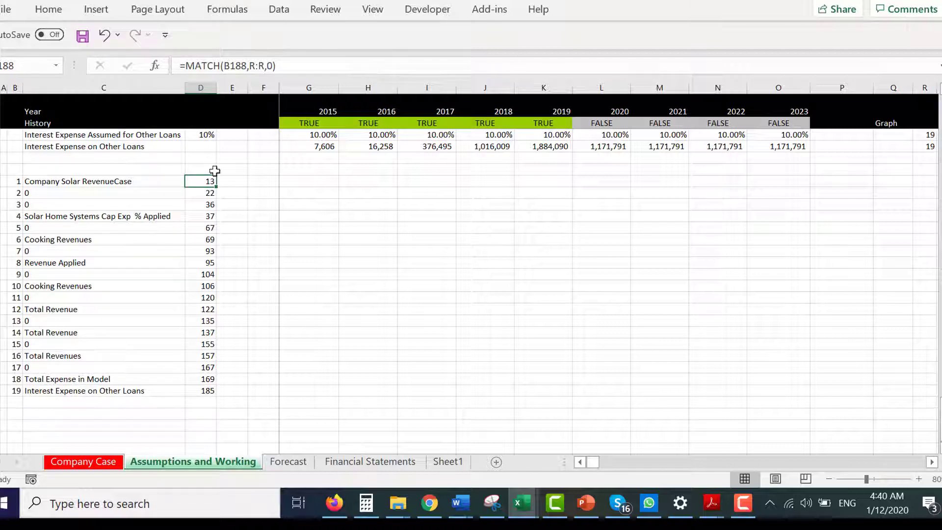
{"action": "double_click", "coordinate": [216, 190]}
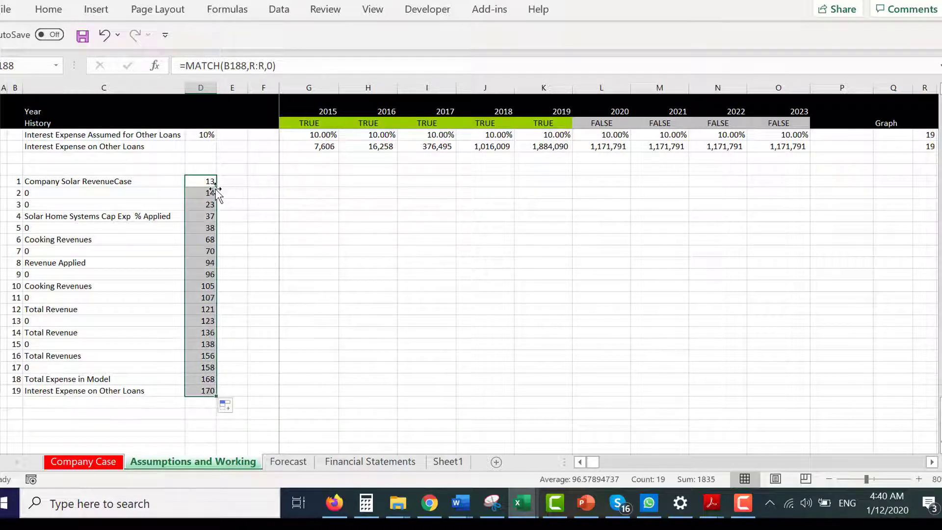
- Replace the LOOKUP formula in C188 with =INDEX(C:C,$D188), locking the column of the row-number reference
{"action": "key", "text": "Down"}
{"action": "key", "text": "Left"}
{"action": "key", "text": "Up"}
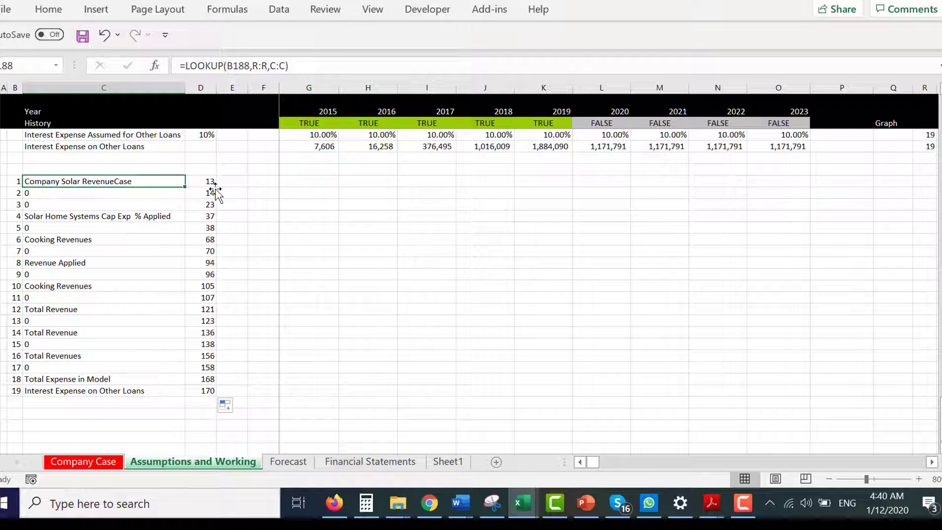
{"action": "type", "text": "=INDEX("}
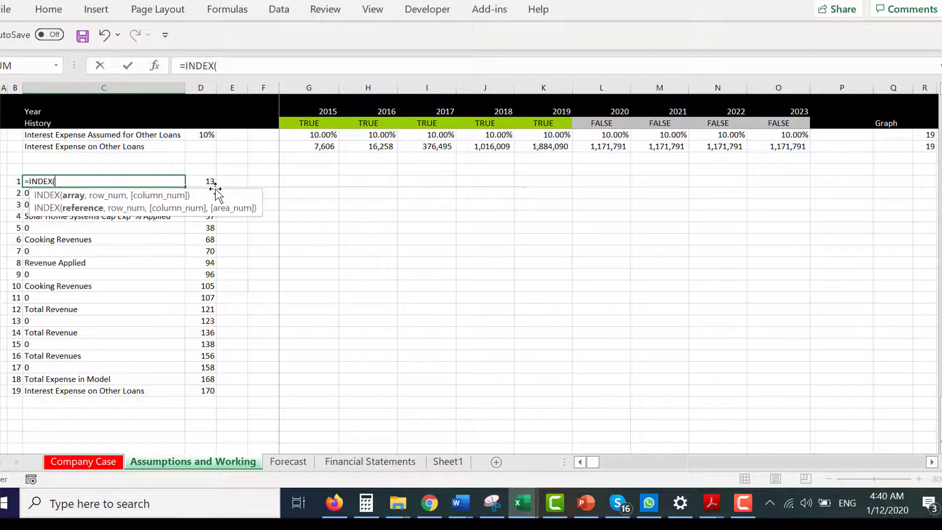
{"action": "left_click", "coordinate": [99, 86]}
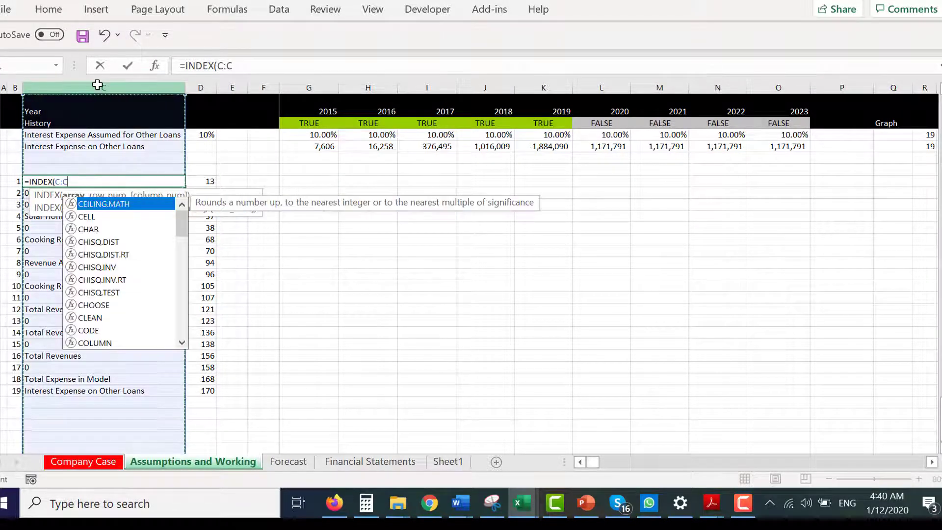
{"action": "type", "text": ","}
{"action": "key", "text": "Right"}
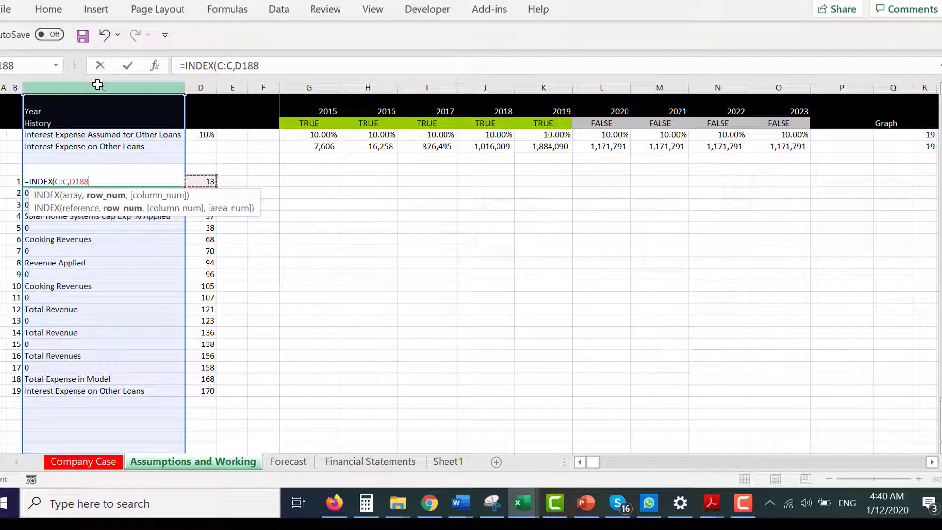
{"action": "key", "text": "F4"}
{"action": "key", "text": "F4"}
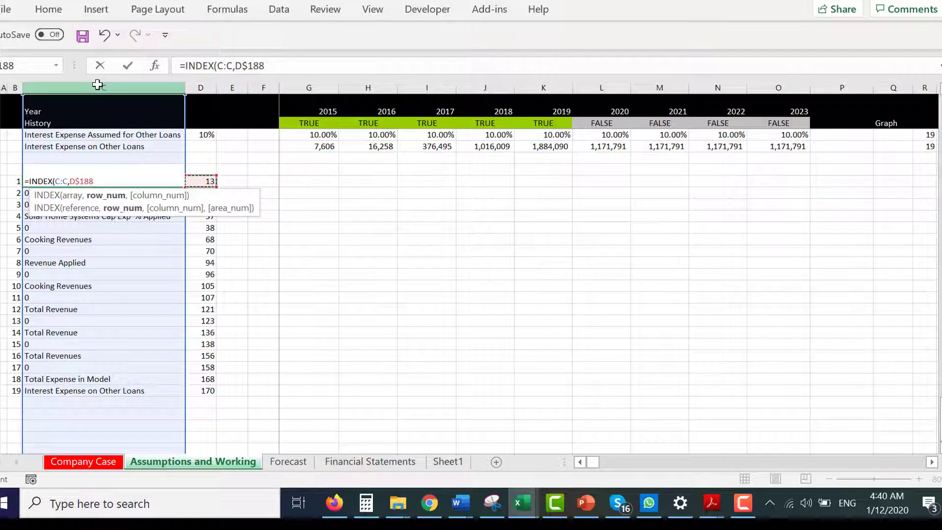
{"action": "key", "text": "F4"}
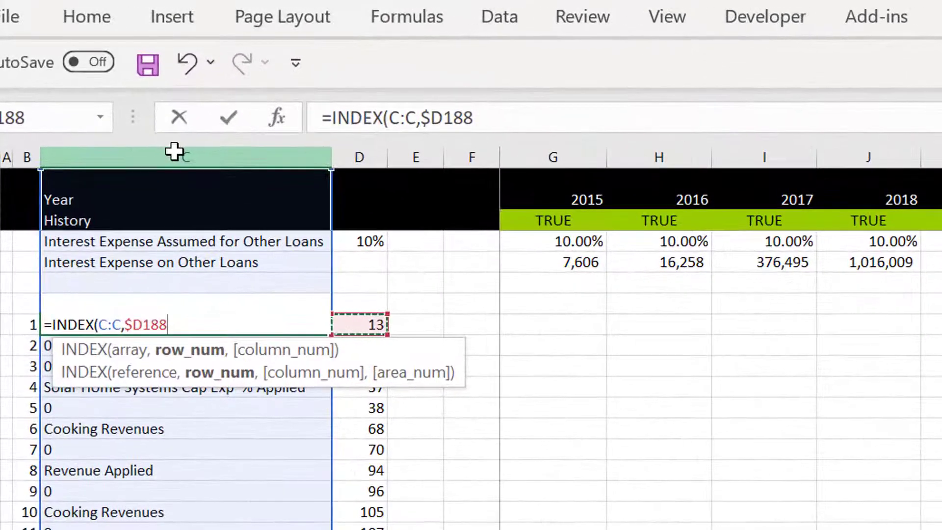
{"action": "key", "text": "ctrl+Return"}
{"action": "key", "text": "Down"}
{"action": "key", "text": "Up"}
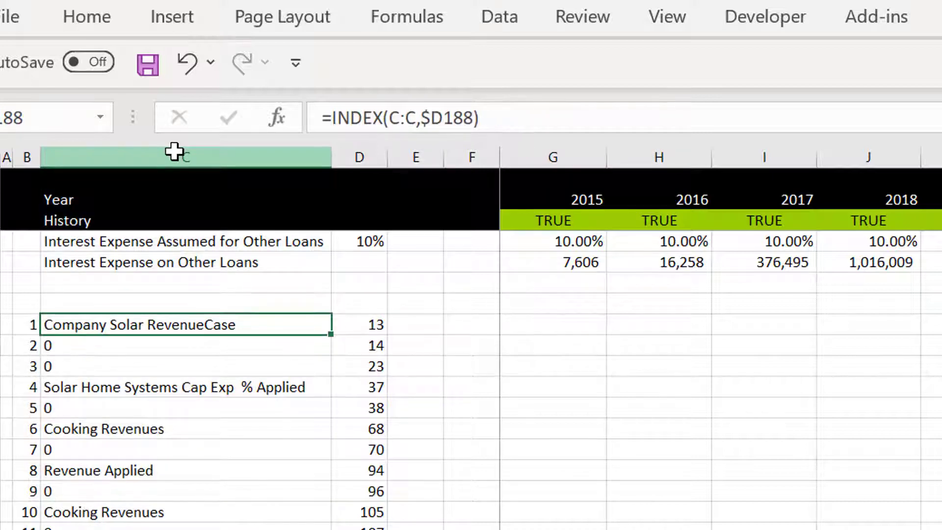
- Copy the INDEX title formula from C188 down column C to the end of the numbered list
{"action": "key", "text": "shift+Down"}
{"action": "key", "text": "shift+Down"}
{"action": "key", "text": "shift+Down"}
{"action": "key", "text": "shift+Down"}
{"action": "key", "text": "shift+Down"}
{"action": "key", "text": "shift+Down"}
{"action": "key", "text": "shift+Down"}
{"action": "key", "text": "shift+Down"}
{"action": "key", "text": "shift+Down"}
{"action": "key", "text": "shift+Down"}
{"action": "key", "text": "shift+Down"}
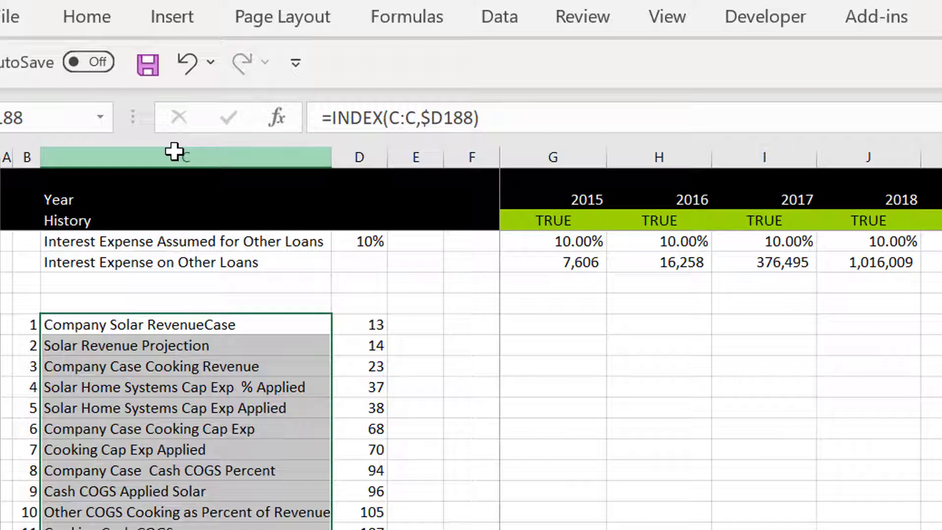
- Check the titles and INDEX formulas in column C against the row numbers in column D
{"action": "key", "text": "Down"}
{"action": "key", "text": "Down"}
{"action": "key", "text": "Down"}
{"action": "key", "text": "Down"}
{"action": "key", "text": "Down"}
{"action": "key", "text": "Down"}
{"action": "key", "text": "Down"}
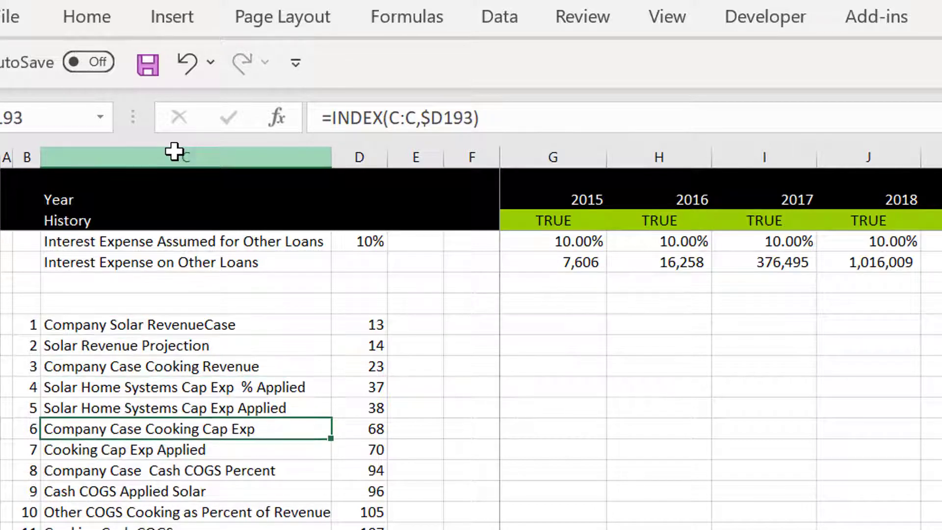
{"action": "key", "text": "Down"}
{"action": "key", "text": "Up"}
{"action": "key", "text": "Up"}
{"action": "key", "text": "Up"}
{"action": "key", "text": "Up"}
{"action": "key", "text": "Up"}
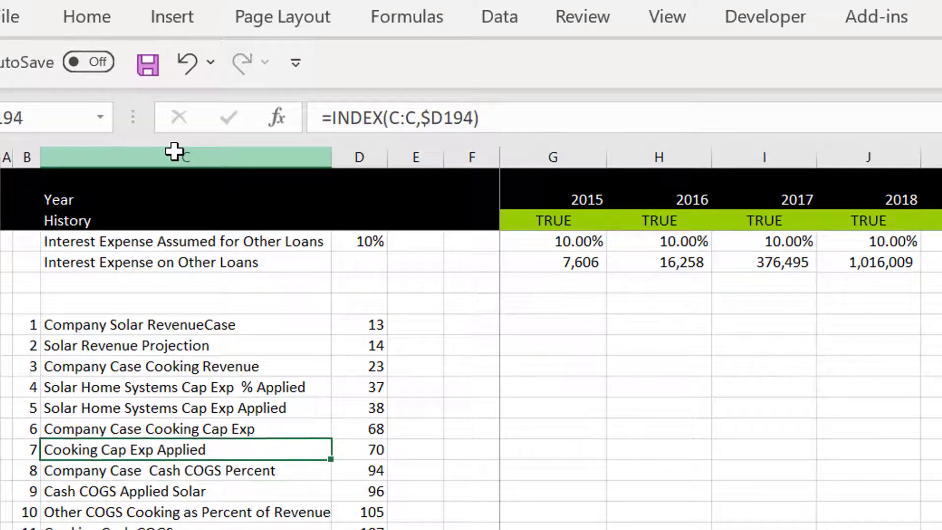
{"action": "key", "text": "Up"}
{"action": "key", "text": "Up"}
{"action": "key", "text": "Up"}
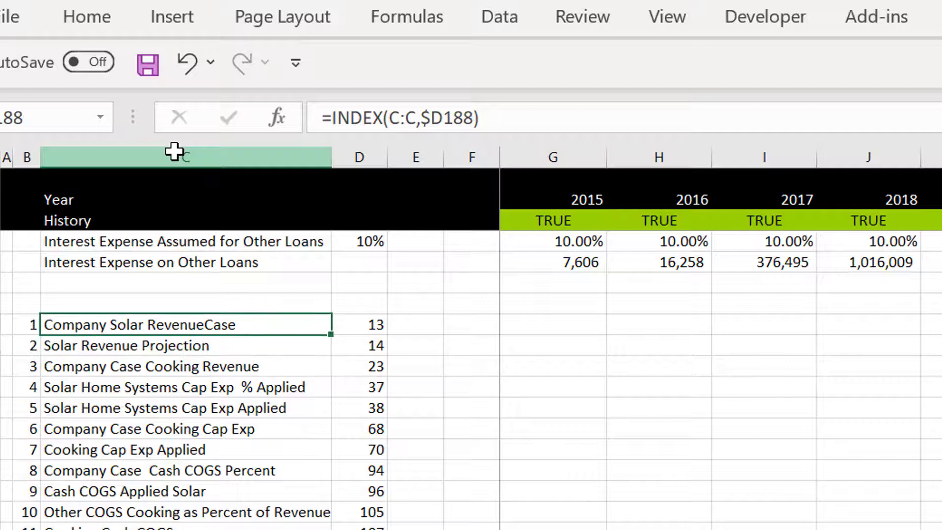
- Enter =INDEX(G:G,$D188) in G188 to retrieve the 2015 value of the first numbered item
{"action": "key", "text": "Right"}
{"action": "key", "text": "Right"}
{"action": "key", "text": "Right"}
{"action": "key", "text": "Right"}
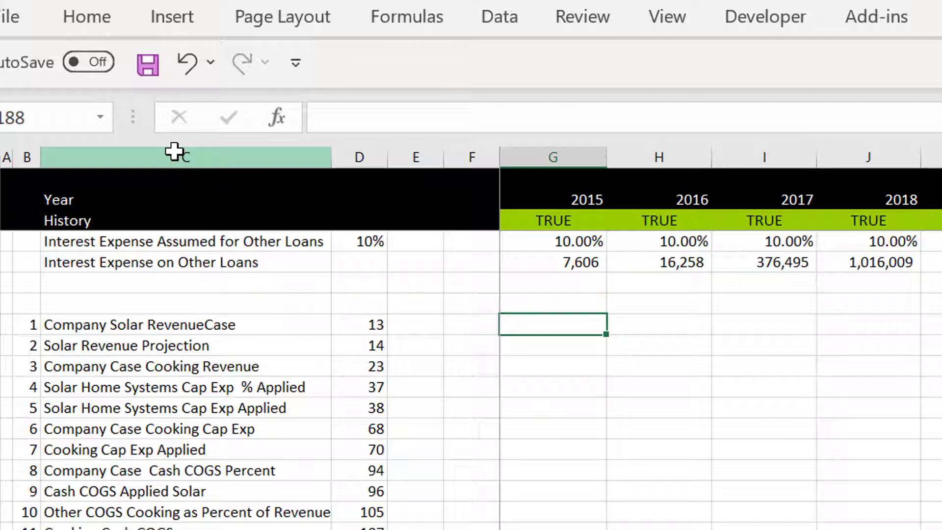
{"action": "type", "text": "=in"}
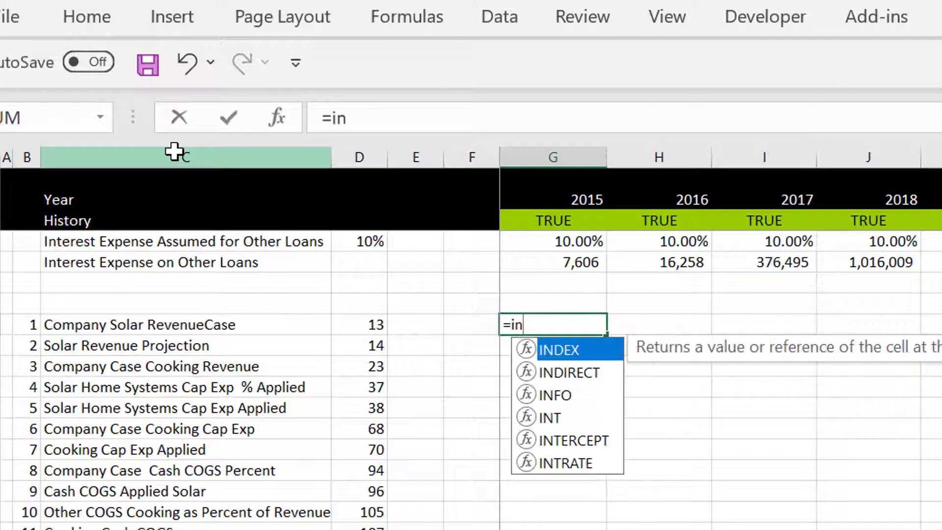
{"action": "key", "text": "Tab"}
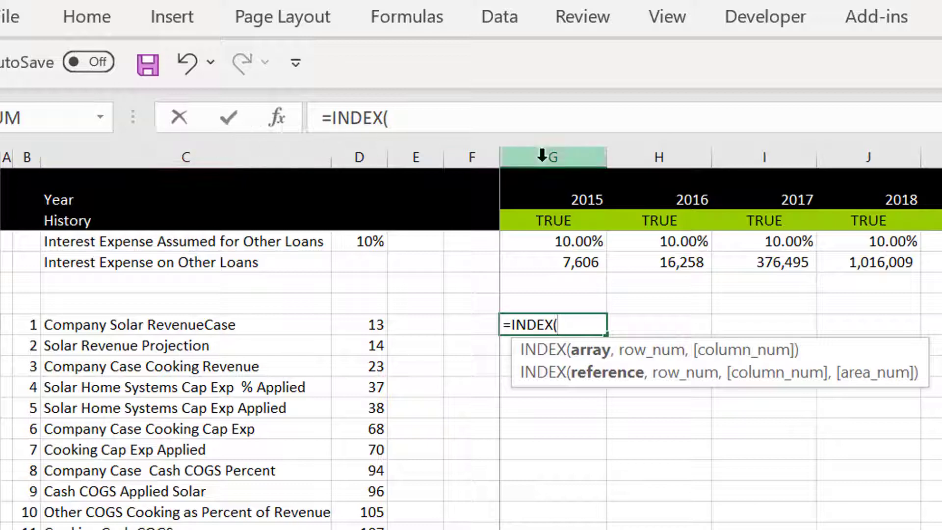
{"action": "left_click", "coordinate": [541, 160]}
{"action": "type", "text": ","}
{"action": "key", "text": "Left"}
{"action": "key", "text": "Left"}
{"action": "key", "text": "Left"}
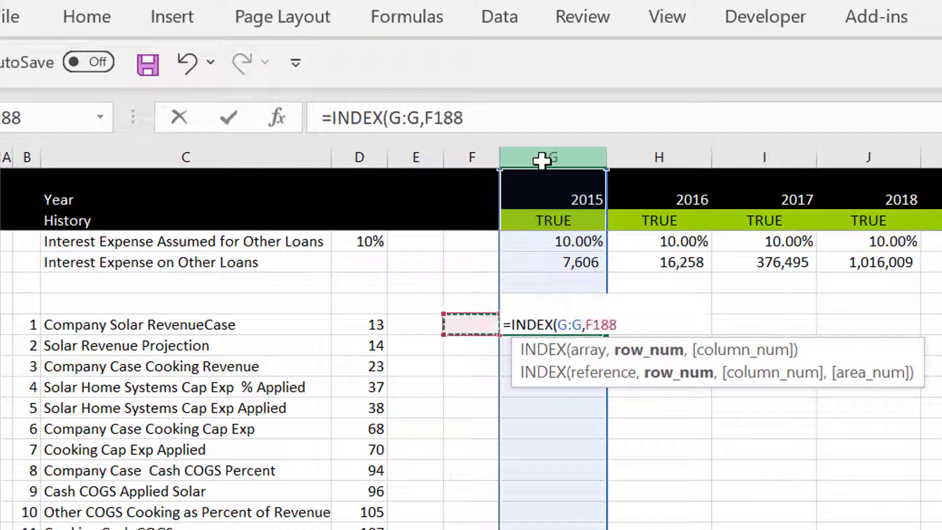
{"action": "key", "text": "F4"}
{"action": "key", "text": "F4"}
{"action": "key", "text": "F4"}
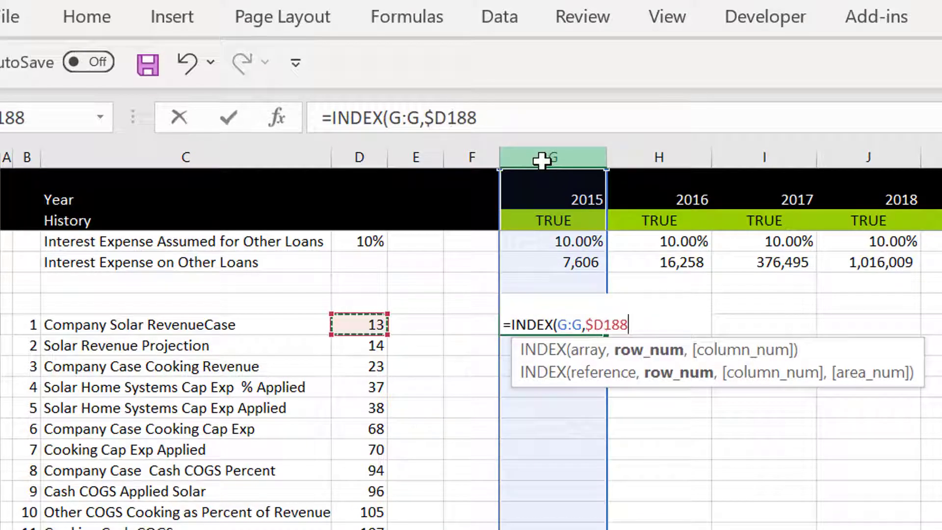
{"action": "type", "text": ")"}
{"action": "key", "text": "Return"}
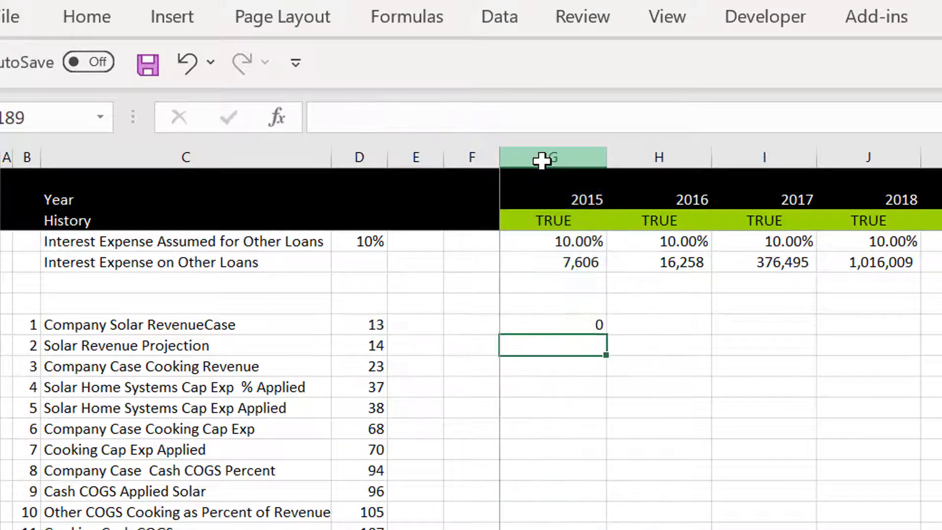
- Copy the INDEX formula from G188 across row 188 through the 2023 column
{"action": "key", "text": "Up"}
{"action": "key", "text": "shift+Right"}
{"action": "key", "text": "shift+Right"}
{"action": "key", "text": "shift+Right"}
{"action": "key", "text": "shift+Right"}
{"action": "key", "text": "shift+Right"}
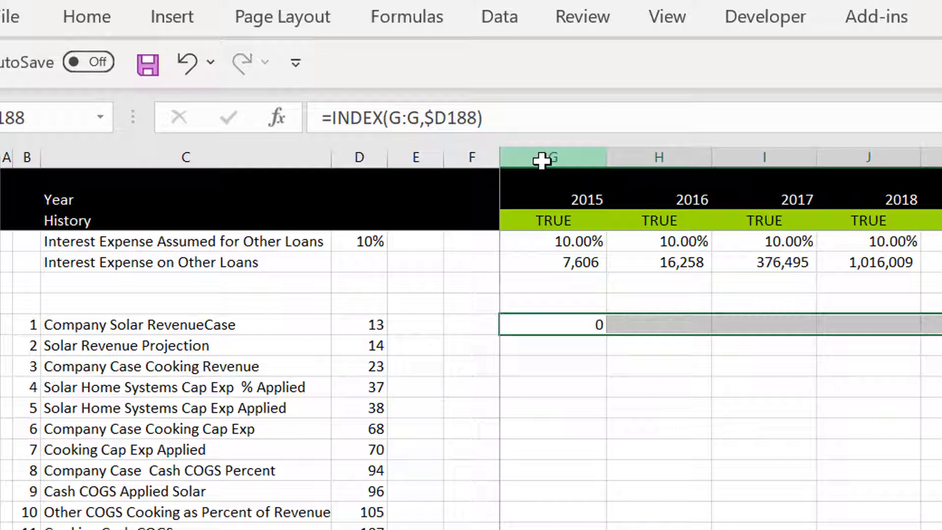
{"action": "key", "text": "Left"}
{"action": "key", "text": "Right"}
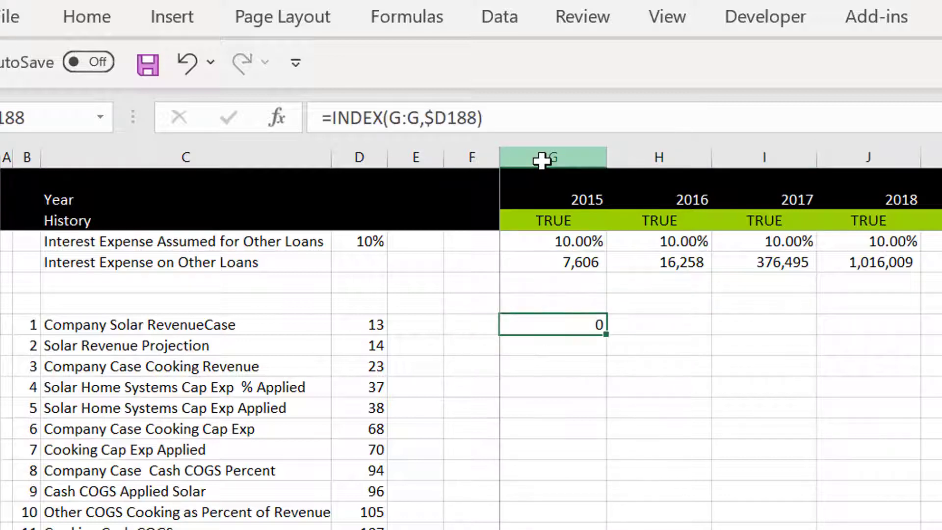
{"action": "key", "text": "ctrl+shift+Right"}
{"action": "key", "text": "ctrl+r"}
- Fill the year formulas in row 188 down to the row numbered 19
{"action": "key", "text": "shift+Down"}
{"action": "key", "text": "shift+Down"}
{"action": "key", "text": "shift+Down"}
{"action": "key", "text": "shift+Down"}
{"action": "key", "text": "shift+Down"}
{"action": "key", "text": "shift+Down"}
{"action": "key", "text": "shift+Down"}
{"action": "key", "text": "shift+Down"}
{"action": "key", "text": "shift+Down"}
{"action": "key", "text": "shift+Down"}
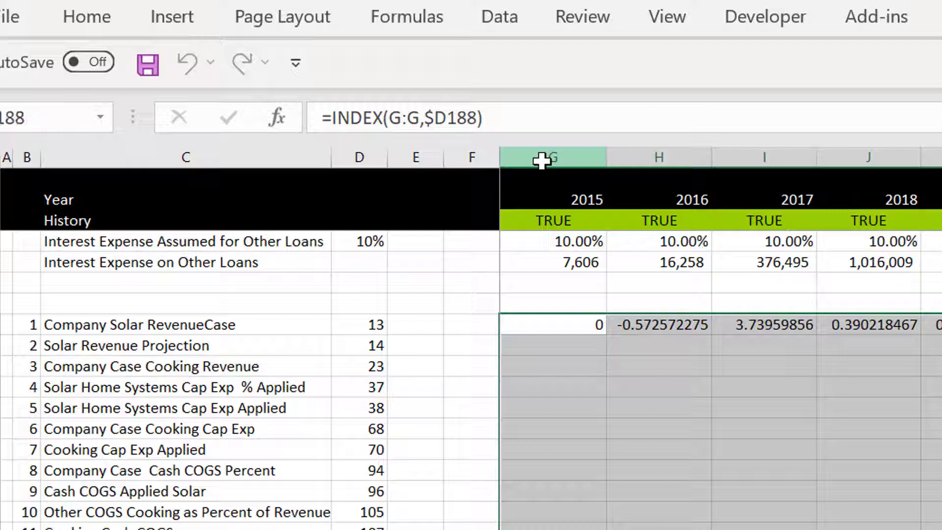
{"action": "key", "text": "ctrl+d"}
- Review the completed list of titles, row numbers and yearly values from item 1 to item 19
{"action": "key", "text": "Left"}
{"action": "key", "text": "Left"}
{"action": "key", "text": "Left"}
{"action": "key", "text": "Left"}
{"action": "key", "text": "Left"}
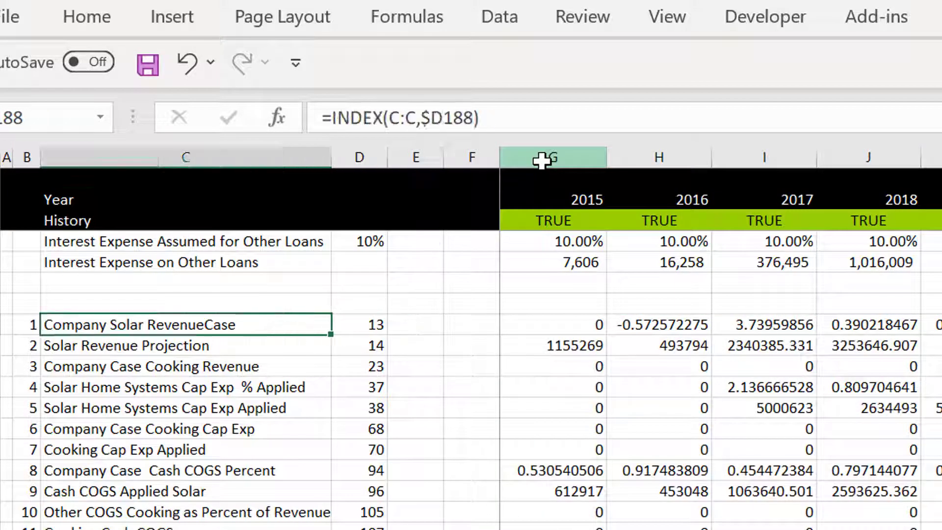
{"action": "key", "text": "Down"}
{"action": "key", "text": "Down"}
{"action": "key", "text": "Down"}
{"action": "key", "text": "Down"}
{"action": "key", "text": "Down"}
{"action": "key", "text": "Down"}
{"action": "key", "text": "Down"}
{"action": "key", "text": "Down"}
{"action": "key", "text": "Down"}
{"action": "key", "text": "Down"}
{"action": "key", "text": "Down"}
{"action": "key", "text": "Down"}
{"action": "key", "text": "Down"}
{"action": "key", "text": "Down"}
{"action": "key", "text": "Down"}
{"action": "key", "text": "Down"}
{"action": "key", "text": "Down"}
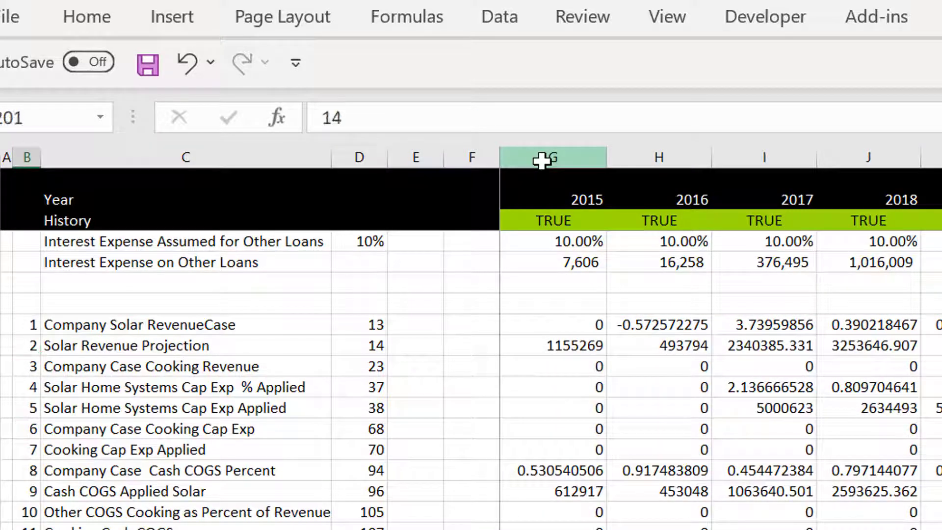
{"action": "key", "text": "Down"}
{"action": "key", "text": "Down"}
{"action": "key", "text": "Down"}
{"action": "key", "text": "Down"}
{"action": "key", "text": "Down"}
{"action": "key", "text": "Down"}
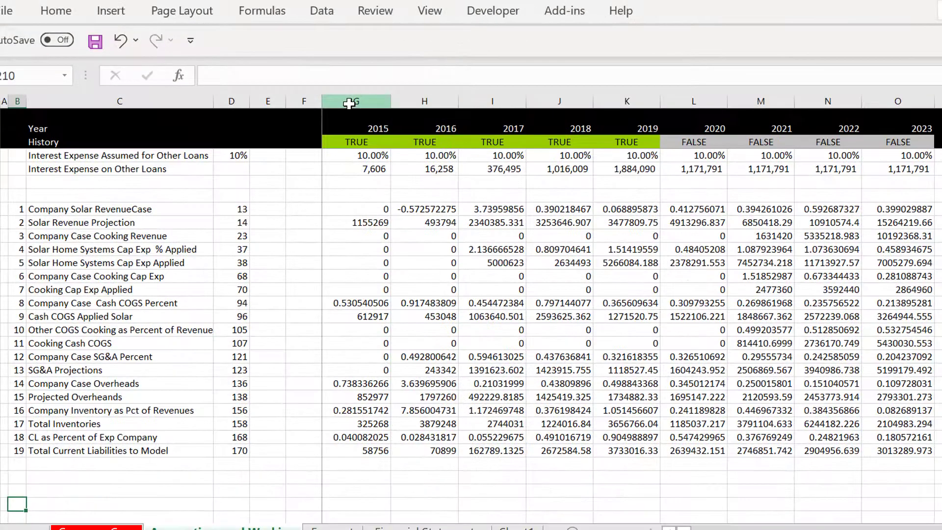
{"action": "key", "text": "Up"}
{"action": "key", "text": "Up"}
{"action": "key", "text": "Up"}
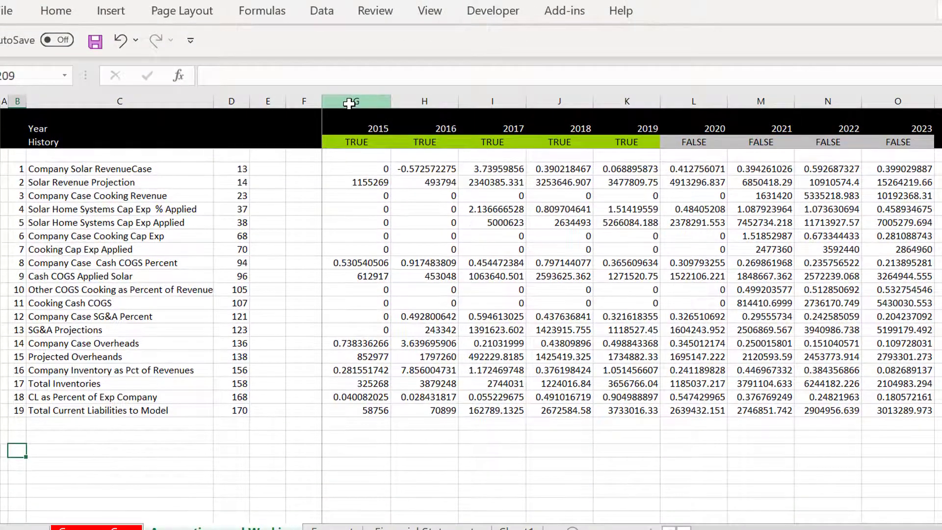
- Enter =G2 in G209, below the numbered list, to bring down the 2015 year heading
{"action": "key", "text": "Right"}
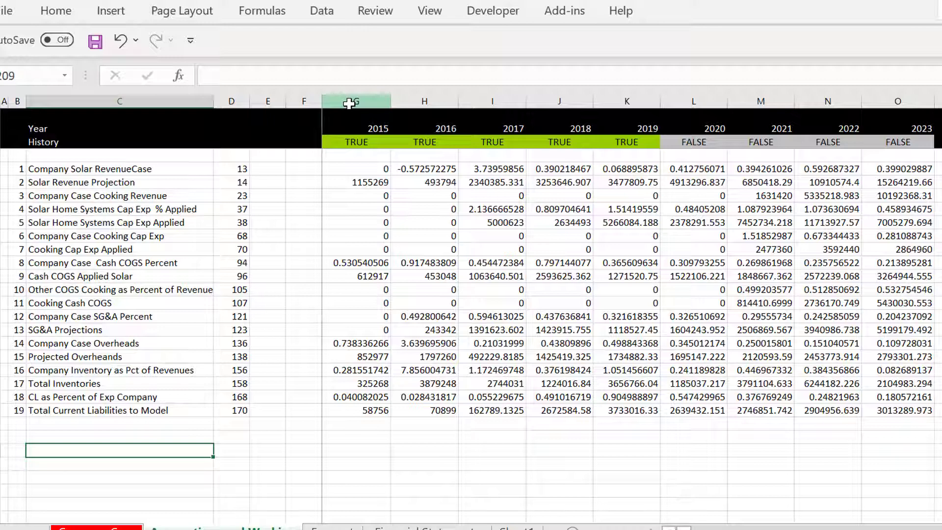
{"action": "key", "text": "Right"}
{"action": "key", "text": "Right"}
{"action": "key", "text": "Right"}
{"action": "key", "text": "Right"}
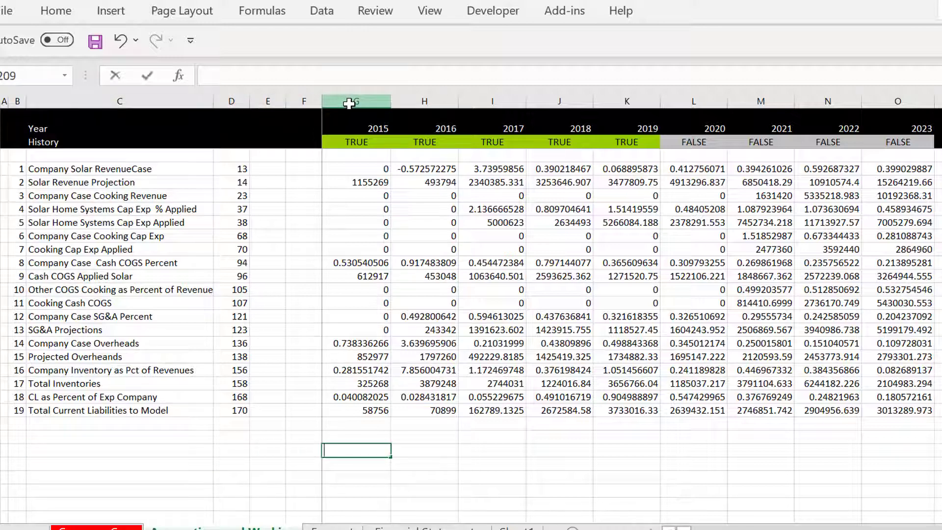
{"action": "type", "text": "="}
{"action": "left_click", "coordinate": [366, 126]}
{"action": "key", "text": "ctrl+Return"}
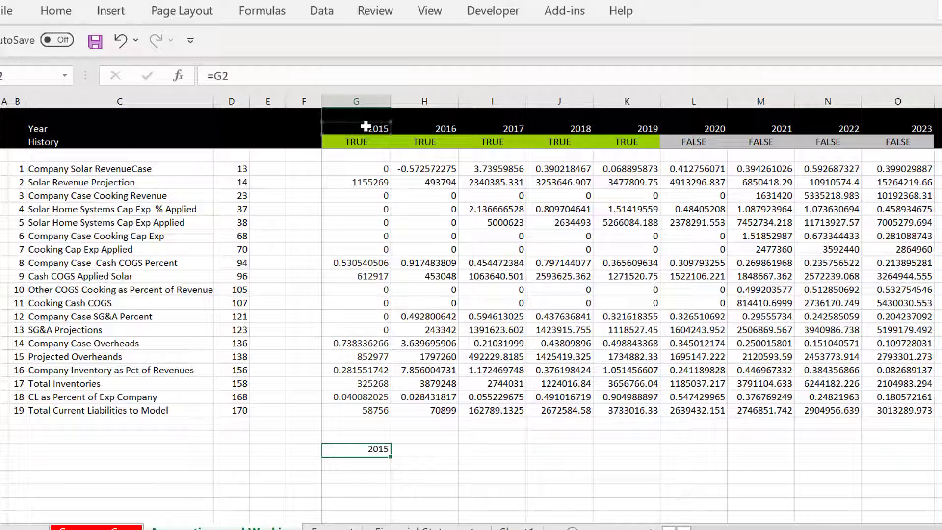
- Copy the year reference in G209 across row 209 through the 2023 column
{"action": "key", "text": "shift+Right"}
{"action": "key", "text": "shift+Right"}
{"action": "key", "text": "shift+Right"}
{"action": "key", "text": "shift+Right"}
{"action": "key", "text": "shift+Right"}
{"action": "key", "text": "shift+Right"}
{"action": "key", "text": "shift+Right"}
{"action": "key", "text": "Left"}
{"action": "key", "text": "Left"}
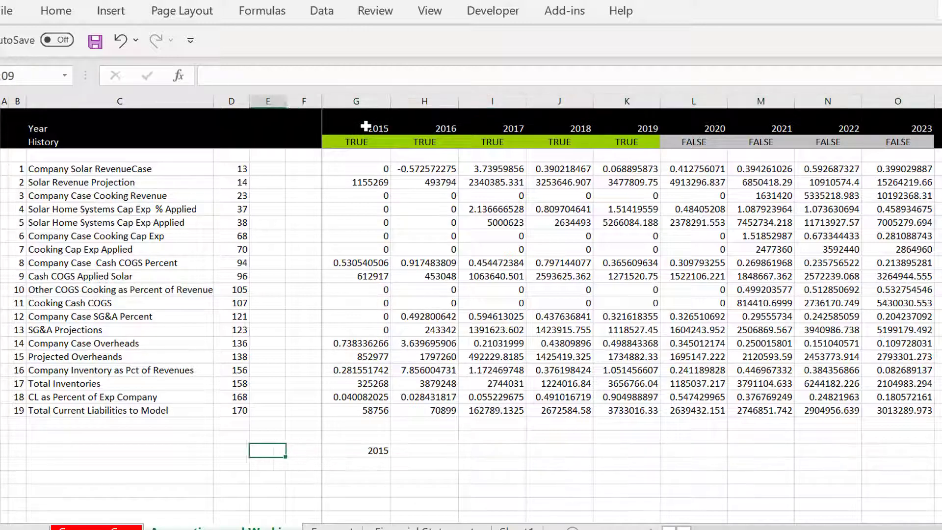
{"action": "key", "text": "Right"}
{"action": "key", "text": "Right"}
{"action": "key", "text": "Right"}
{"action": "key", "text": "Left"}
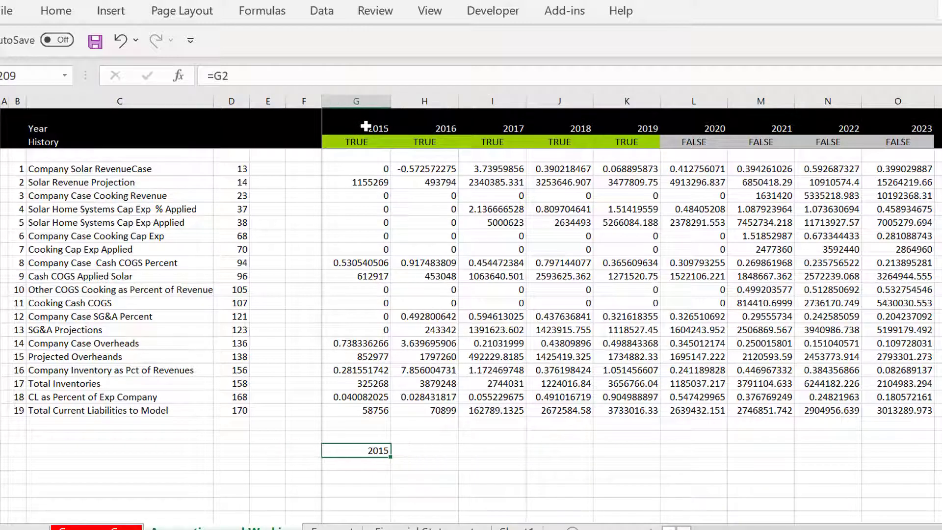
{"action": "key", "text": "ctrl+shift+r"}
- Insert two blank rows at row 208, between the numbered list and the new year headings
{"action": "key", "text": "Down"}
{"action": "key", "text": "Left"}
{"action": "key", "text": "Left"}
{"action": "key", "text": "Up"}
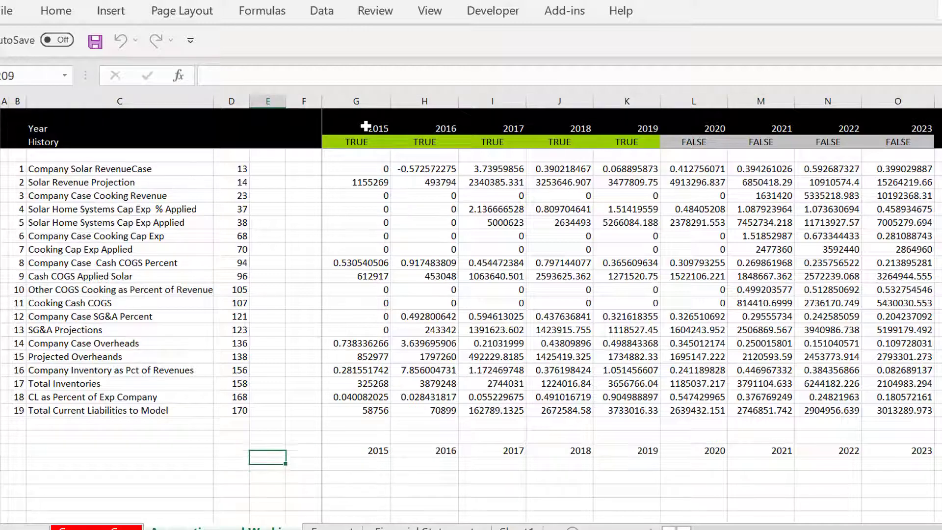
{"action": "key", "text": "Up"}
{"action": "key", "text": "Left"}
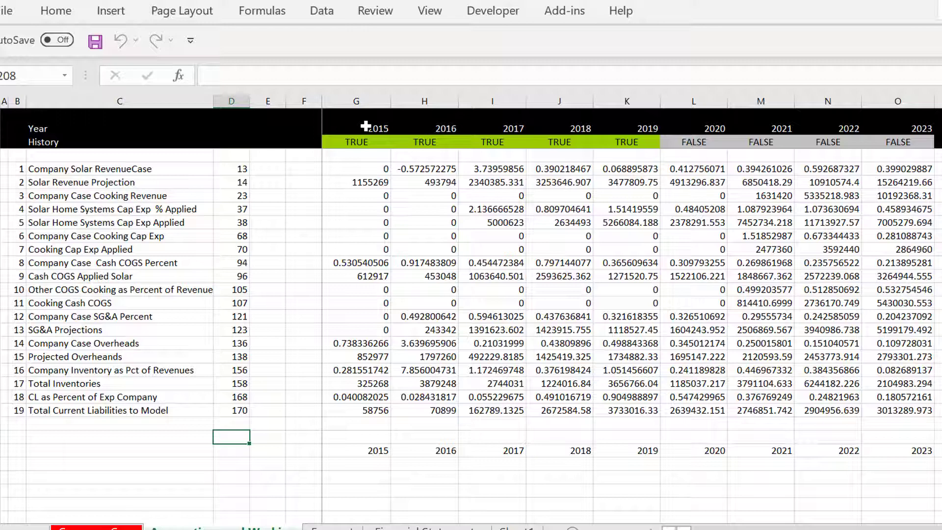
{"action": "key", "text": "shift+space"}
{"action": "key", "text": "ctrl+shift+equal"}
{"action": "key", "text": "ctrl+shift+equal"}
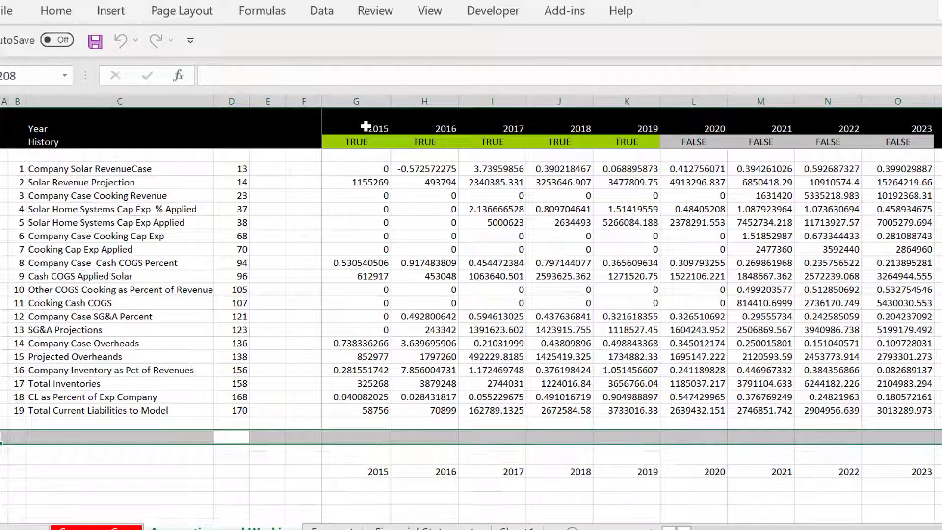
- Enter the label Code Number in C208, below the numbered list
{"action": "key", "text": "Left"}
{"action": "type", "text": "Co"}
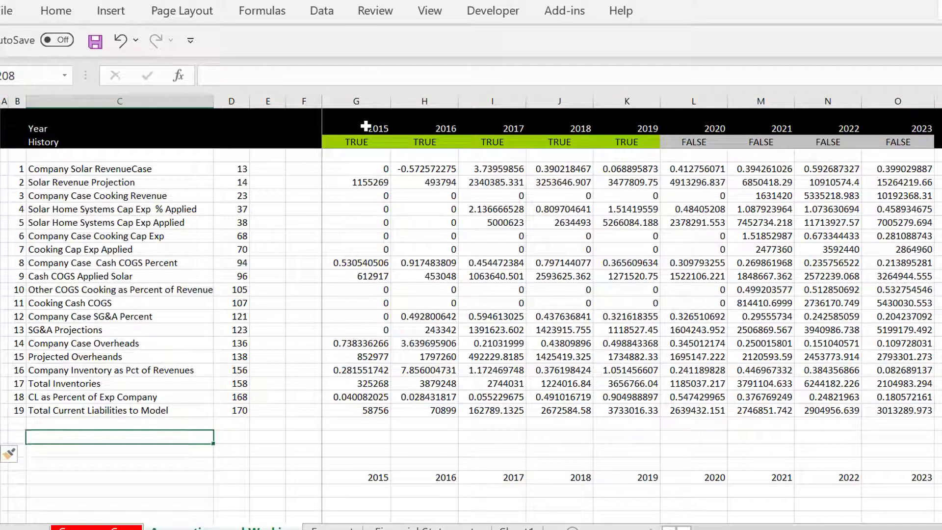
{"action": "type", "text": "de Nu"}
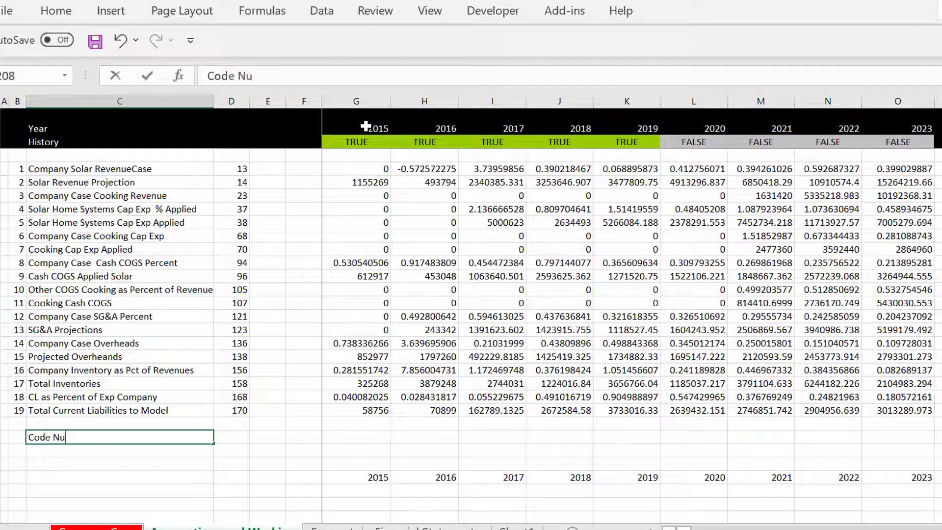
{"action": "type", "text": "mber"}
{"action": "key", "text": "Return"}
{"action": "key", "text": "Up"}
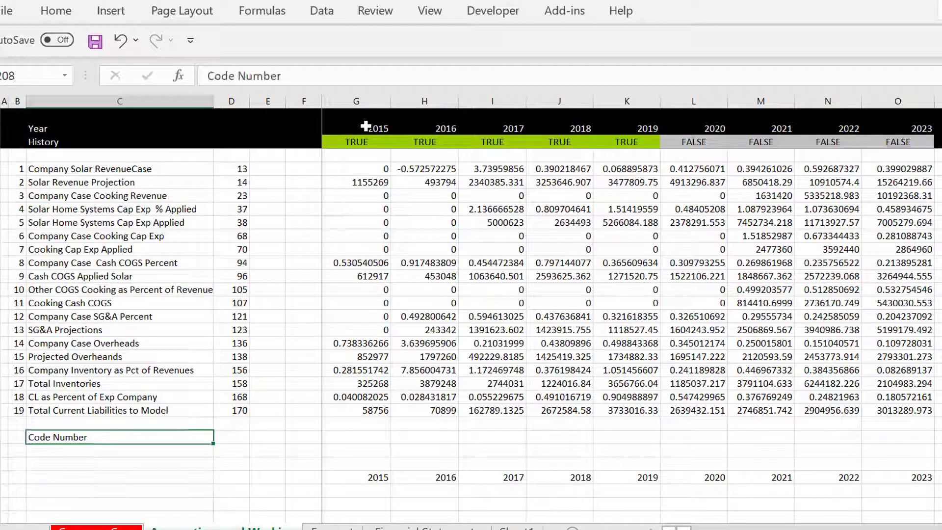
- Enter 1 in D208 as the code number
{"action": "key", "text": "Right"}
{"action": "type", "text": "1"}
{"action": "key", "text": "Return"}
{"action": "key", "text": "Down"}
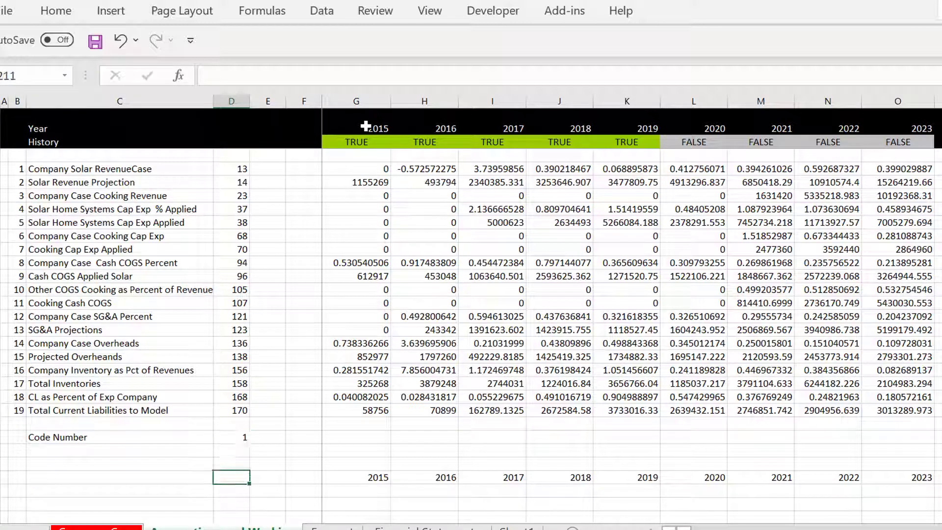
- Set the code number in D208 to 188
{"action": "key", "text": "Up"}
{"action": "key", "text": "Up"}
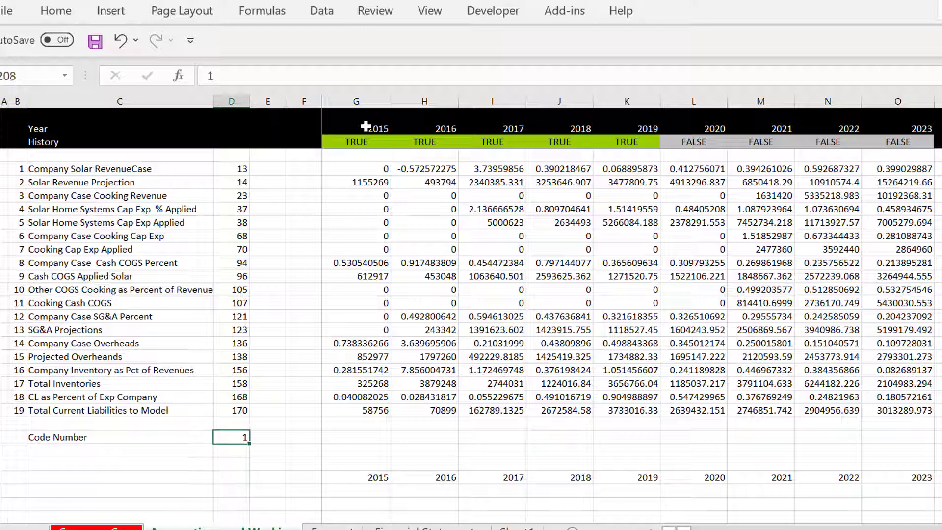
{"action": "type", "text": "88"}
{"action": "key", "text": "Return"}
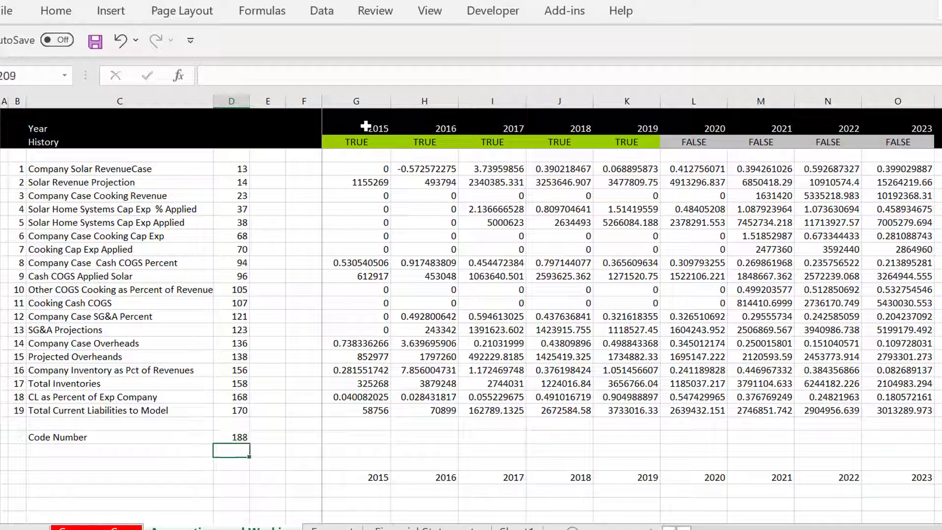
- Enter =INDEX(C:C,$D$208) in C212 to retrieve the title of the row given by the code number
{"action": "key", "text": "Down"}
{"action": "key", "text": "Down"}
{"action": "key", "text": "Down"}
{"action": "key", "text": "Left"}
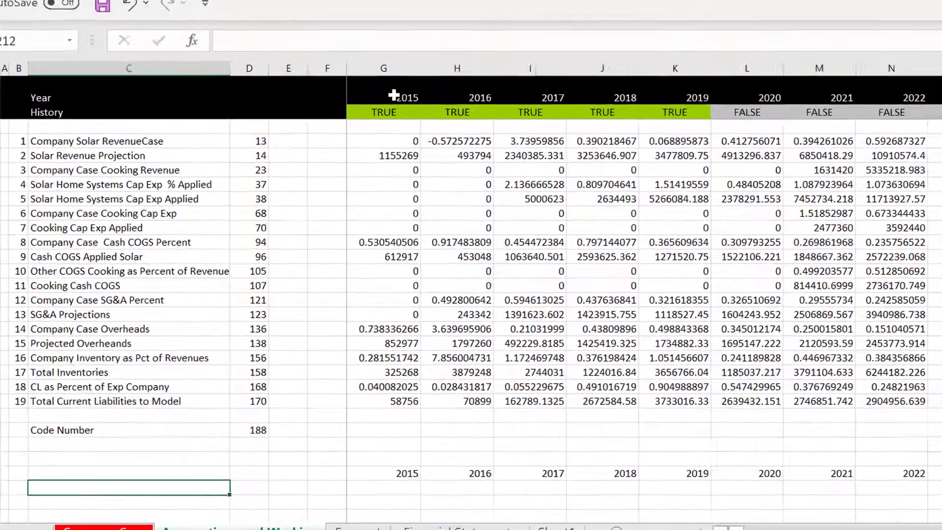
{"action": "type", "text": "=in"}
{"action": "key", "text": "Tab"}
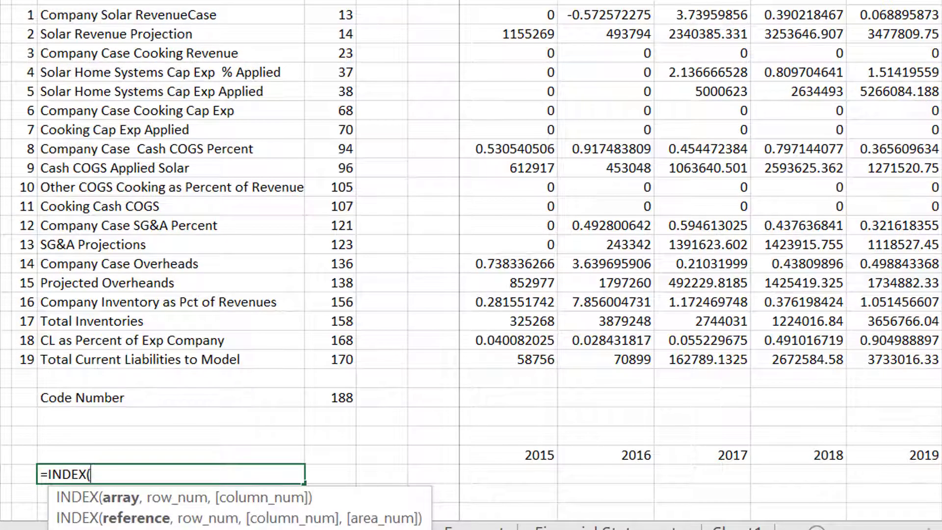
{"action": "type", "text": "C:C,"}
{"action": "key", "text": "Up"}
{"action": "key", "text": "Up"}
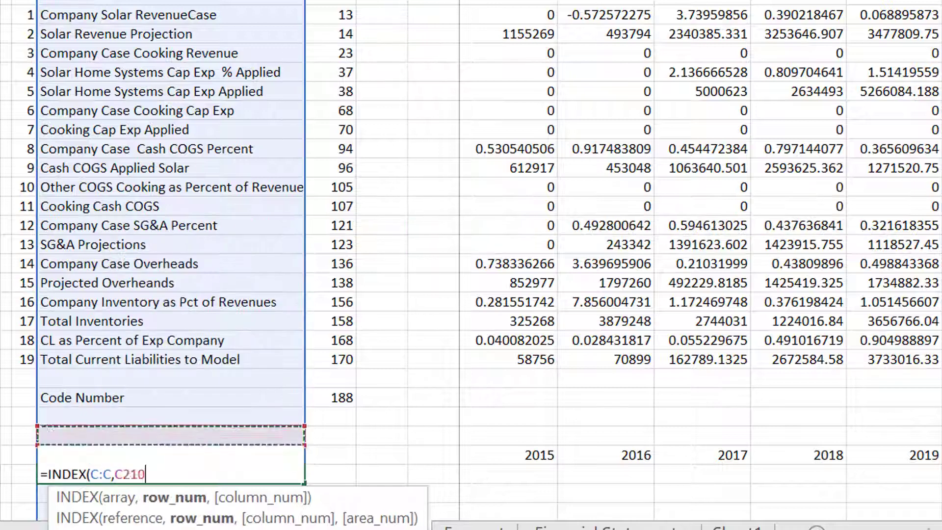
{"action": "key", "text": "Up"}
{"action": "key", "text": "Up"}
{"action": "key", "text": "Right"}
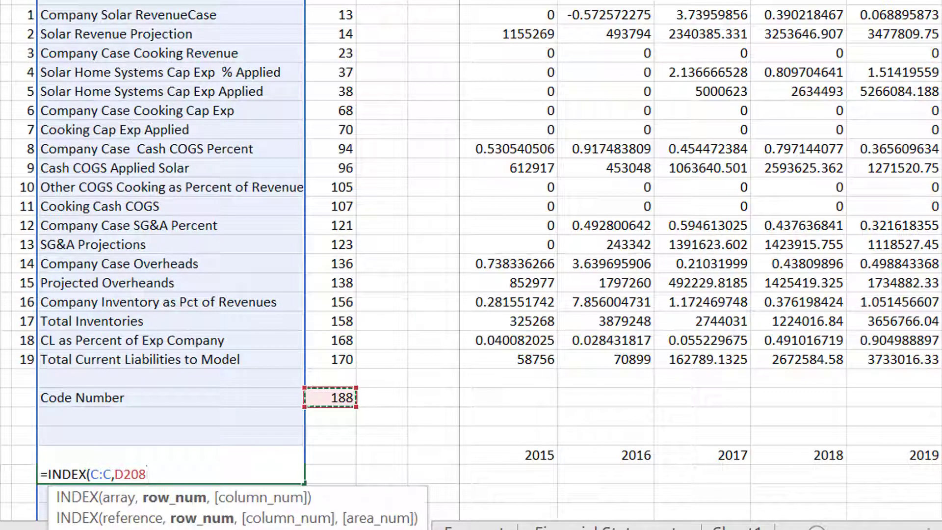
{"action": "key", "text": "F4"}
{"action": "key", "text": "ctrl+Return"}
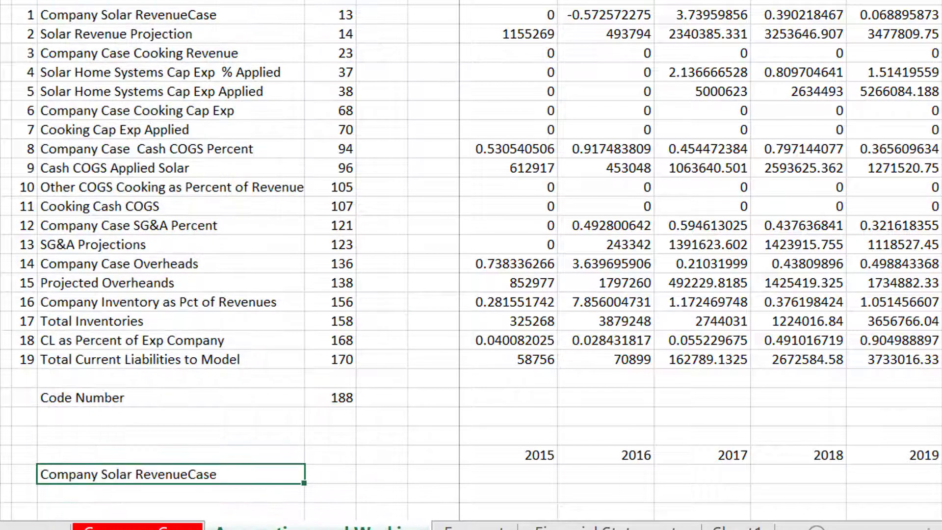
{"action": "key", "text": "Right"}
{"action": "key", "text": "Right"}
{"action": "key", "text": "Right"}
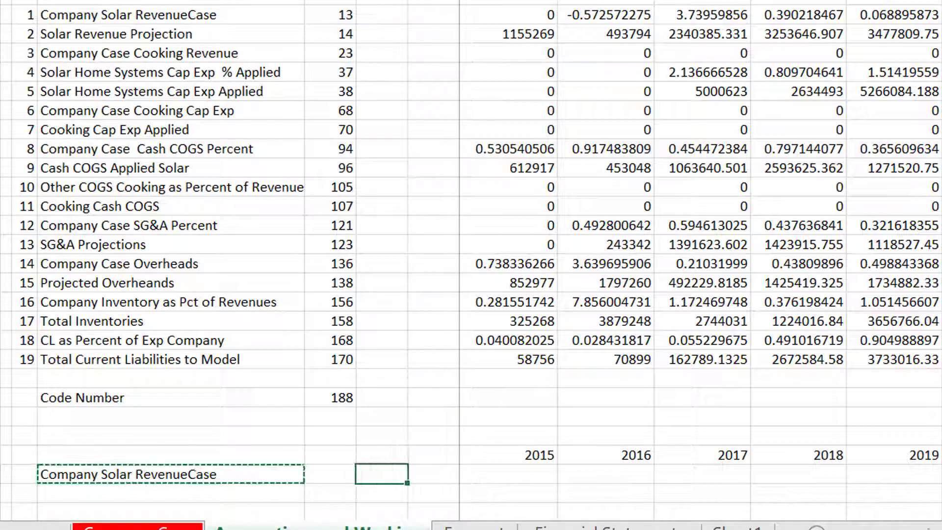
{"action": "key", "text": "shift+Right"}
{"action": "key", "text": "shift+Right"}
{"action": "key", "text": "shift+Right"}
{"action": "key", "text": "shift+Right"}
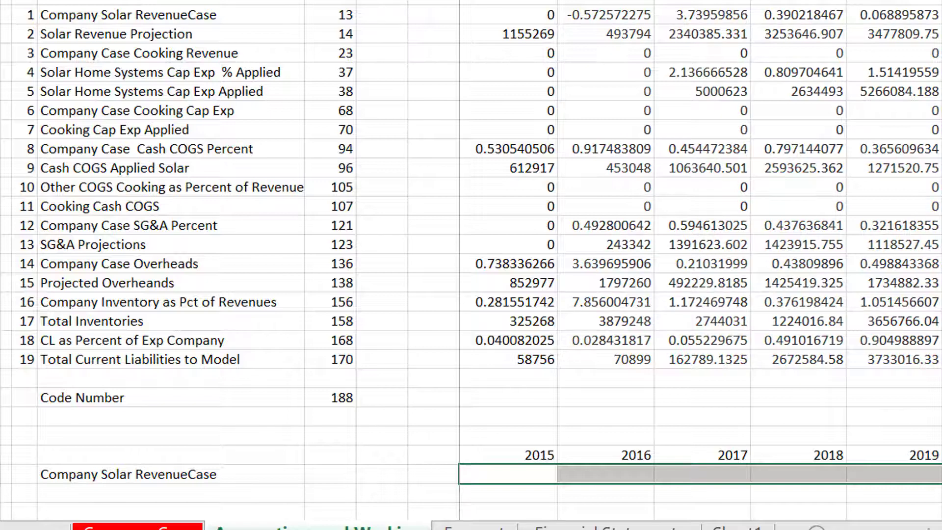
{"action": "key", "text": "Left"}
{"action": "key", "text": "Left"}
{"action": "key", "text": "Left"}
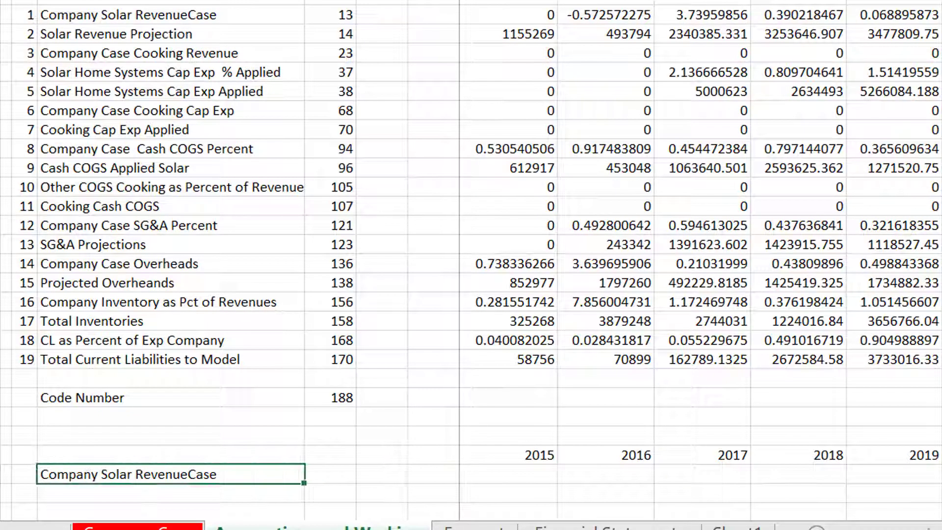
- Paste the INDEX formula copied from C212 into G212, under the 2015 heading
{"action": "key", "text": "Right"}
{"action": "key", "text": "Right"}
{"action": "key", "text": "Right"}
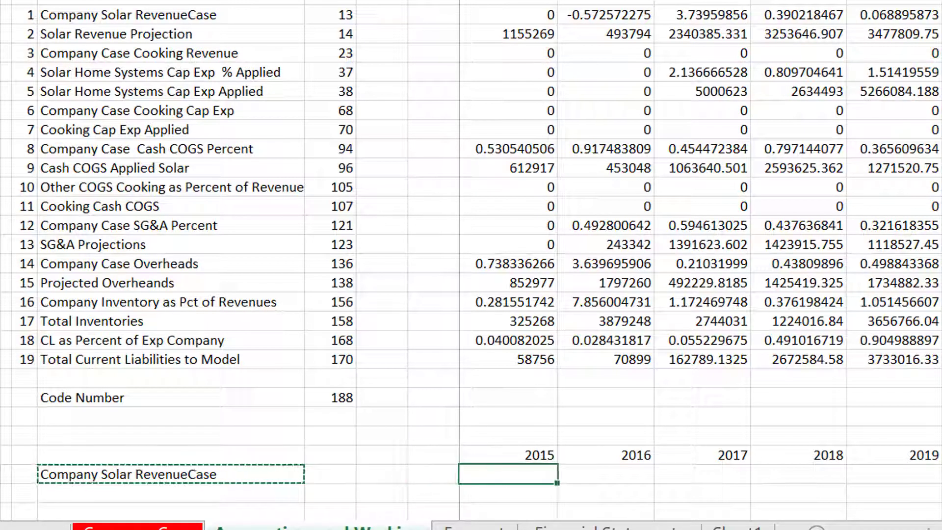
{"action": "key", "text": "ctrl+v"}
{"action": "key", "text": "Right"}
{"action": "key", "text": "Left"}
{"action": "key", "text": "Up"}
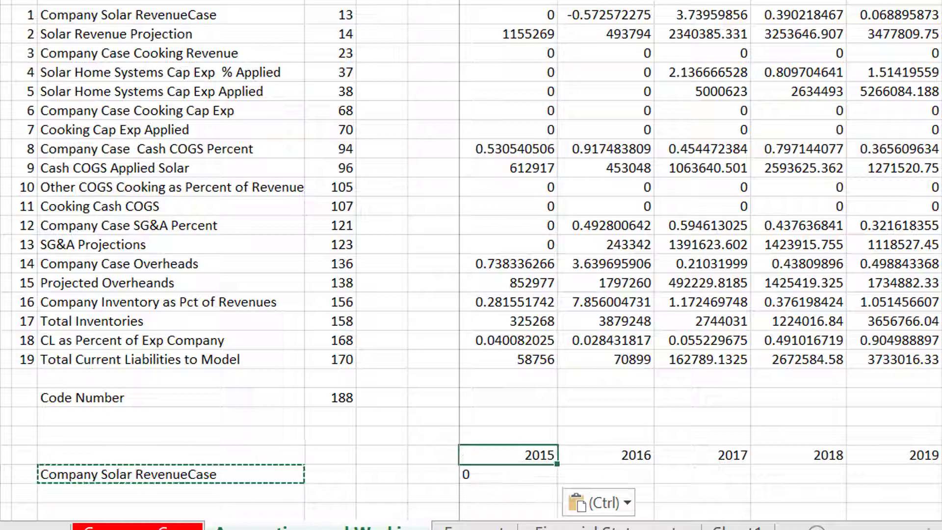
{"action": "key", "text": "Up"}
{"action": "key", "text": "Up"}
{"action": "key", "text": "Up"}
{"action": "key", "text": "Up"}
{"action": "key", "text": "Up"}
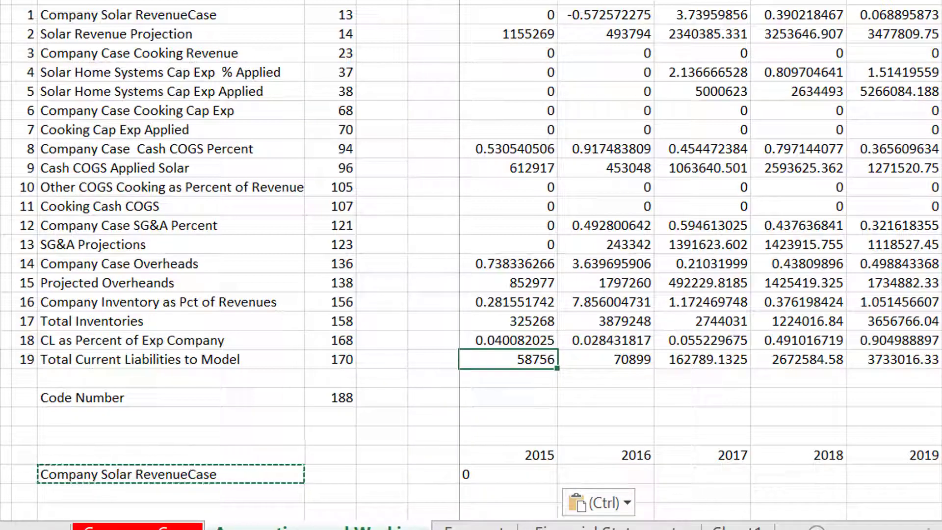
{"action": "key", "text": "Down"}
{"action": "key", "text": "Down"}
{"action": "key", "text": "Down"}
{"action": "key", "text": "Down"}
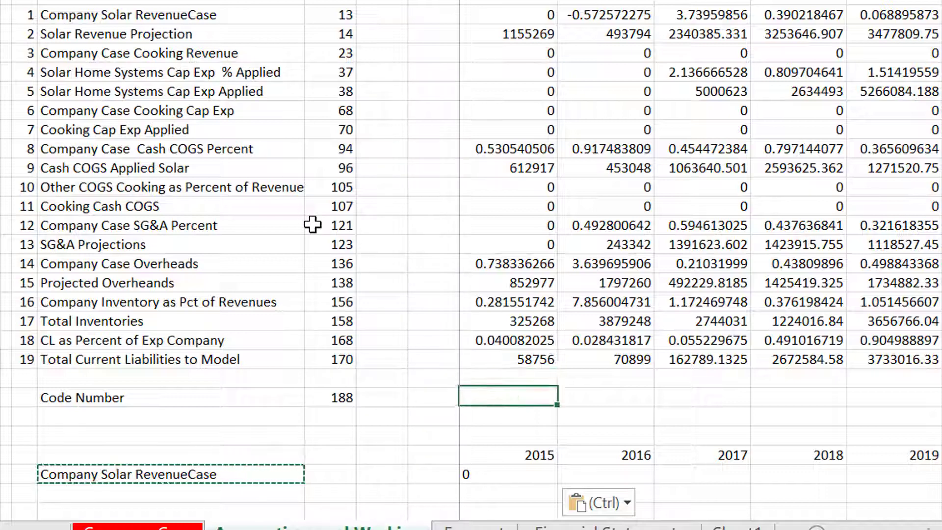
- Right-align the pasted 2015 value in G212
{"action": "key", "text": "Down"}
{"action": "key", "text": "Down"}
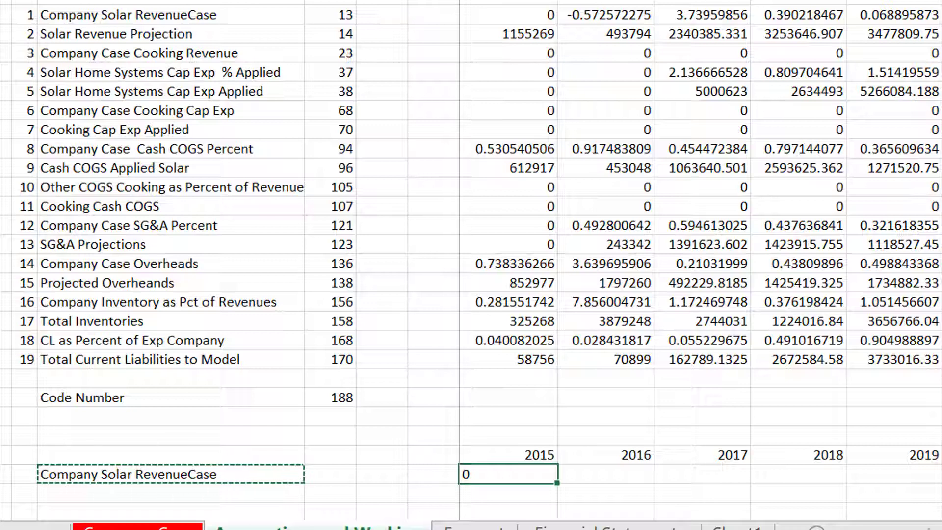
{"action": "key", "text": "alt+h"}
{"action": "key", "text": "a"}
{"action": "key", "text": "r"}
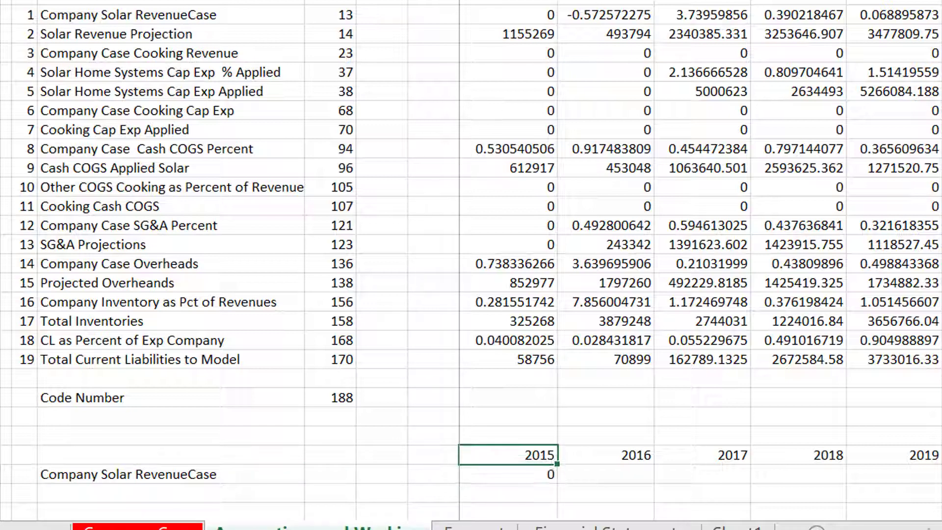
- Fill the INDEX formula from G212 across row 212 under the remaining year headings
{"action": "key", "text": "ctrl+shift+Right"}
{"action": "key", "text": "ctrl+r"}
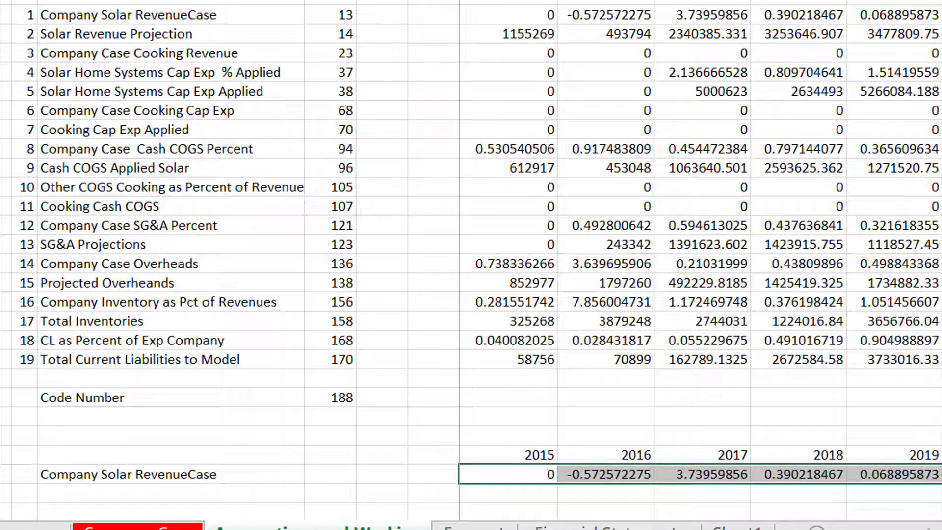
{"action": "key", "text": "Up"}
{"action": "key", "text": "Up"}
{"action": "key", "text": "Up"}
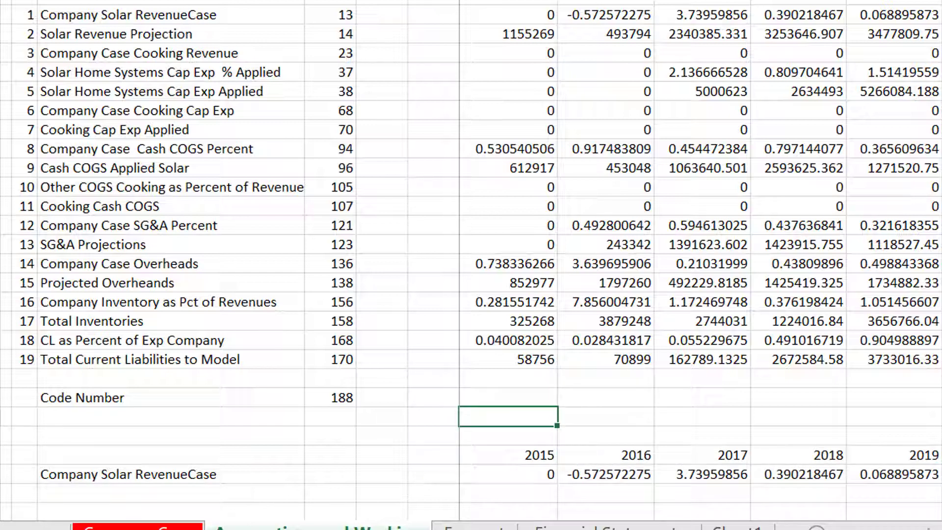
- Insert a spin button form control in cell G208, in the Code Number row
{"action": "key", "text": "Up"}
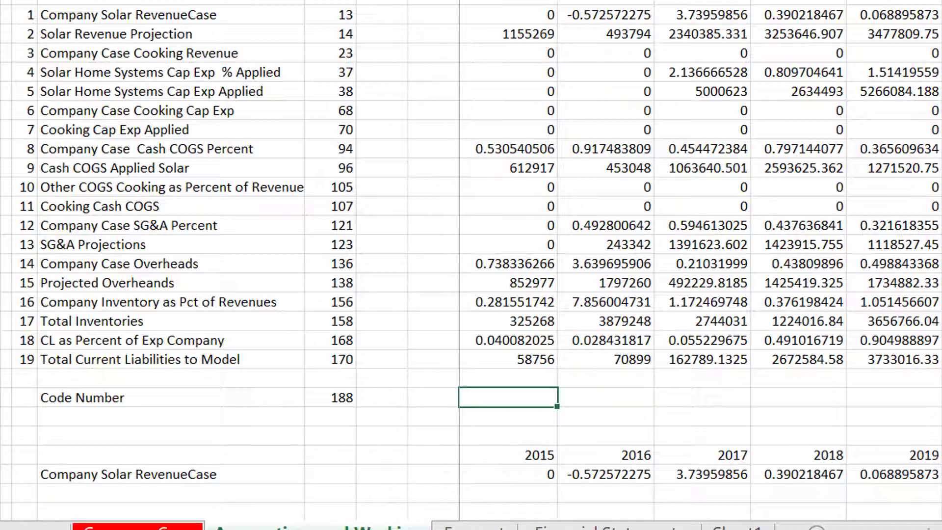
{"action": "left_click", "coordinate": [506, 0]}
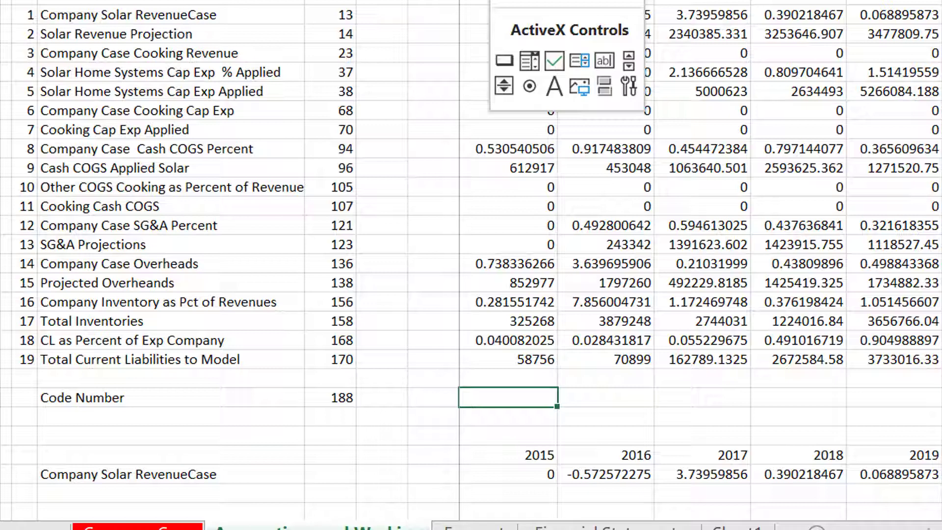
{"action": "left_click", "coordinate": [529, 0]}
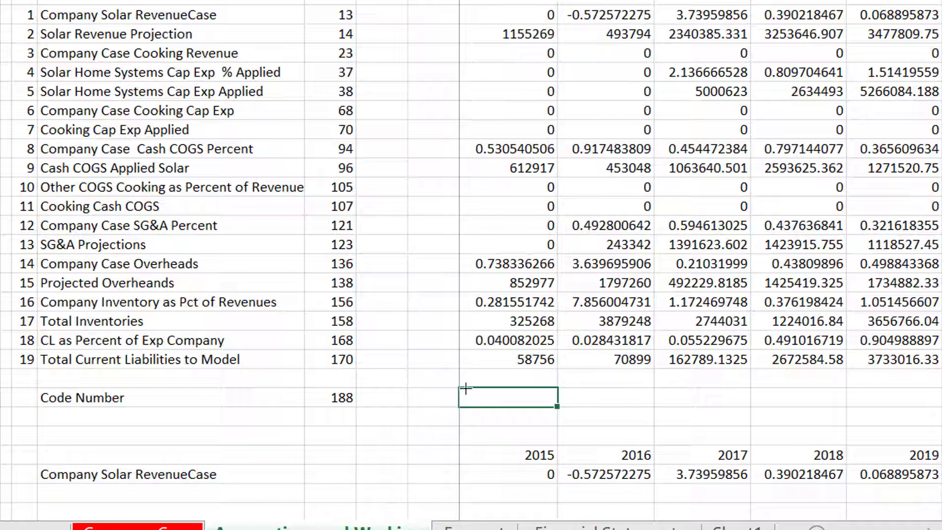
{"action": "left_click_drag", "start_coordinate": [465, 389], "coordinate": [514, 408]}
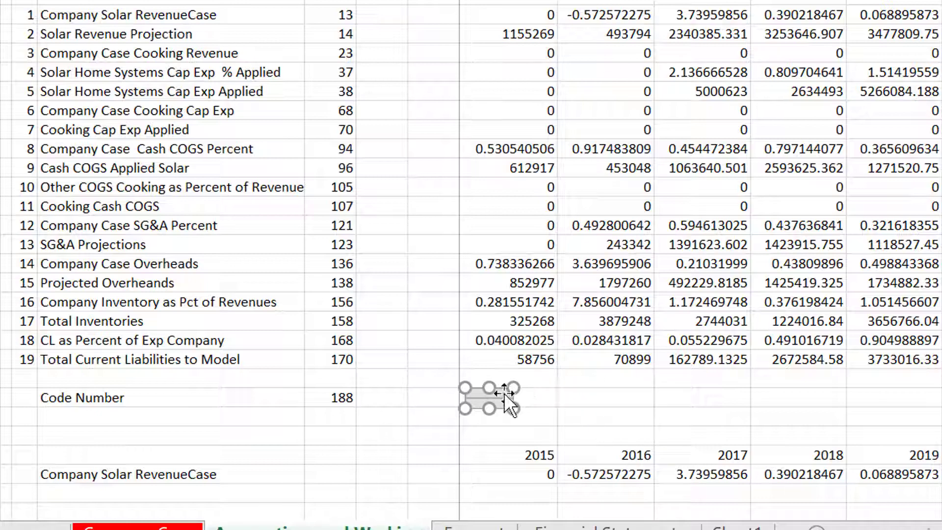
{"action": "right_click", "coordinate": [497, 392]}
{"action": "left_click", "coordinate": [553, 379]}
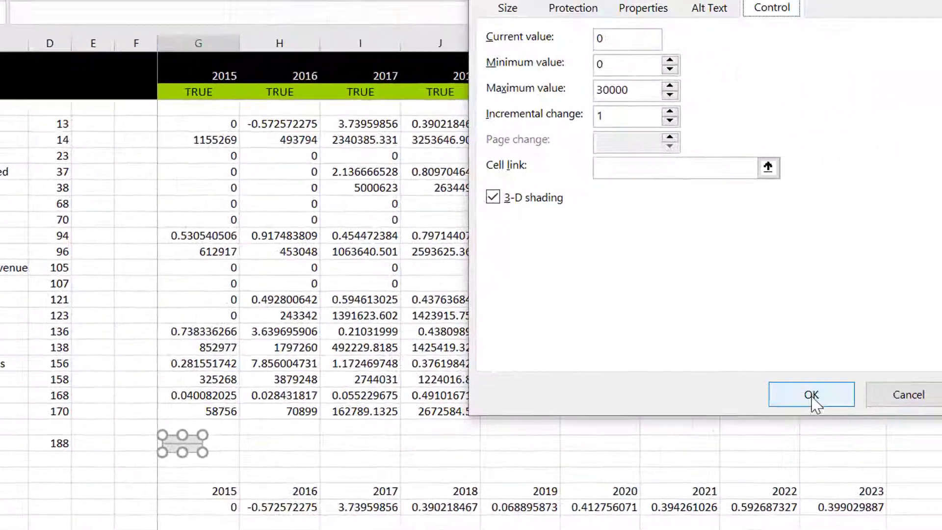
{"action": "left_click", "coordinate": [796, 398]}
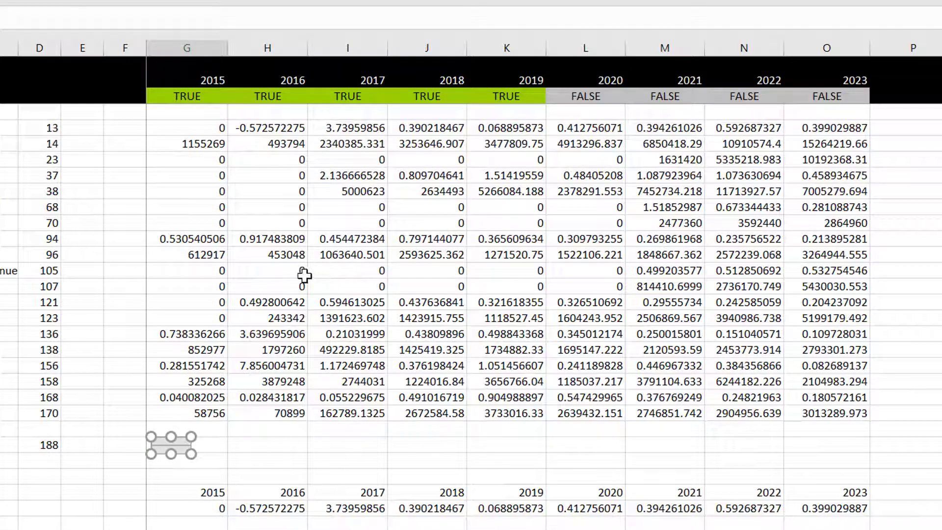
- Set the spin button's minimum value to 188 and its maximum value to 206
{"action": "right_click", "coordinate": [167, 447]}
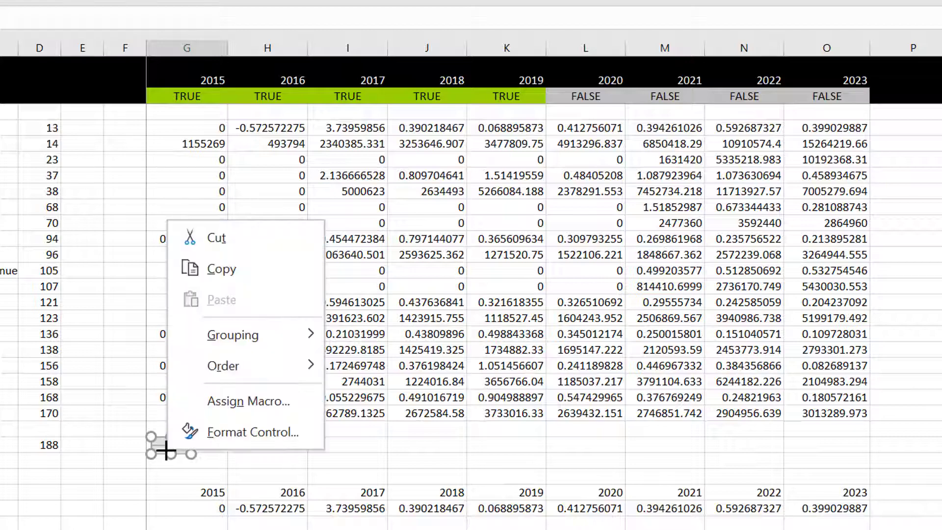
{"action": "left_click", "coordinate": [199, 441]}
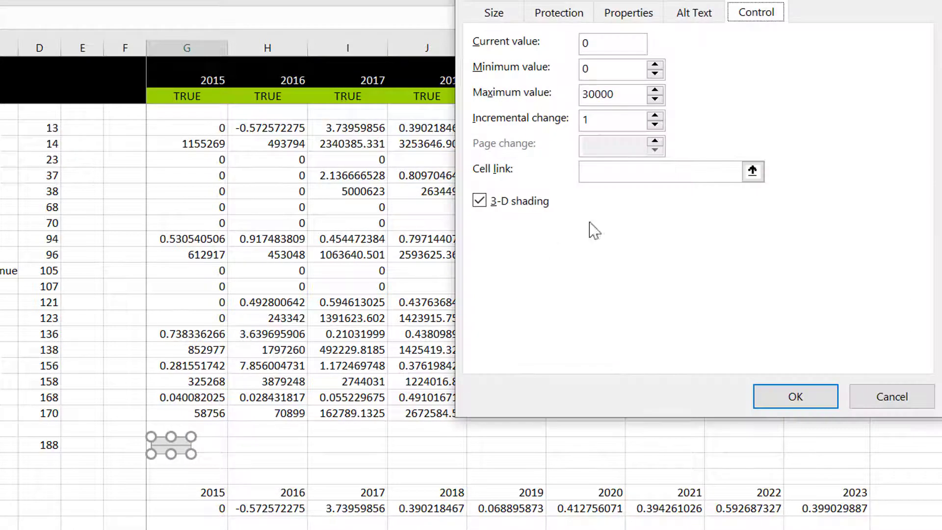
{"action": "left_click", "coordinate": [616, 70]}
{"action": "key", "text": "BackSpace"}
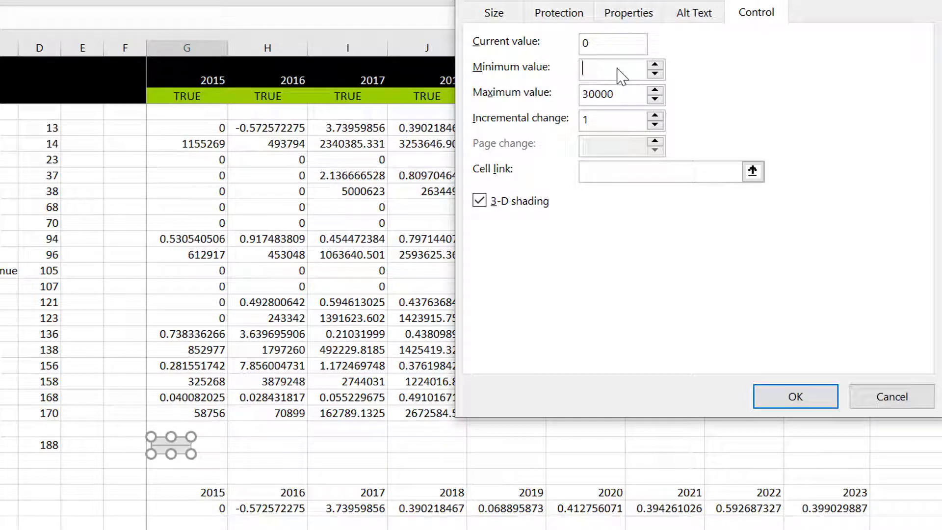
{"action": "type", "text": "80"}
{"action": "key", "text": "BackSpace"}
{"action": "key", "text": "BackSpace"}
{"action": "type", "text": "188"}
{"action": "left_click", "coordinate": [619, 95]}
{"action": "key", "text": "BackSpace"}
{"action": "key", "text": "BackSpace"}
{"action": "key", "text": "BackSpace"}
{"action": "key", "text": "BackSpace"}
{"action": "key", "text": "BackSpace"}
{"action": "type", "text": "206"}
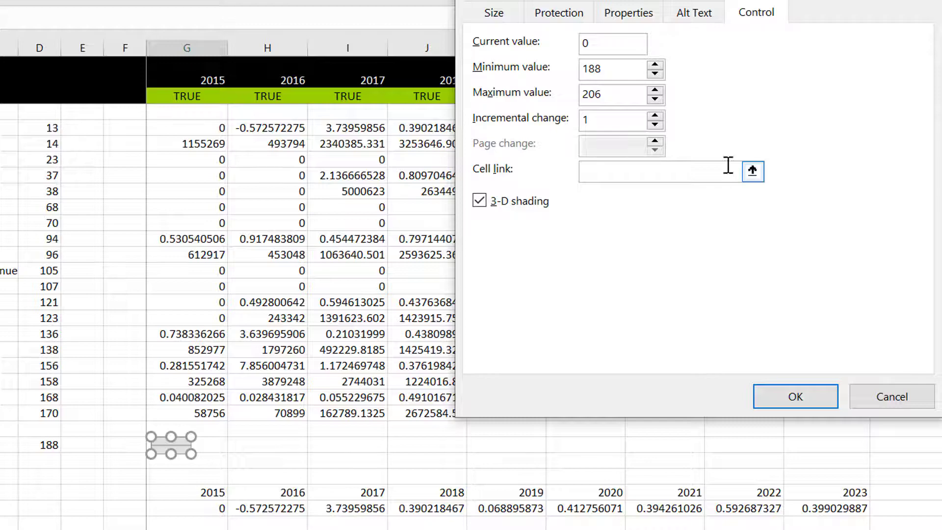
- Link the spin button to the Code Number cell D208 on the Assumptions and Working sheet and apply the control settings
{"action": "left_click", "coordinate": [753, 171]}
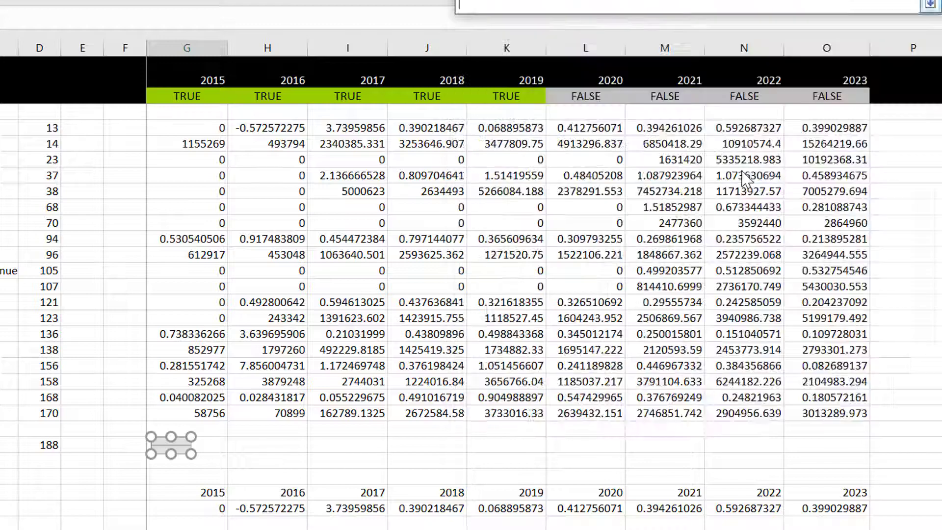
{"action": "left_click", "coordinate": [118, 529]}
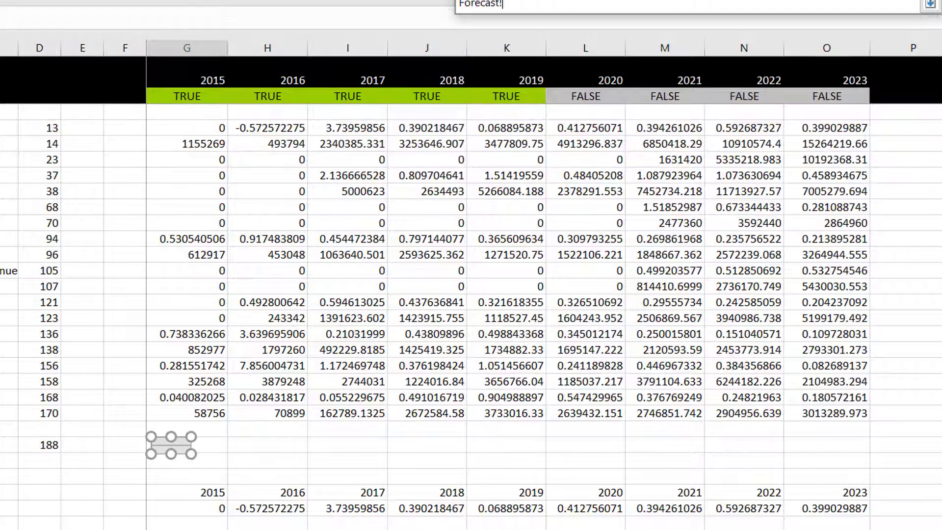
{"action": "left_click", "coordinate": [118, 529]}
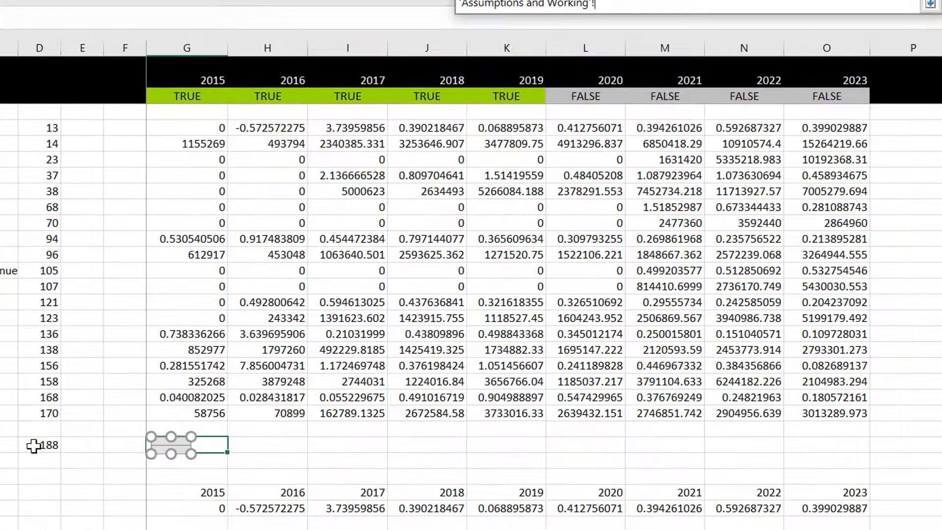
{"action": "left_click", "coordinate": [33, 445]}
{"action": "key", "text": "Return"}
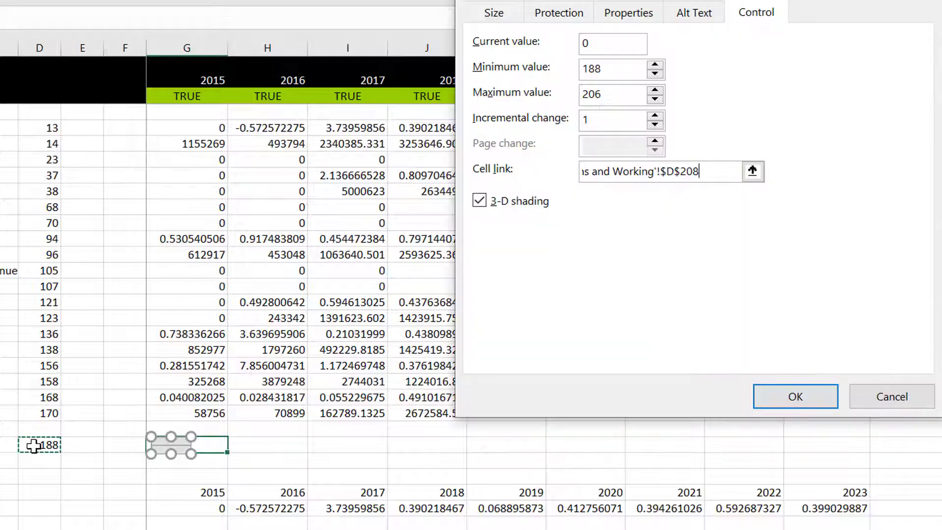
{"action": "left_click", "coordinate": [794, 396]}
{"action": "left_click", "coordinate": [282, 441]}
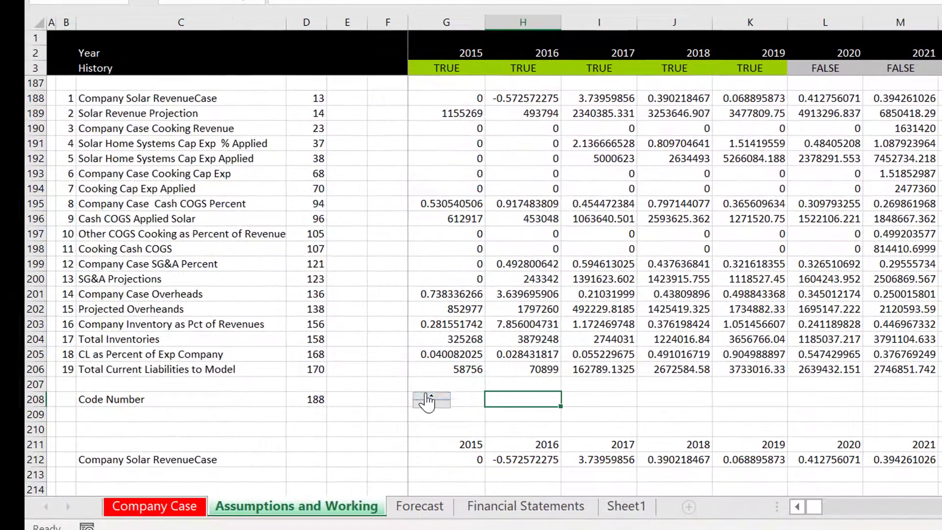
- Test the spin button by raising the code number to 192
{"action": "left_click", "coordinate": [426, 396]}
{"action": "left_click", "coordinate": [426, 396]}
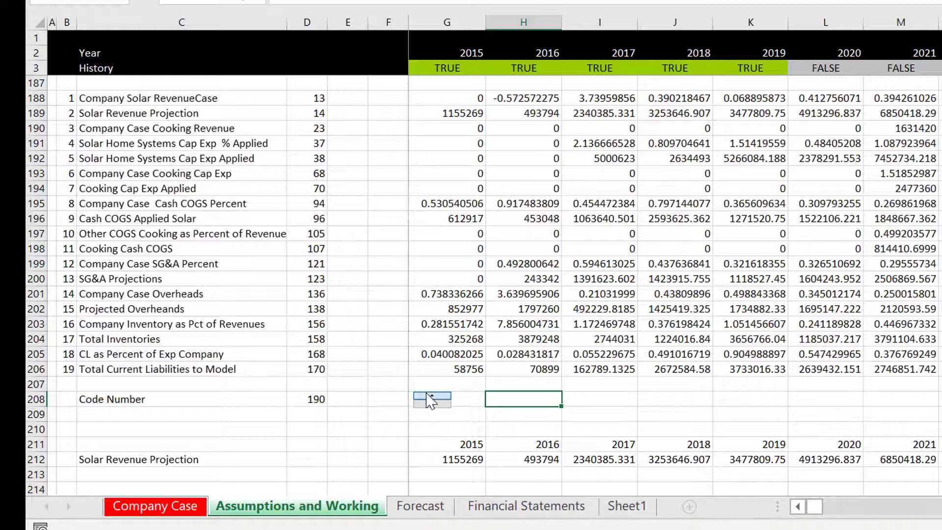
{"action": "left_click", "coordinate": [426, 395]}
{"action": "left_click", "coordinate": [426, 396]}
- Create a default column chart from the year and selected-series rows 211 and 212, starting at column C
{"action": "left_click", "coordinate": [303, 432]}
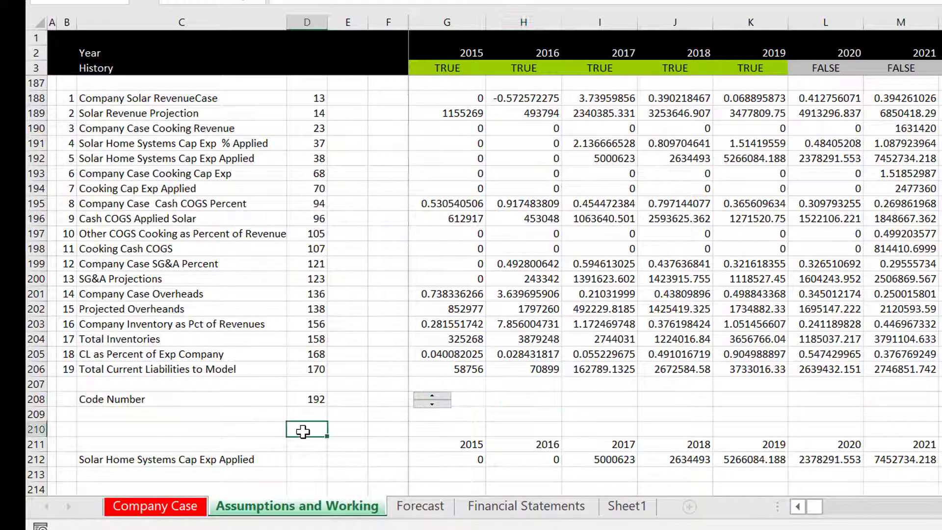
{"action": "key", "text": "Down"}
{"action": "key", "text": "Left"}
{"action": "key", "text": "Left"}
{"action": "key", "text": "Right"}
{"action": "key", "text": "shift+Down"}
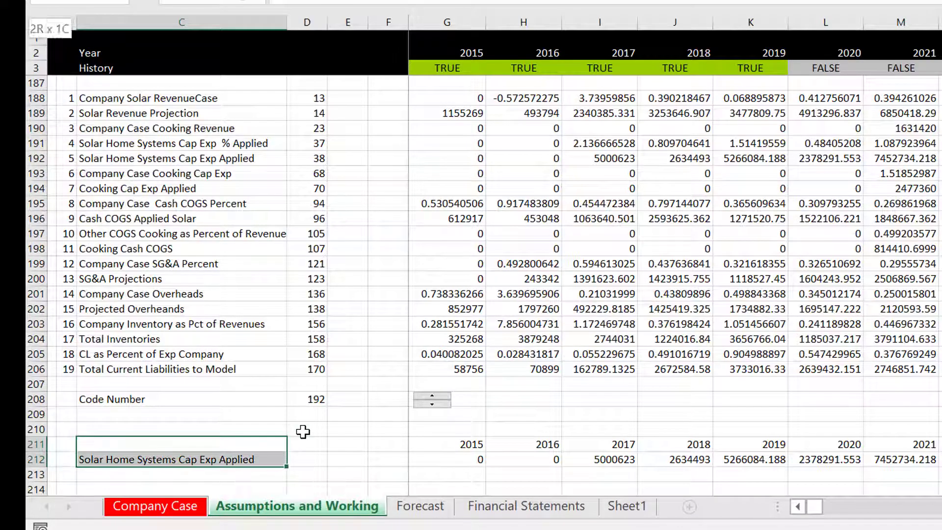
{"action": "key", "text": "ctrl+shift+Right"}
{"action": "key", "text": "ctrl+shift+Right"}
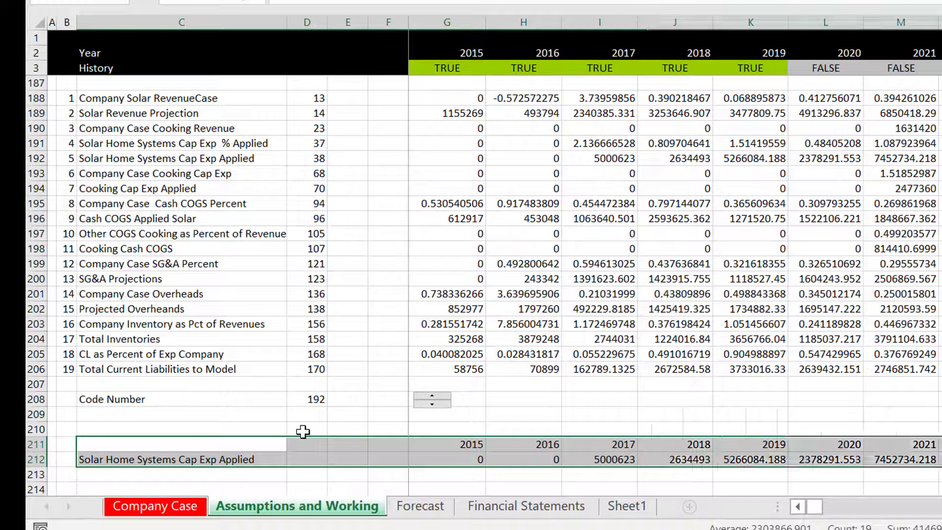
{"action": "key", "text": "alt+F1"}
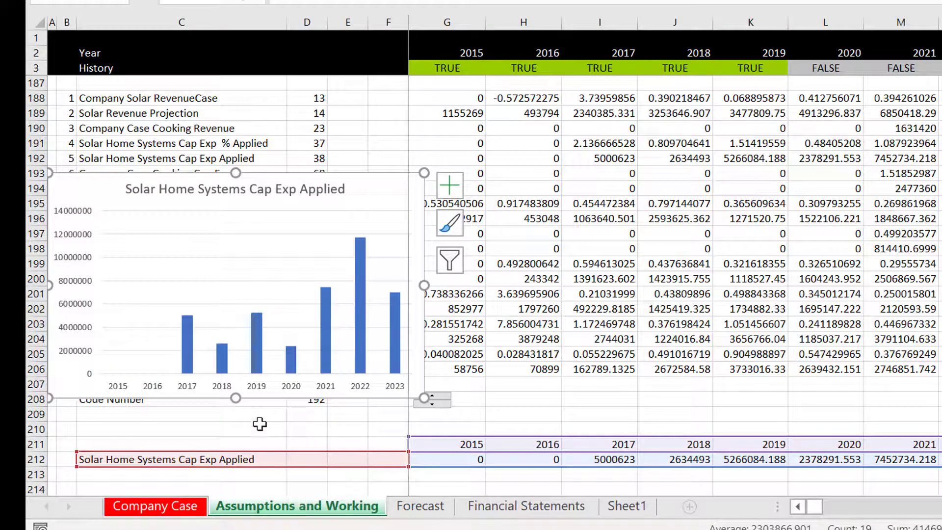
- Move the chart off the labels to the area below row 207, starting at column H, leaving the spin button uncovered
{"action": "left_click", "coordinate": [517, 395]}
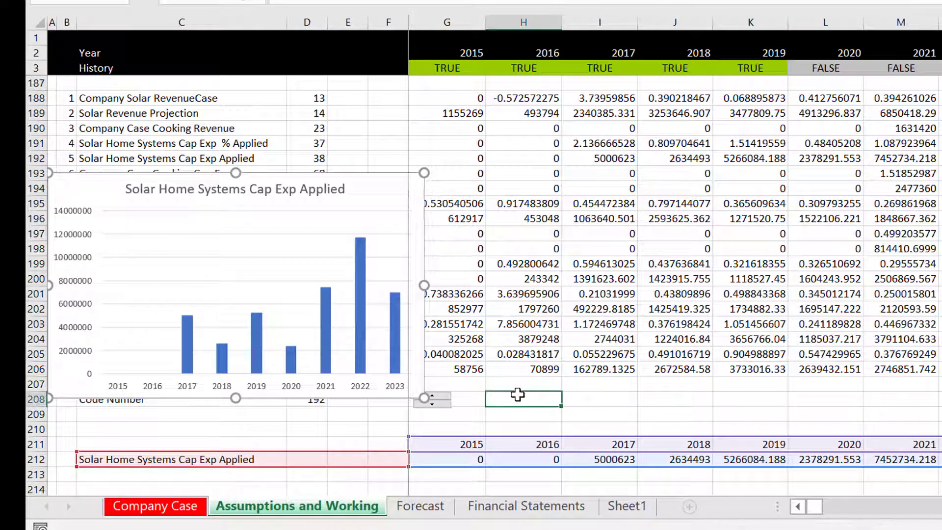
{"action": "key", "text": "Down"}
{"action": "key", "text": "Down"}
{"action": "key", "text": "Down"}
{"action": "key", "text": "Down"}
{"action": "key", "text": "Down"}
{"action": "key", "text": "Down"}
{"action": "key", "text": "Down"}
{"action": "key", "text": "Down"}
{"action": "key", "text": "Down"}
{"action": "key", "text": "Down"}
{"action": "key", "text": "Down"}
{"action": "key", "text": "Down"}
{"action": "key", "text": "Down"}
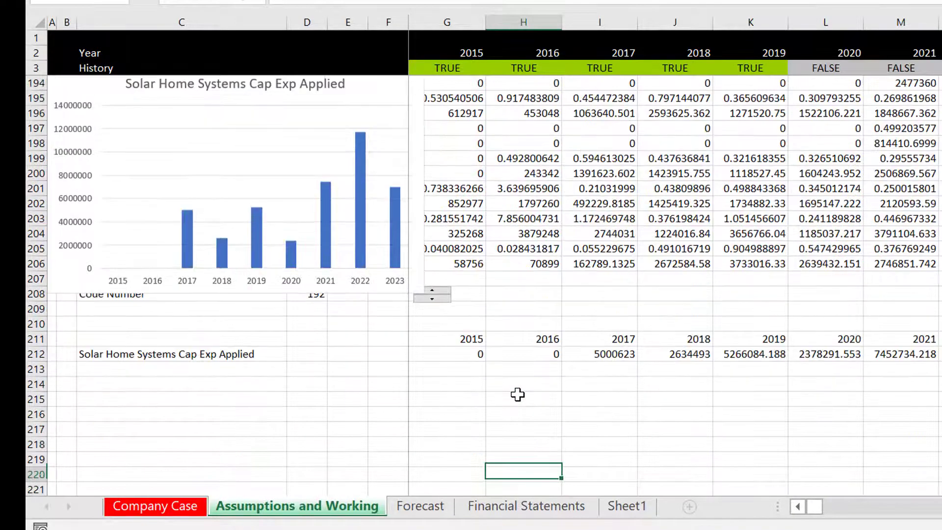
{"action": "key", "text": "Down"}
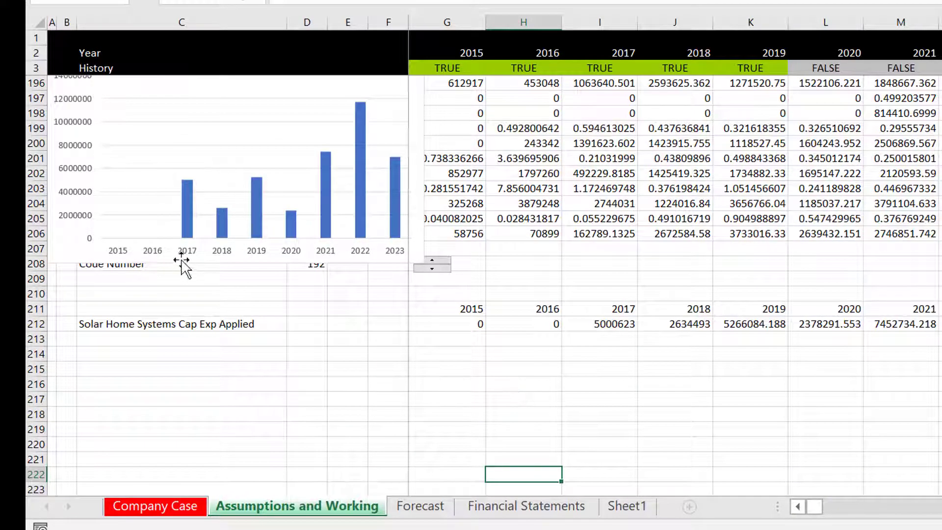
{"action": "left_click_drag", "start_coordinate": [183, 265], "coordinate": [681, 458]}
{"action": "left_click", "coordinate": [479, 417]}
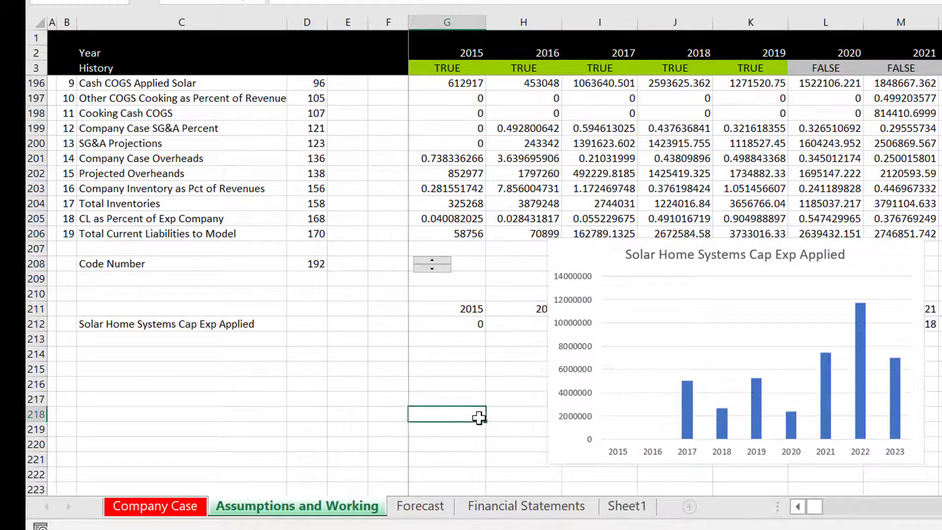
{"action": "left_click_drag", "start_coordinate": [567, 462], "coordinate": [564, 486]}
{"action": "left_click", "coordinate": [459, 421]}
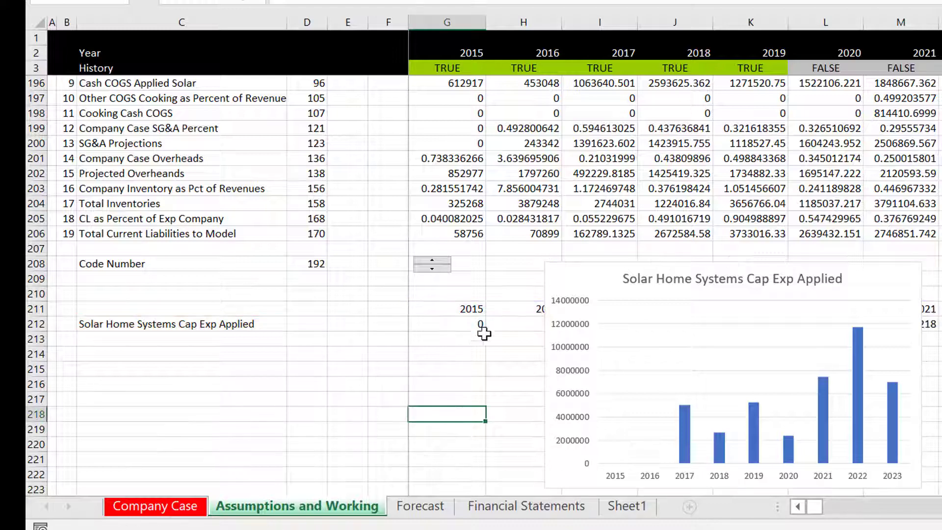
- Lower the code number to 188 with the spin button so the chart plots Company Solar RevenueCase
{"action": "left_click", "coordinate": [434, 269]}
{"action": "double_click", "coordinate": [435, 270]}
{"action": "left_click", "coordinate": [435, 270]}
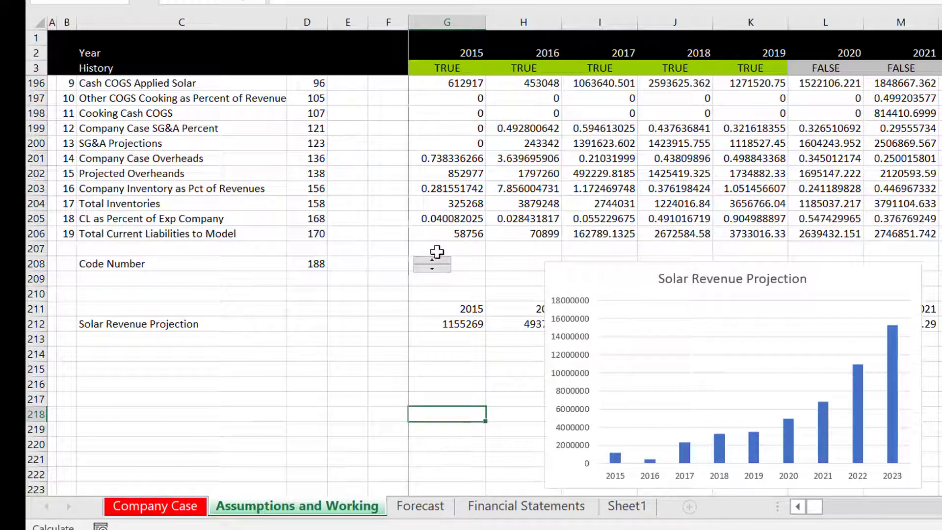
{"action": "left_click", "coordinate": [434, 260]}
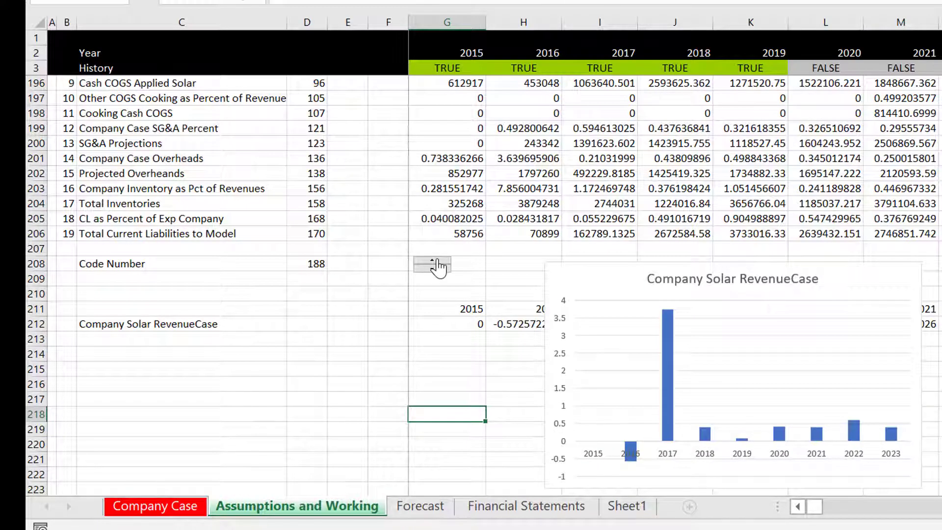
- Step the code number up one at a time to 196 with the spin button, cycling the chart through each series
{"action": "left_click", "coordinate": [434, 261]}
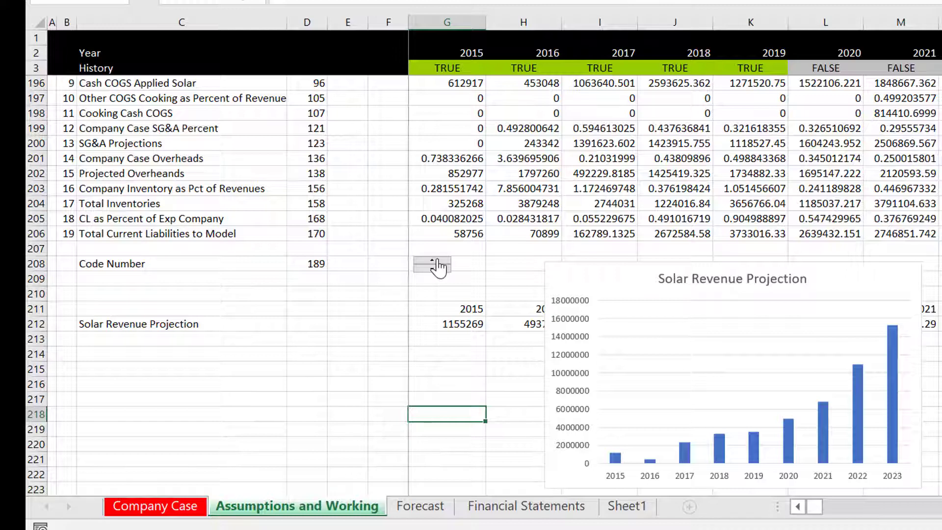
{"action": "left_click", "coordinate": [434, 261]}
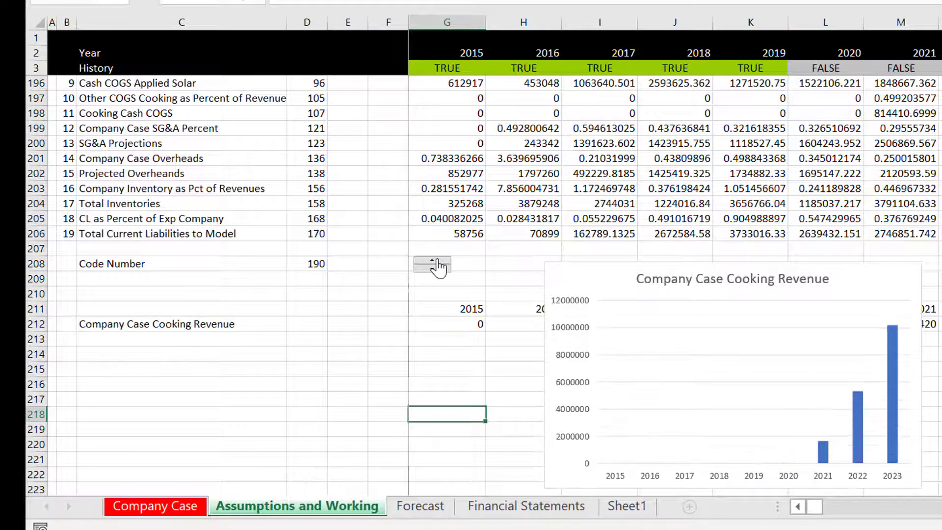
{"action": "left_click", "coordinate": [436, 261]}
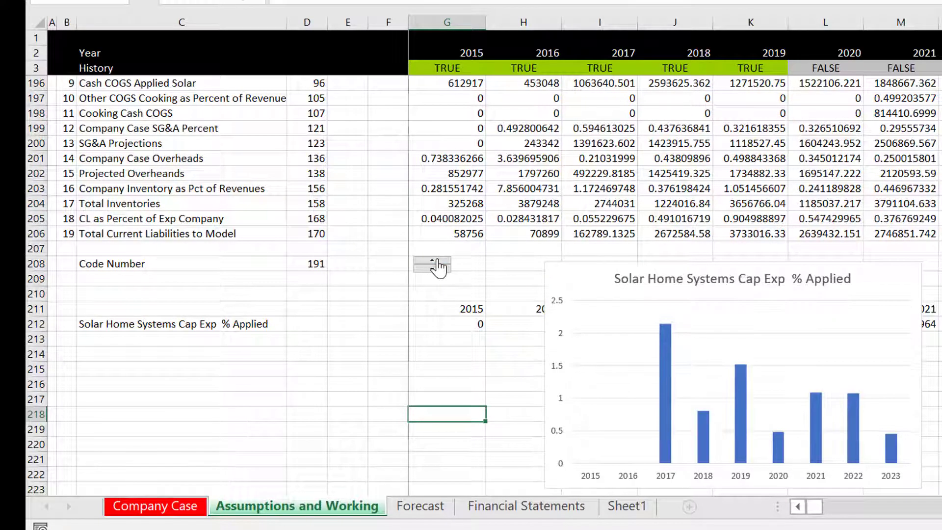
{"action": "left_click", "coordinate": [436, 261]}
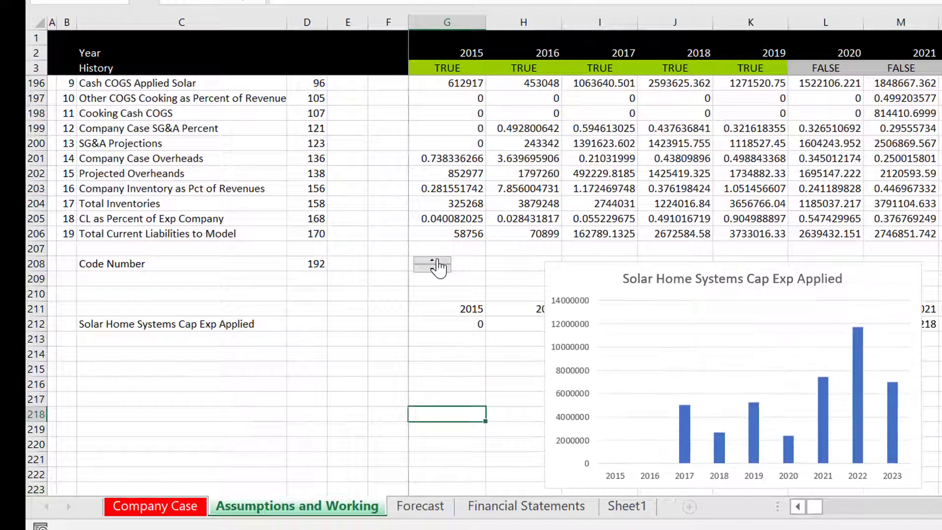
{"action": "left_click", "coordinate": [436, 261]}
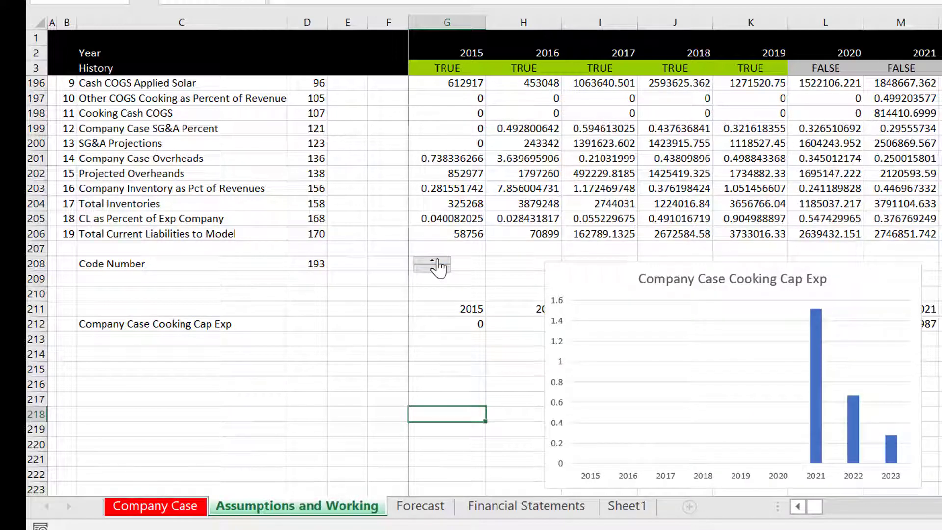
{"action": "left_click", "coordinate": [436, 261]}
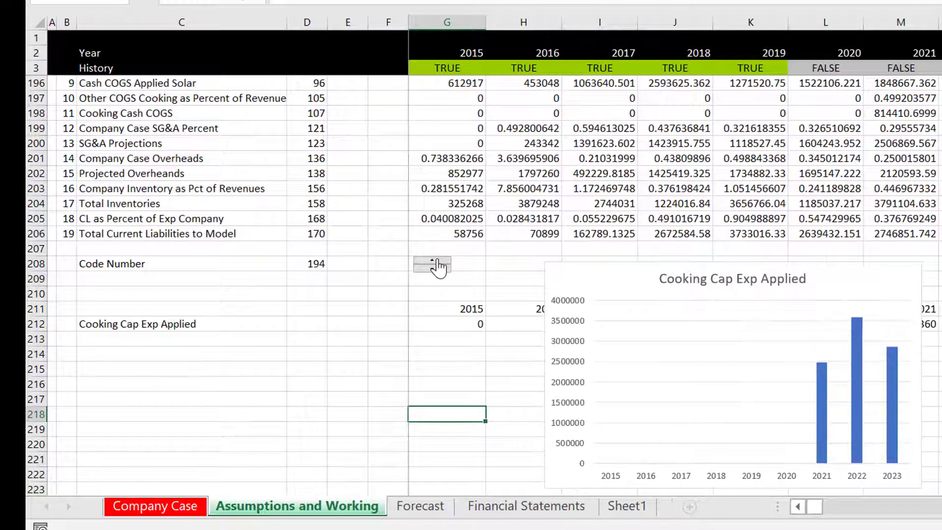
{"action": "left_click", "coordinate": [436, 261]}
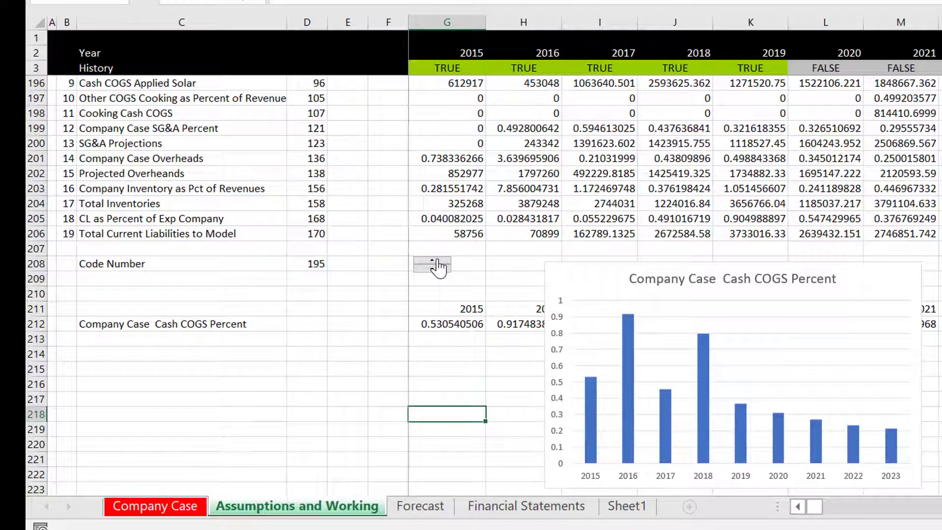
{"action": "left_click", "coordinate": [436, 261]}
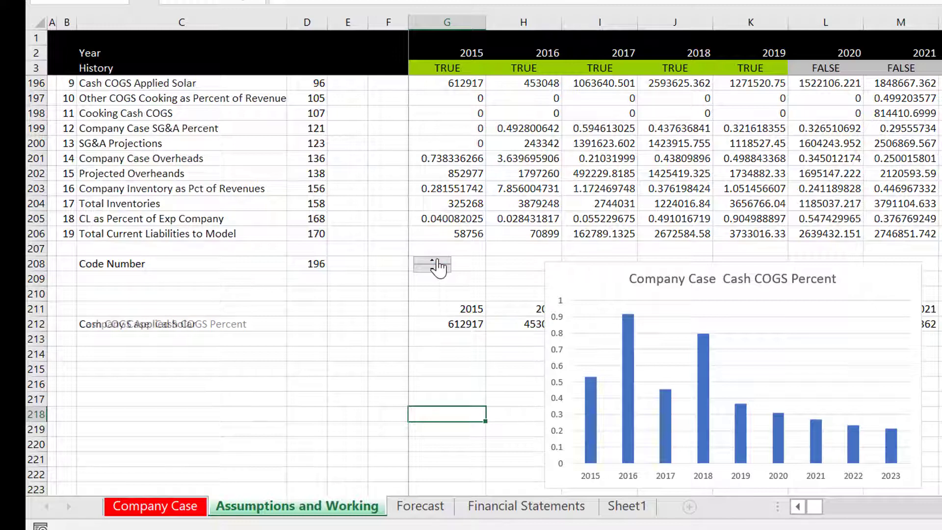
- Step the code number up from 196 to 199 with the spin button so the chart plots Company Case SG&A Percent
{"action": "left_click", "coordinate": [437, 260]}
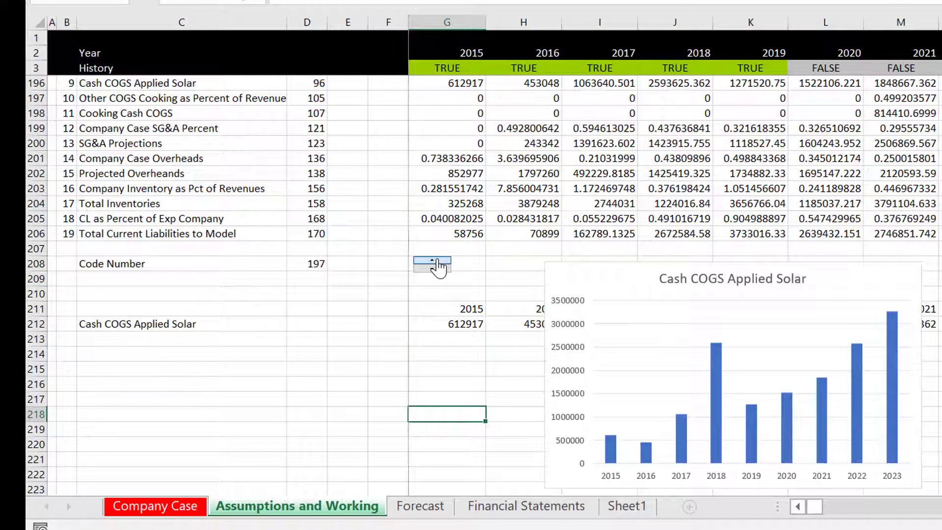
{"action": "left_click", "coordinate": [436, 261]}
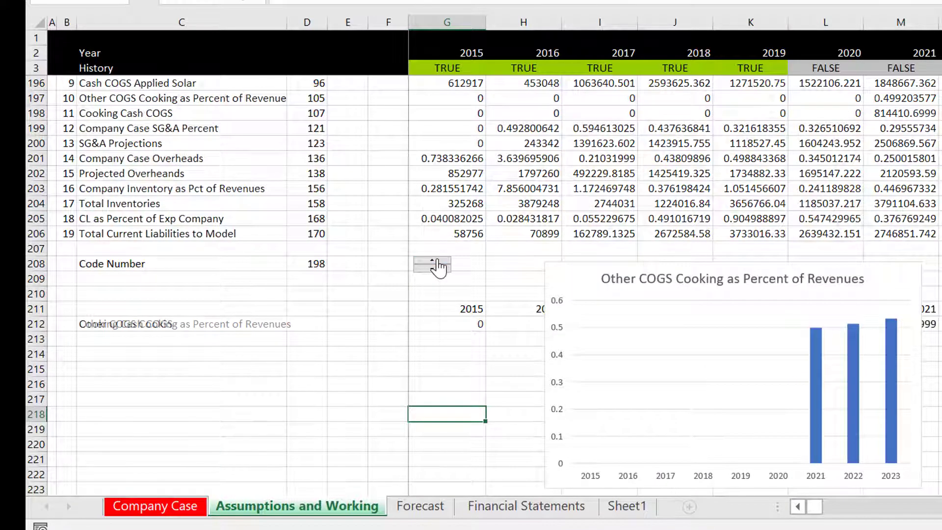
{"action": "left_click", "coordinate": [436, 261]}
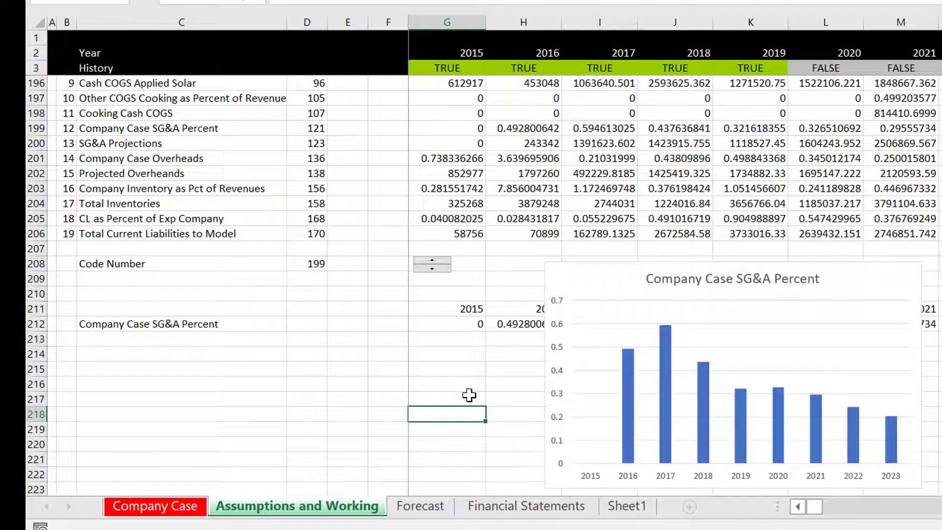
- Insert a new worksheet before Financial Statements and name it Analysis
{"action": "left_click", "coordinate": [491, 508]}
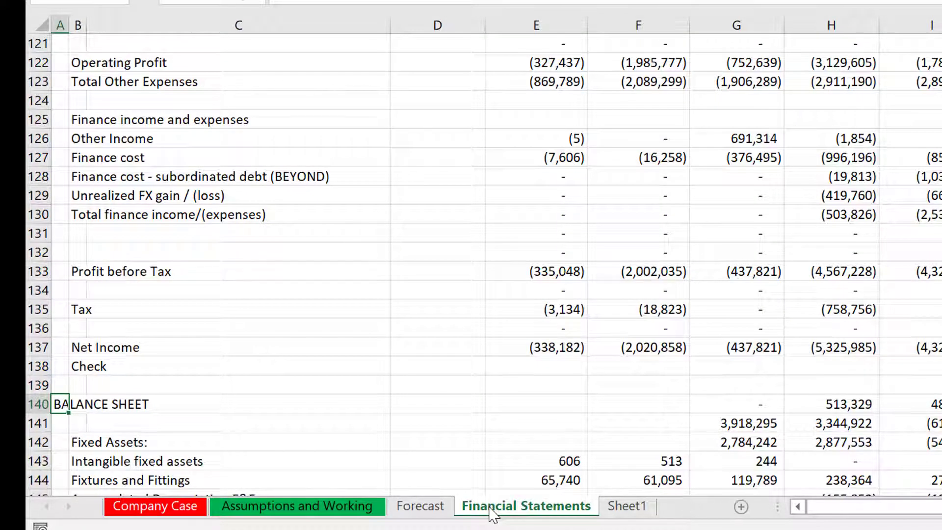
{"action": "key", "text": "shift+F11"}
{"action": "double_click", "coordinate": [491, 507]}
{"action": "key", "text": "BackSpace"}
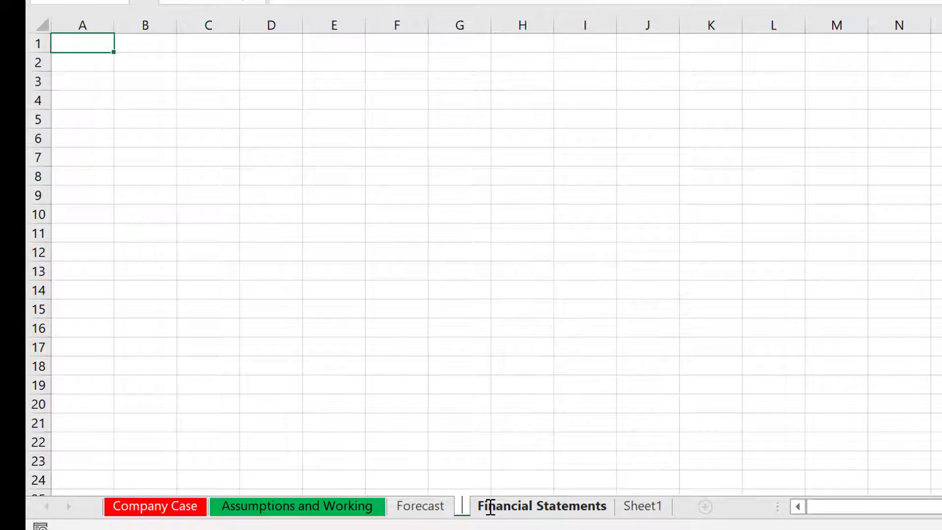
{"action": "type", "text": "Analysis"}
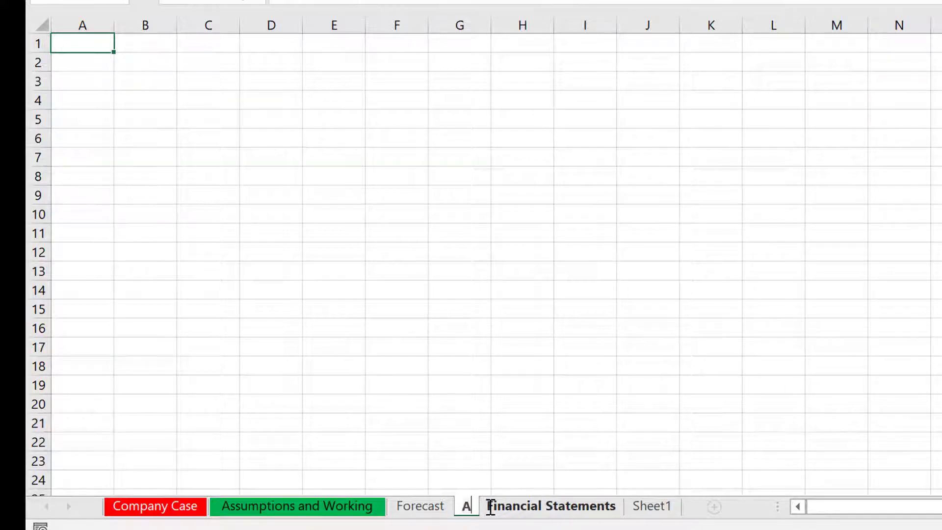
{"action": "key", "text": "Return"}
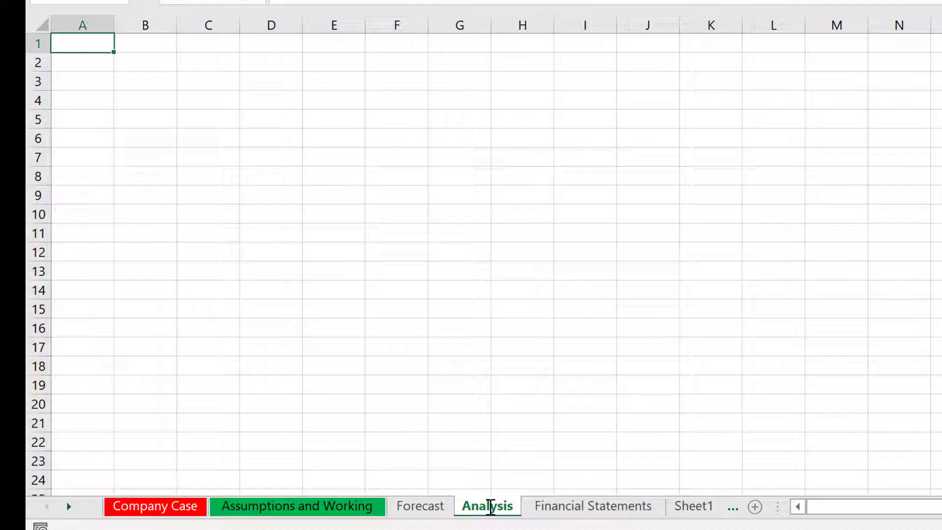
- Look through the Forecast sheet's balance sheet section and return to the Assumptions and Working sheet
{"action": "left_click", "coordinate": [453, 372]}
{"action": "key", "text": "ctrl+Page_Up"}
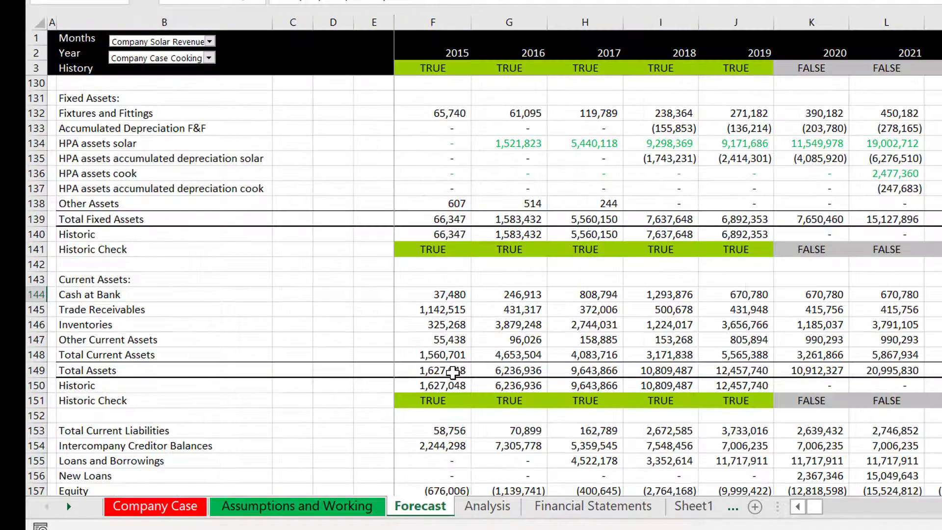
{"action": "key", "text": "Page_Down"}
{"action": "key", "text": "Page_Down"}
{"action": "key", "text": "Page_Up"}
{"action": "key", "text": "Page_Up"}
{"action": "key", "text": "ctrl+Page_Up"}
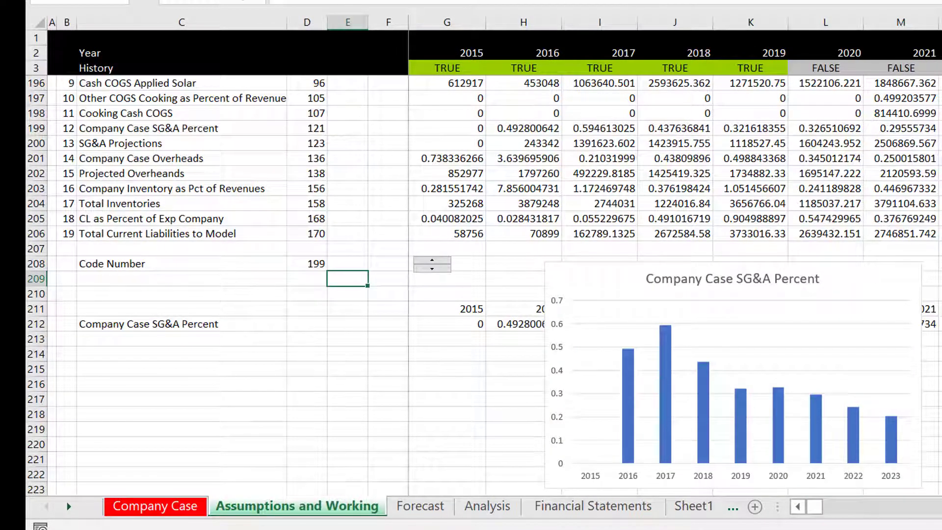
- Draw a combo box form control just below row 212, spanning from column C to column F
{"action": "left_click", "coordinate": [516, 0]}
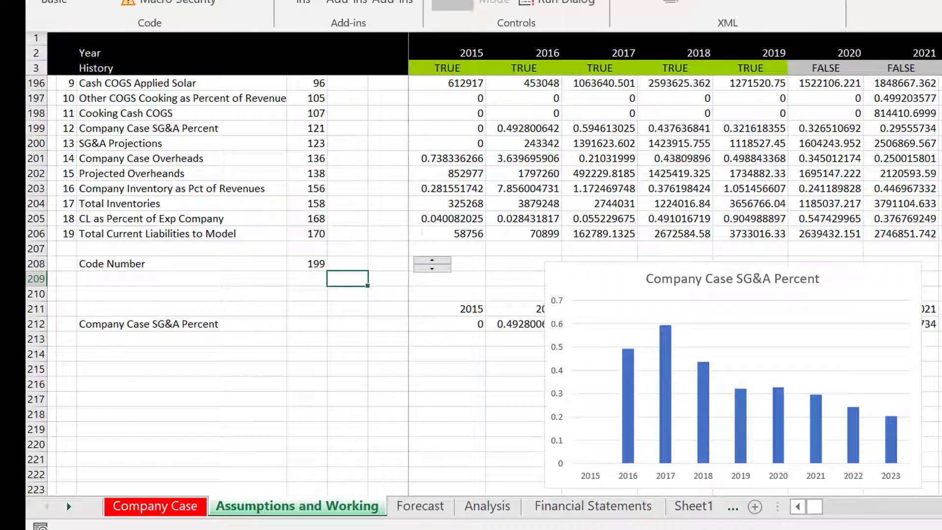
{"action": "left_click", "coordinate": [452, 3]}
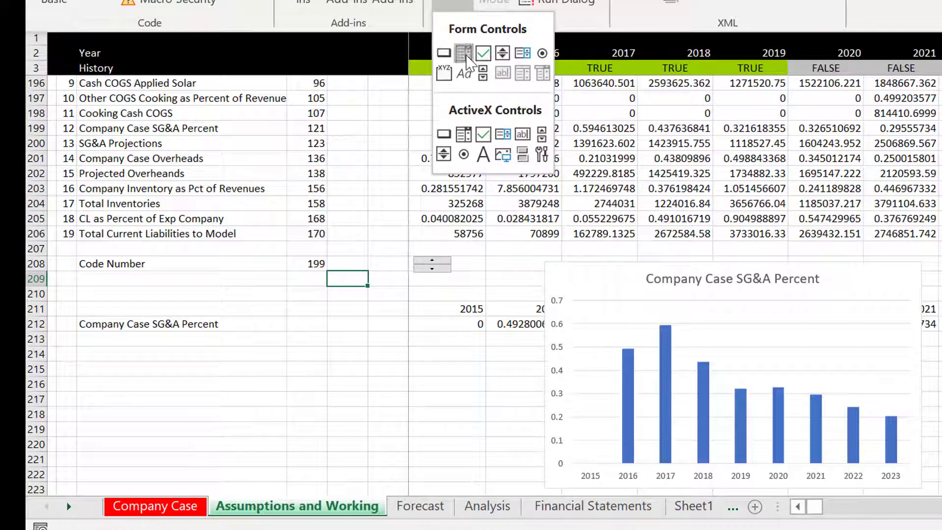
{"action": "left_click", "coordinate": [463, 49]}
{"action": "left_click_drag", "start_coordinate": [246, 335], "coordinate": [377, 352]}
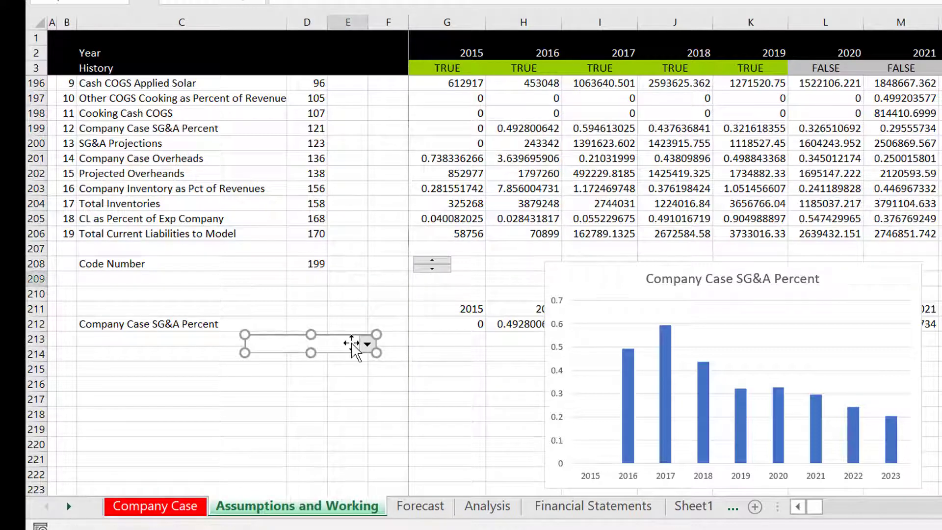
- Set the combo box's input range to the series names in C188:C206
{"action": "right_click", "coordinate": [353, 343]}
{"action": "left_click", "coordinate": [373, 326]}
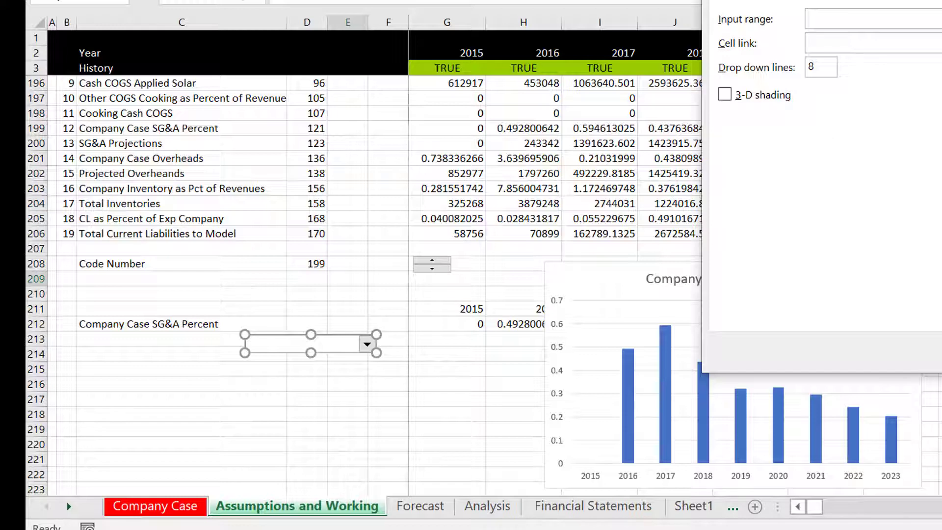
{"action": "left_click", "coordinate": [125, 88]}
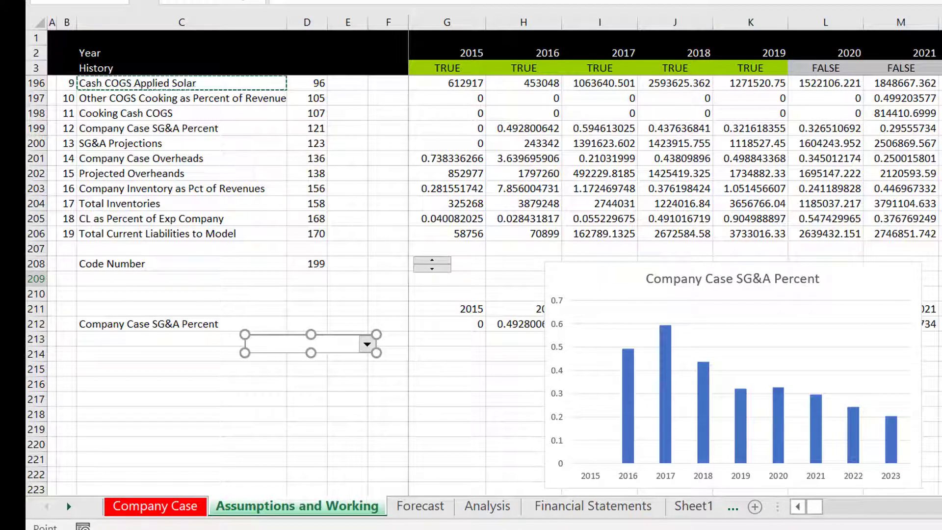
{"action": "scroll", "coordinate": [484, 285], "scroll_direction": "up", "scroll_amount": 3}
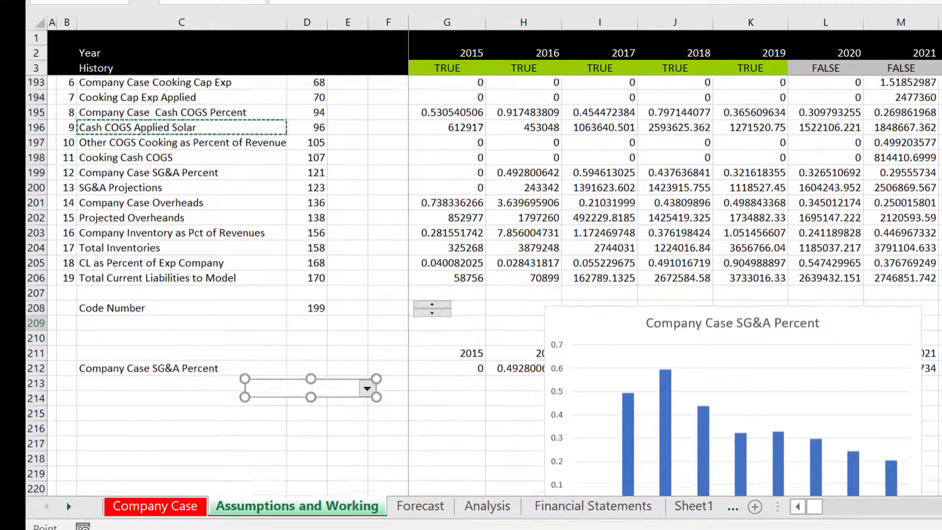
{"action": "scroll", "coordinate": [283, 196], "scroll_direction": "up", "scroll_amount": 1}
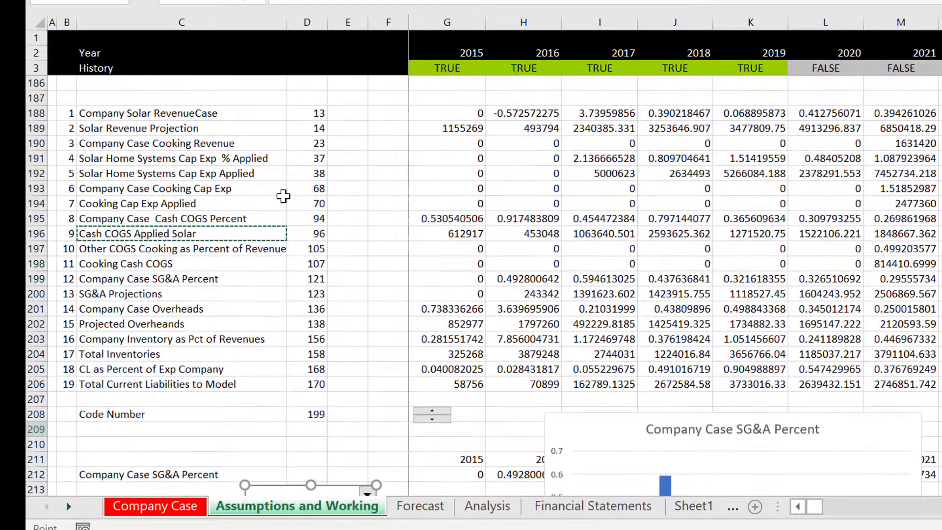
{"action": "left_click_drag", "start_coordinate": [142, 109], "coordinate": [148, 381]}
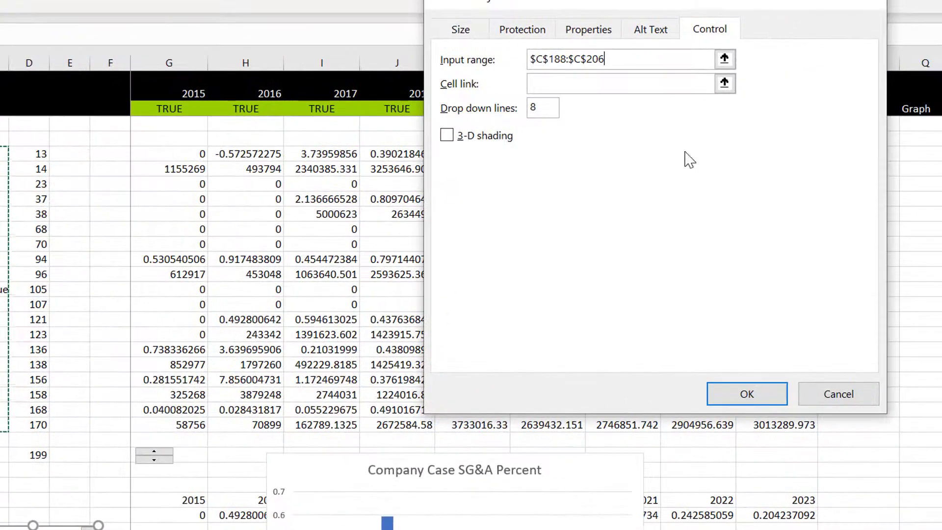
- Link the combo box to cell E208 on the Assumptions and Working sheet and apply the control settings
{"action": "left_click", "coordinate": [724, 83]}
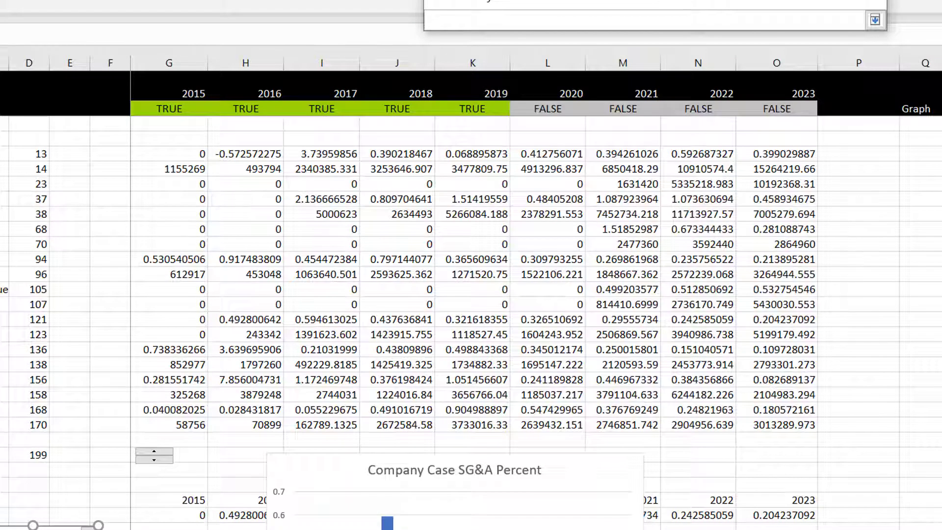
{"action": "left_click", "coordinate": [73, 529]}
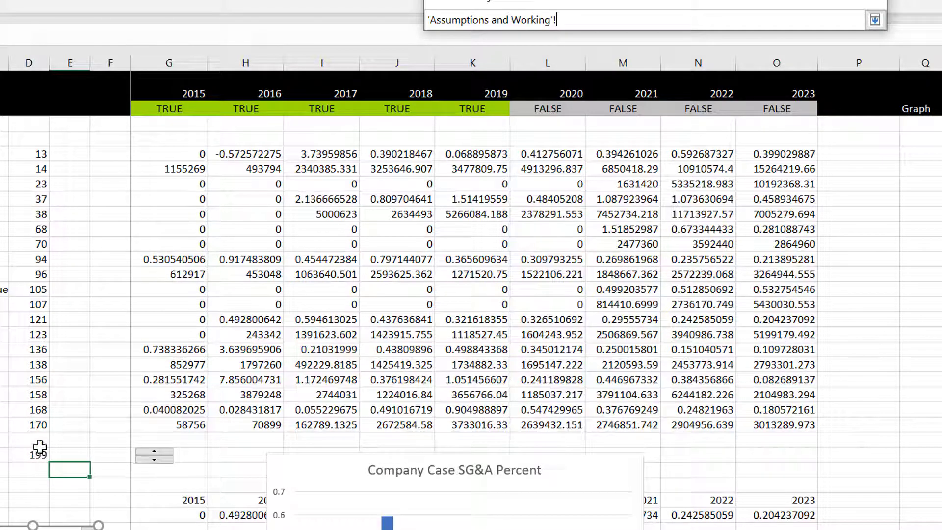
{"action": "left_click", "coordinate": [69, 455]}
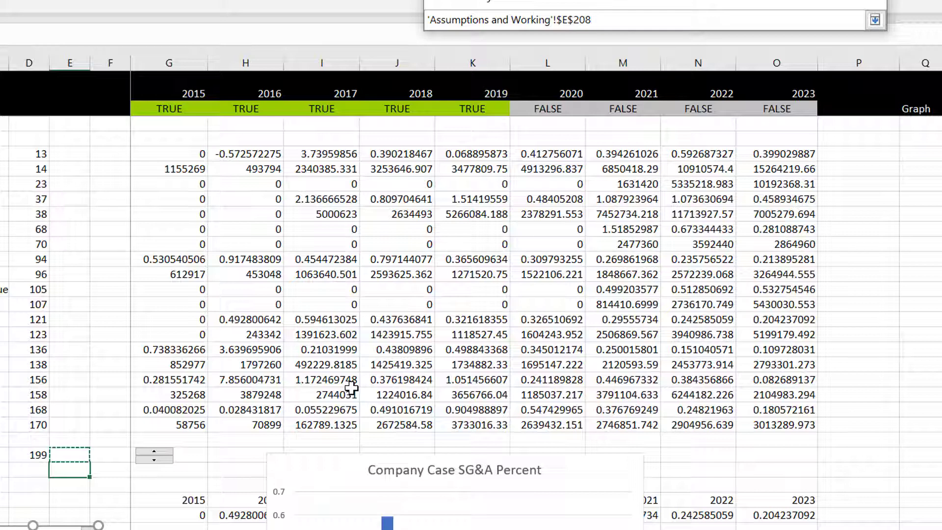
{"action": "key", "text": "Return"}
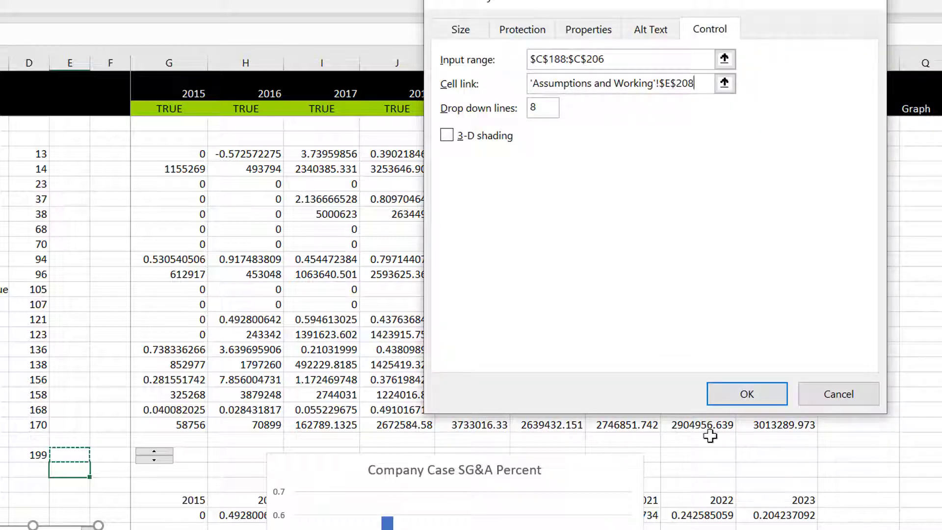
{"action": "left_click", "coordinate": [746, 394]}
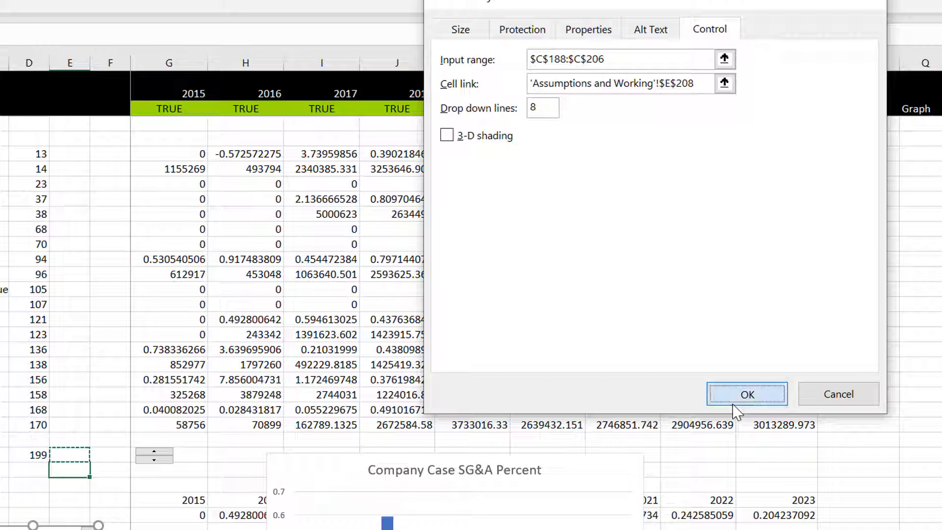
- Deselect the combo box and choose Company Solar RevenueCase from its list
{"action": "left_click", "coordinate": [71, 506]}
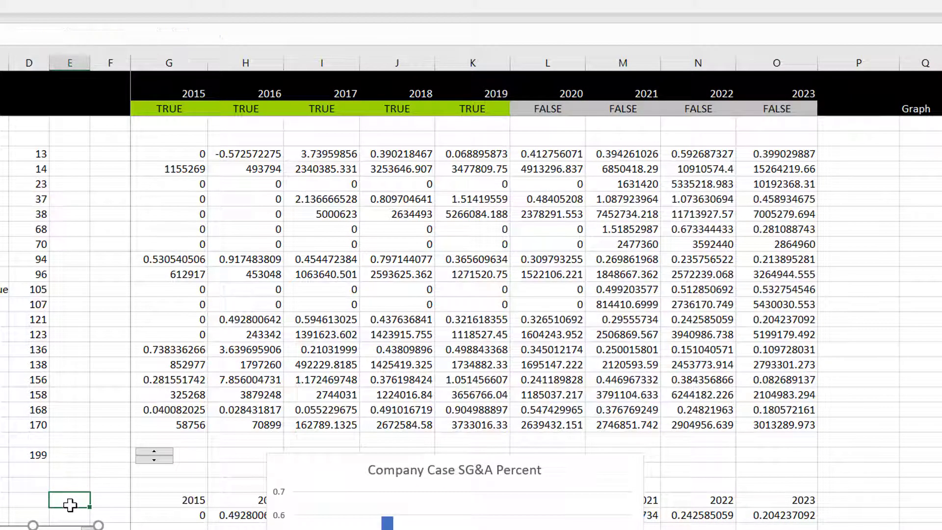
{"action": "key", "text": "Down"}
{"action": "key", "text": "Down"}
{"action": "key", "text": "Down"}
{"action": "key", "text": "Down"}
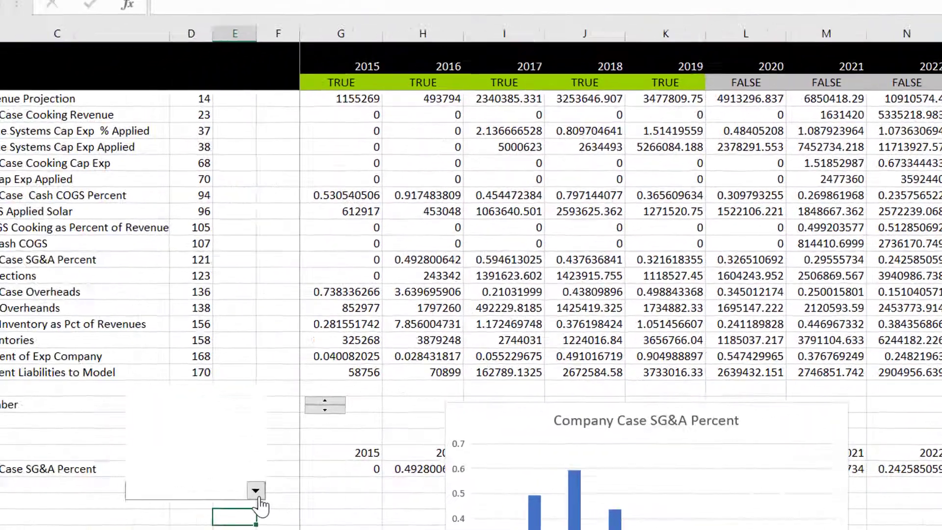
{"action": "left_click", "coordinate": [89, 494]}
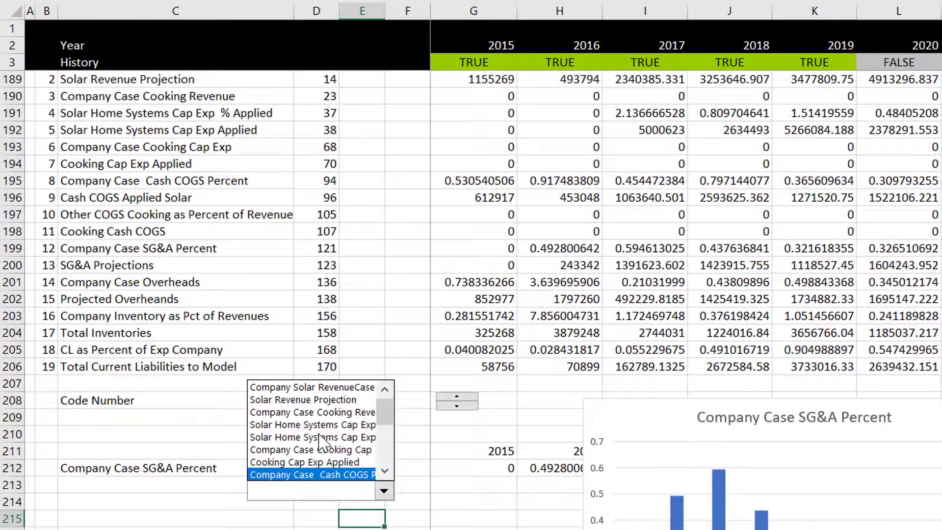
{"action": "left_click", "coordinate": [323, 388]}
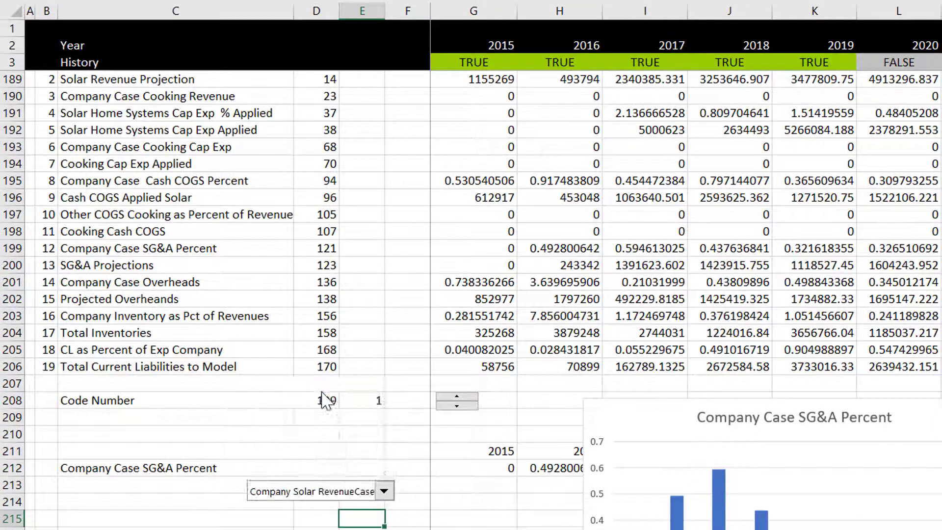
- Widen the combo box into column G so the full series names fit, and deselect it
{"action": "right_click", "coordinate": [328, 501]}
{"action": "key", "text": "Escape"}
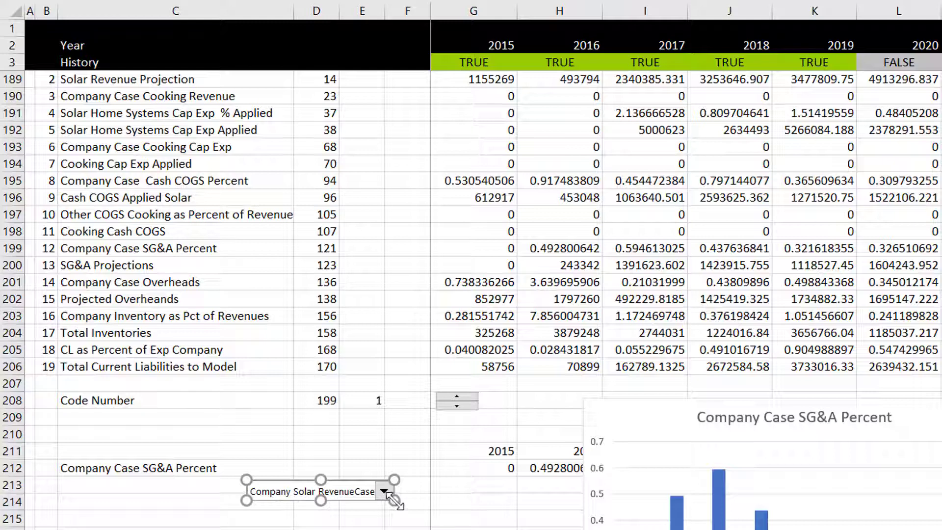
{"action": "left_click_drag", "start_coordinate": [393, 499], "coordinate": [470, 498]}
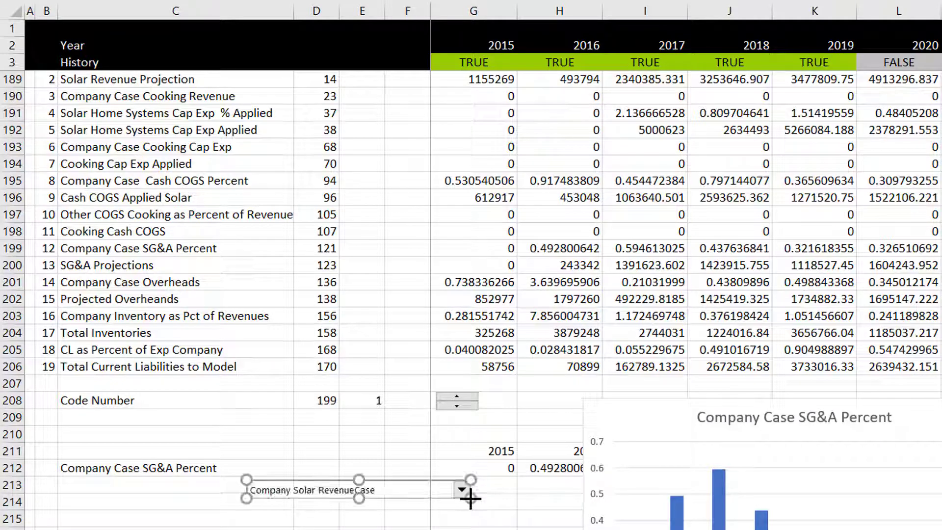
{"action": "left_click", "coordinate": [378, 519]}
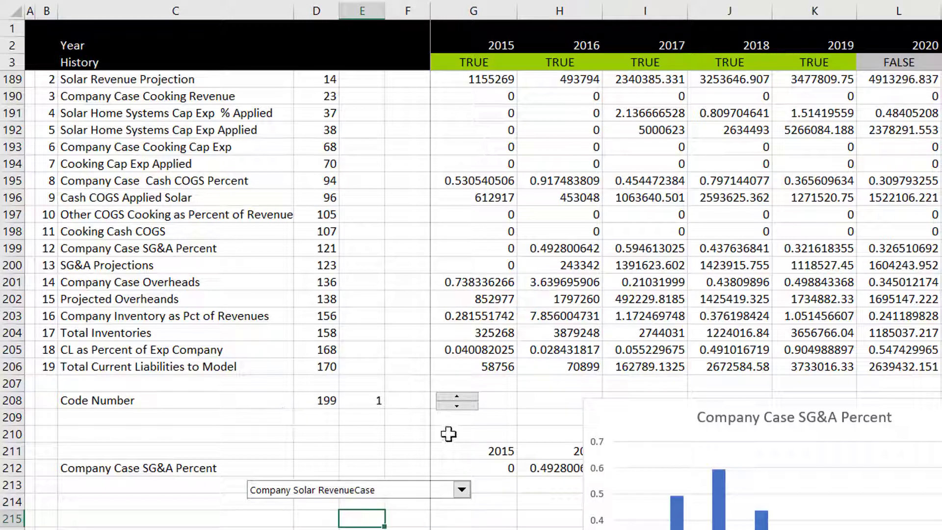
- Examine the numbering of the series list from row 196 up to its first entry in row 188
{"action": "left_click", "coordinate": [234, 205]}
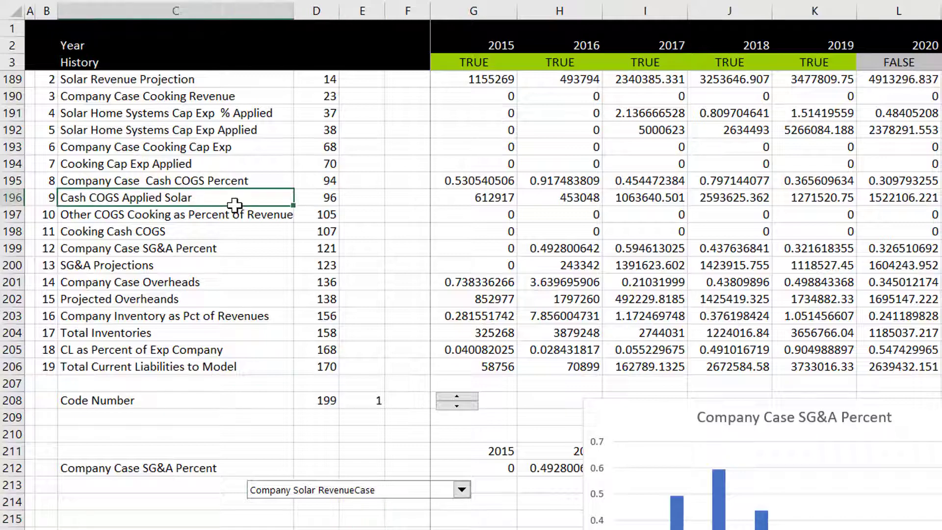
{"action": "key", "text": "Up"}
{"action": "key", "text": "Up"}
{"action": "key", "text": "Up"}
{"action": "key", "text": "Up"}
{"action": "key", "text": "Up"}
{"action": "key", "text": "Up"}
{"action": "key", "text": "Up"}
{"action": "key", "text": "Up"}
{"action": "key", "text": "Up"}
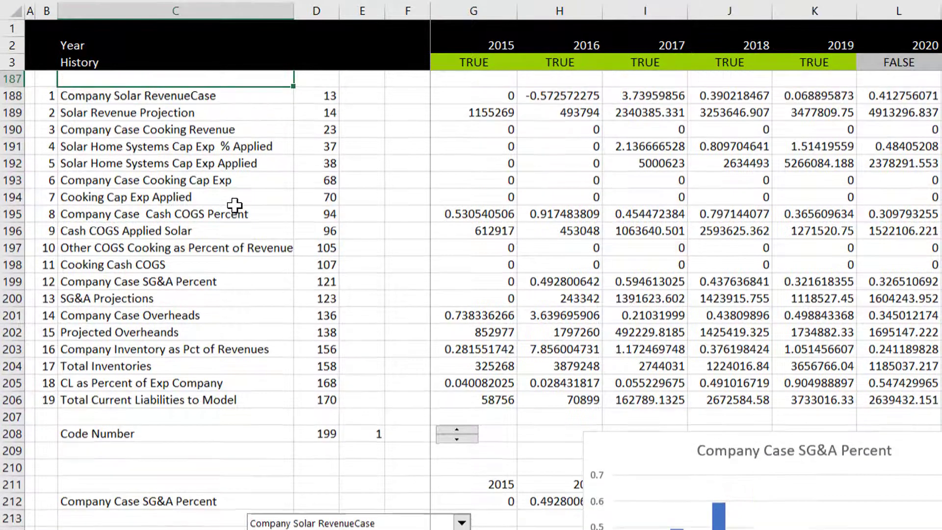
{"action": "key", "text": "Down"}
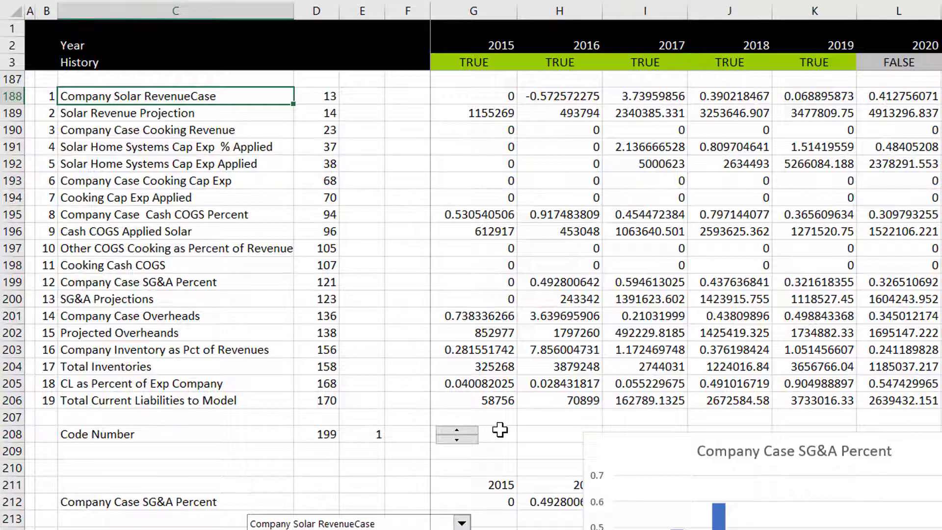
- Set the spin button's minimum value to 1 and its maximum value to 19
{"action": "right_click", "coordinate": [458, 437]}
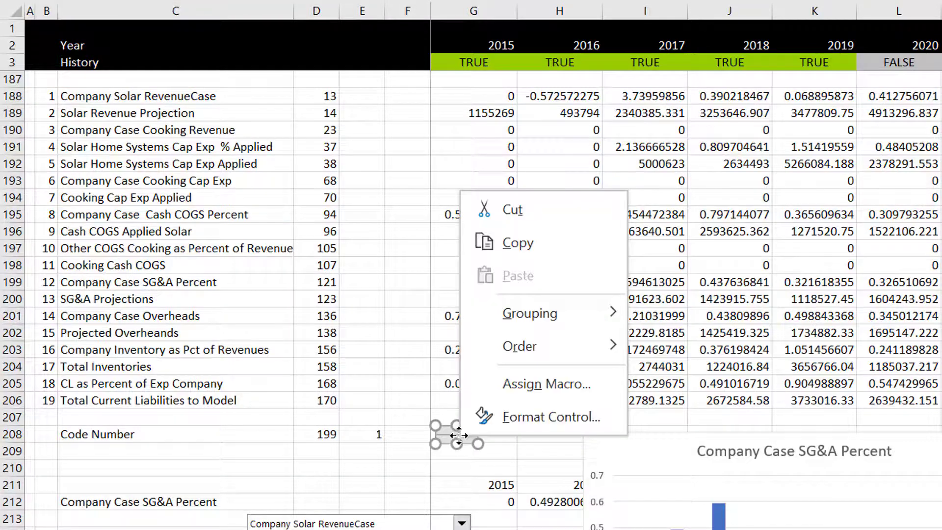
{"action": "left_click", "coordinate": [511, 417]}
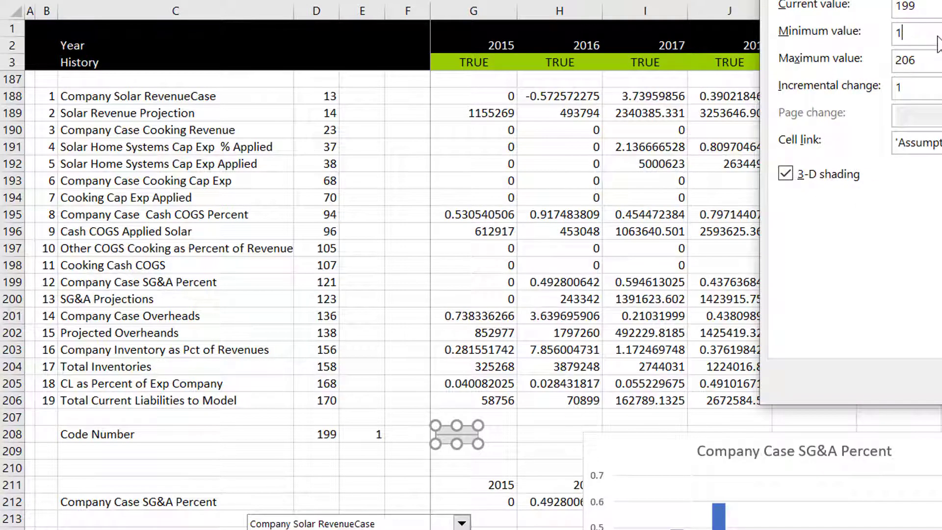
{"action": "key", "text": "BackSpace"}
{"action": "key", "text": "BackSpace"}
{"action": "key", "text": "BackSpace"}
{"action": "type", "text": "19"}
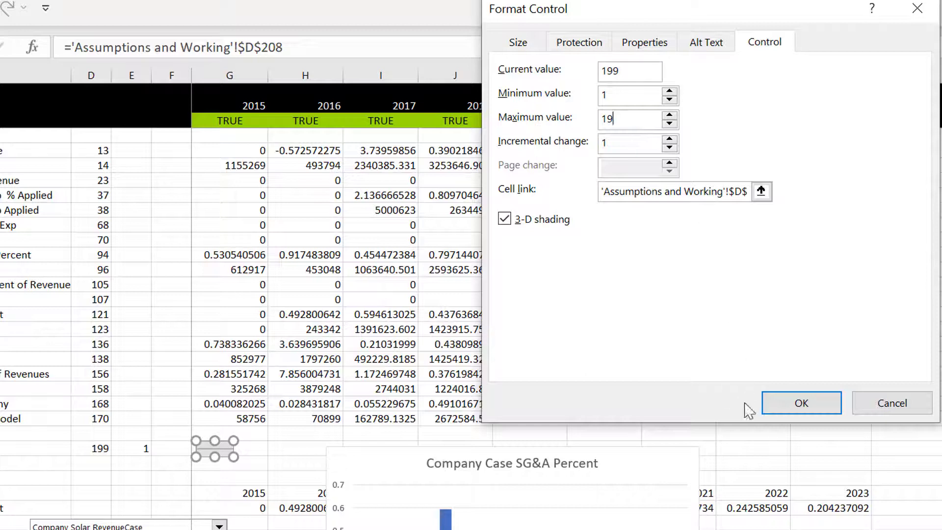
- Link the spin button to cell E208 on the Assumptions and Working sheet and apply the control settings
{"action": "left_click", "coordinate": [766, 192]}
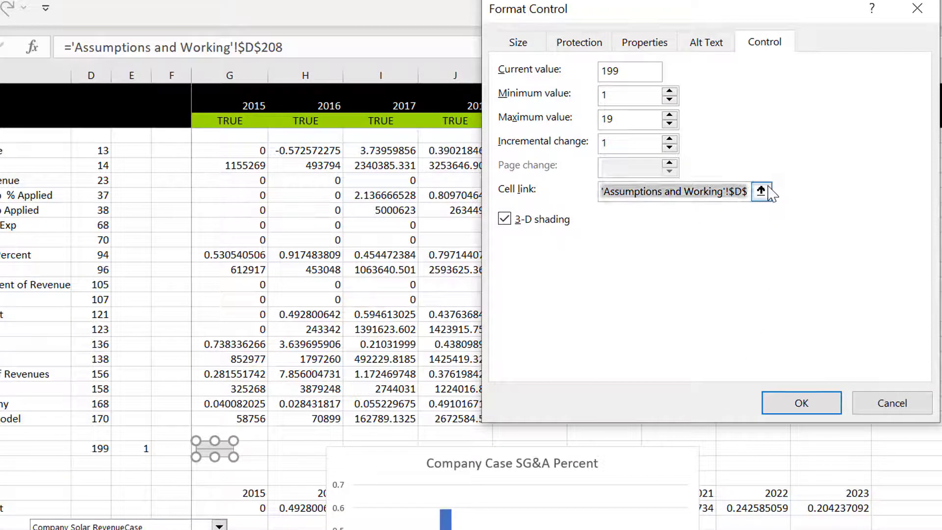
{"action": "left_click", "coordinate": [142, 451]}
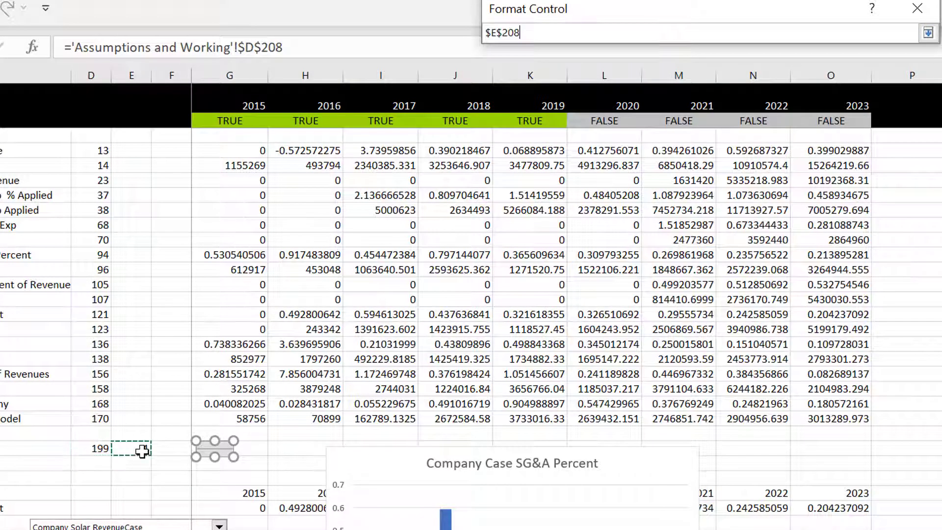
{"action": "key", "text": "BackSpace"}
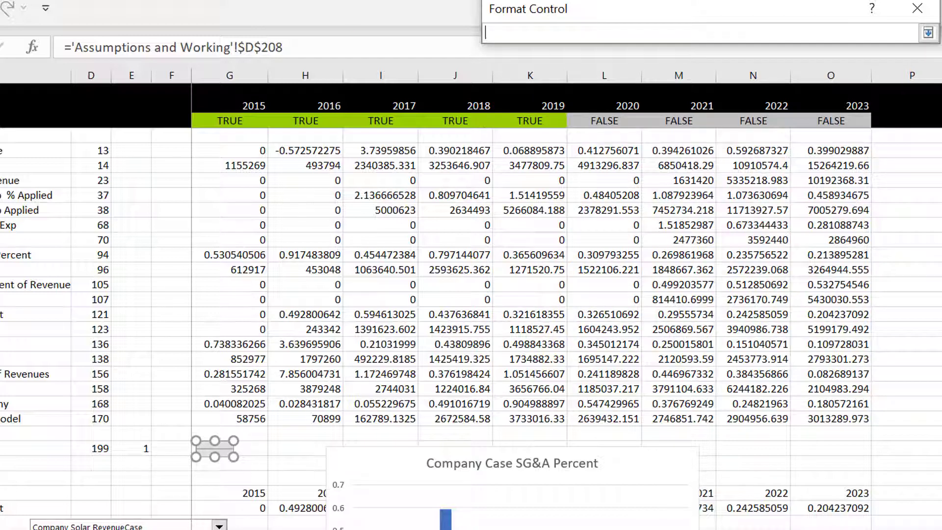
{"action": "key", "text": "ctrl+Page_Up"}
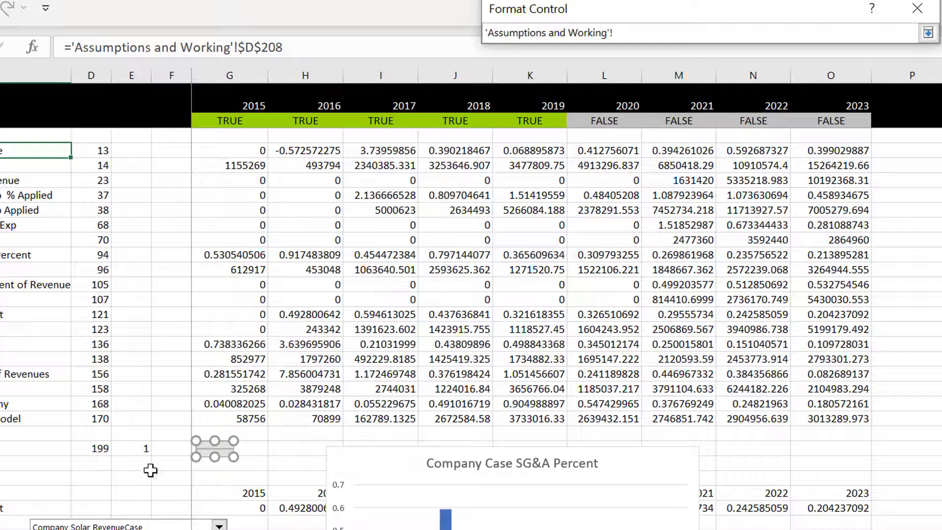
{"action": "left_click", "coordinate": [140, 448]}
{"action": "key", "text": "Return"}
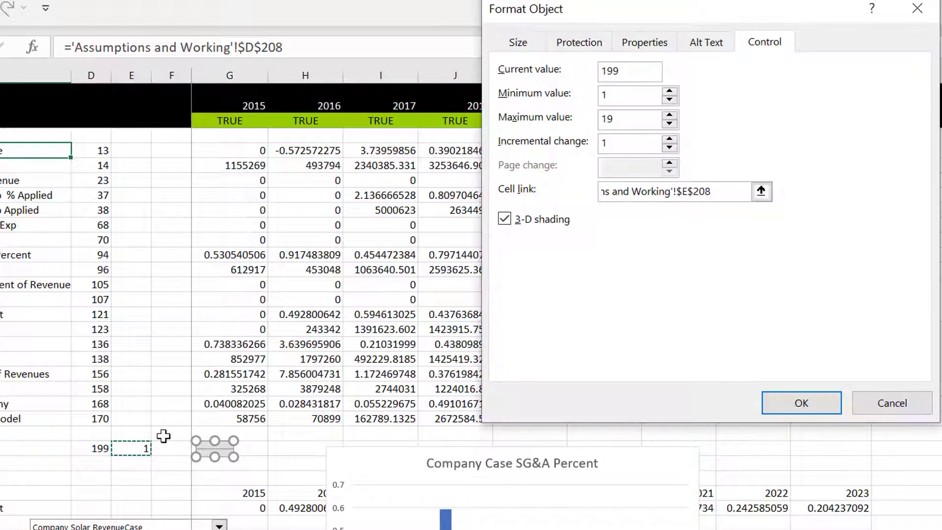
{"action": "left_click", "coordinate": [797, 404]}
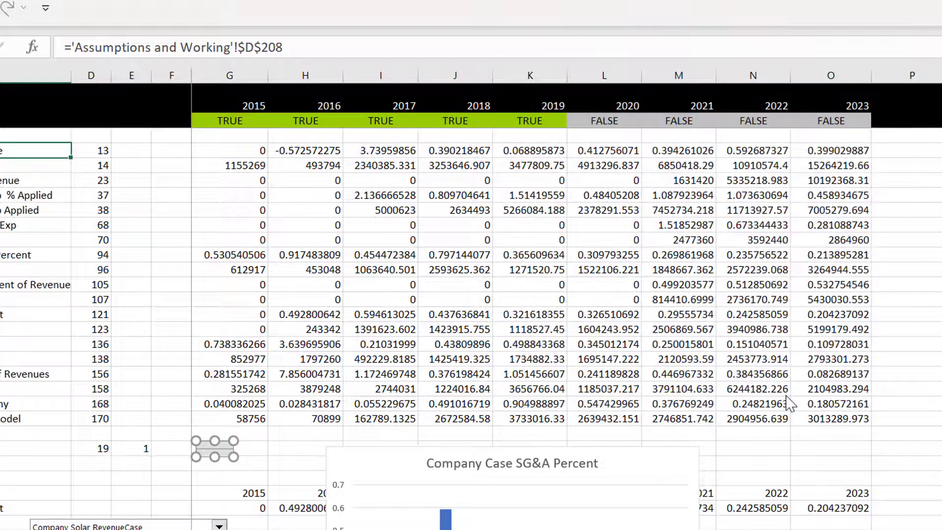
{"action": "left_click", "coordinate": [248, 464]}
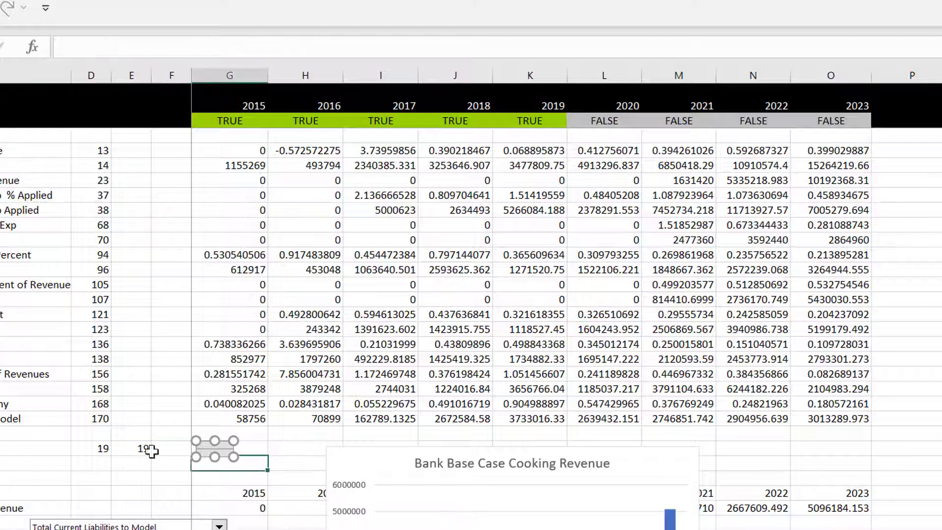
- Enter =E208+187 as the code number in D208 and step the spin button down to series 16
{"action": "left_click", "coordinate": [90, 454]}
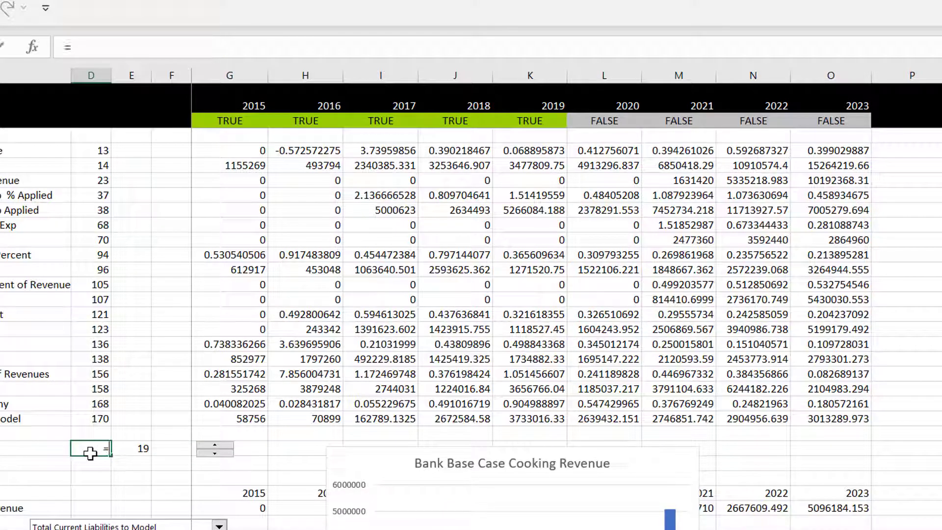
{"action": "type", "text": "="}
{"action": "key", "text": "Right"}
{"action": "type", "text": "+"}
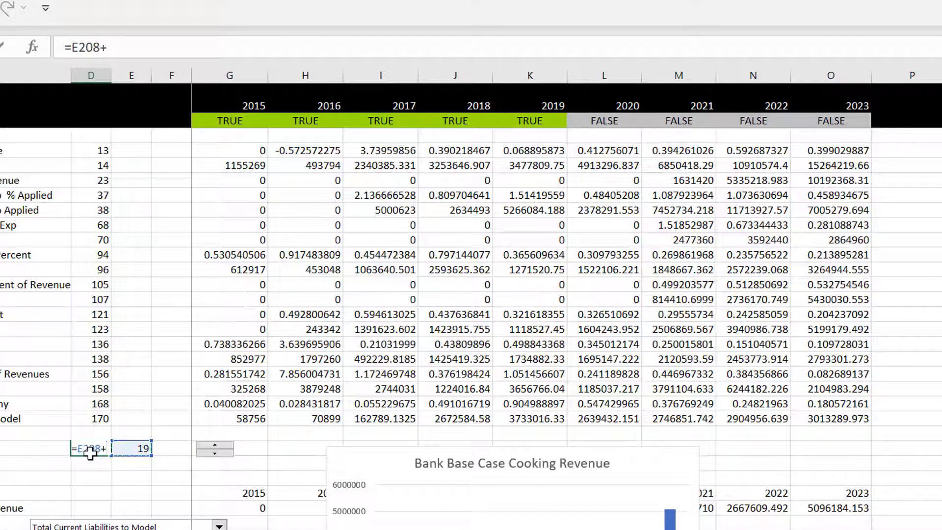
{"action": "type", "text": "18"}
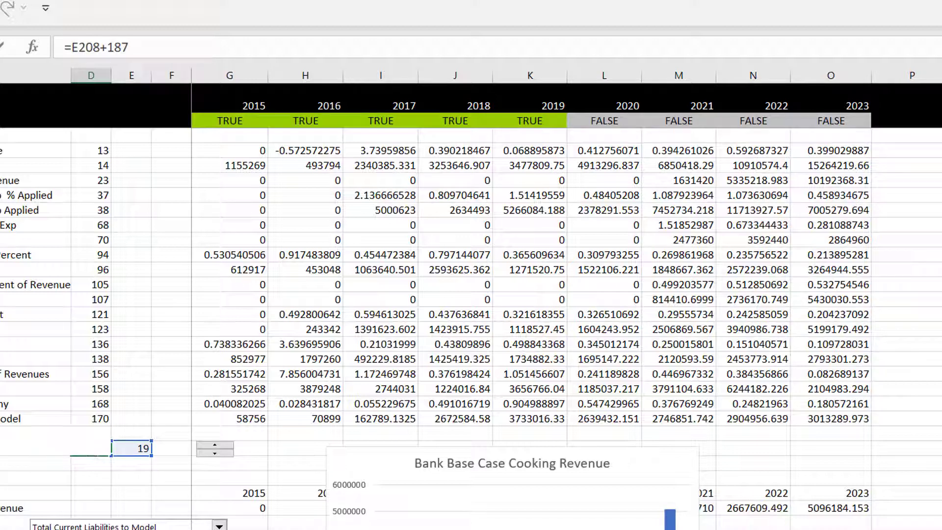
{"action": "type", "text": "7"}
{"action": "key", "text": "Return"}
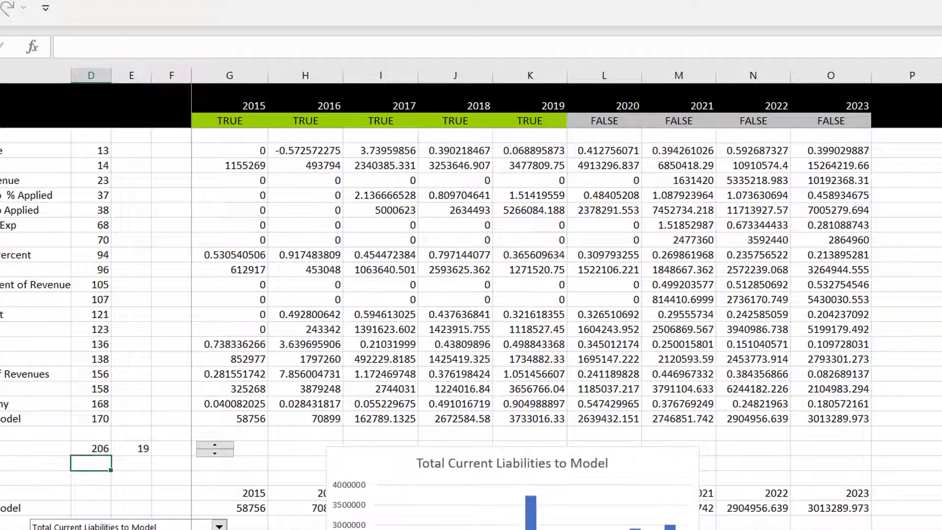
{"action": "key", "text": "Up"}
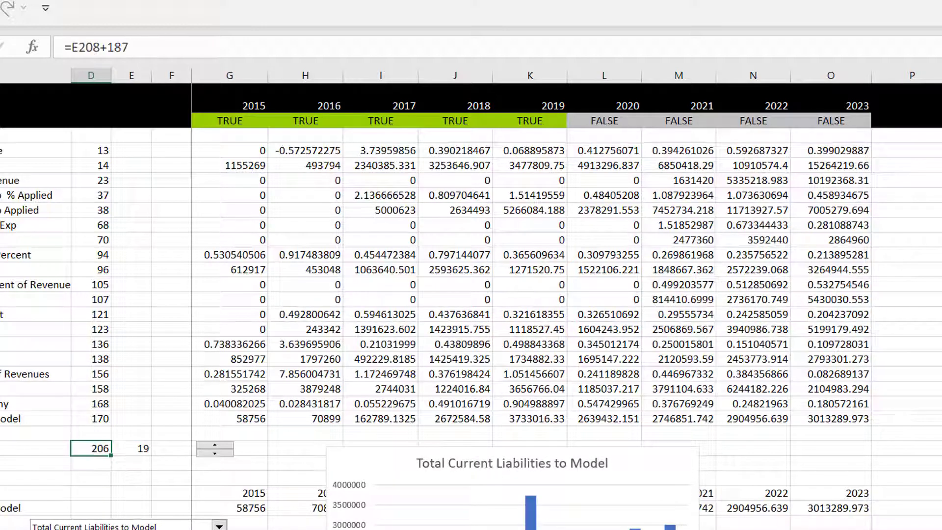
{"action": "left_click", "coordinate": [214, 453]}
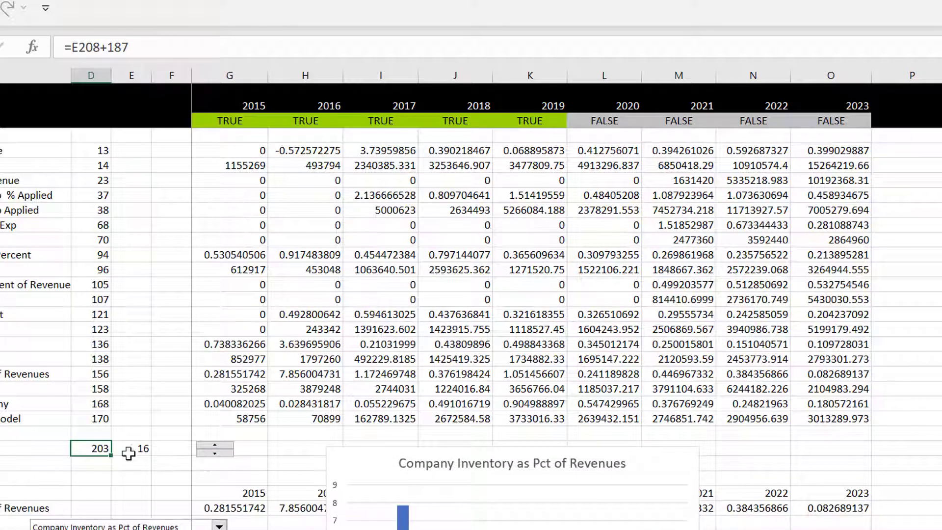
- Cut the chart from the Assumptions and Working sheet and paste it into the blank sheet at cell G4
{"action": "left_click", "coordinate": [339, 462]}
{"action": "key", "text": "Delete"}
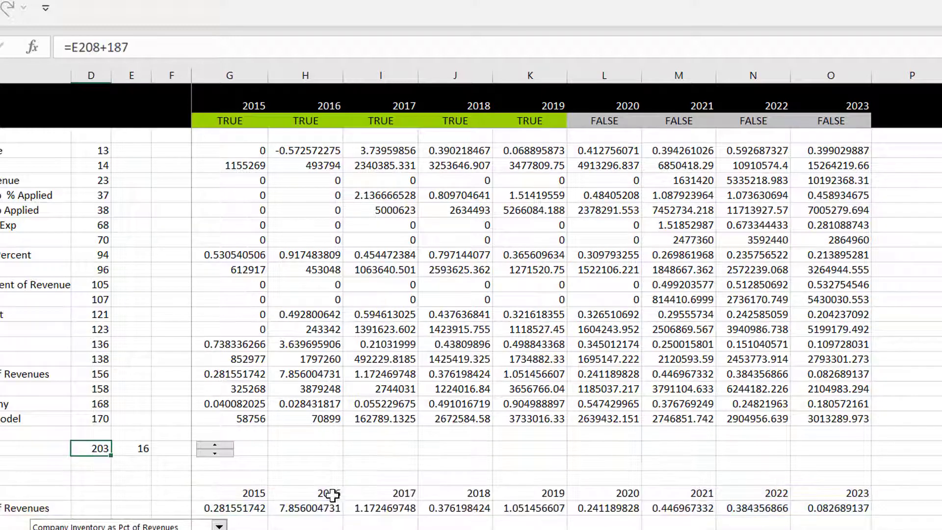
{"action": "key", "text": "ctrl+Page_Down"}
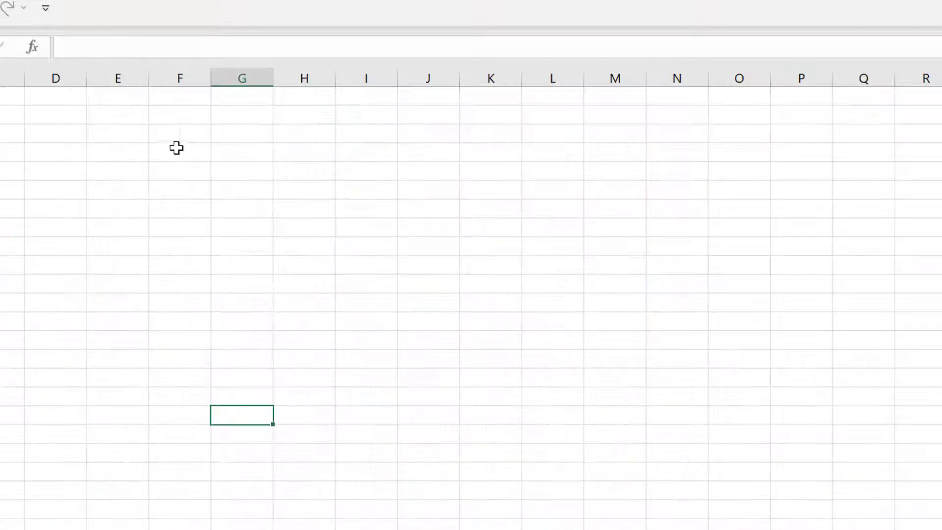
{"action": "left_click", "coordinate": [139, 148]}
{"action": "key", "text": "Right"}
{"action": "key", "text": "Right"}
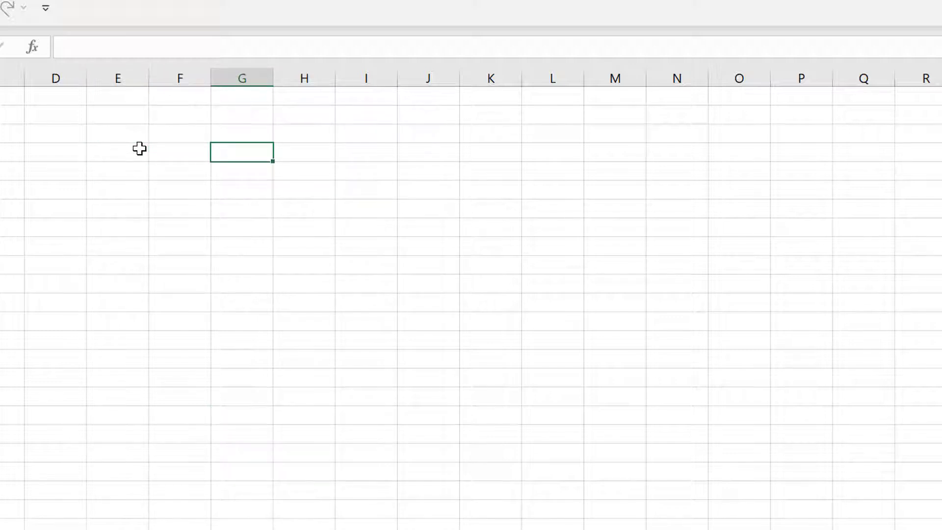
{"action": "key", "text": "ctrl+v"}
{"action": "left_click", "coordinate": [99, 390]}
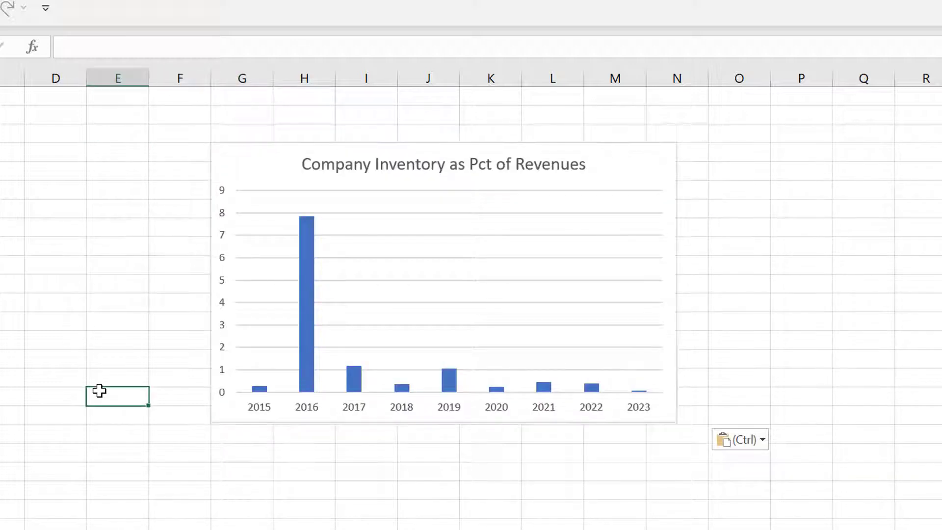
- Move the pasted chart two columns over so it starts at column E, and deselect it
{"action": "key", "text": "ctrl+Page_Up"}
{"action": "key", "text": "ctrl+Page_Down"}
{"action": "left_click_drag", "start_coordinate": [236, 149], "coordinate": [116, 153]}
{"action": "left_click", "coordinate": [33, 242]}
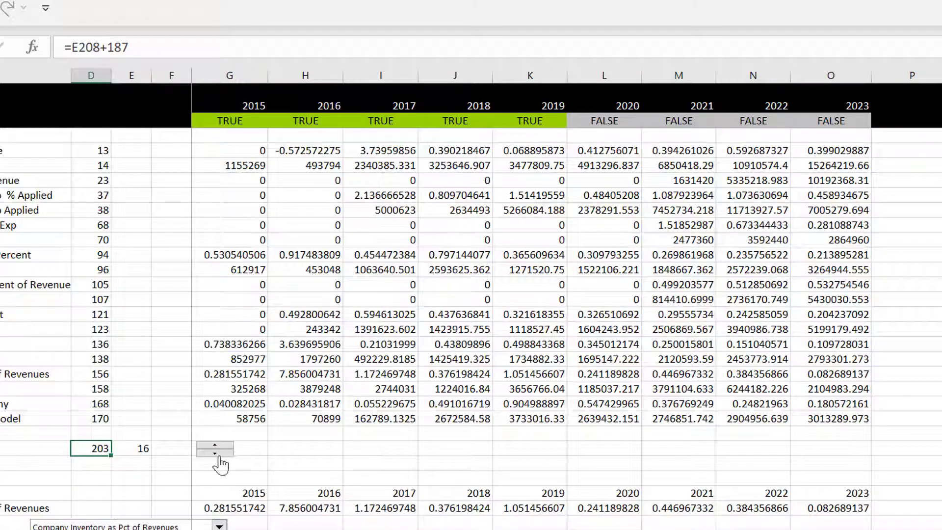
- Copy the spin button from the Assumptions and Working sheet and paste it around cell B3 of the chart sheet
{"action": "right_click", "coordinate": [219, 455]}
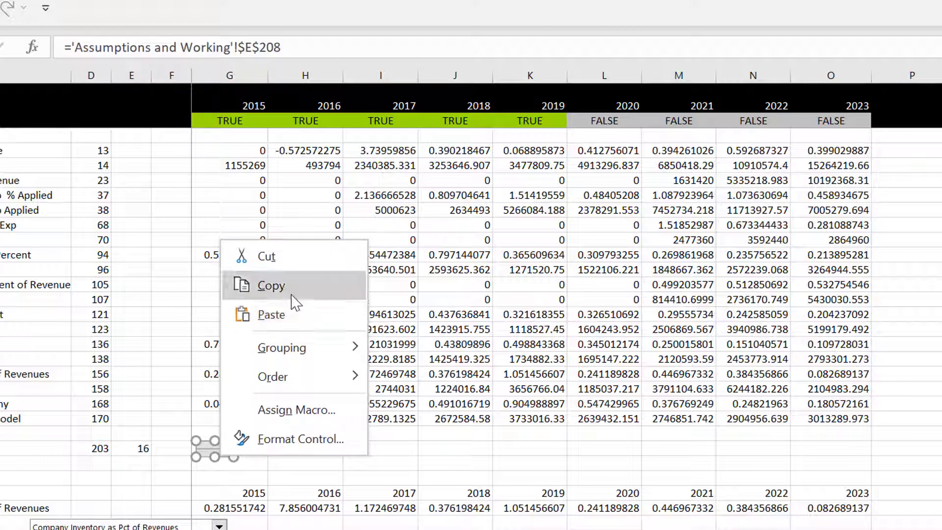
{"action": "left_click", "coordinate": [265, 286]}
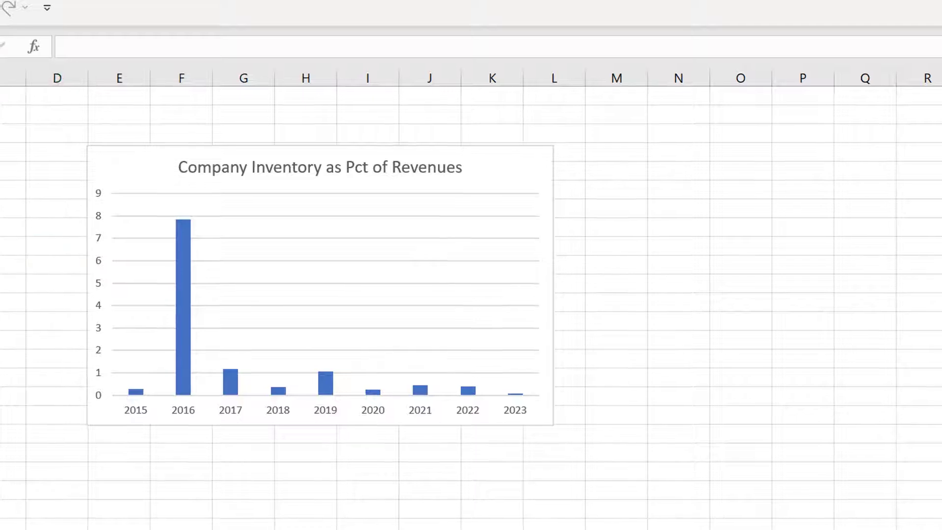
{"action": "left_click", "coordinate": [44, 116]}
{"action": "key", "text": "ctrl+v"}
{"action": "left_click", "coordinate": [170, 165]}
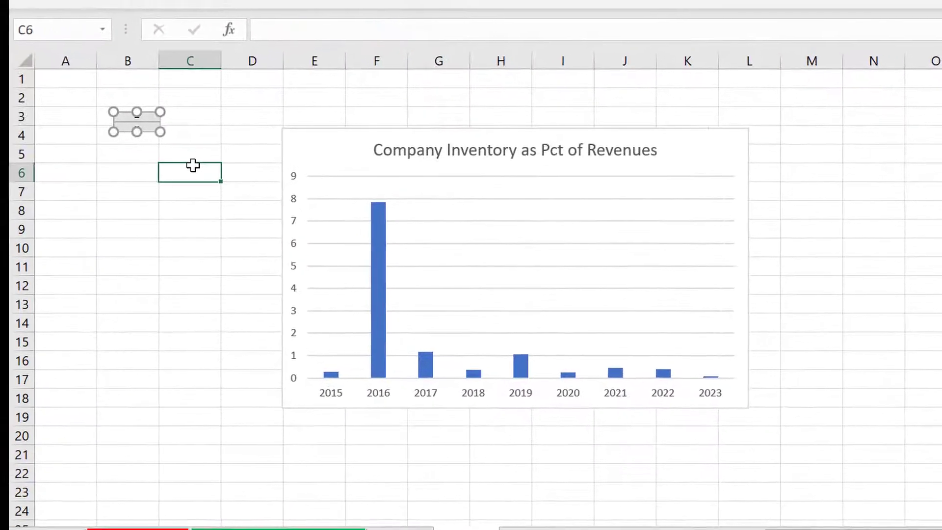
- Enter a formula in C3 of the chart sheet that references cell E208 on the Assumptions and Working sheet
{"action": "key", "text": "Up"}
{"action": "key", "text": "Up"}
{"action": "key", "text": "Up"}
{"action": "type", "text": "="}
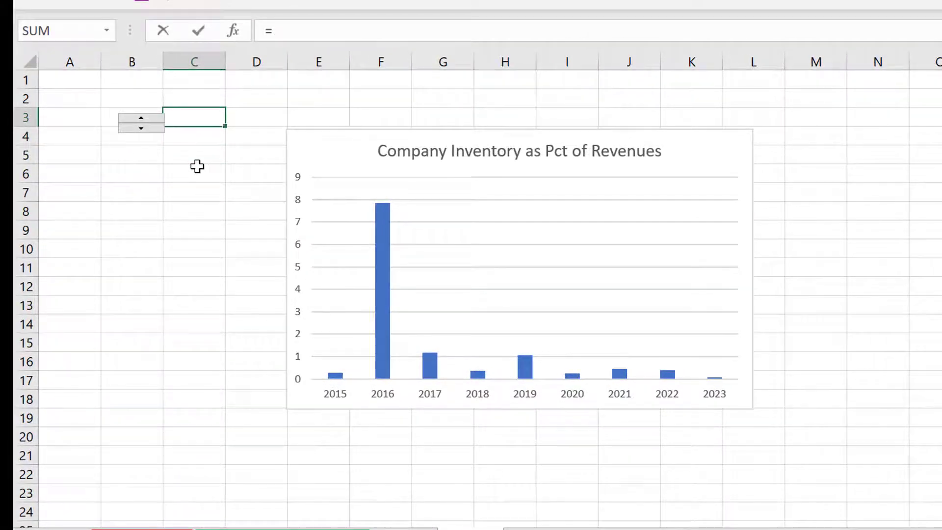
{"action": "key", "text": "ctrl+Page_Up"}
{"action": "key", "text": "Page_Down"}
{"action": "key", "text": "Page_Down"}
{"action": "key", "text": "Page_Up"}
{"action": "key", "text": "Page_Up"}
{"action": "key", "text": "Page_Up"}
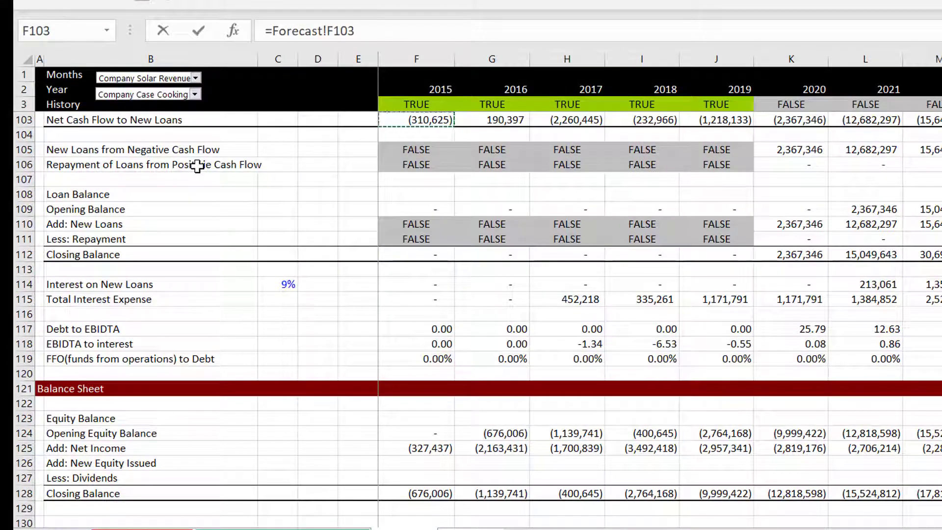
{"action": "key", "text": "Return"}
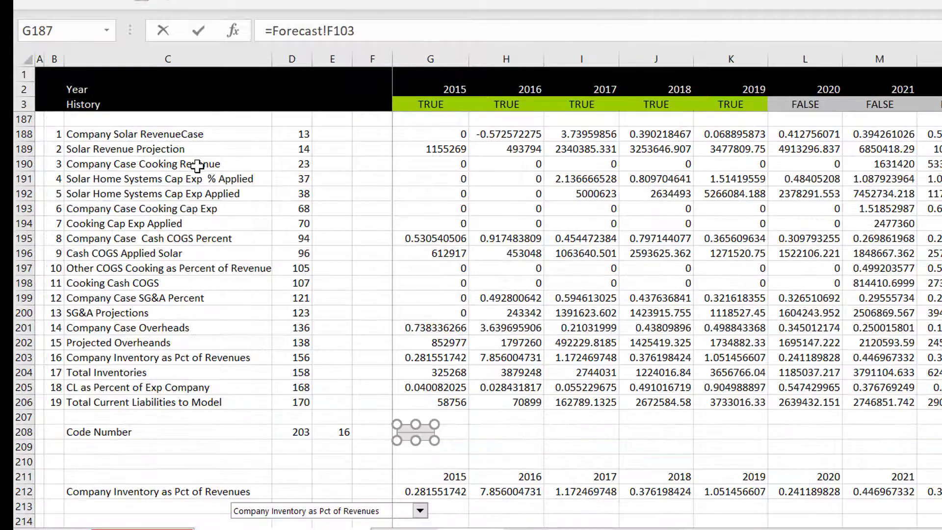
{"action": "left_click", "coordinate": [329, 437]}
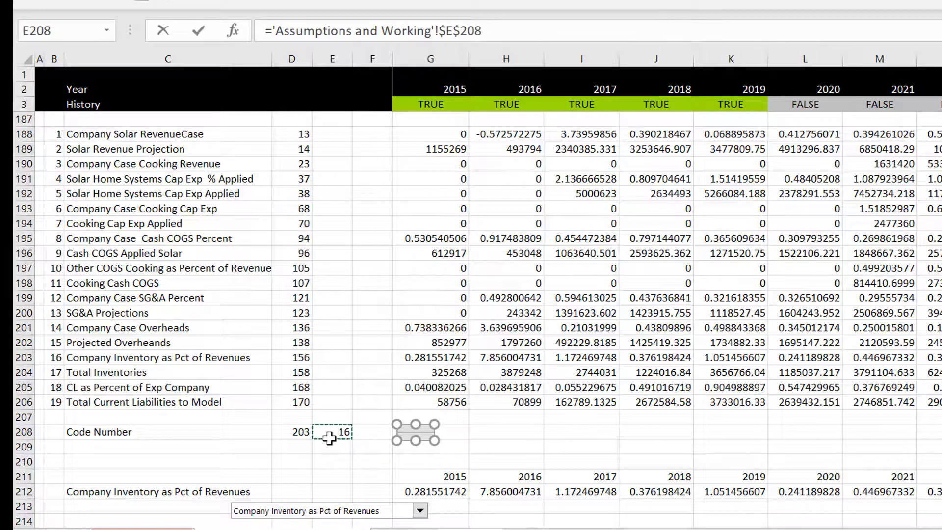
{"action": "key", "text": "Return"}
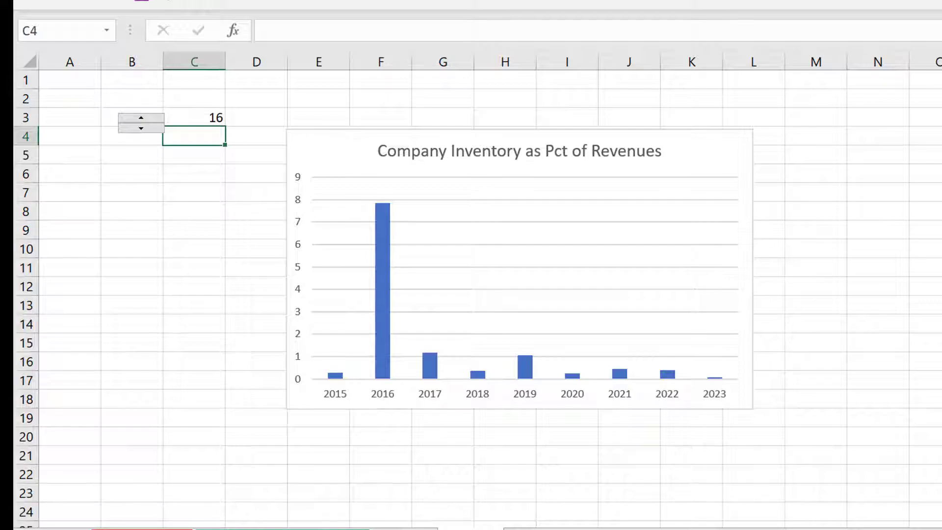
- Copy the combo box from the Assumptions and Working sheet and paste it around cell B6 of the chart sheet
{"action": "left_click", "coordinate": [316, 529]}
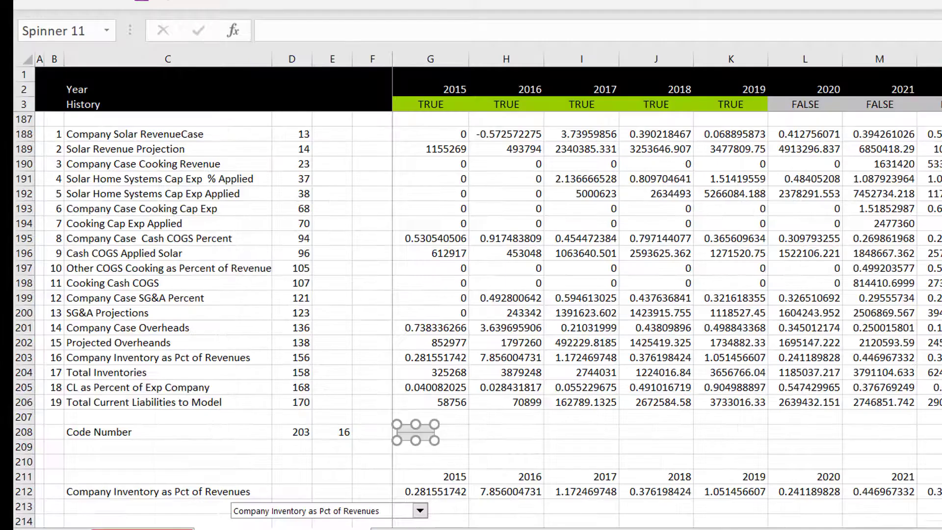
{"action": "right_click", "coordinate": [318, 519]}
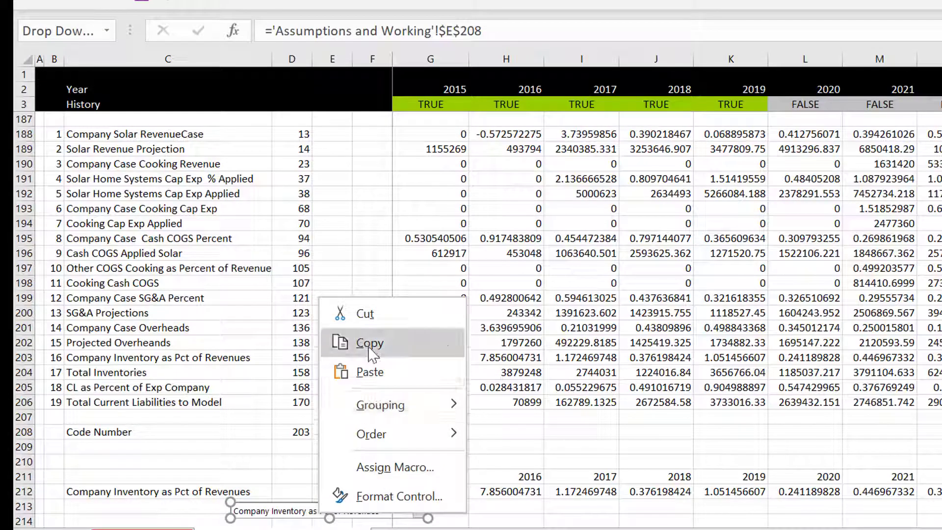
{"action": "left_click", "coordinate": [371, 284]}
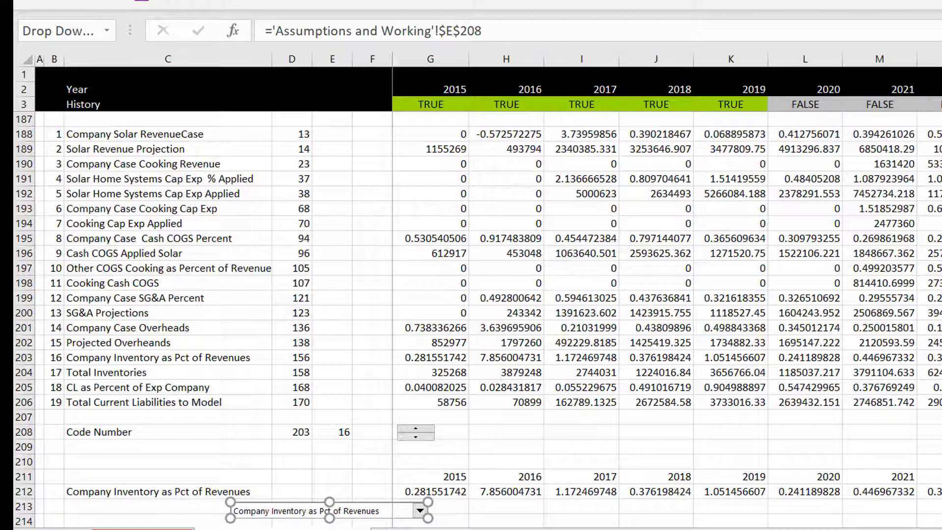
{"action": "left_click", "coordinate": [471, 529]}
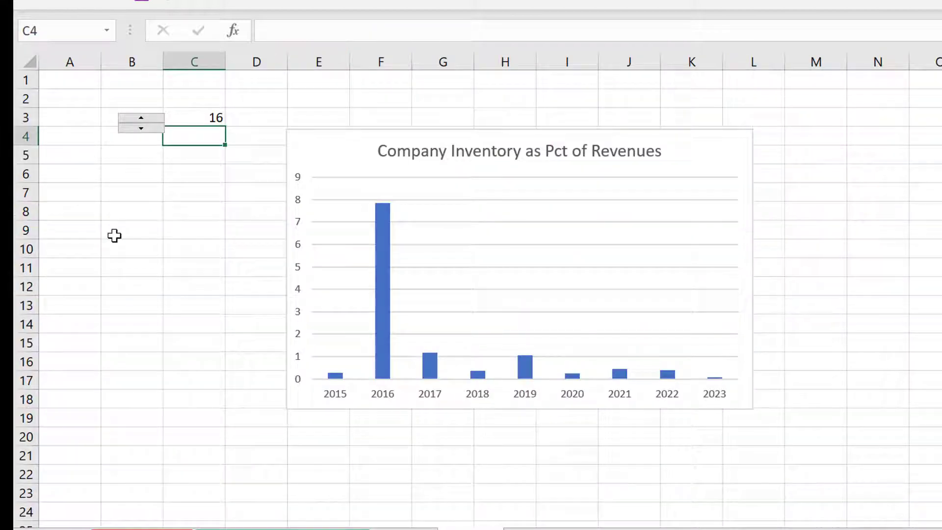
{"action": "left_click", "coordinate": [100, 174]}
{"action": "key", "text": "ctrl+v"}
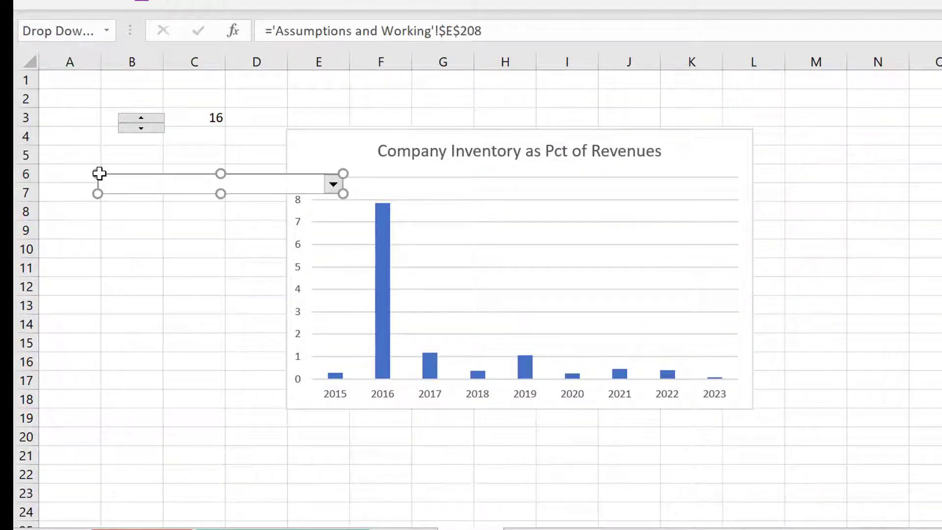
{"action": "left_click", "coordinate": [232, 231]}
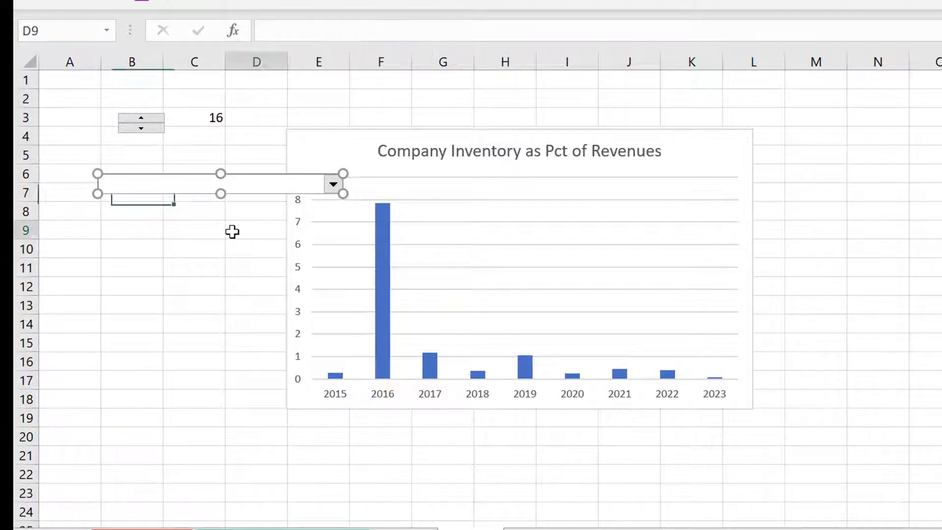
- Try out the copied combo box on the chart sheet by choosing an entry from its list
{"action": "left_click", "coordinate": [333, 184]}
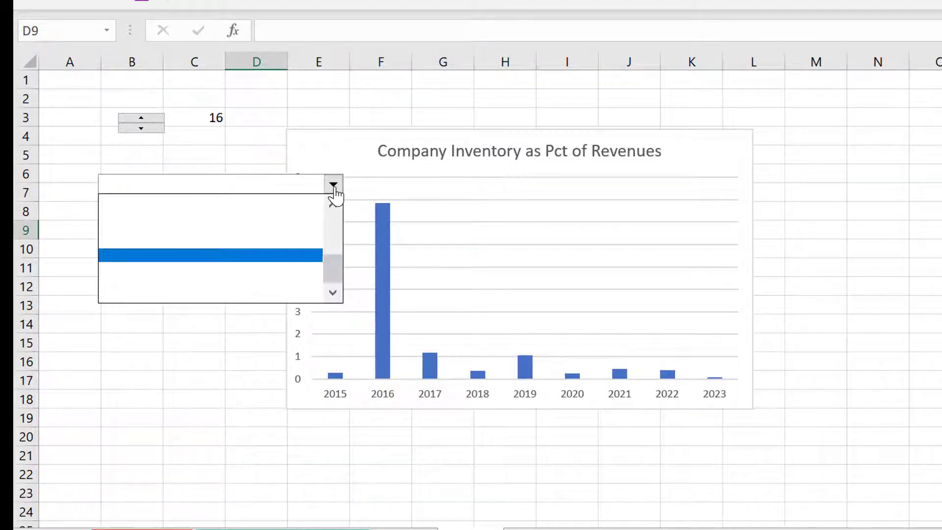
{"action": "left_click", "coordinate": [179, 415]}
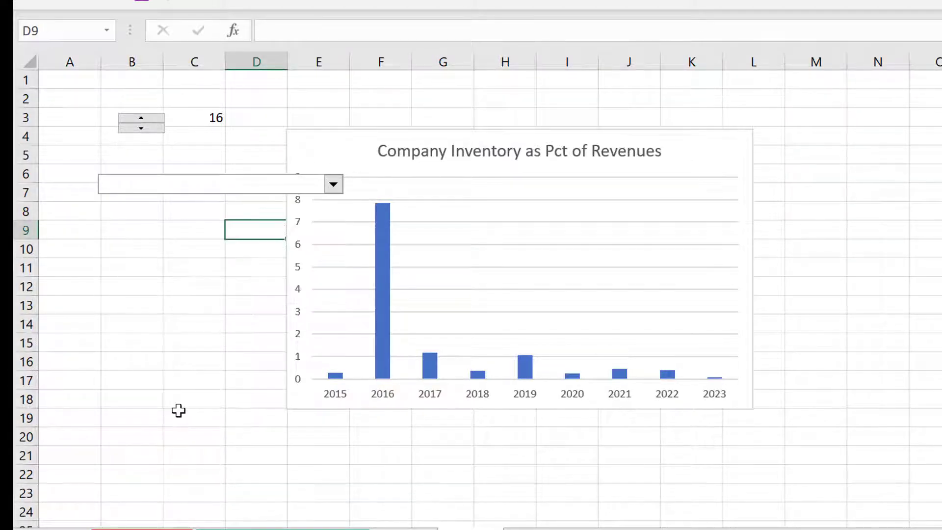
{"action": "left_click", "coordinate": [290, 185]}
{"action": "left_click", "coordinate": [239, 222]}
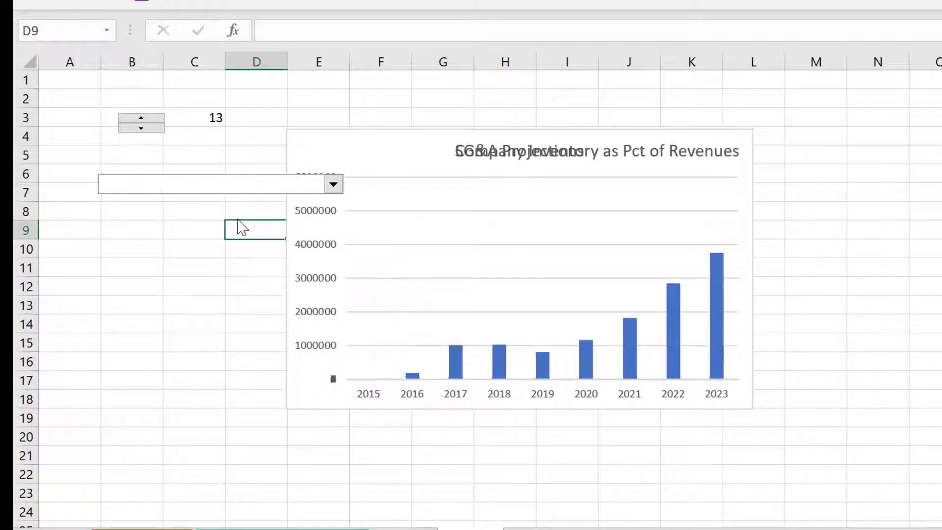
- Set the copied combo box's input range to C188:C206 on the Assumptions and Working sheet
{"action": "right_click", "coordinate": [264, 191]}
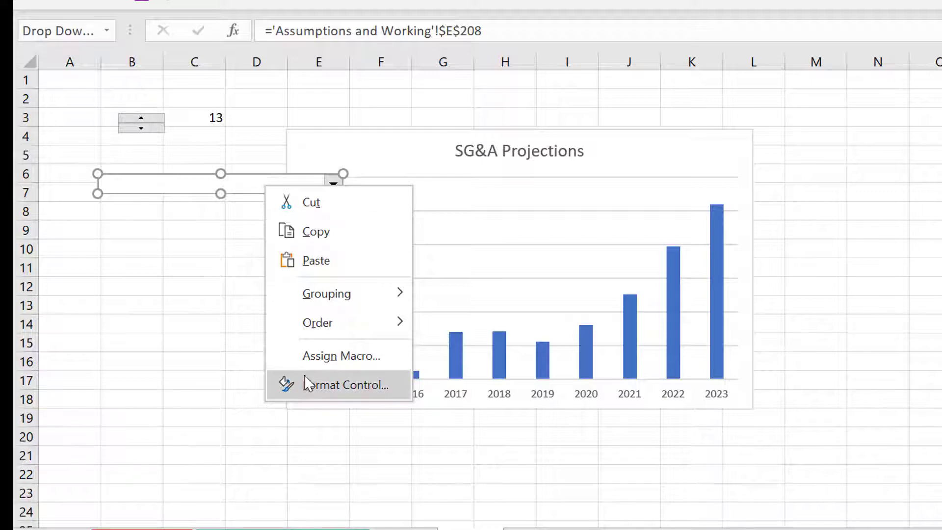
{"action": "left_click", "coordinate": [344, 385]}
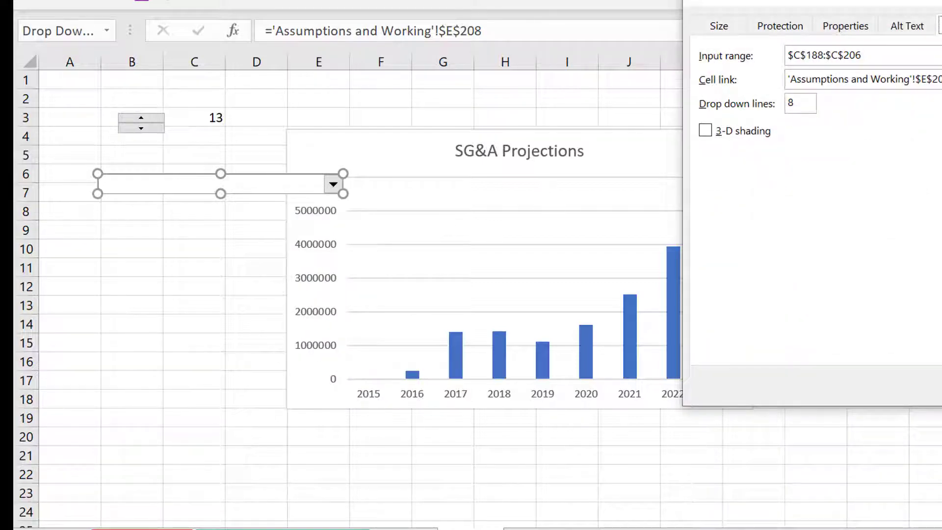
{"action": "left_click", "coordinate": [941, 55]}
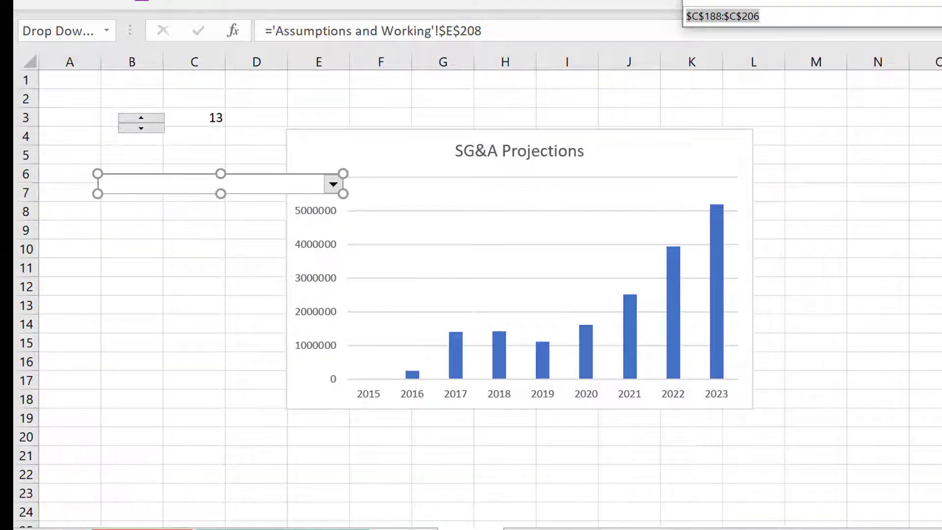
{"action": "left_click", "coordinate": [295, 529]}
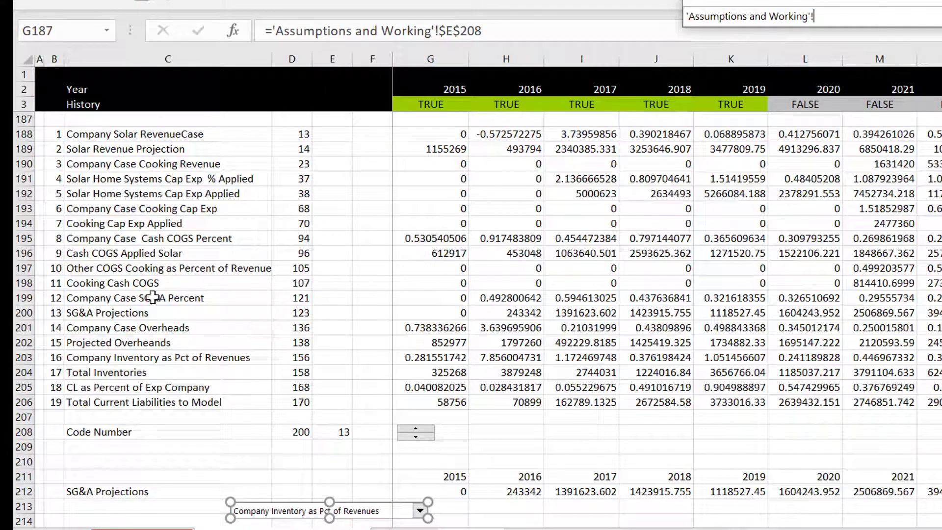
{"action": "left_click_drag", "start_coordinate": [94, 135], "coordinate": [120, 407]}
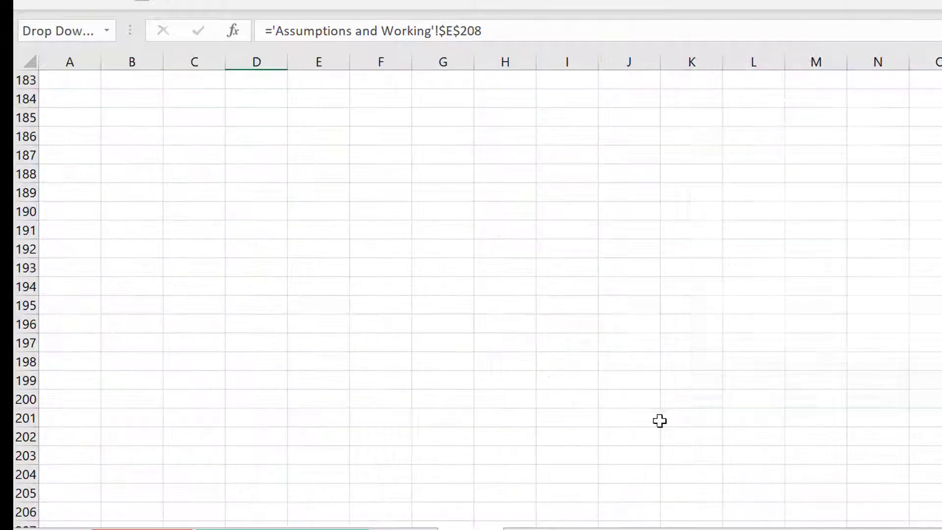
- Test the combo box by choosing Company Case Overheads, Projected Overheands and Company Inventory as Pct of Revenues in turn
{"action": "left_click", "coordinate": [493, 322]}
{"action": "key", "text": "Page_Up"}
{"action": "key", "text": "Page_Up"}
{"action": "key", "text": "Page_Up"}
{"action": "key", "text": "Page_Up"}
{"action": "key", "text": "Page_Up"}
{"action": "key", "text": "Page_Up"}
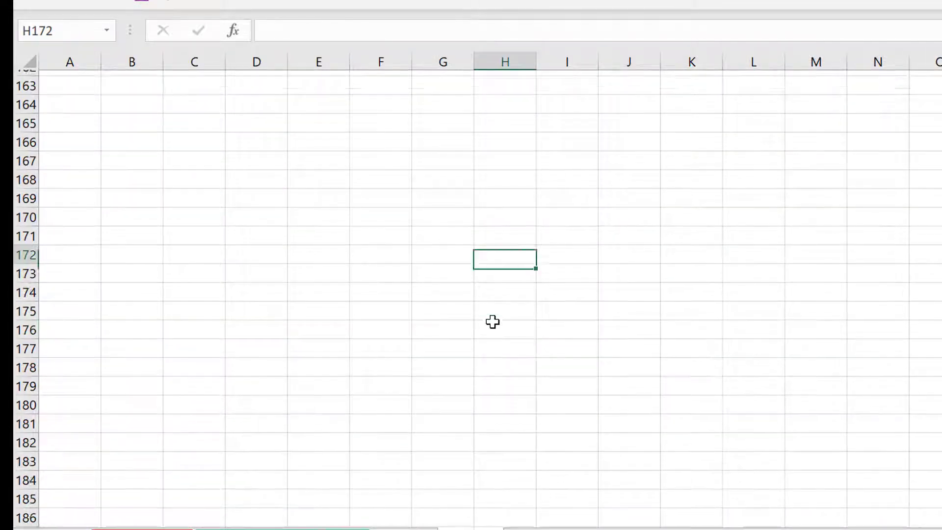
{"action": "key", "text": "Page_Up"}
{"action": "key", "text": "Page_Up"}
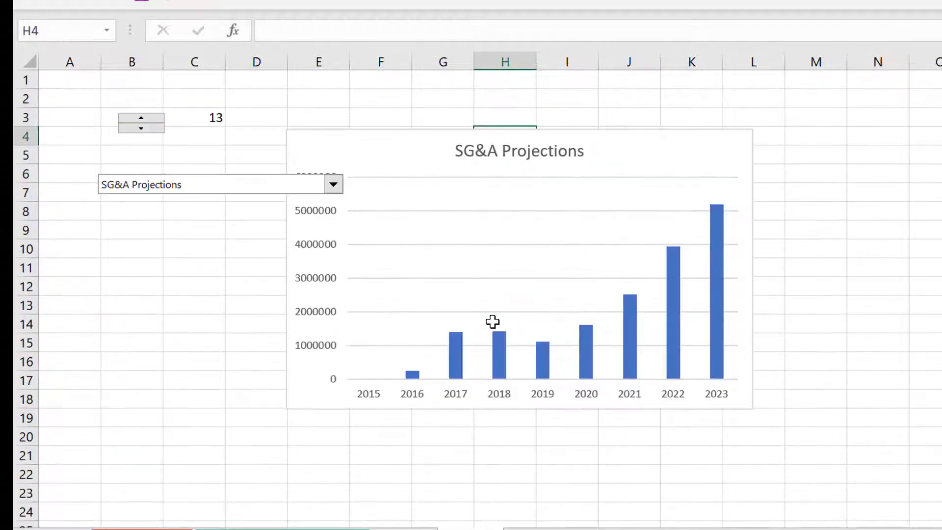
{"action": "left_click", "coordinate": [218, 189]}
{"action": "key", "text": "Down"}
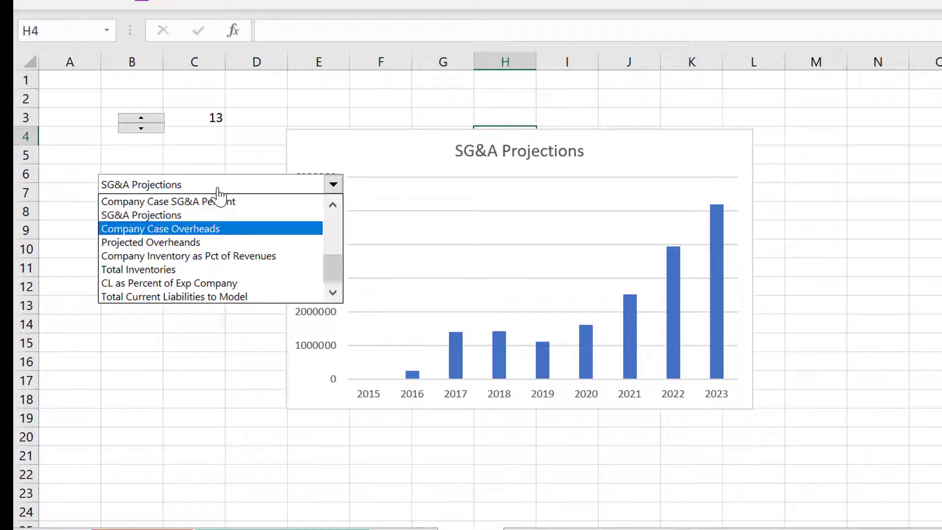
{"action": "key", "text": "Return"}
{"action": "left_click", "coordinate": [219, 191]}
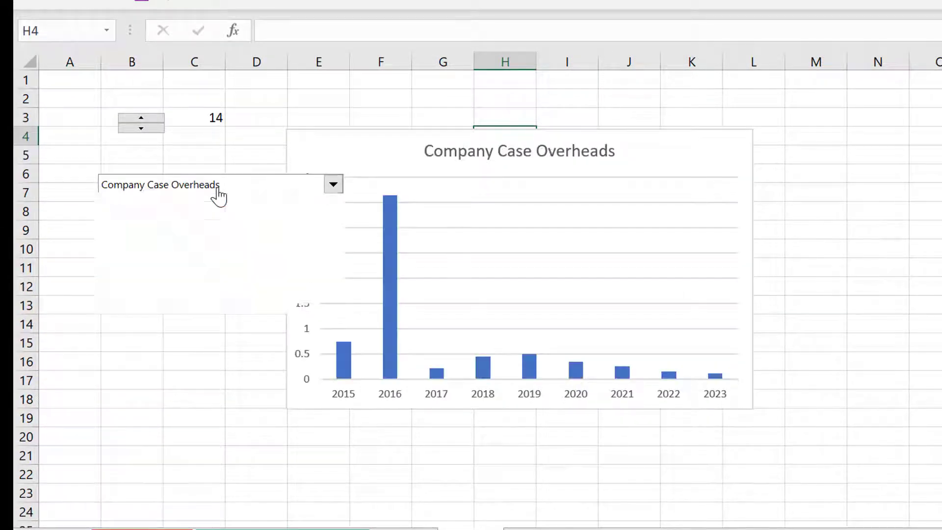
{"action": "key", "text": "Down"}
{"action": "key", "text": "Return"}
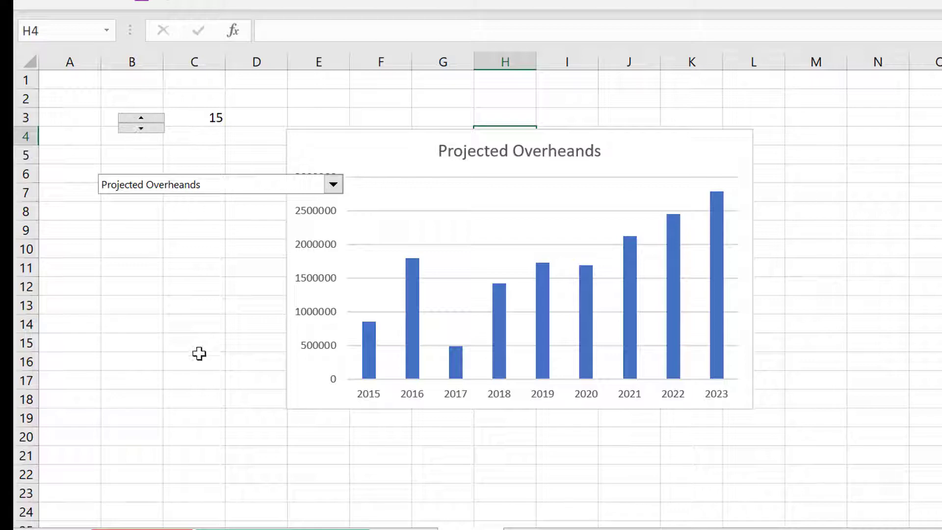
{"action": "left_click", "coordinate": [177, 268]}
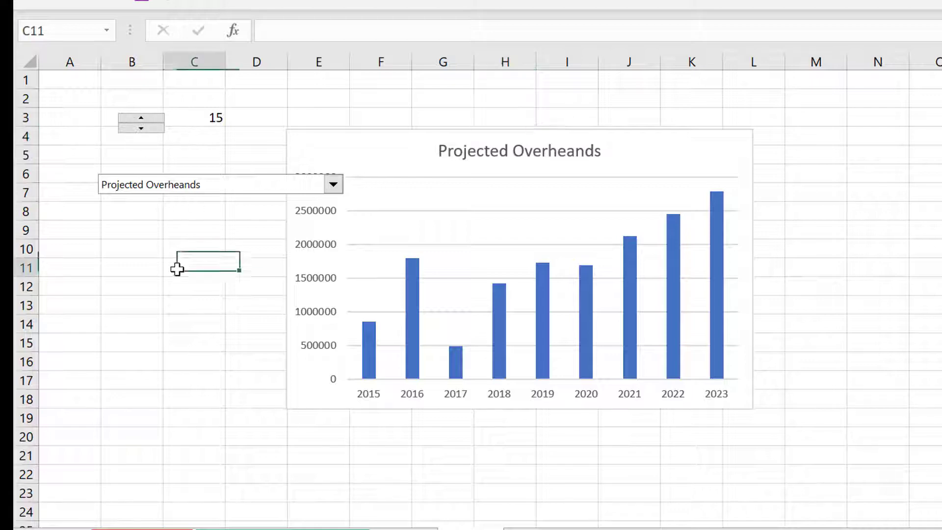
{"action": "left_click", "coordinate": [214, 190]}
{"action": "key", "text": "Down"}
{"action": "left_click", "coordinate": [214, 190]}
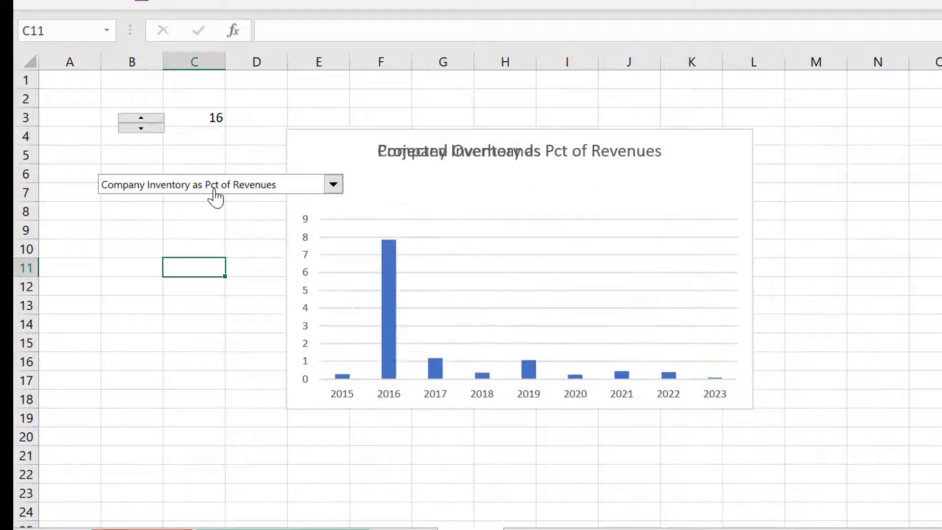
- Test the spin button by raising the series number to 18 and lowering it to 9
{"action": "left_click", "coordinate": [141, 118]}
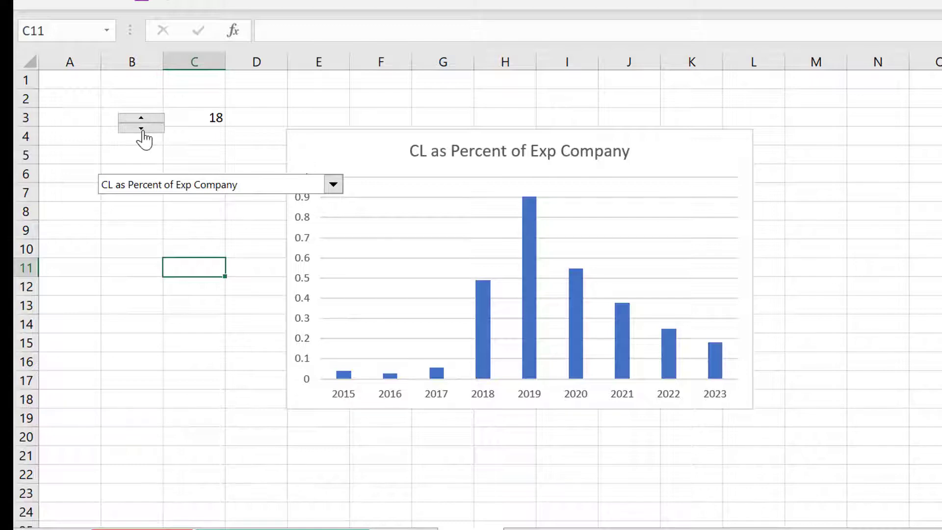
{"action": "left_click", "coordinate": [141, 128]}
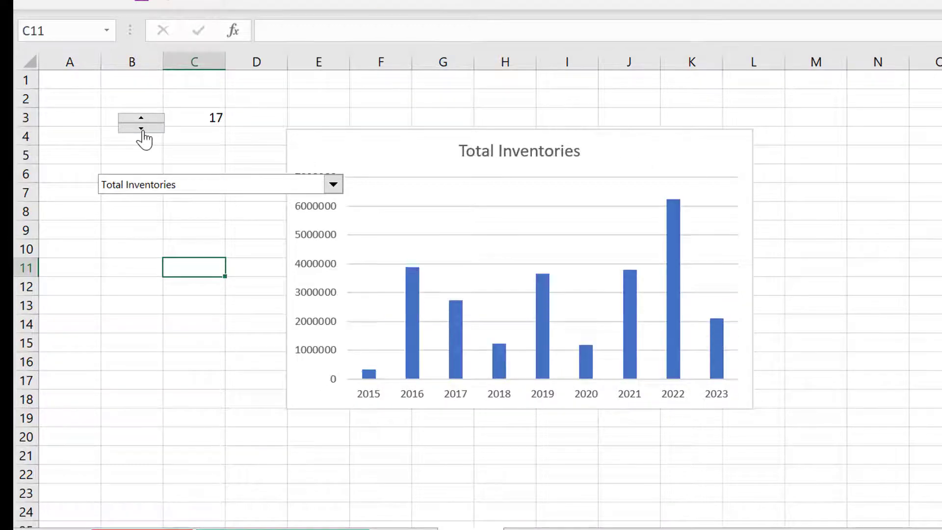
{"action": "left_click", "coordinate": [143, 131]}
{"action": "left_click", "coordinate": [142, 130]}
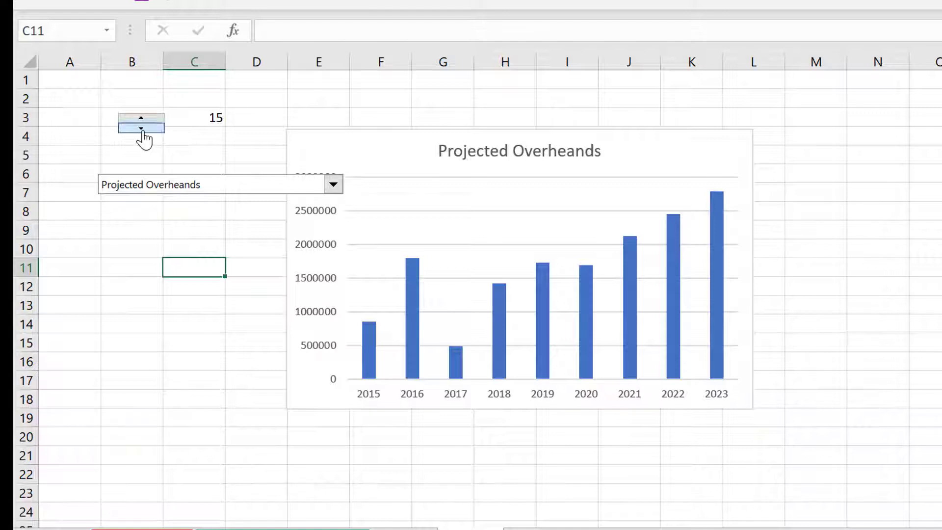
{"action": "left_click", "coordinate": [143, 130]}
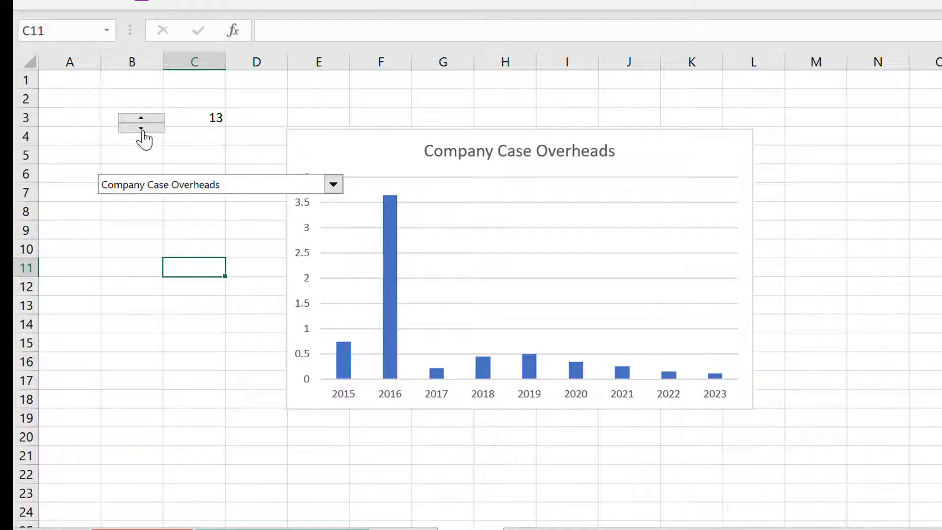
{"action": "left_click", "coordinate": [143, 129]}
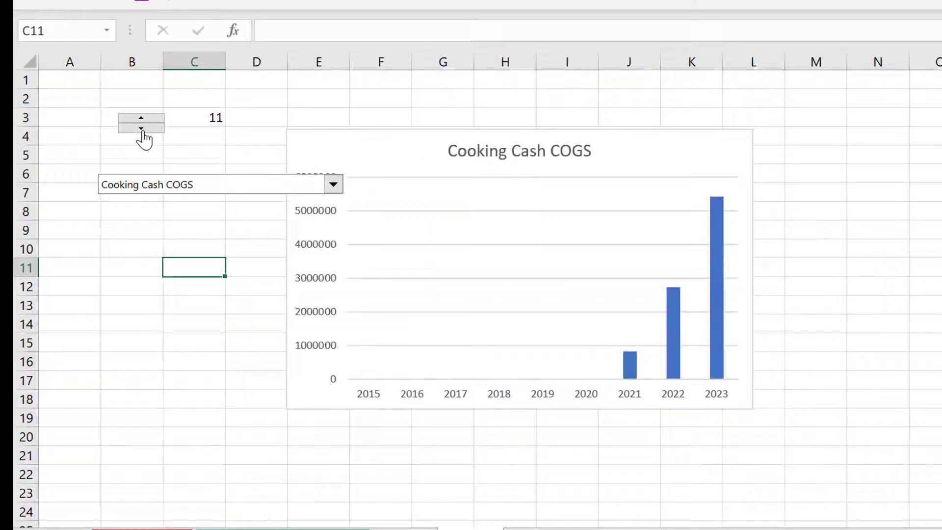
{"action": "left_click", "coordinate": [142, 130]}
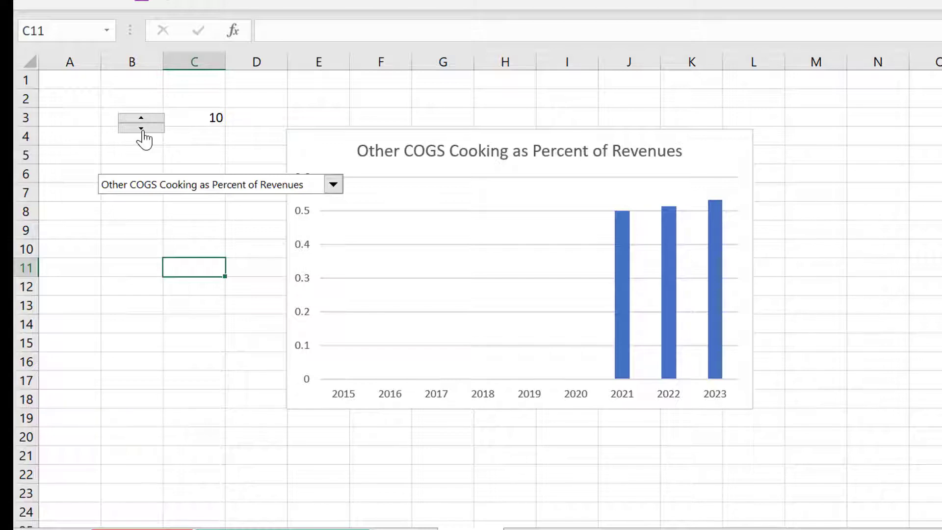
{"action": "left_click", "coordinate": [143, 130]}
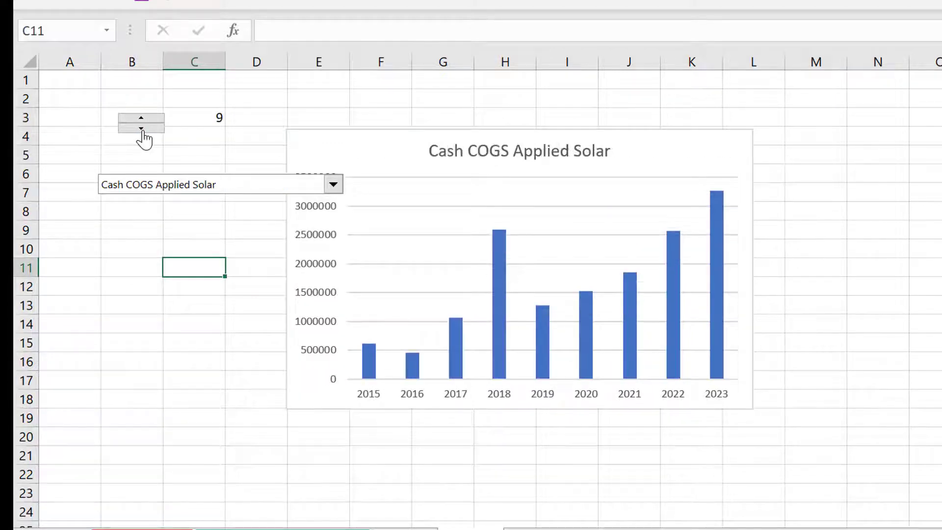
- Move the combo box above the chart so it starts around cell E1
{"action": "left_click", "coordinate": [164, 329]}
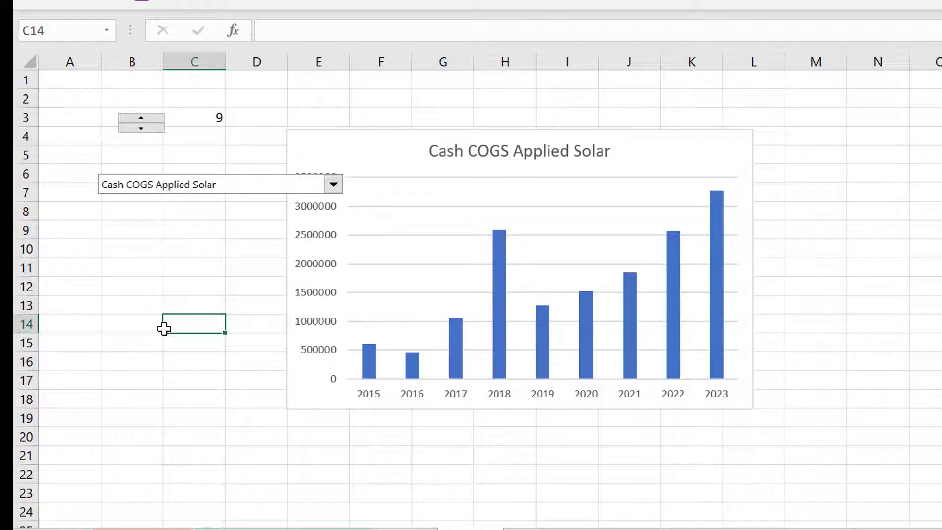
{"action": "right_click", "coordinate": [194, 186]}
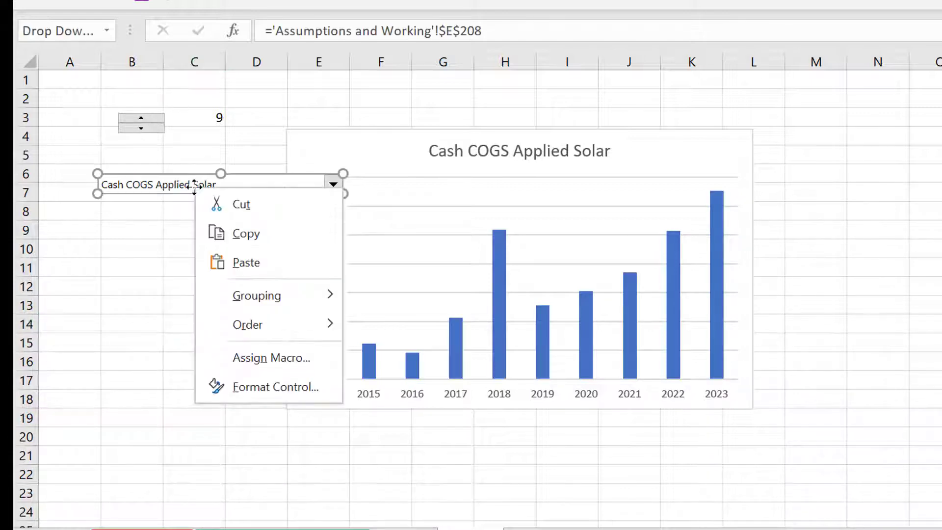
{"action": "left_click_drag", "start_coordinate": [194, 185], "coordinate": [386, 94]}
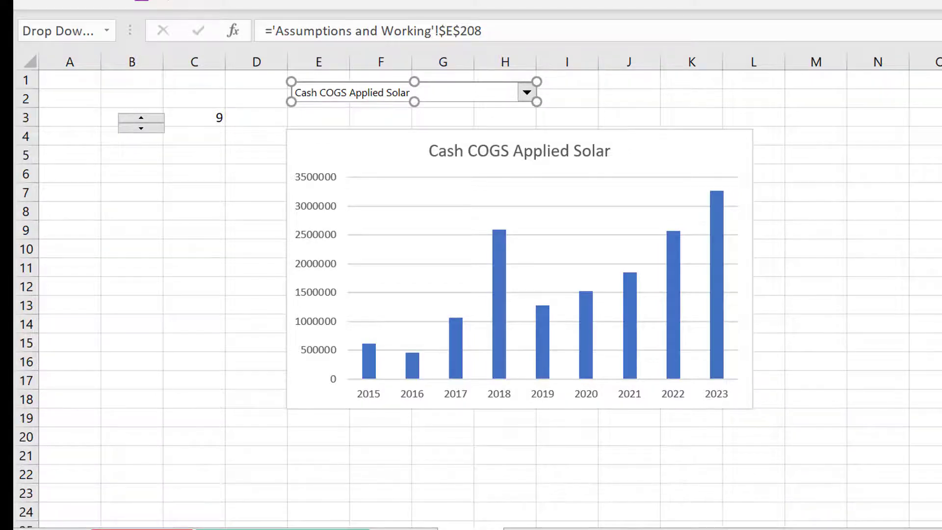
- On the Assumptions and Working sheet, enter the label History in C216 and Projection in C217
{"action": "key", "text": "ctrl+Page_Up"}
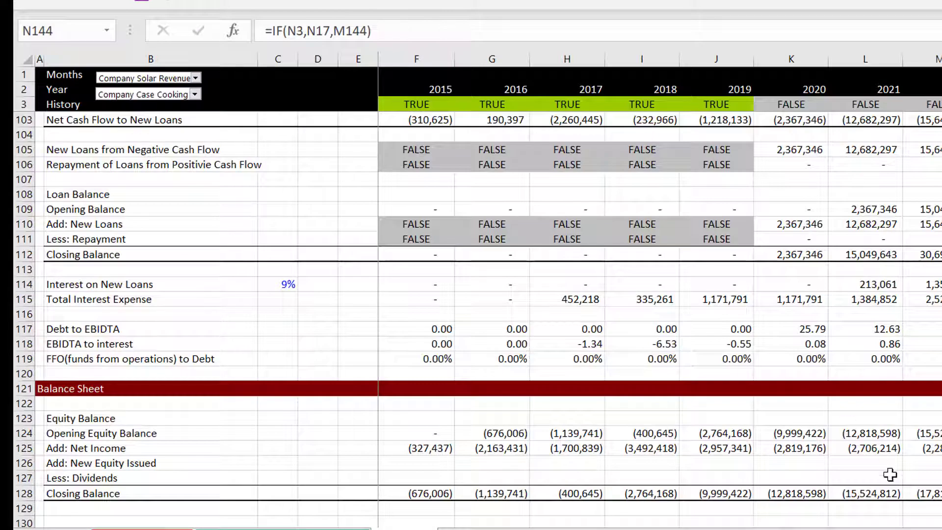
{"action": "left_click", "coordinate": [562, 435]}
{"action": "scroll", "coordinate": [562, 435], "scroll_direction": "down", "scroll_amount": 9}
{"action": "left_click", "coordinate": [562, 435]}
{"action": "scroll", "coordinate": [561, 436], "scroll_direction": "down", "scroll_amount": 9}
{"action": "left_click", "coordinate": [561, 436]}
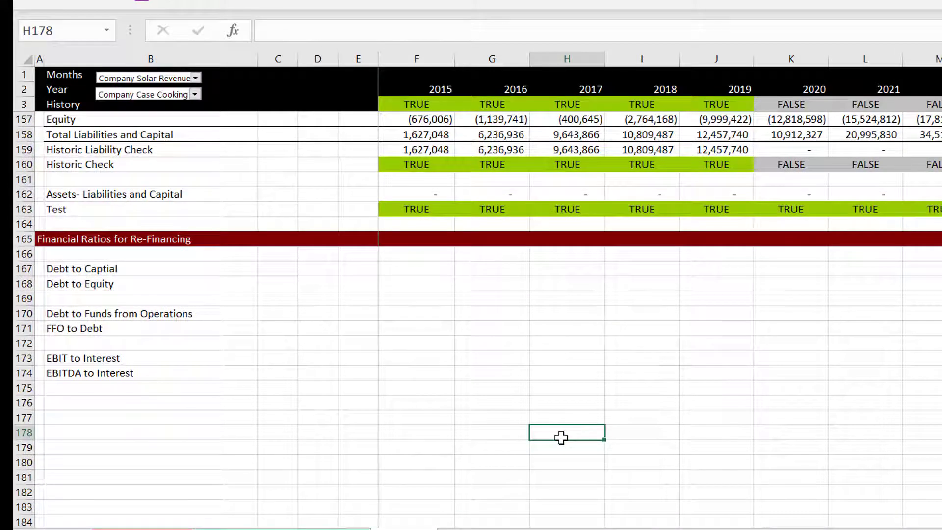
{"action": "key", "text": "ctrl+Page_Up"}
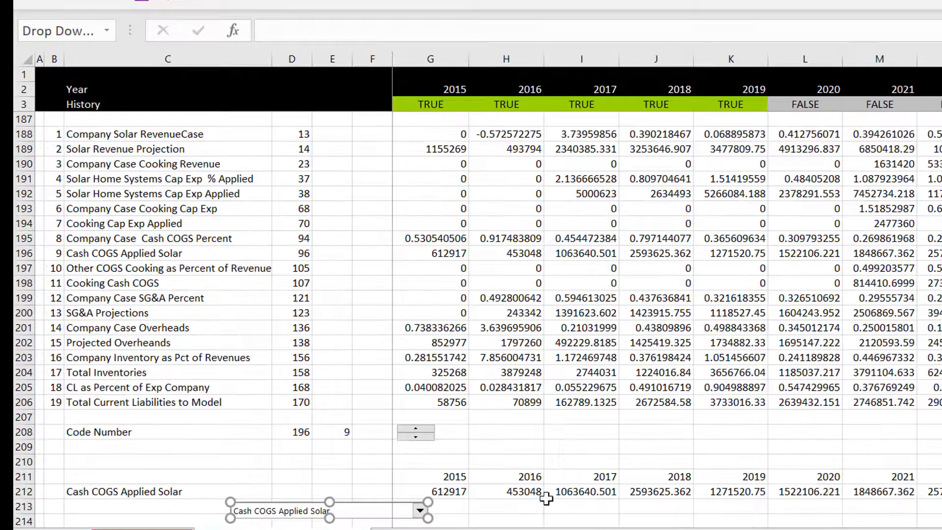
{"action": "left_click", "coordinate": [488, 521]}
{"action": "key", "text": "Down"}
{"action": "key", "text": "Down"}
{"action": "key", "text": "Down"}
{"action": "key", "text": "Down"}
{"action": "key", "text": "Down"}
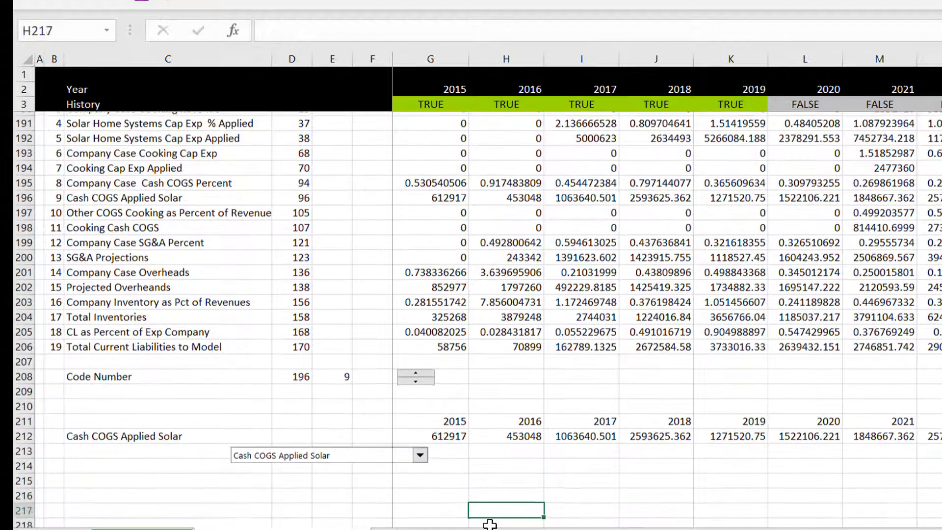
{"action": "key", "text": "Up"}
{"action": "key", "text": "Up"}
{"action": "key", "text": "Left"}
{"action": "key", "text": "Left"}
{"action": "key", "text": "Left"}
{"action": "key", "text": "Left"}
{"action": "key", "text": "Left"}
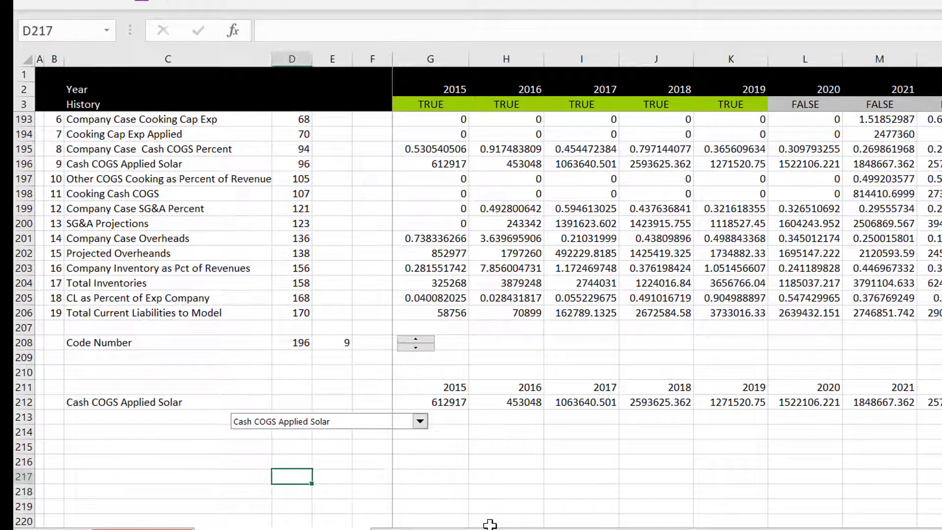
{"action": "key", "text": "Up"}
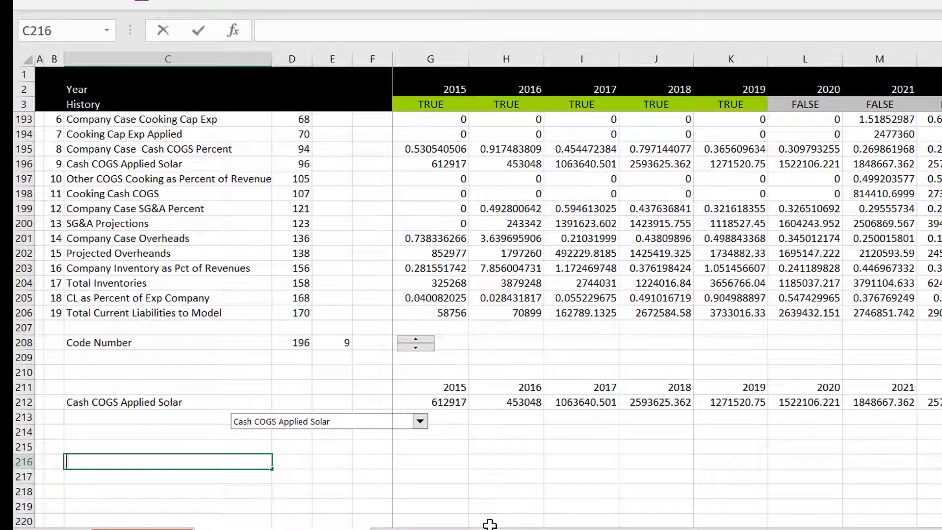
{"action": "type", "text": "Hist"}
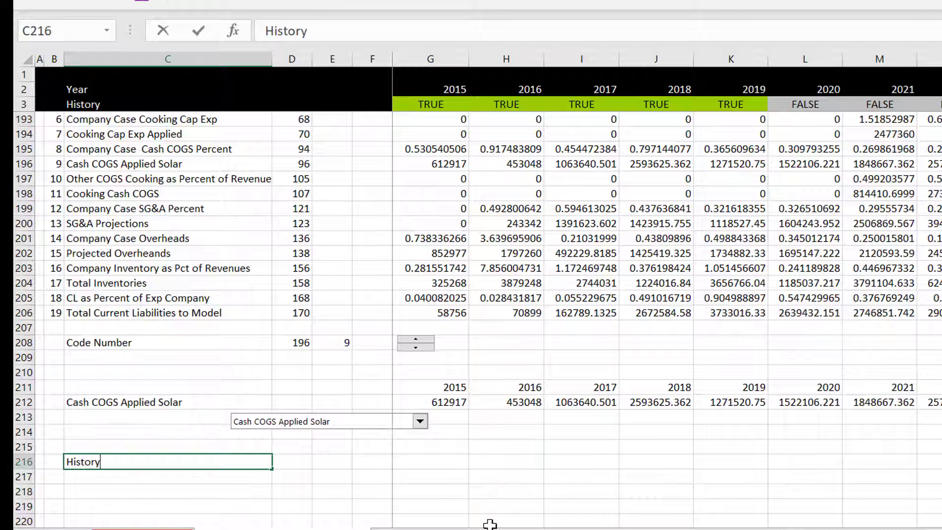
{"action": "type", "text": "ory"}
{"action": "key", "text": "Return"}
{"action": "type", "text": "Pr"}
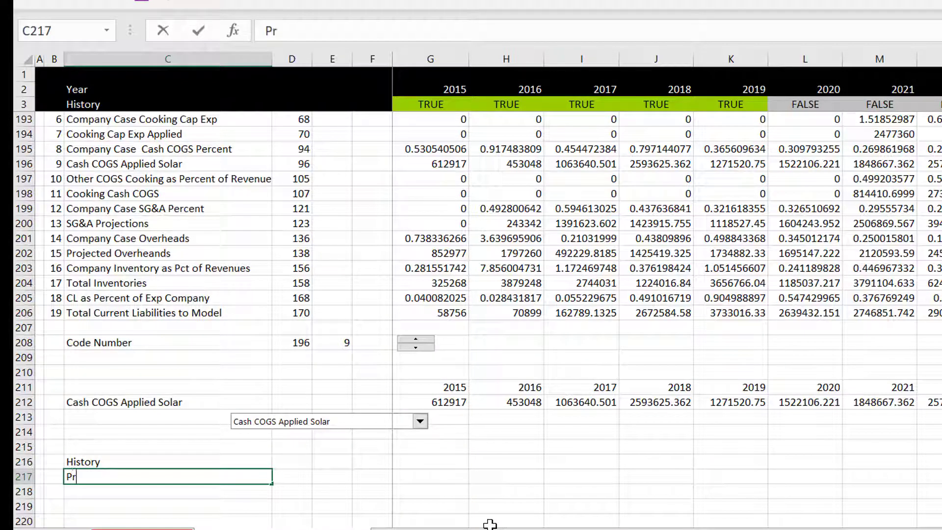
{"action": "type", "text": "ojection"}
{"action": "key", "text": "Return"}
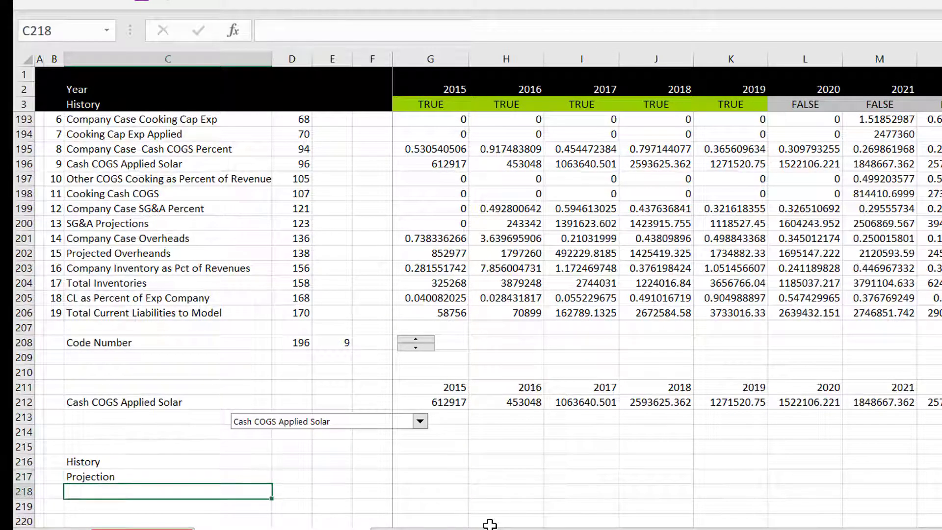
- Enter =G211 in G215 and fill it across row 215 for every year column
{"action": "key", "text": "Up"}
{"action": "key", "text": "Up"}
{"action": "key", "text": "Up"}
{"action": "key", "text": "Right"}
{"action": "key", "text": "Right"}
{"action": "key", "text": "Right"}
{"action": "key", "text": "Right"}
{"action": "type", "text": "="}
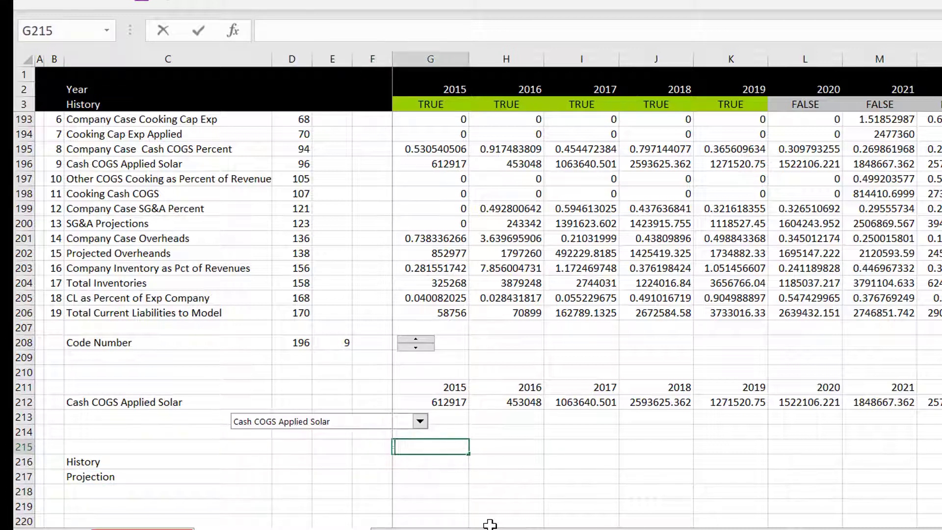
{"action": "left_click", "coordinate": [423, 391]}
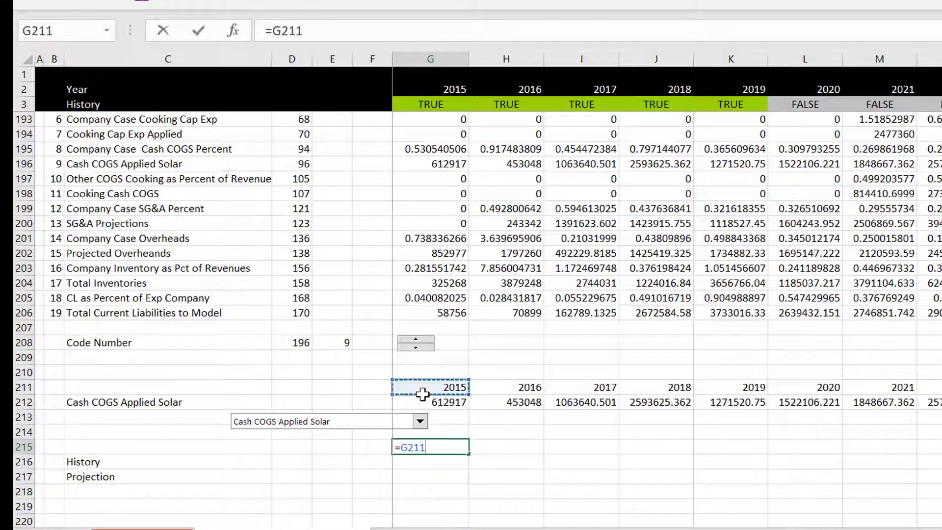
{"action": "key", "text": "Return"}
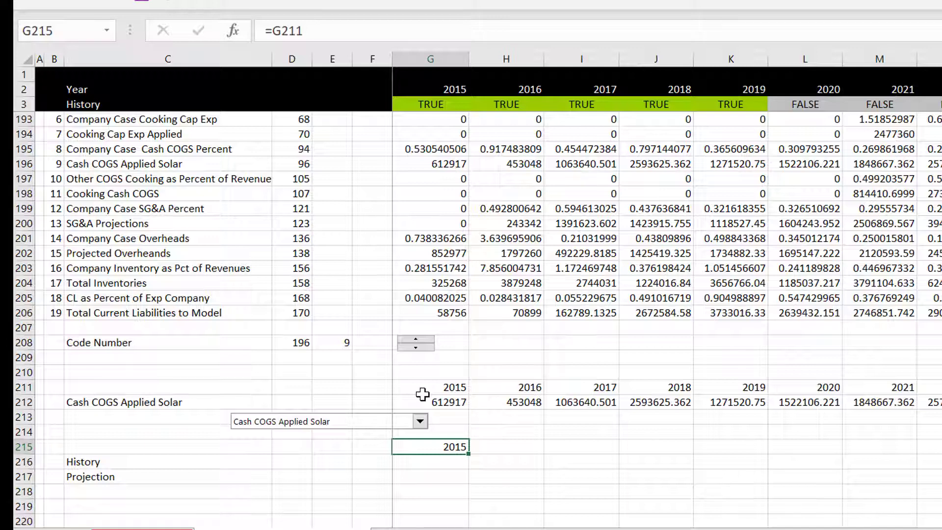
{"action": "key", "text": "ctrl+shift+Right"}
{"action": "key", "text": "ctrl+r"}
- Enter the History formula =IF(G3,G212) in G216
{"action": "key", "text": "Down"}
{"action": "type", "text": "="}
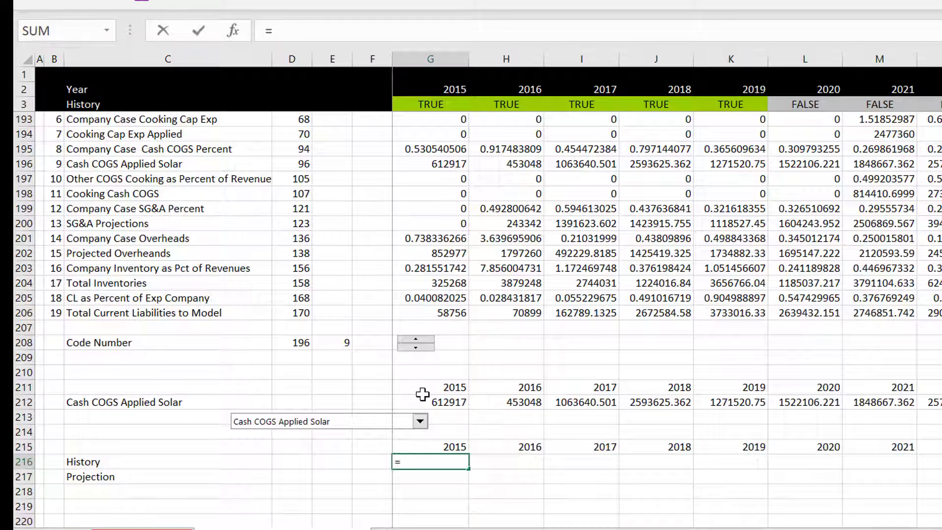
{"action": "type", "text": "if("}
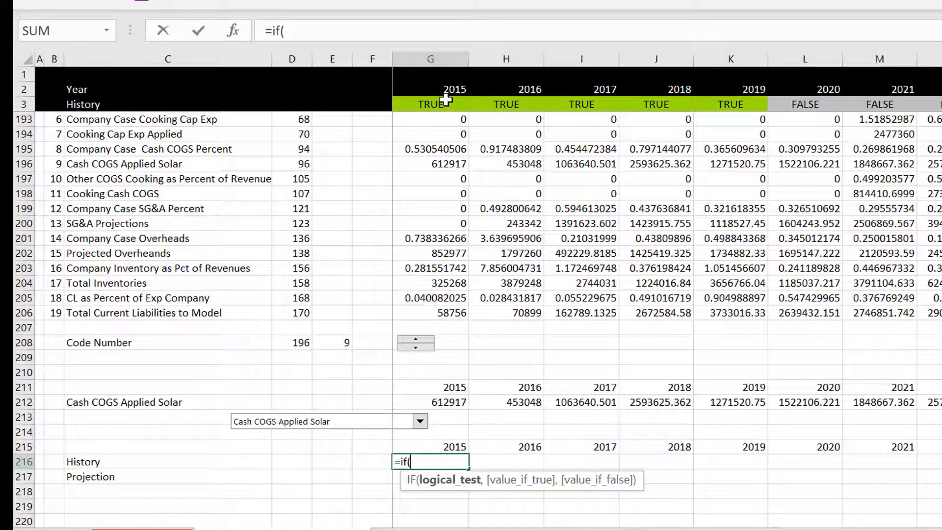
{"action": "left_click", "coordinate": [446, 100]}
{"action": "type", "text": ","}
{"action": "key", "text": "Up"}
{"action": "key", "text": "Up"}
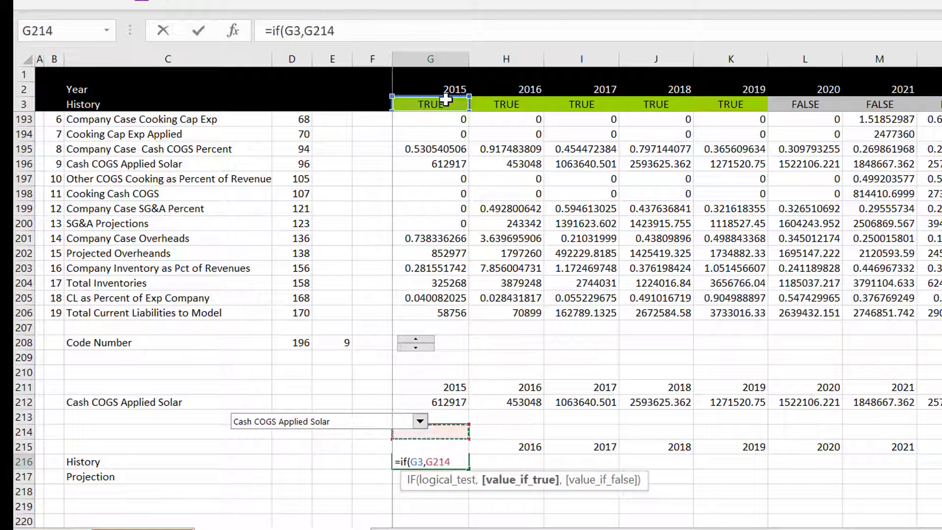
{"action": "key", "text": "Up"}
{"action": "key", "text": "Up"}
{"action": "key", "text": "Return"}
- Enter the Projection formula =IF(NOT(G3),G212) in G217
{"action": "type", "text": "="}
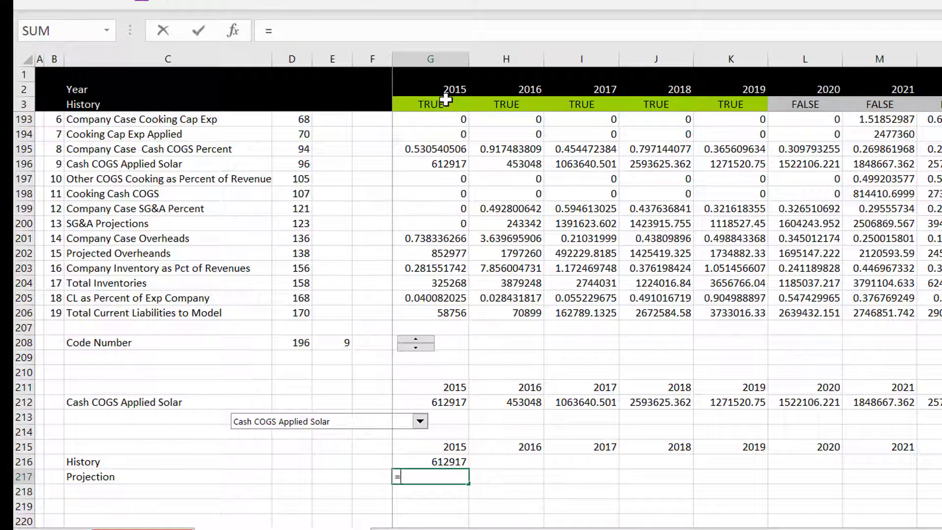
{"action": "type", "text": "if(not("}
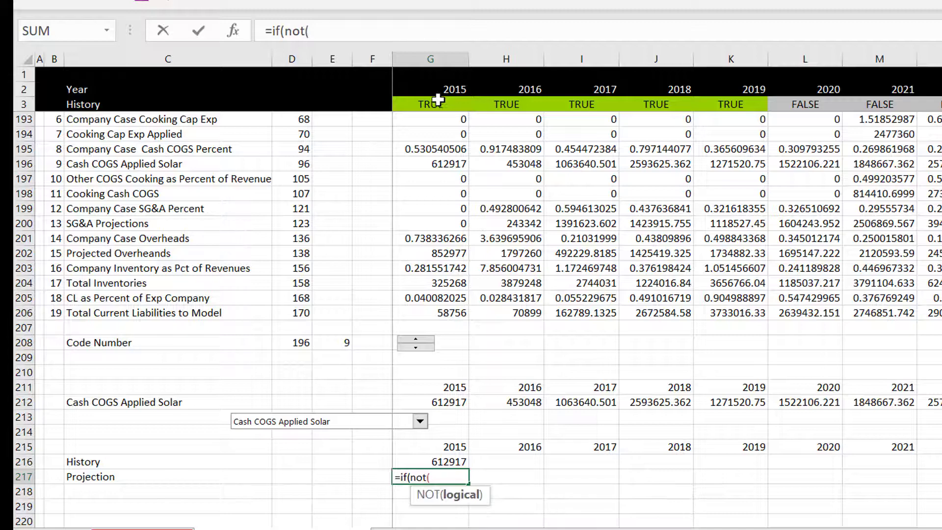
{"action": "left_click", "coordinate": [438, 100]}
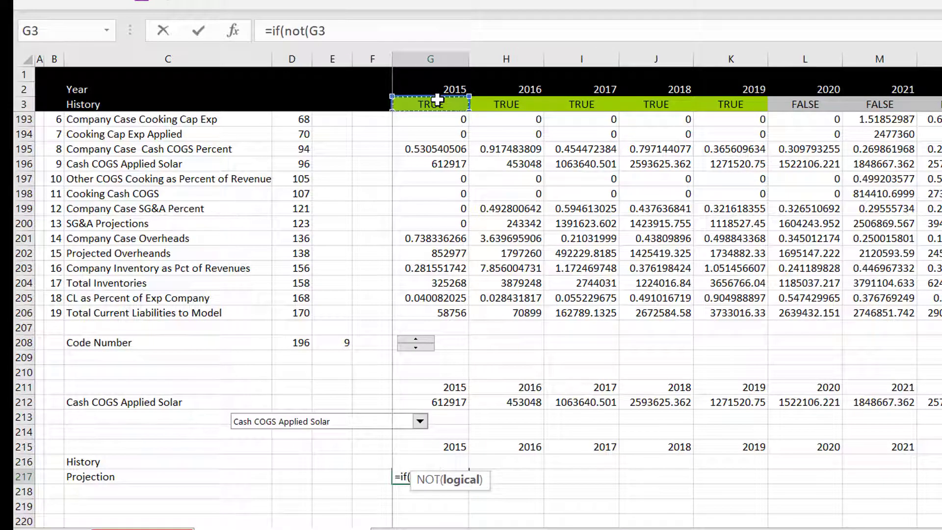
{"action": "type", "text": "),"}
{"action": "key", "text": "Up"}
{"action": "key", "text": "Up"}
{"action": "key", "text": "Up"}
{"action": "key", "text": "Up"}
{"action": "key", "text": "Up"}
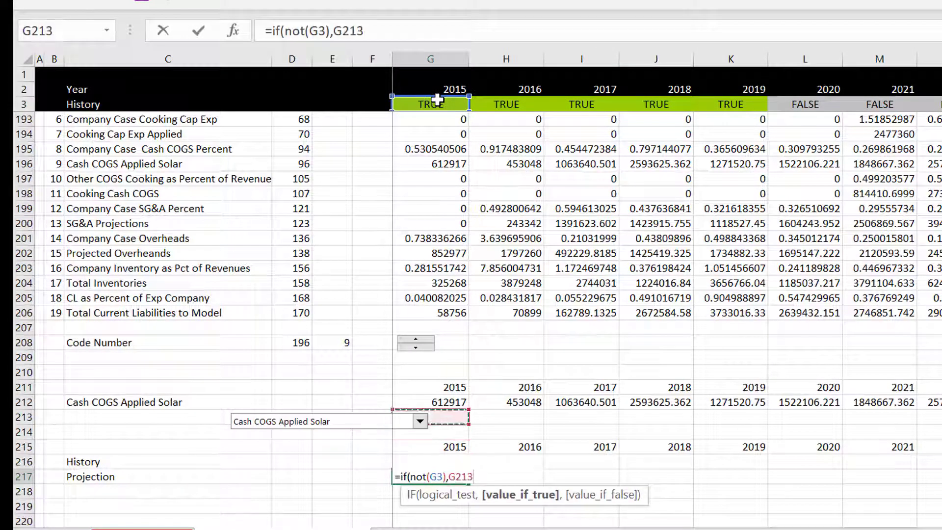
{"action": "key", "text": "Return"}
- Fill the History and Projection formulas in G216:G217 across all the year columns
{"action": "key", "text": "Return"}
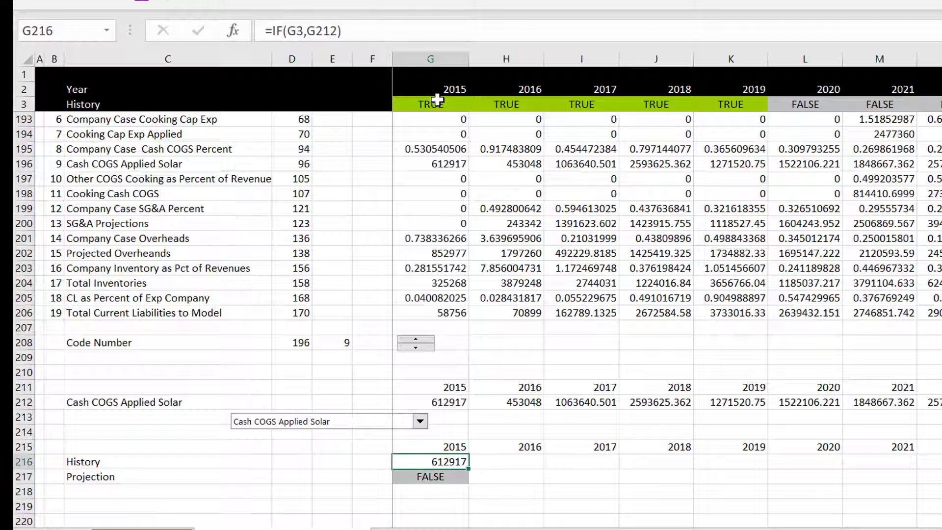
{"action": "key", "text": "shift+Down"}
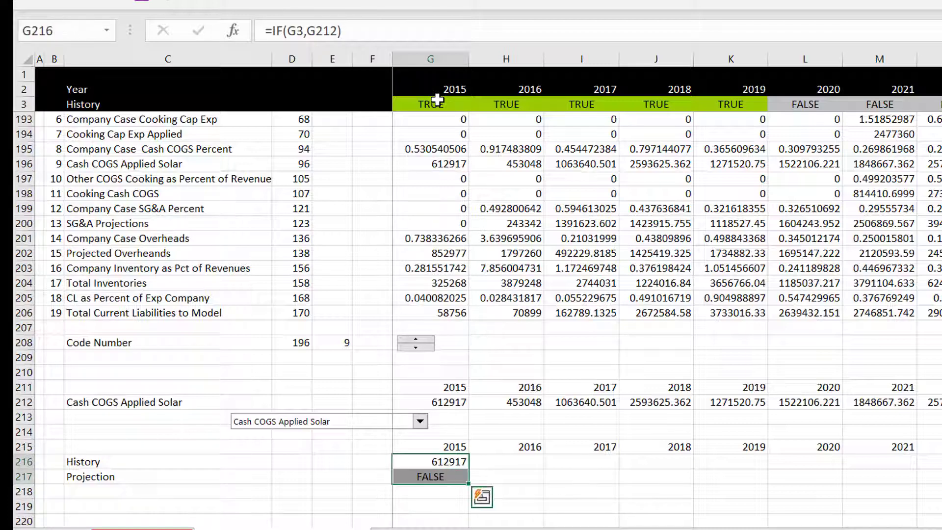
{"action": "key", "text": "ctrl+shift+r"}
{"action": "key", "text": "Left"}
{"action": "key", "text": "Up"}
{"action": "key", "text": "Left"}
{"action": "key", "text": "Left"}
{"action": "key", "text": "Left"}
{"action": "key", "text": "Left"}
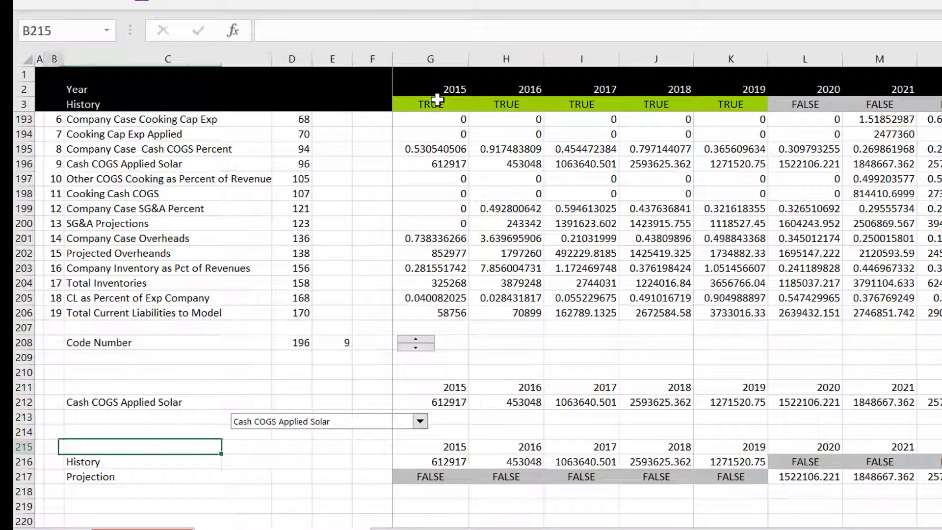
{"action": "key", "text": "Right"}
{"action": "key", "text": "shift+Down"}
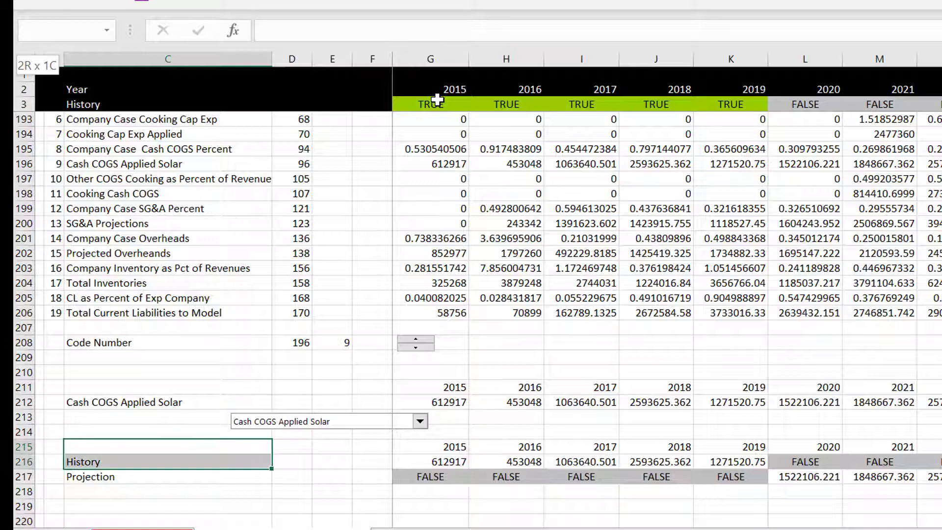
{"action": "key", "text": "ctrl+shift+Right"}
{"action": "key", "text": "ctrl+shift+Right"}
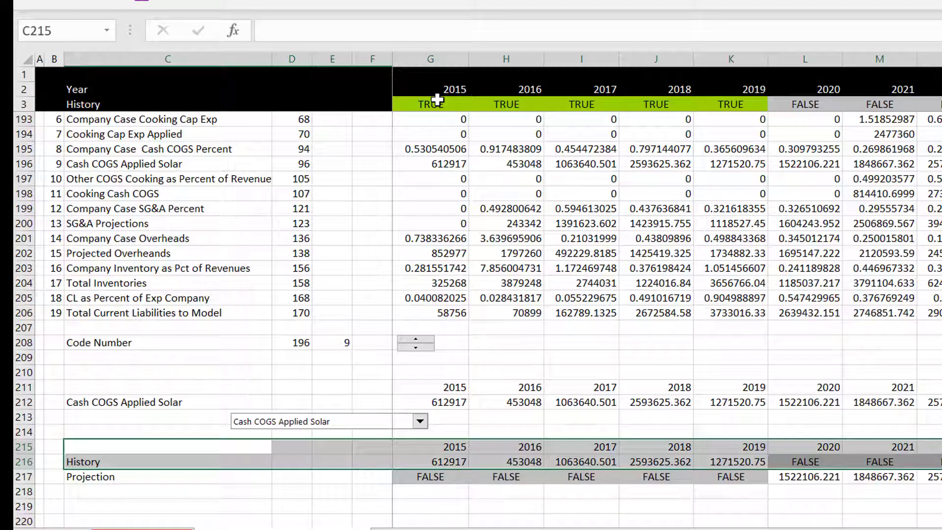
{"action": "key", "text": "alt+F1"}
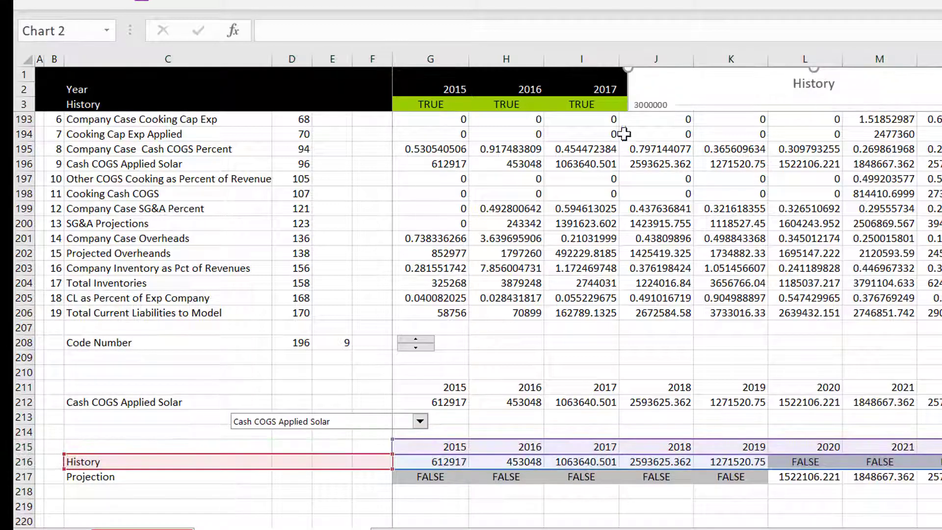
{"action": "key", "text": "Delete"}
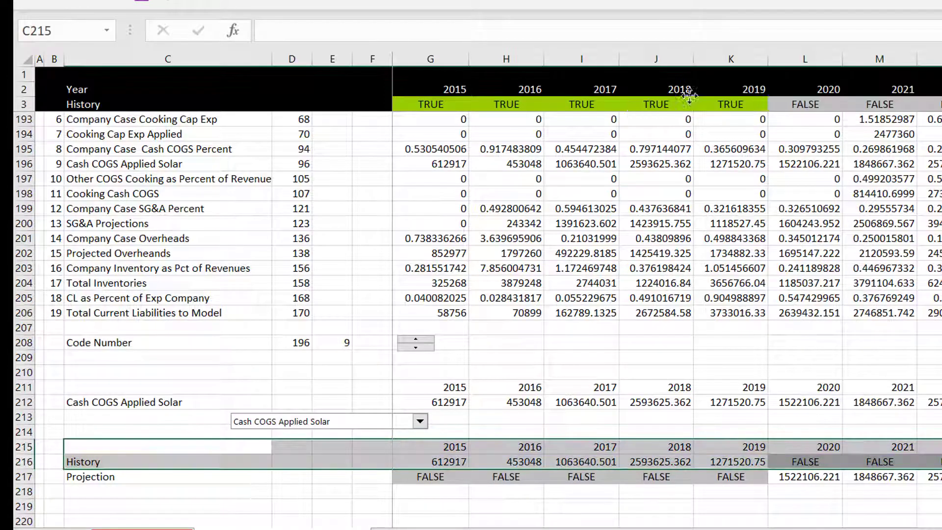
{"action": "left_click", "coordinate": [514, 330]}
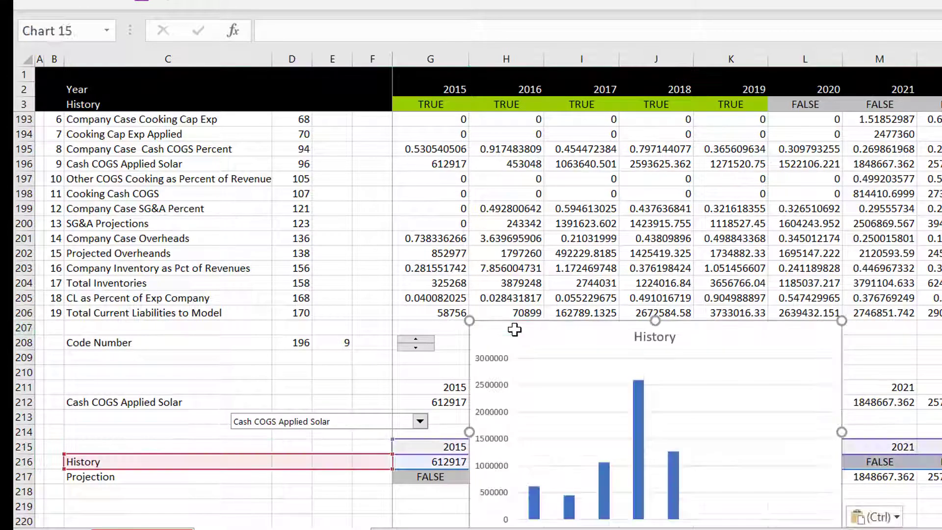
{"action": "key", "text": "ctrl+v"}
{"action": "left_click_drag", "start_coordinate": [505, 337], "coordinate": [658, 165]}
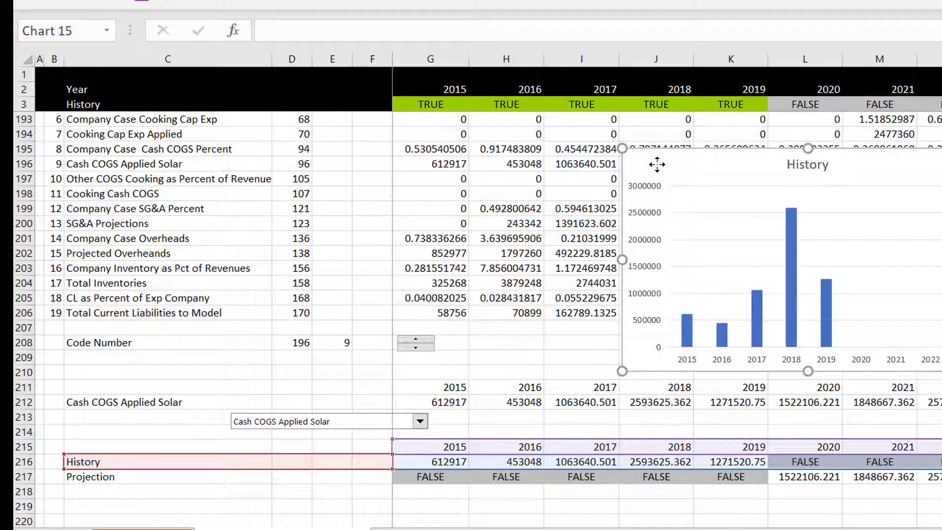
{"action": "left_click", "coordinate": [526, 287]}
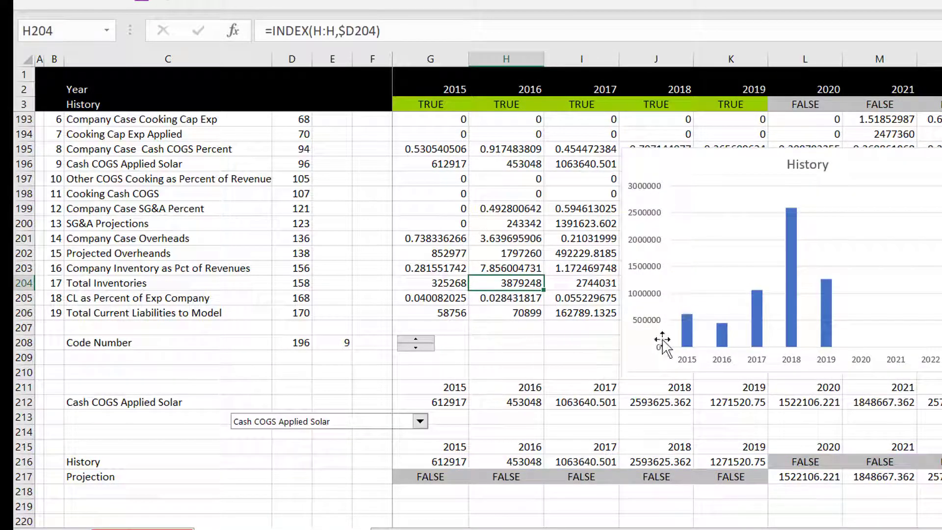
{"action": "left_click", "coordinate": [632, 354]}
{"action": "key", "text": "Delete"}
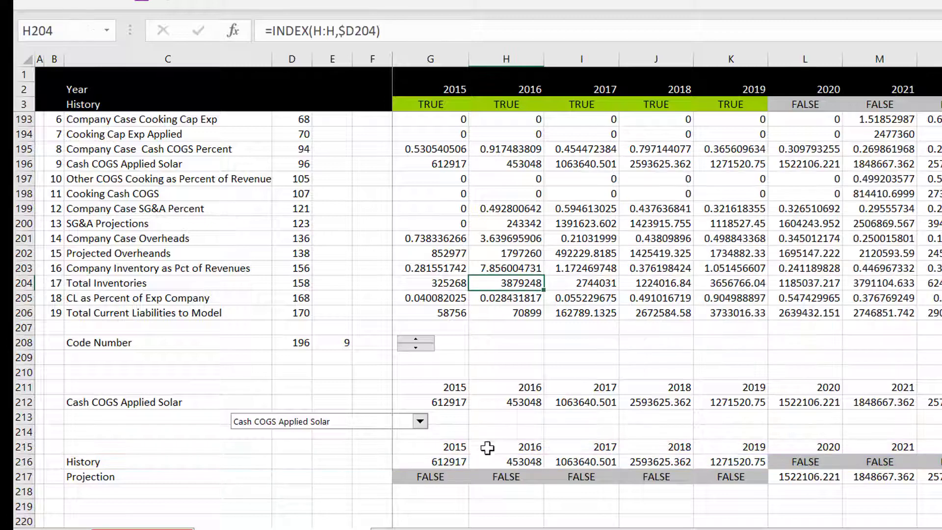
- Create a column chart from the year, History and Projection rows, starting at C215, and place it beside the data
{"action": "left_click", "coordinate": [448, 441]}
{"action": "key", "text": "Left"}
{"action": "key", "text": "Left"}
{"action": "key", "text": "Left"}
{"action": "key", "text": "Left"}
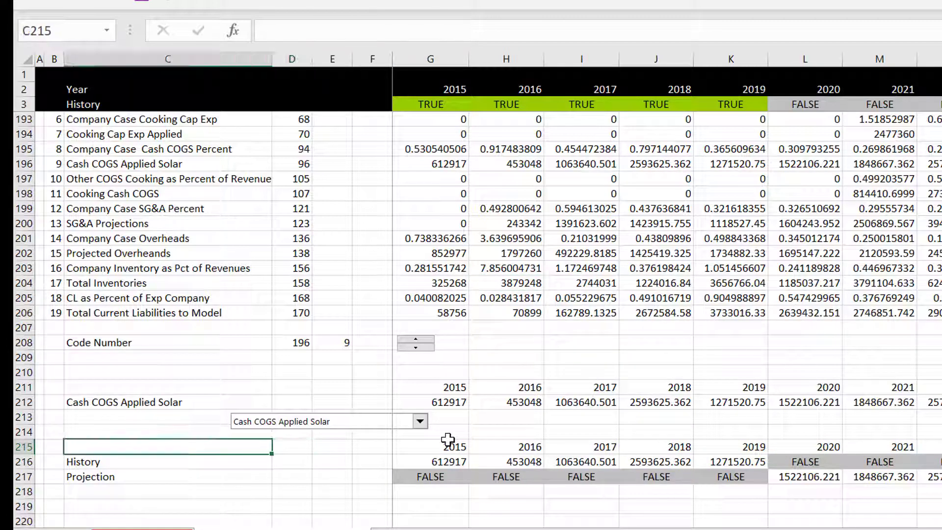
{"action": "key", "text": "shift+Down"}
{"action": "key", "text": "shift+Down"}
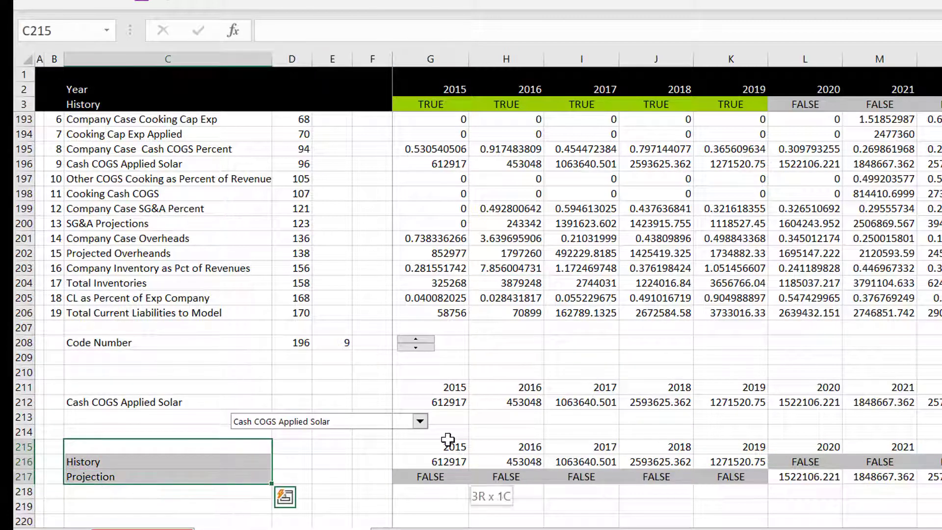
{"action": "key", "text": "ctrl+shift+Right"}
{"action": "key", "text": "ctrl+shift+Right"}
{"action": "key", "text": "alt+F1"}
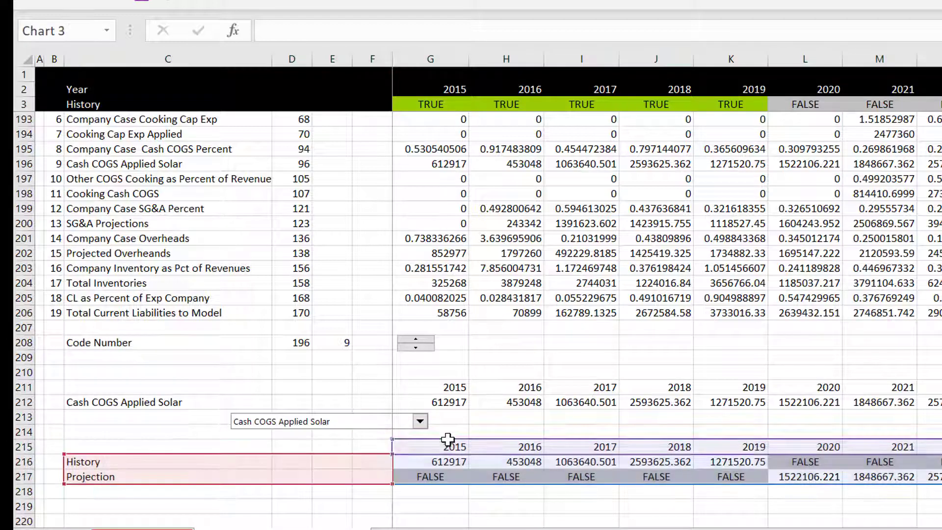
{"action": "left_click", "coordinate": [535, 355]}
{"action": "left_click", "coordinate": [812, 234]}
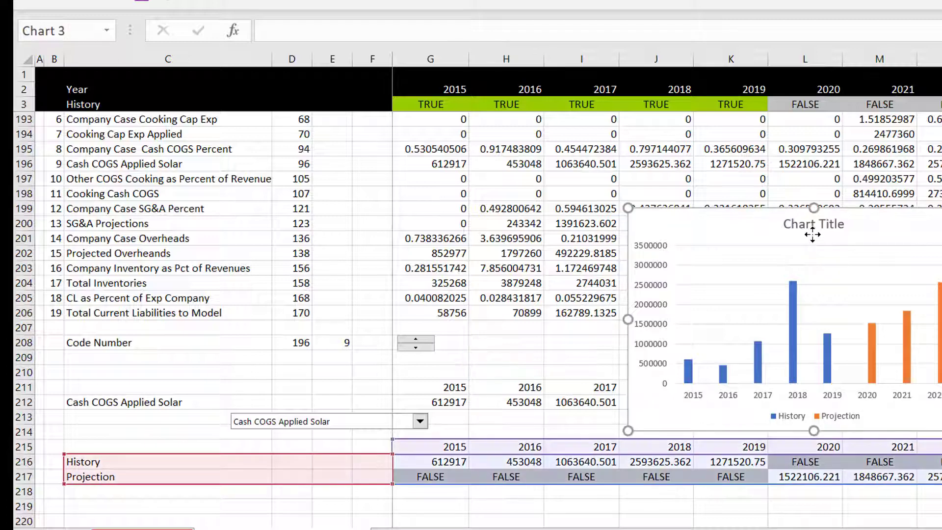
- Link the new chart's title to the selected series name in cell C212
{"action": "left_click", "coordinate": [807, 226]}
{"action": "type", "text": "="}
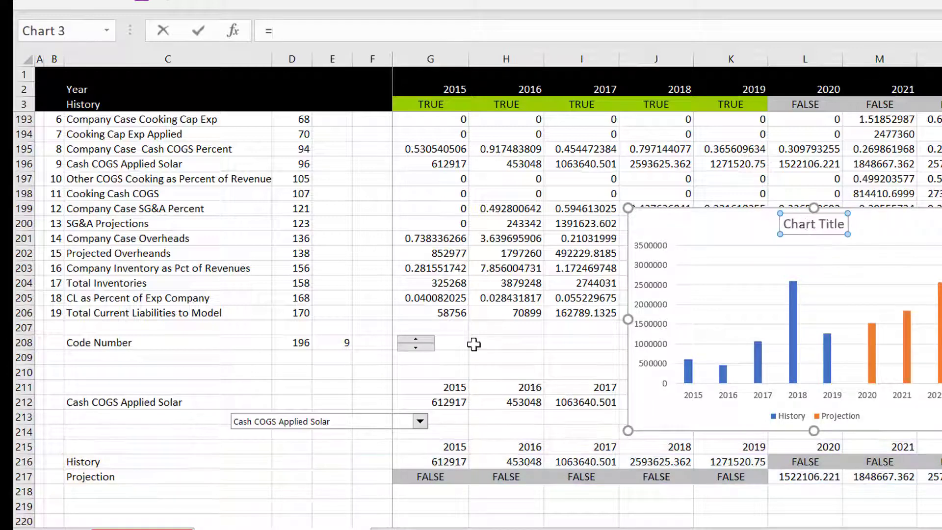
{"action": "left_click", "coordinate": [88, 400]}
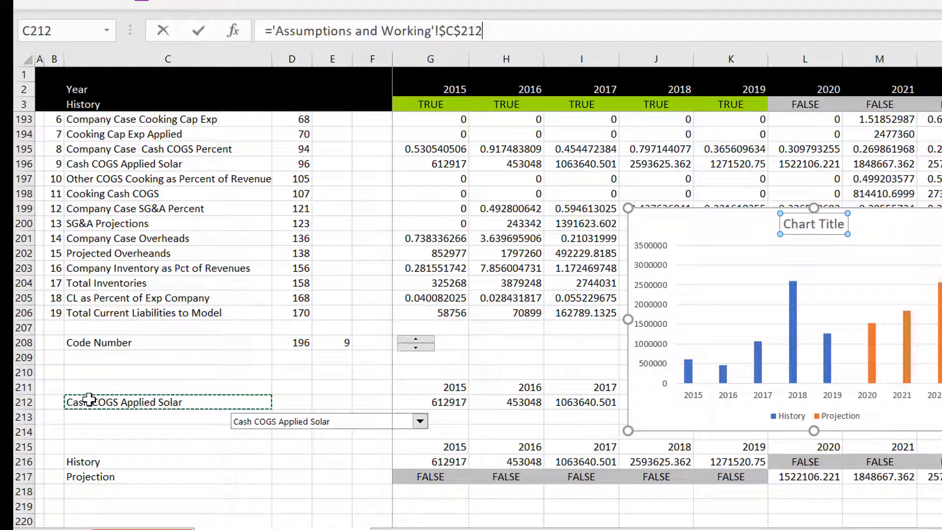
{"action": "key", "text": "Return"}
{"action": "left_click", "coordinate": [478, 362]}
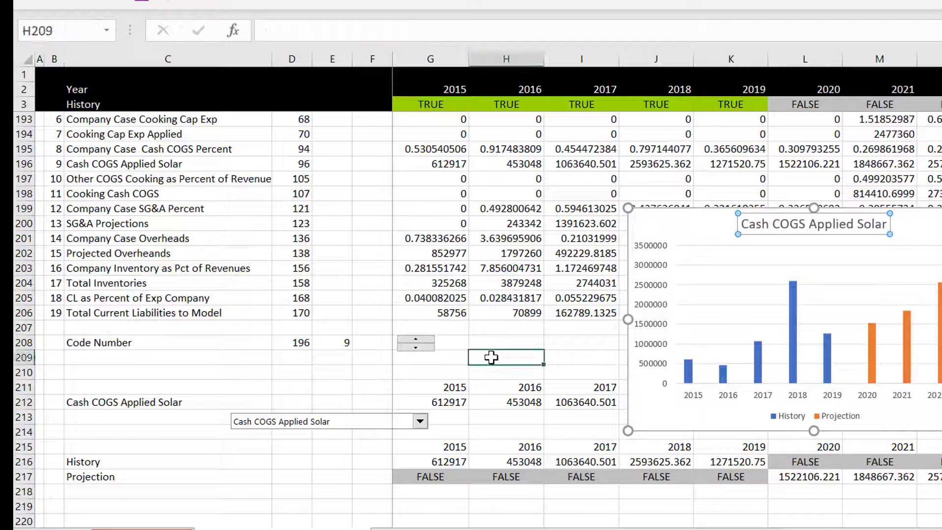
- Cut the History and Projection chart from the working sheet and delete the old single-series chart on the chart sheet
{"action": "left_click", "coordinate": [646, 413]}
{"action": "key", "text": "Delete"}
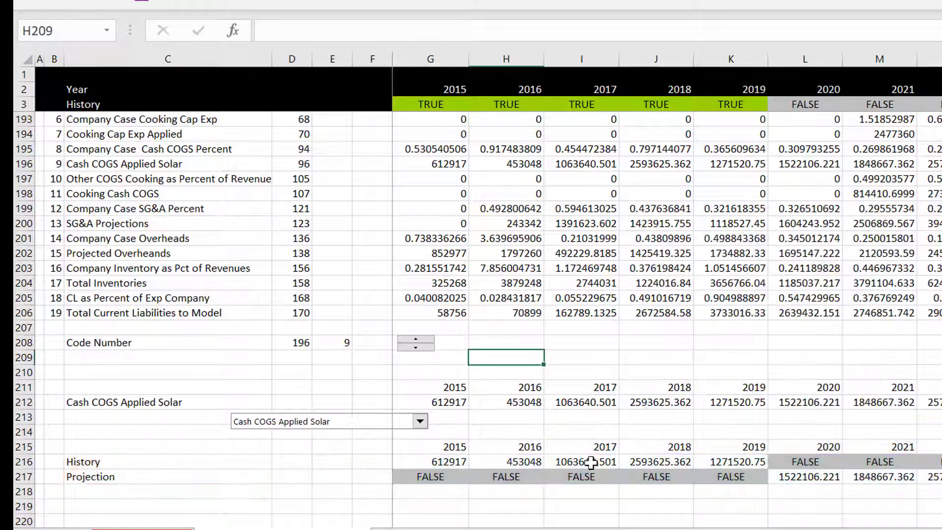
{"action": "key", "text": "ctrl+Page_Down"}
{"action": "key", "text": "ctrl+Page_Down"}
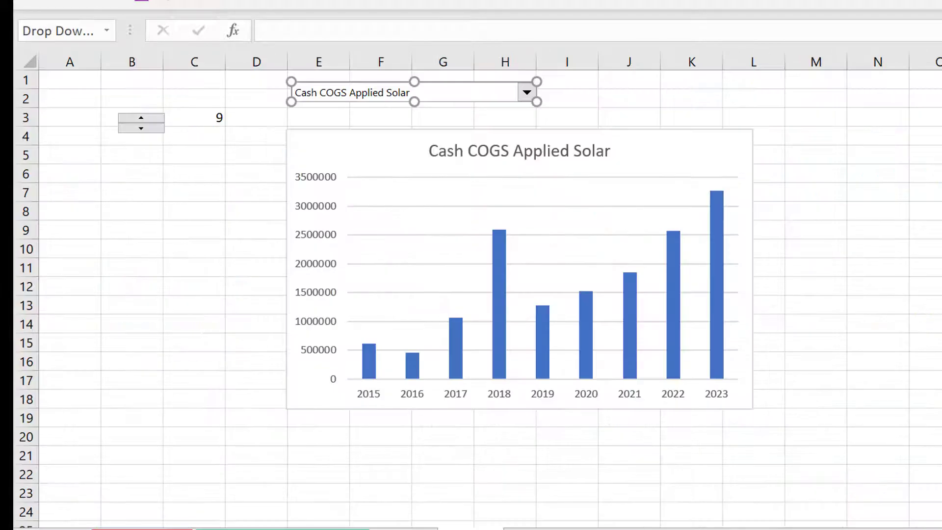
{"action": "left_click", "coordinate": [335, 155]}
{"action": "key", "text": "Delete"}
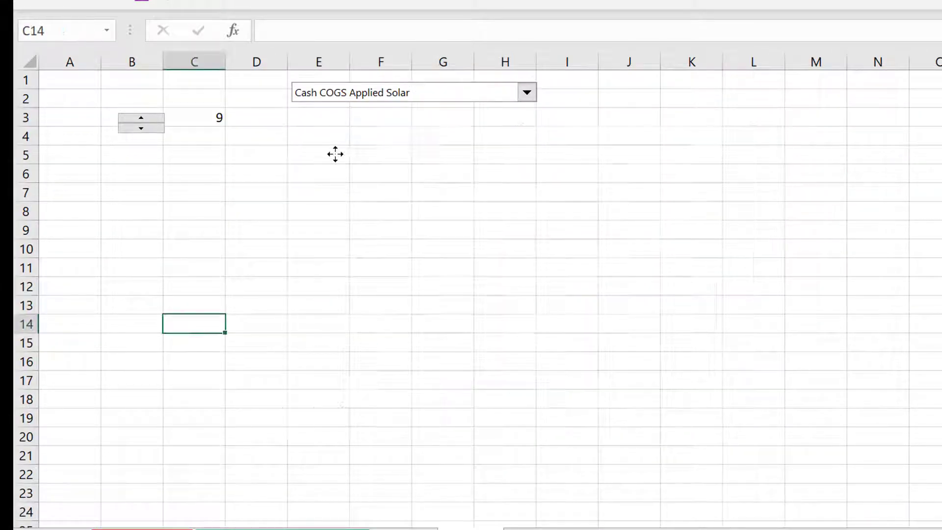
- Paste the cut History and Projection chart at cell E4, below the combo box
{"action": "left_click", "coordinate": [306, 130]}
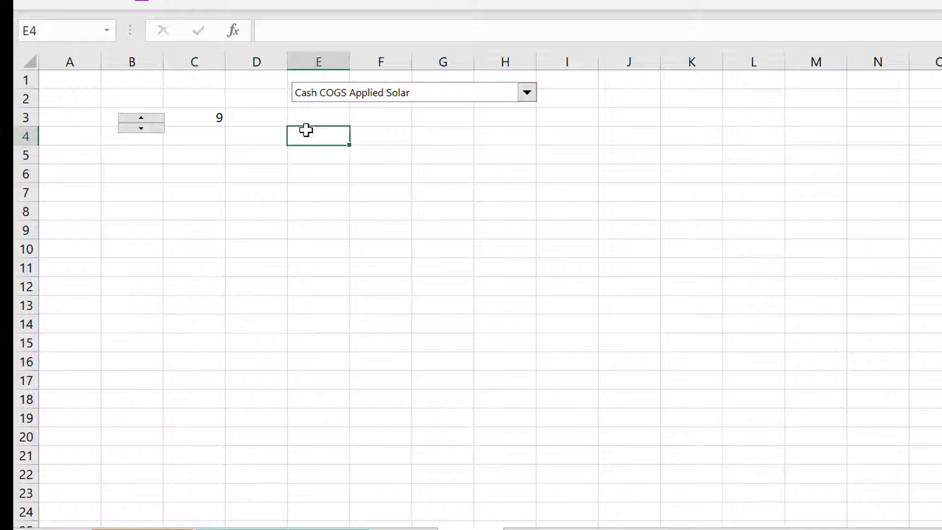
{"action": "left_click", "coordinate": [271, 246]}
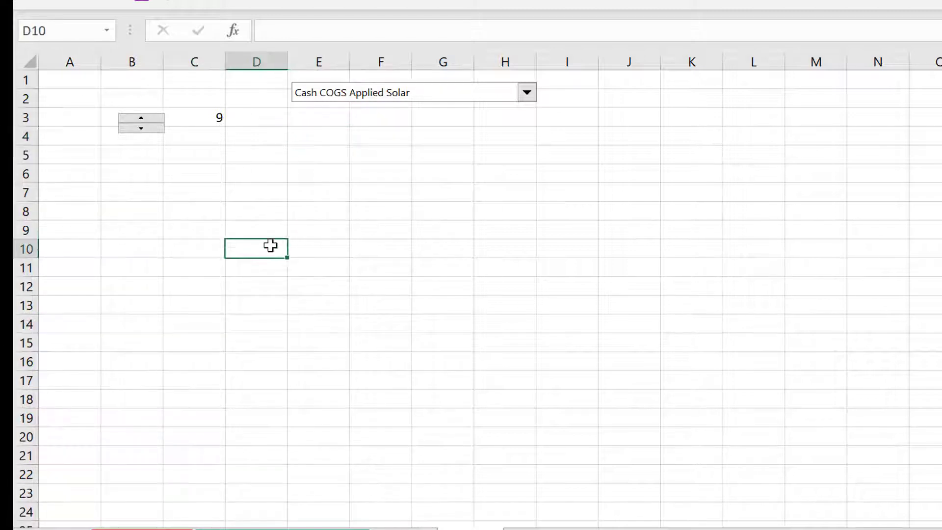
{"action": "key", "text": "Up"}
{"action": "key", "text": "Up"}
{"action": "key", "text": "Up"}
{"action": "key", "text": "Up"}
{"action": "key", "text": "Up"}
{"action": "key", "text": "Up"}
{"action": "key", "text": "Right"}
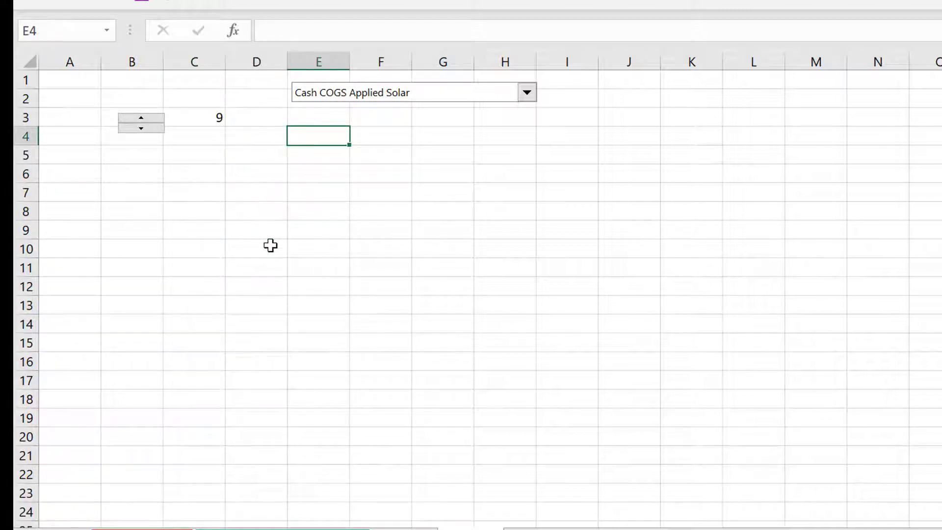
{"action": "key", "text": "ctrl+v"}
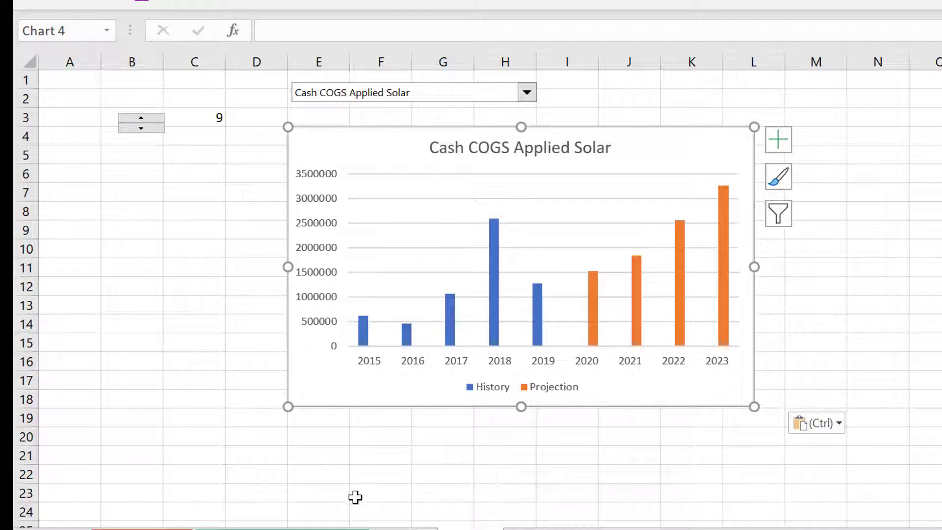
- Test the chart by selecting Company Case Cash COGS Percent and Other COGS Cooking as Percent of Revenues in the combo box
{"action": "left_click", "coordinate": [398, 472]}
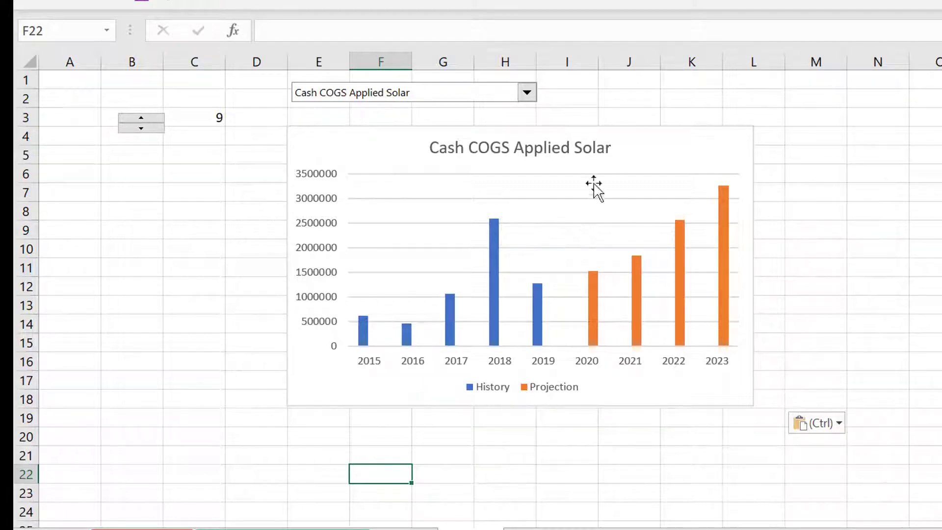
{"action": "left_click", "coordinate": [529, 94]}
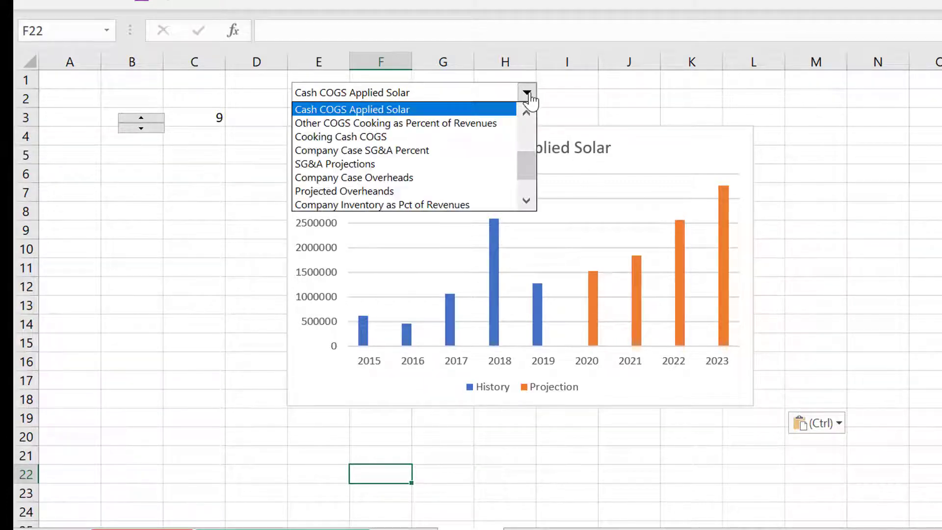
{"action": "key", "text": "Up"}
{"action": "key", "text": "Return"}
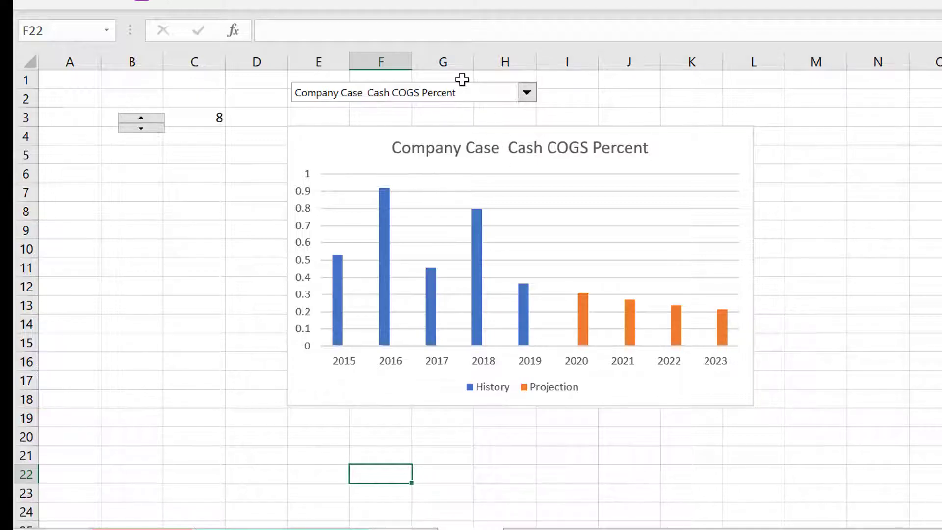
{"action": "left_click", "coordinate": [459, 98]}
{"action": "key", "text": "Down"}
{"action": "key", "text": "Down"}
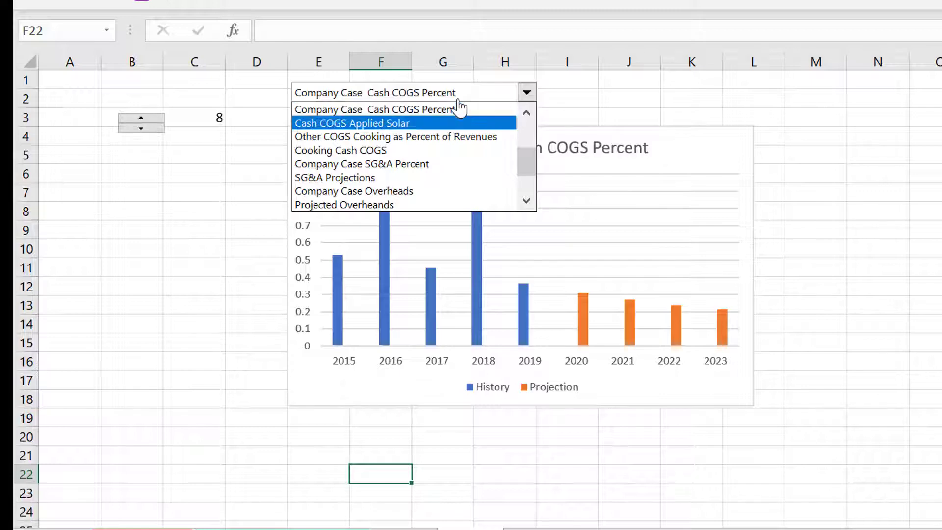
{"action": "key", "text": "Return"}
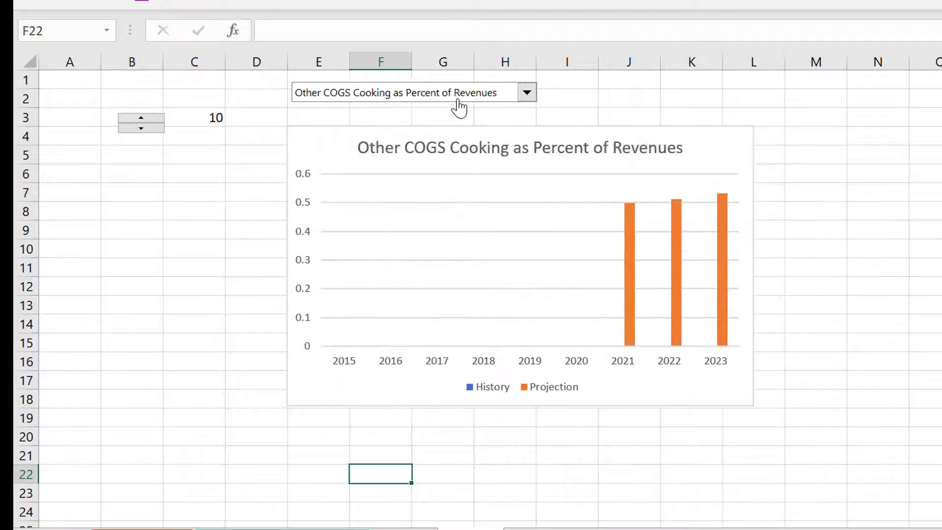
- Select Company Case SG&A Percent in the combo box to show that series in the chart
{"action": "left_click", "coordinate": [459, 98]}
{"action": "key", "text": "Down"}
{"action": "key", "text": "Down"}
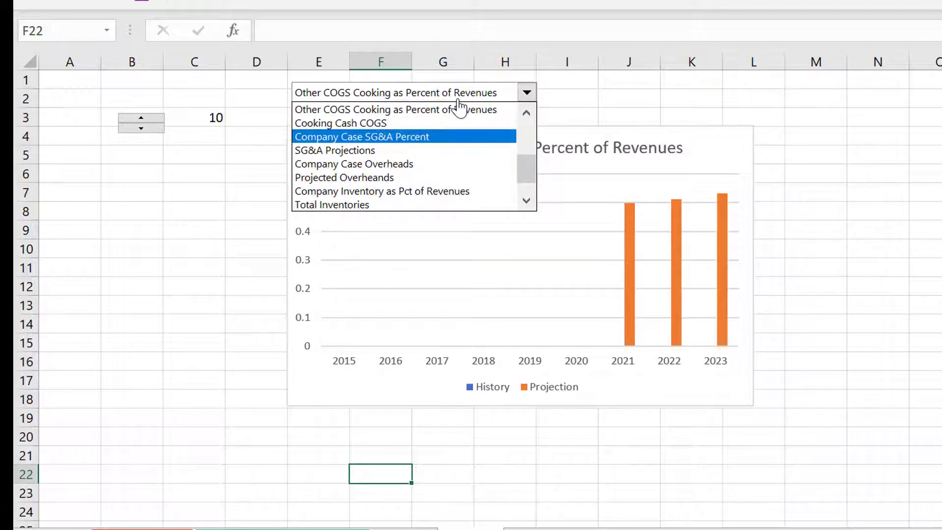
{"action": "key", "text": "Return"}
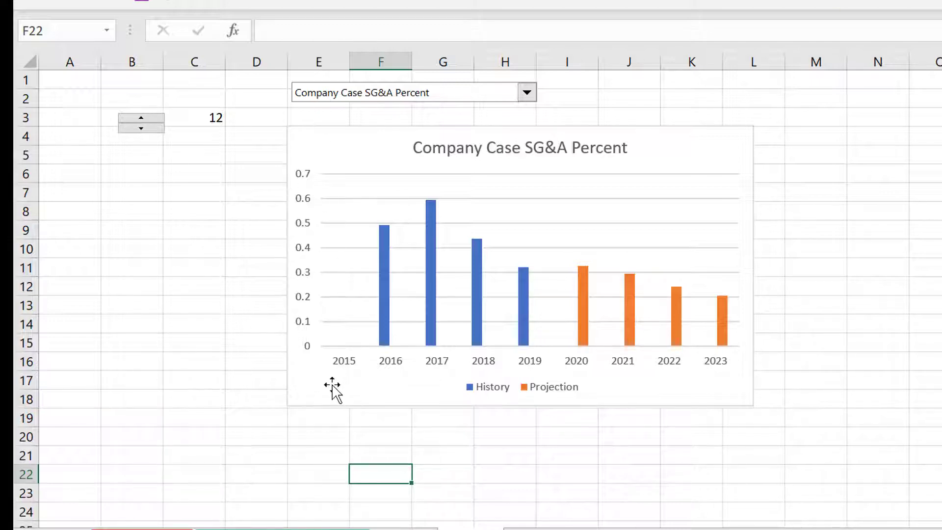
- Switch to the Forecast sheet and look through its income statement, cash flow and financing sections
{"action": "left_click_drag", "start_coordinate": [339, 385], "coordinate": [269, 387]}
{"action": "left_click", "coordinate": [268, 479]}
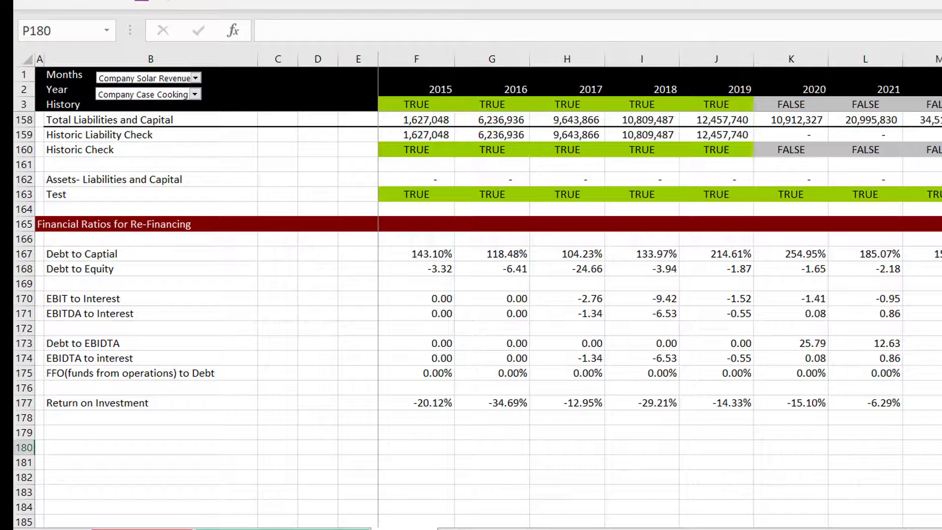
{"action": "key", "text": "Page_Up"}
{"action": "key", "text": "Page_Up"}
{"action": "key", "text": "Page_Up"}
{"action": "key", "text": "Page_Up"}
{"action": "key", "text": "Page_Up"}
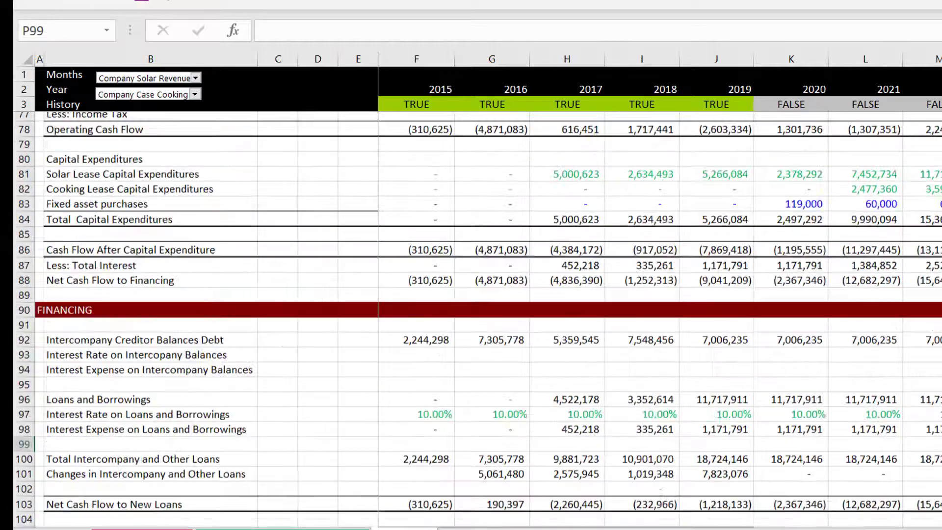
{"action": "key", "text": "Page_Up"}
{"action": "key", "text": "Page_Down"}
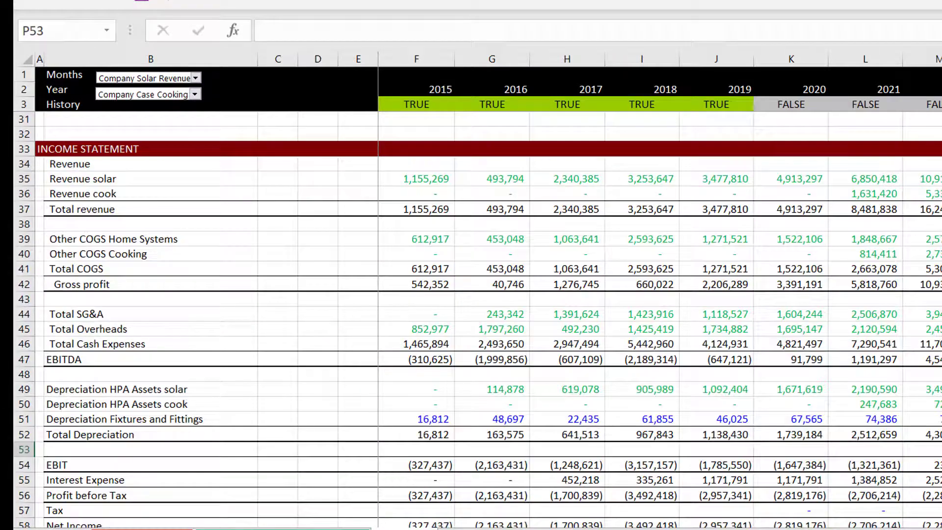
{"action": "key", "text": "Up"}
{"action": "key", "text": "Down"}
{"action": "key", "text": "Page_Down"}
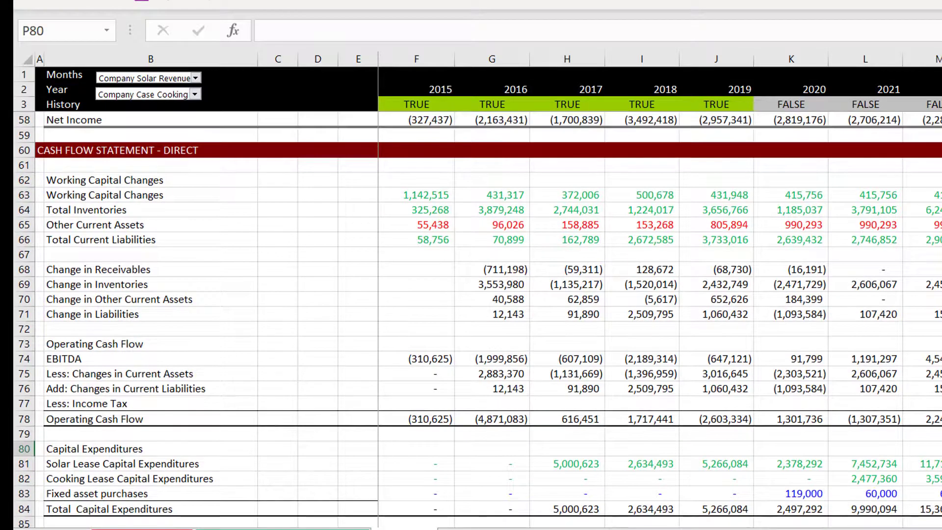
{"action": "key", "text": "Page_Down"}
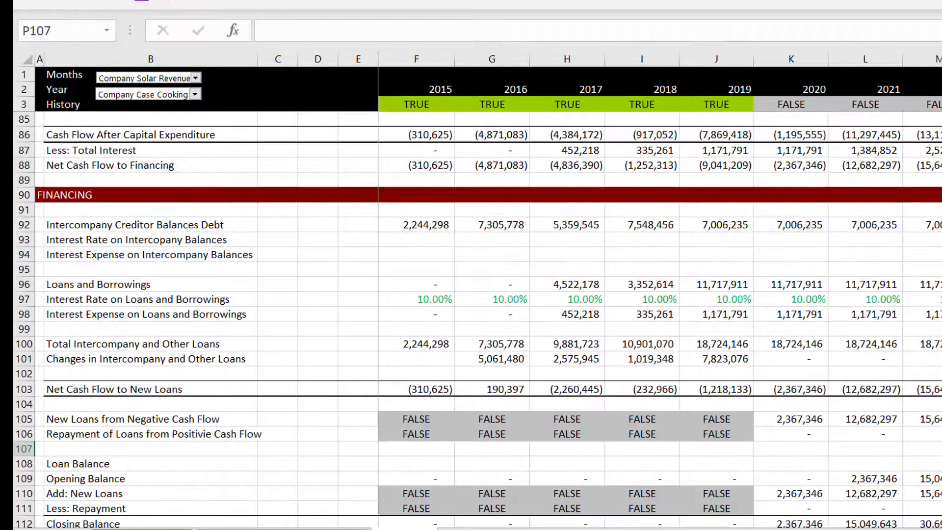
{"action": "key", "text": "Page_Down"}
{"action": "key", "text": "Page_Down"}
{"action": "key", "text": "Page_Down"}
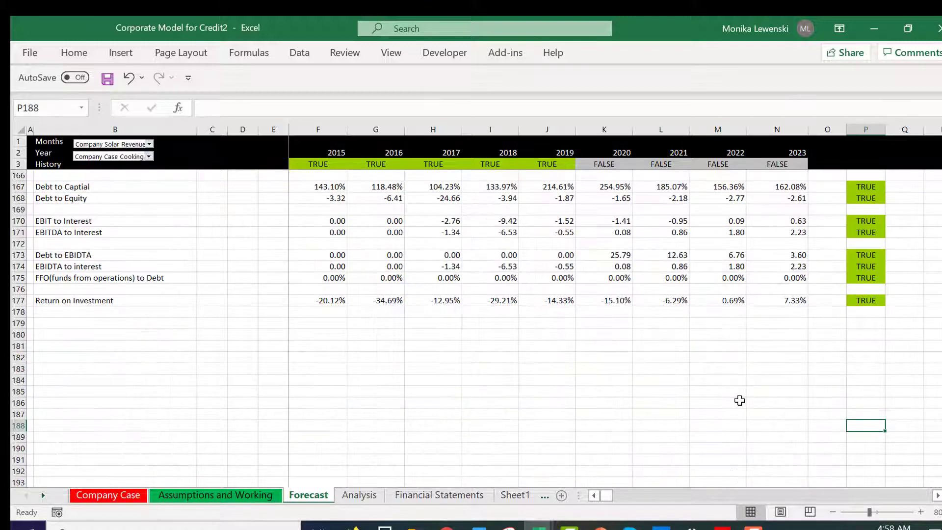
- Examine the refinancing ratio rows on the Forecast sheet and their row flags in column P
{"action": "key", "text": "Up"}
{"action": "key", "text": "Up"}
{"action": "key", "text": "Up"}
{"action": "key", "text": "Up"}
{"action": "key", "text": "Up"}
{"action": "key", "text": "Up"}
{"action": "key", "text": "Up"}
{"action": "key", "text": "Up"}
{"action": "key", "text": "Up"}
{"action": "key", "text": "Up"}
{"action": "key", "text": "Up"}
{"action": "key", "text": "Up"}
{"action": "key", "text": "Up"}
{"action": "key", "text": "Up"}
{"action": "key", "text": "Up"}
{"action": "key", "text": "Up"}
{"action": "key", "text": "Up"}
{"action": "key", "text": "Up"}
{"action": "key", "text": "Up"}
{"action": "key", "text": "Up"}
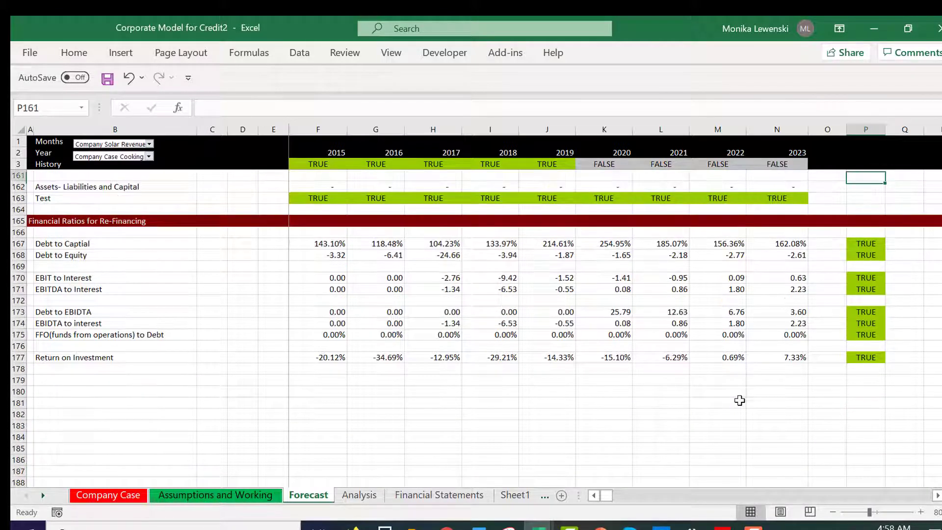
{"action": "key", "text": "Up"}
{"action": "key", "text": "Down"}
{"action": "key", "text": "Down"}
{"action": "key", "text": "Down"}
{"action": "key", "text": "Down"}
{"action": "key", "text": "Down"}
{"action": "key", "text": "Down"}
{"action": "key", "text": "Down"}
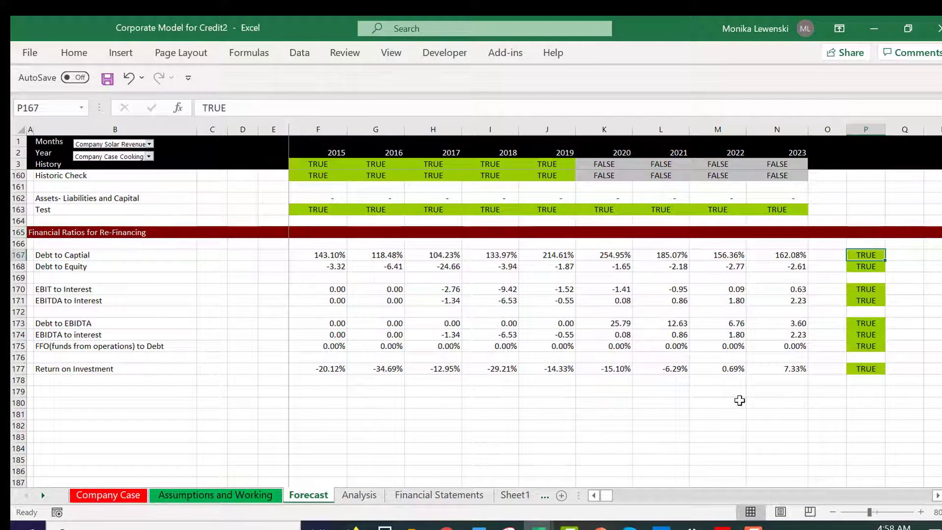
{"action": "key", "text": "Down"}
{"action": "key", "text": "Down"}
{"action": "key", "text": "Down"}
{"action": "key", "text": "Down"}
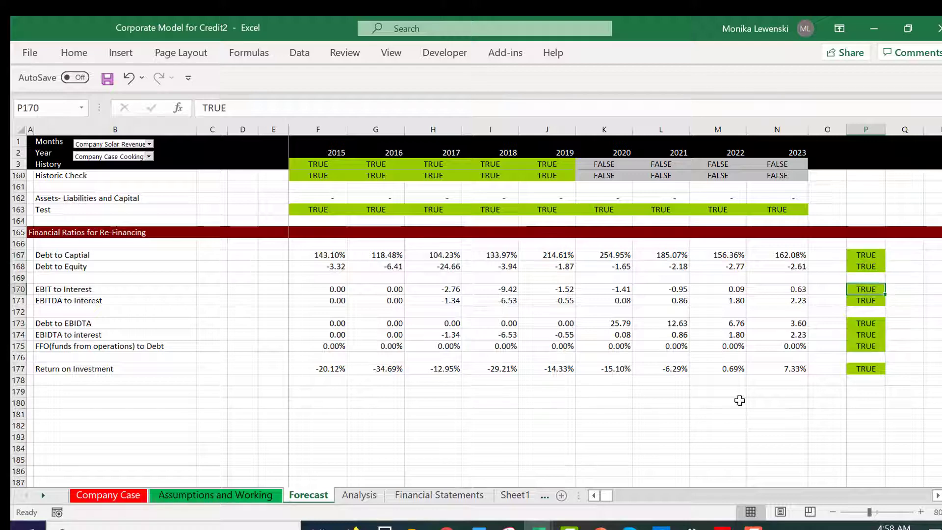
{"action": "key", "text": "Down"}
{"action": "key", "text": "Down"}
{"action": "key", "text": "Down"}
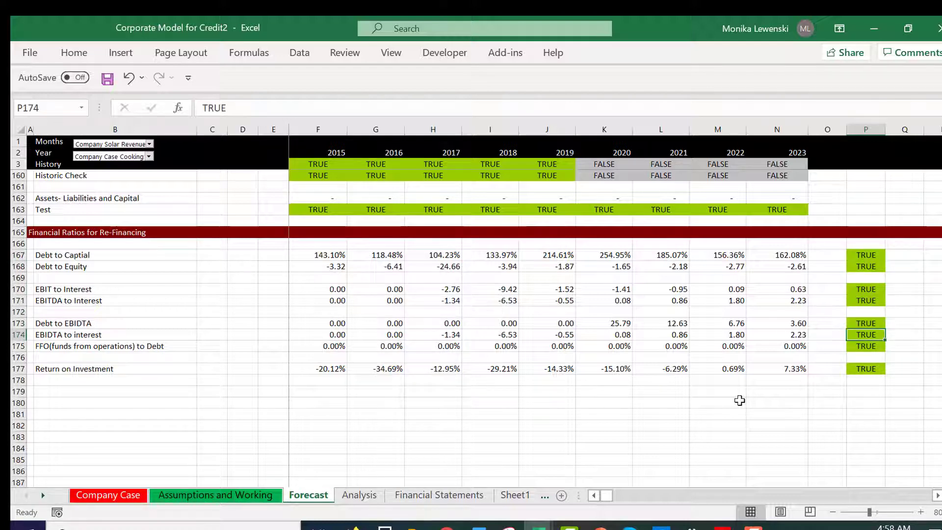
{"action": "key", "text": "Left"}
{"action": "key", "text": "Left"}
{"action": "key", "text": "Left"}
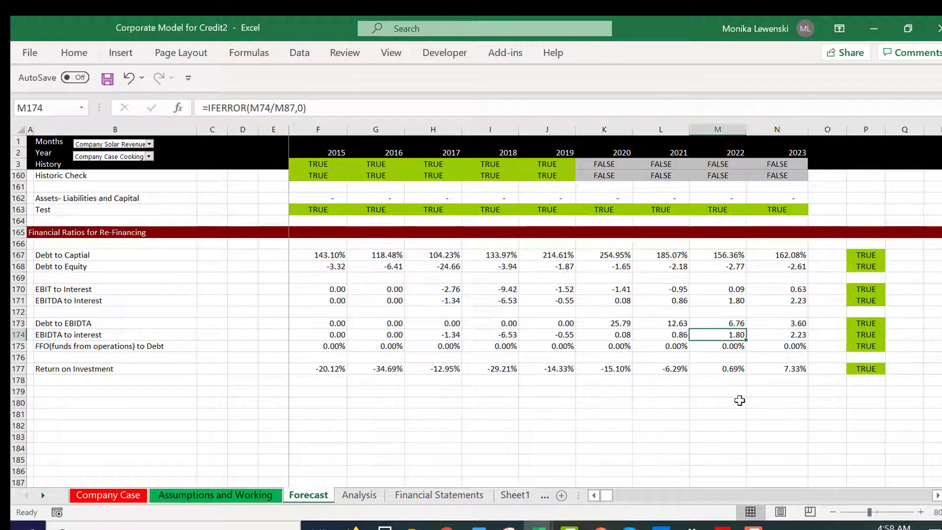
{"action": "key", "text": "Right"}
{"action": "key", "text": "Up"}
{"action": "key", "text": "Up"}
{"action": "key", "text": "Up"}
{"action": "key", "text": "Up"}
{"action": "key", "text": "Up"}
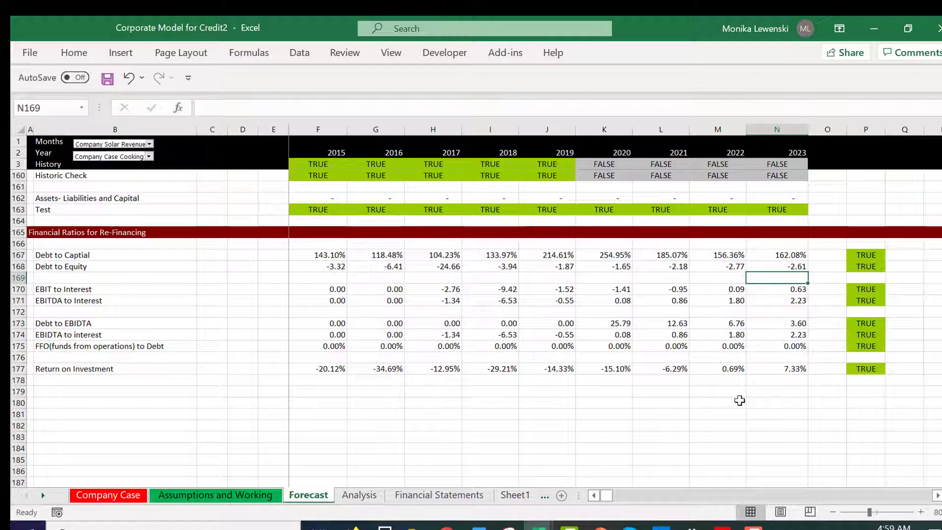
- Enter 0 in cell Q36 as the starting value for a counter beside the row flags
{"action": "key", "text": "Right"}
{"action": "key", "text": "Right"}
{"action": "key", "text": "Right"}
{"action": "key", "text": "Page_Up"}
{"action": "key", "text": "Page_Up"}
{"action": "key", "text": "Page_Up"}
{"action": "key", "text": "Page_Up"}
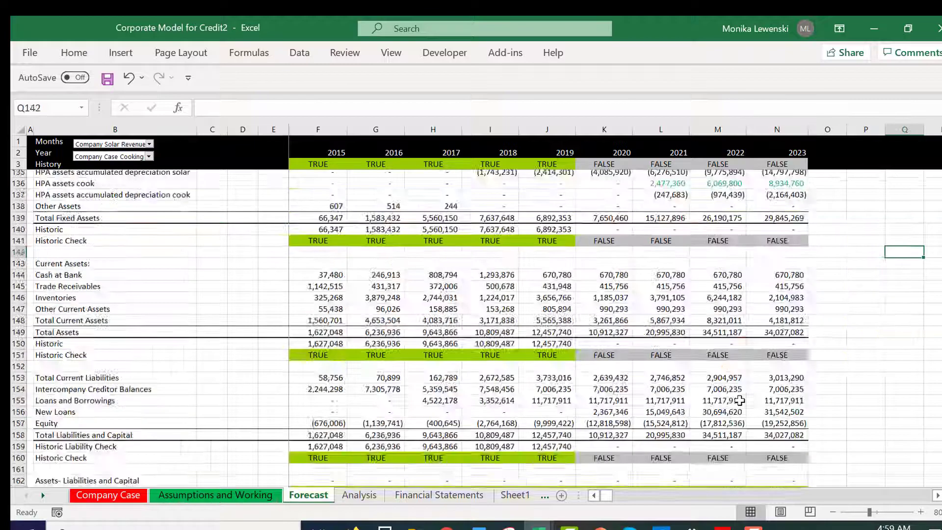
{"action": "key", "text": "Page_Up"}
{"action": "key", "text": "Page_Up"}
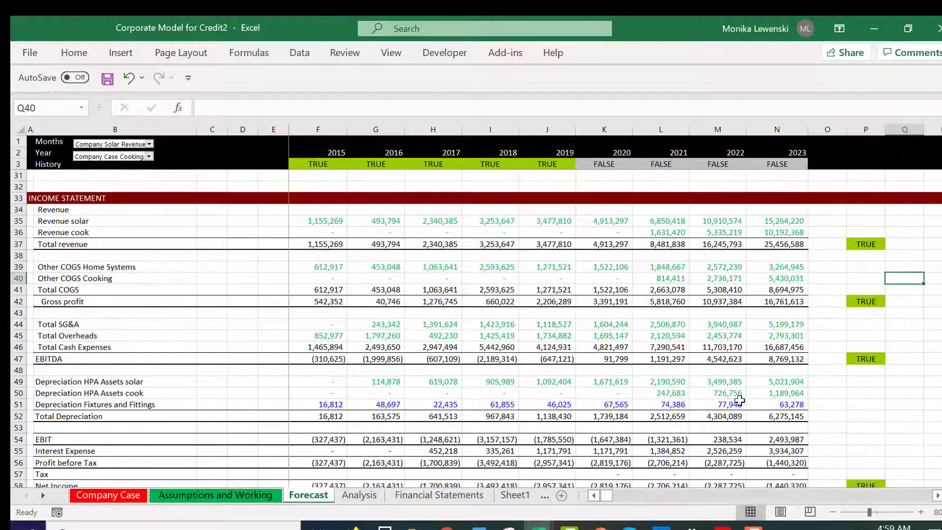
{"action": "key", "text": "Up"}
{"action": "key", "text": "Up"}
{"action": "key", "text": "Up"}
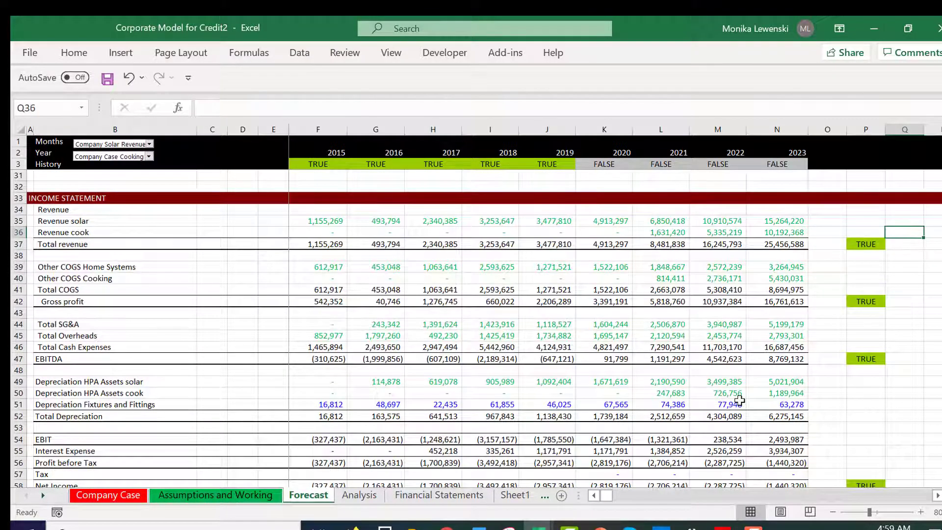
{"action": "type", "text": "0"}
{"action": "key", "text": "Return"}
- Enter the counter formula =IF(P37,Q36+1,Q36) in cell Q37 on the Total revenue row
{"action": "type", "text": "=if"}
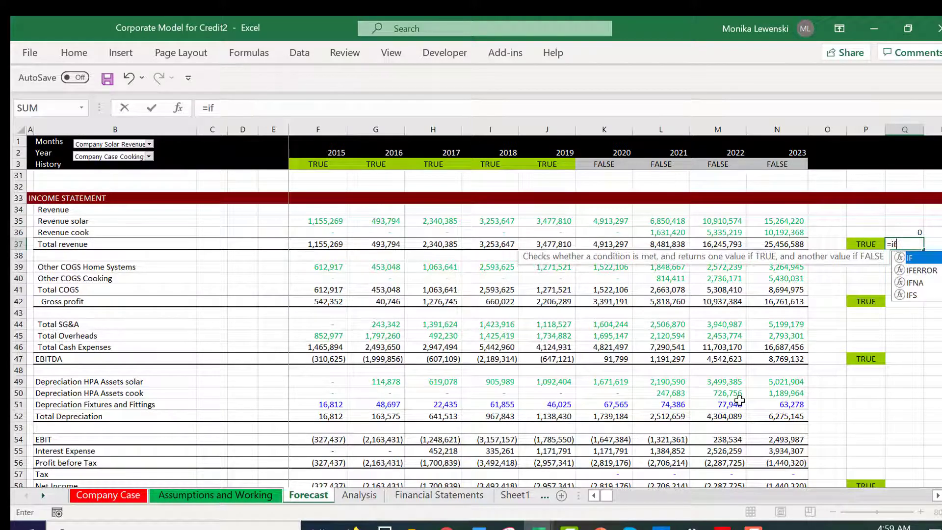
{"action": "type", "text": "("}
{"action": "key", "text": "Left"}
{"action": "type", "text": ","}
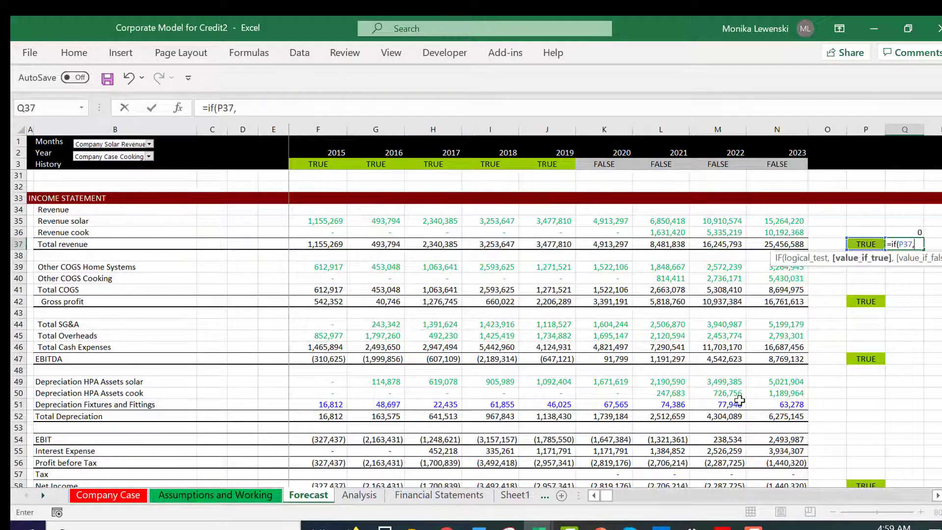
{"action": "key", "text": "Up"}
{"action": "type", "text": "+1,"}
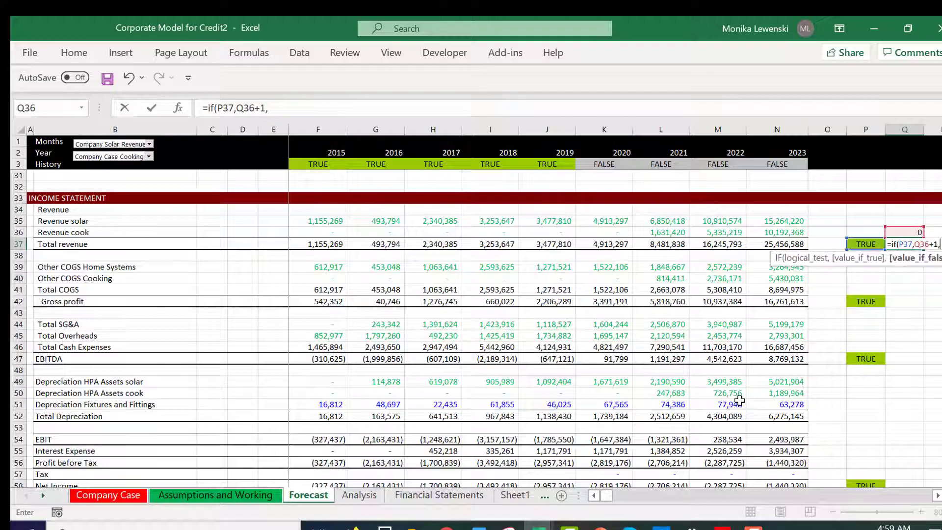
{"action": "key", "text": "Up"}
{"action": "type", "text": ")"}
{"action": "key", "text": "Return"}
{"action": "key", "text": "Up"}
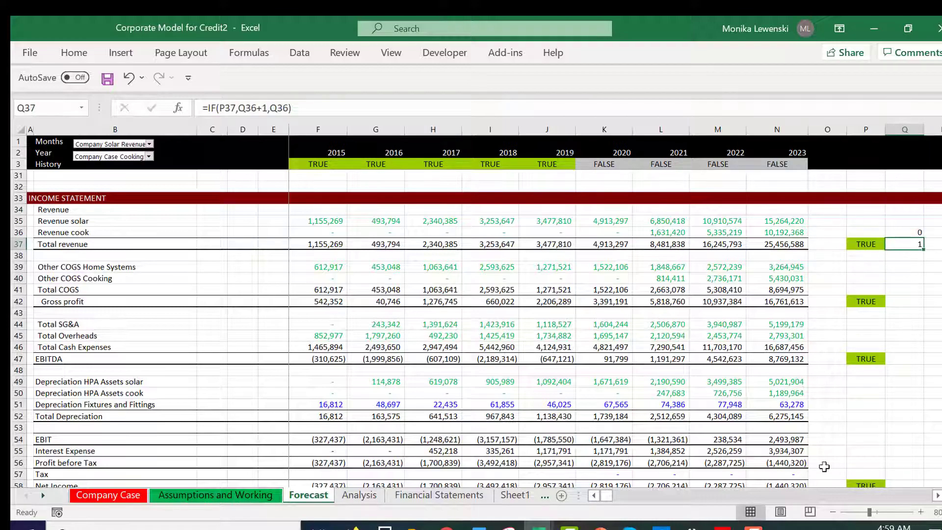
- Fill the counter formula from Q37 down to the Return on Investment row, Q177
{"action": "key", "text": "shift+Down"}
{"action": "key", "text": "shift+Page_Down"}
{"action": "key", "text": "shift+Page_Down"}
{"action": "key", "text": "shift+Page_Down"}
{"action": "key", "text": "shift+Page_Down"}
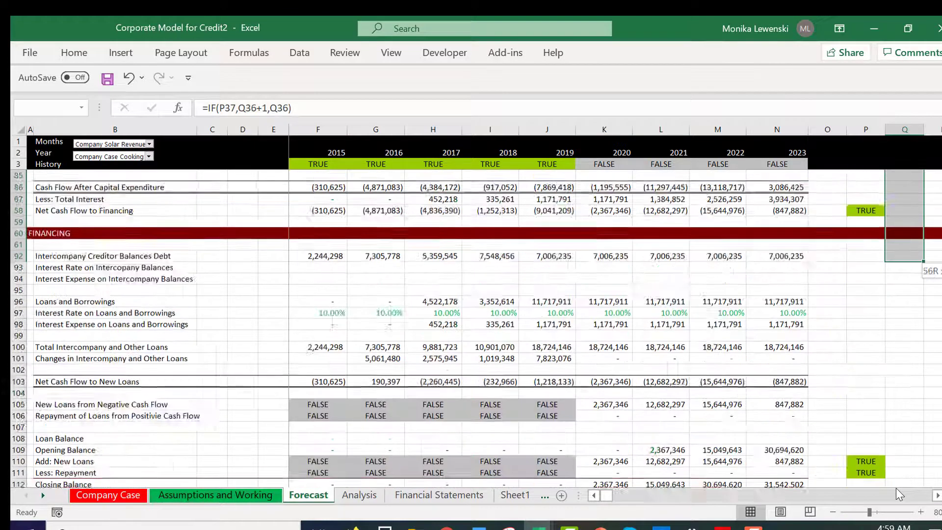
{"action": "key", "text": "shift+Page_Down"}
{"action": "key", "text": "shift+Page_Down"}
{"action": "key", "text": "shift+Page_Up"}
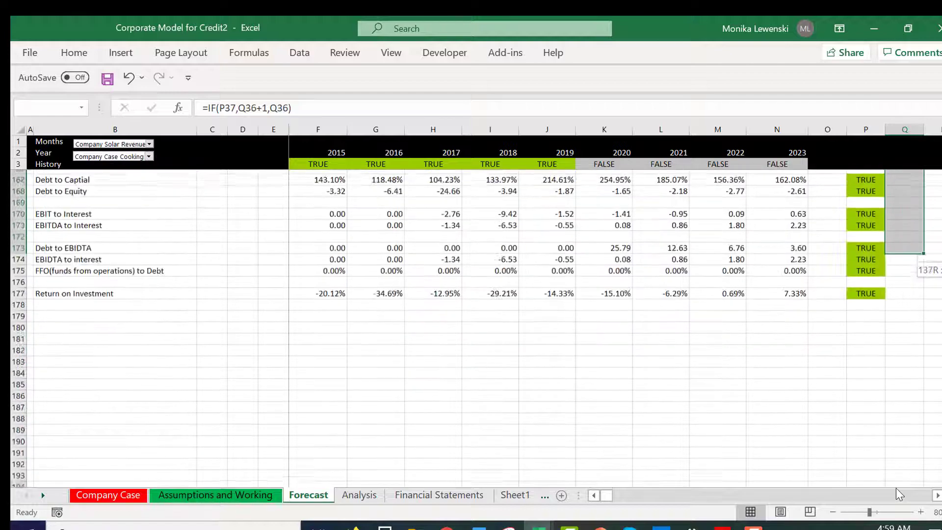
{"action": "key", "text": "shift+Down"}
{"action": "key", "text": "shift+Down"}
{"action": "key", "text": "shift+Down"}
{"action": "key", "text": "shift+Down"}
{"action": "key", "text": "ctrl+d"}
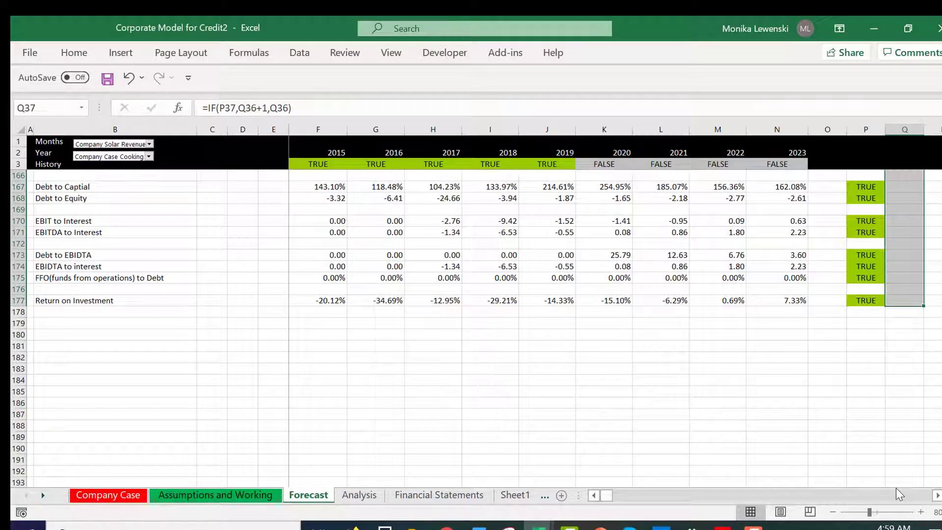
- Try to insert a new column before column A of the Forecast sheet
{"action": "key", "text": "Down"}
{"action": "key", "text": "Page_Down"}
{"action": "key", "text": "Page_Down"}
{"action": "key", "text": "Page_Down"}
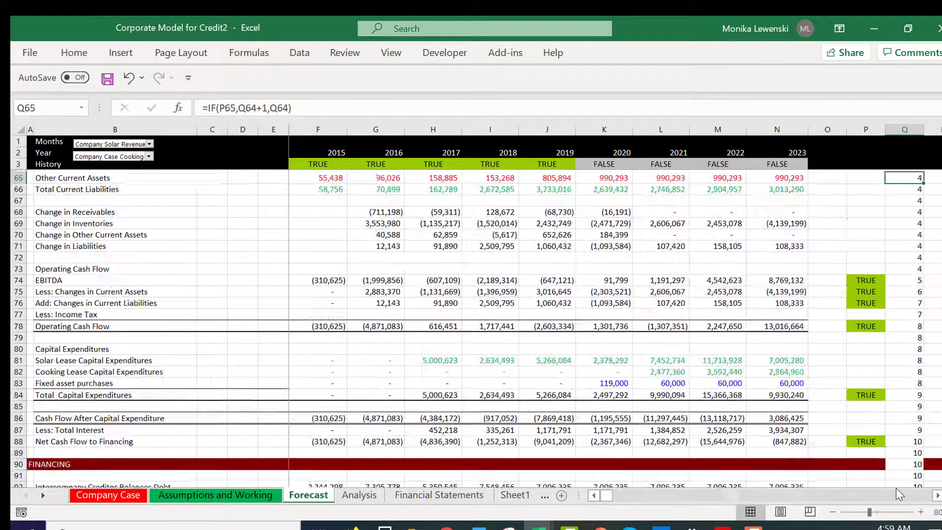
{"action": "key", "text": "Page_Down"}
{"action": "key", "text": "Page_Down"}
{"action": "key", "text": "Page_Down"}
{"action": "key", "text": "Left"}
{"action": "key", "text": "Left"}
{"action": "key", "text": "Left"}
{"action": "key", "text": "Left"}
{"action": "key", "text": "Left"}
{"action": "key", "text": "Left"}
{"action": "key", "text": "Left"}
{"action": "key", "text": "Left"}
{"action": "key", "text": "Left"}
{"action": "key", "text": "Left"}
{"action": "key", "text": "Left"}
{"action": "key", "text": "Left"}
{"action": "key", "text": "Left"}
{"action": "key", "text": "Left"}
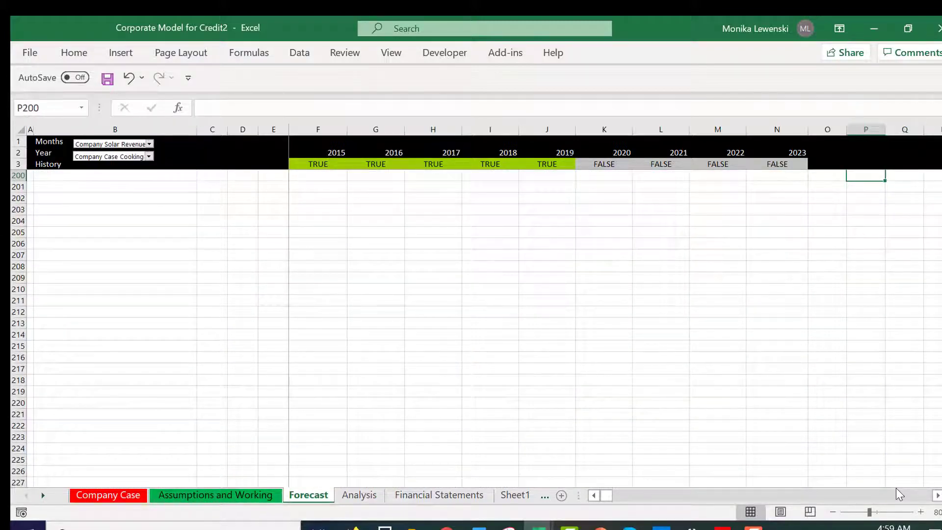
{"action": "key", "text": "Left"}
{"action": "key", "text": "Left"}
{"action": "key", "text": "ctrl+space"}
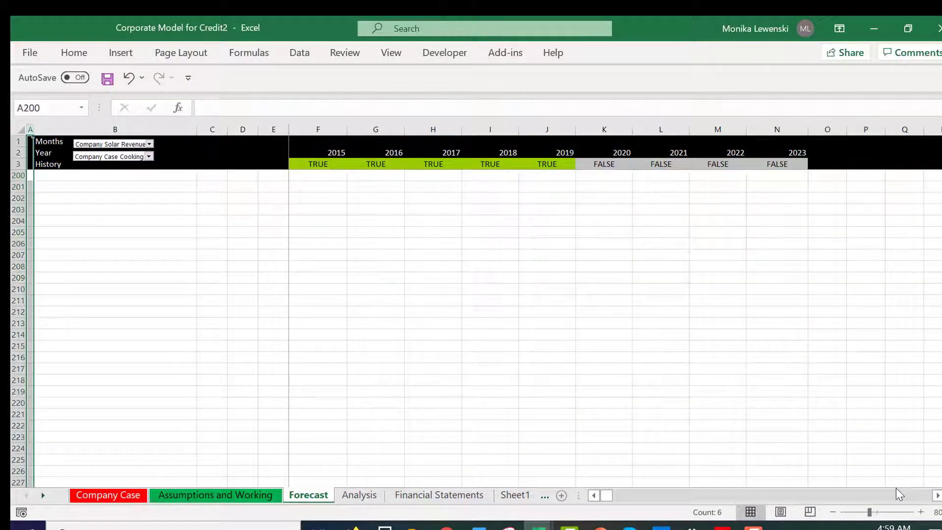
{"action": "key", "text": "ctrl+shift+plus"}
{"action": "key", "text": "Return"}
{"action": "key", "text": "ctrl+space"}
{"action": "key", "text": "ctrl+shift+plus"}
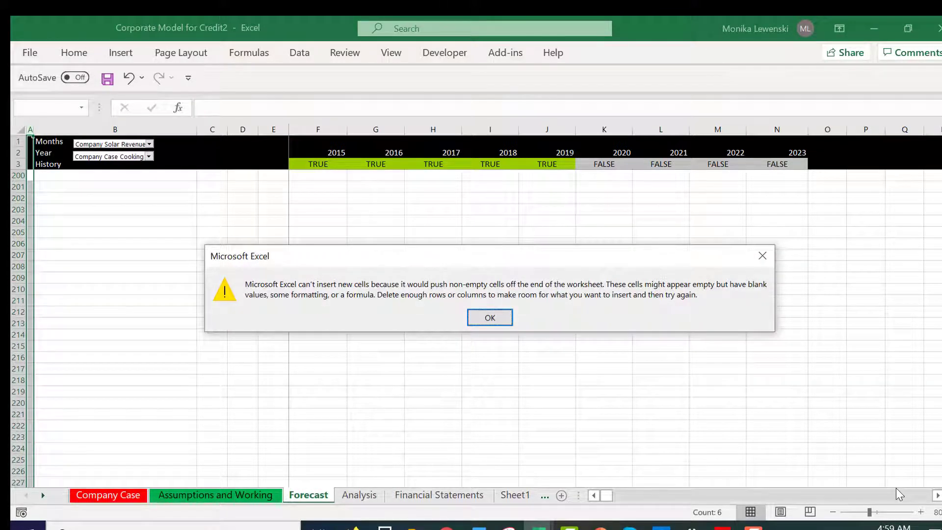
{"action": "key", "text": "Return"}
- Try to insert a new column before column B of the Forecast sheet
{"action": "key", "text": "Right"}
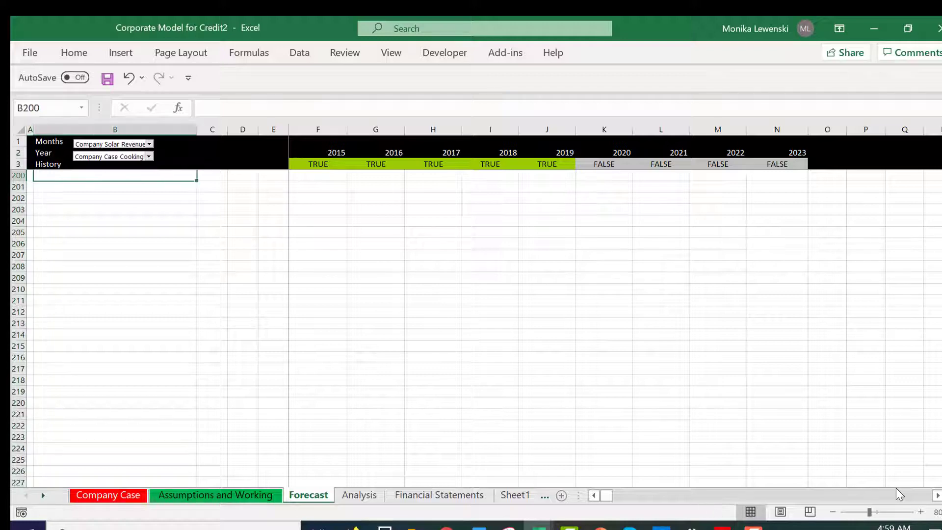
{"action": "key", "text": "ctrl+space"}
{"action": "key", "text": "ctrl+shift+plus"}
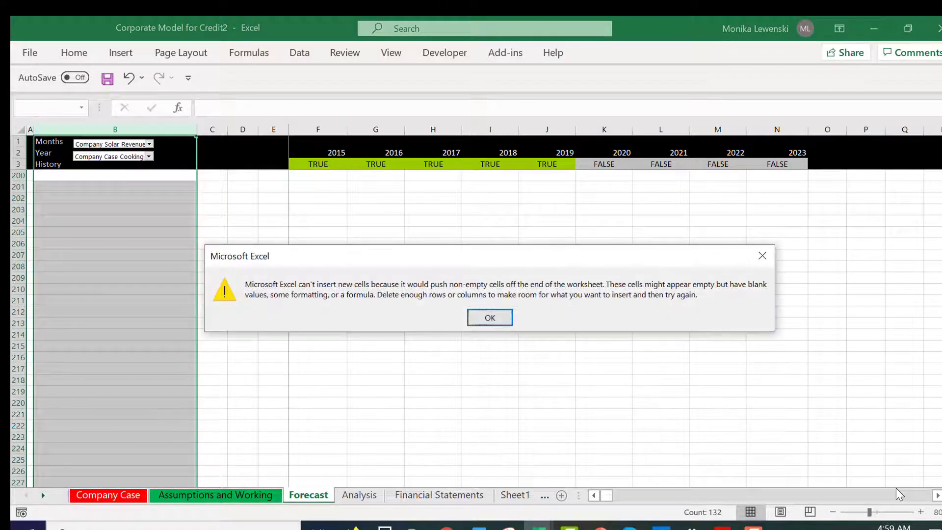
{"action": "key", "text": "Return"}
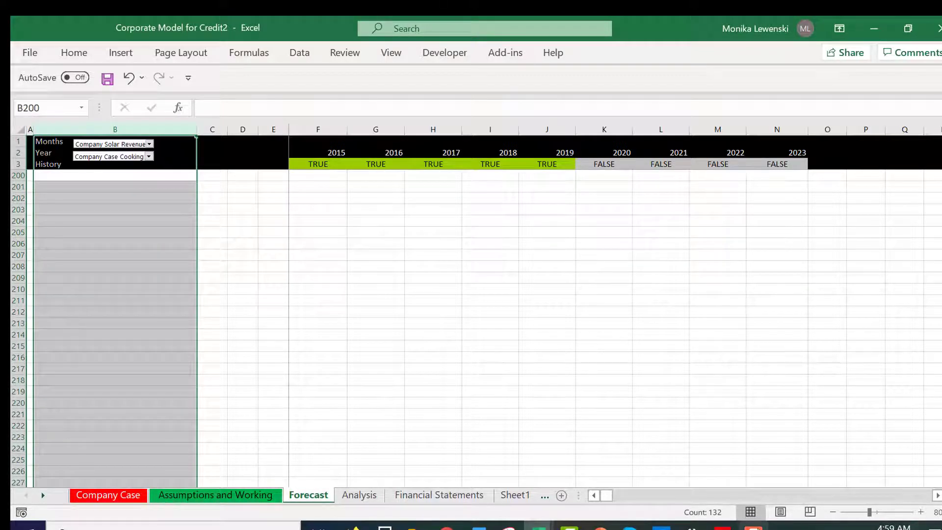
{"action": "left_click", "coordinate": [753, 526]}
{"action": "left_click", "coordinate": [812, 491]}
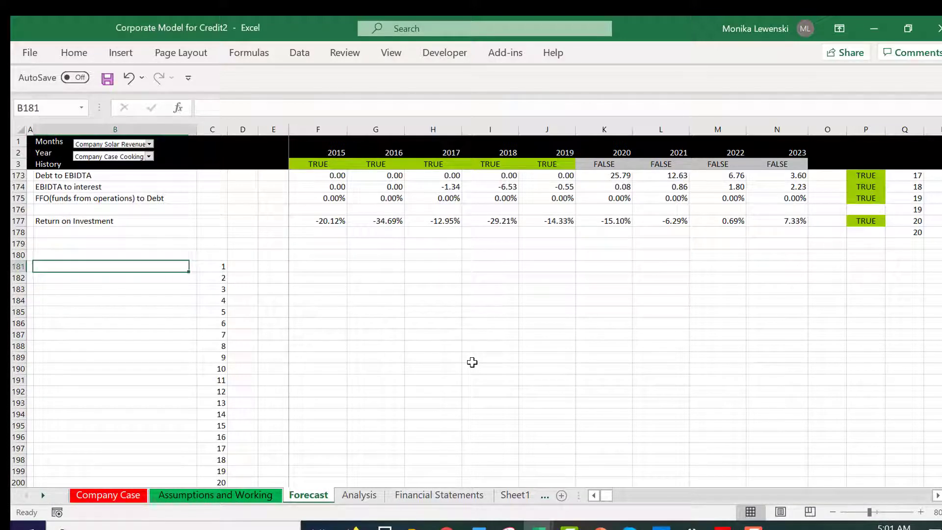
- Enter a MATCH formula in cell D181 that finds the counter in C181 within column Q, using match type 0
{"action": "key", "text": "Right"}
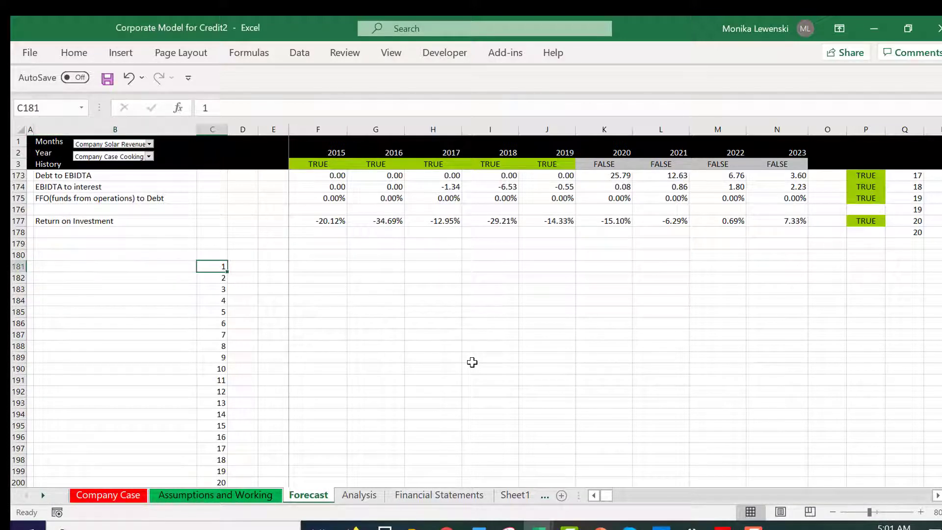
{"action": "key", "text": "Left"}
{"action": "key", "text": "Right"}
{"action": "key", "text": "Right"}
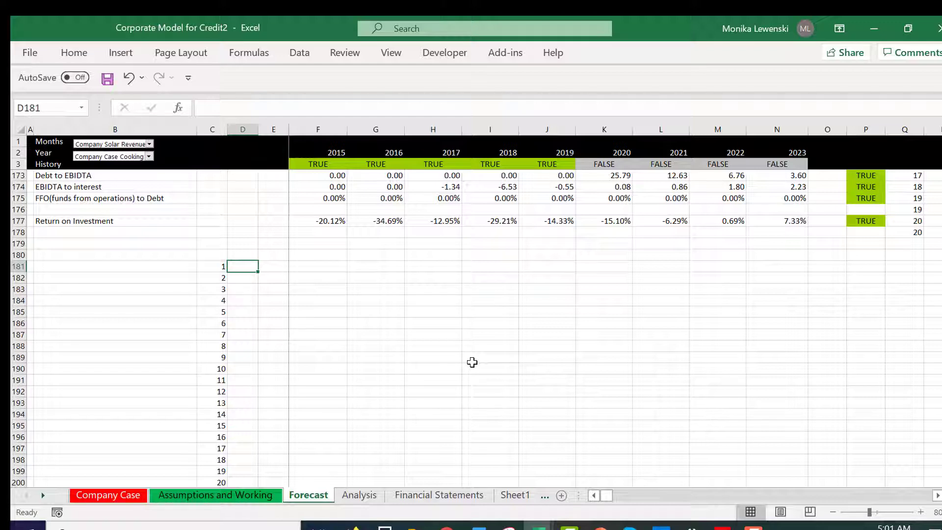
{"action": "type", "text": "="}
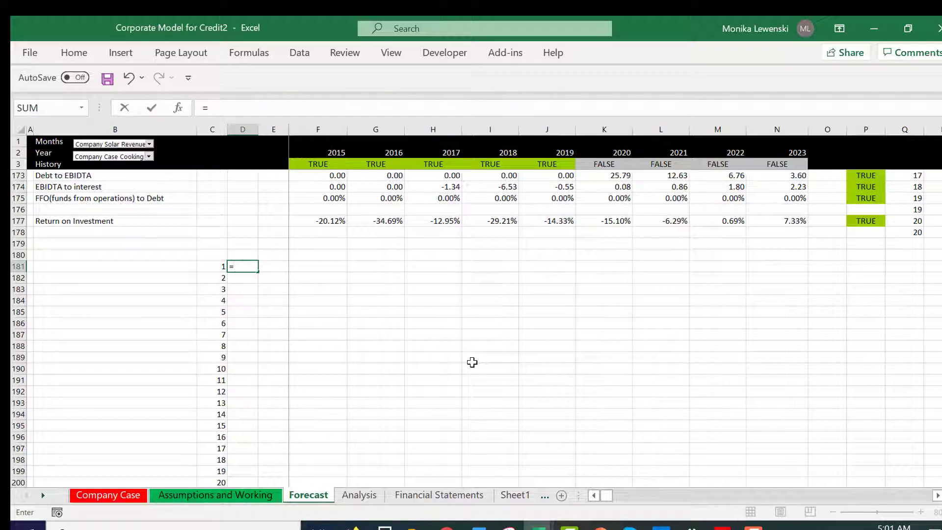
{"action": "type", "text": "ma"}
{"action": "key", "text": "Tab"}
{"action": "key", "text": "Left"}
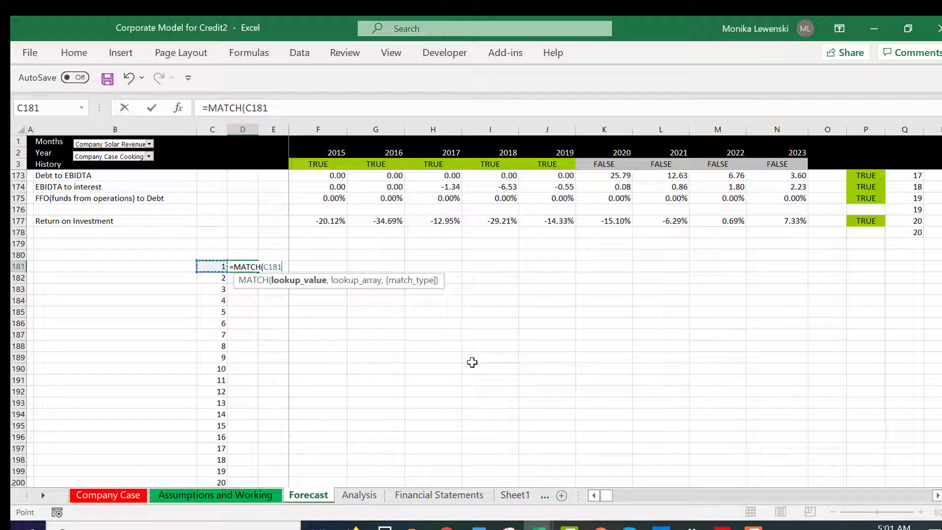
{"action": "type", "text": ","}
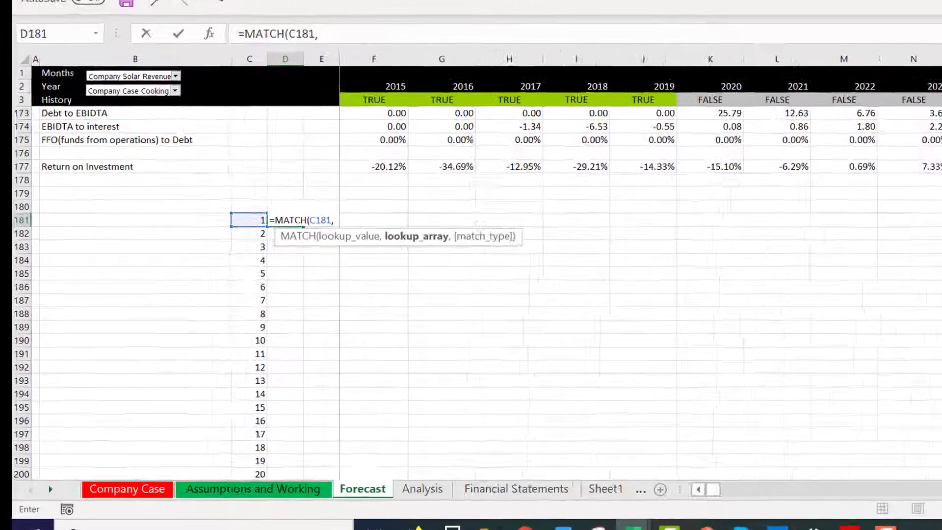
{"action": "left_click", "coordinate": [940, 59]}
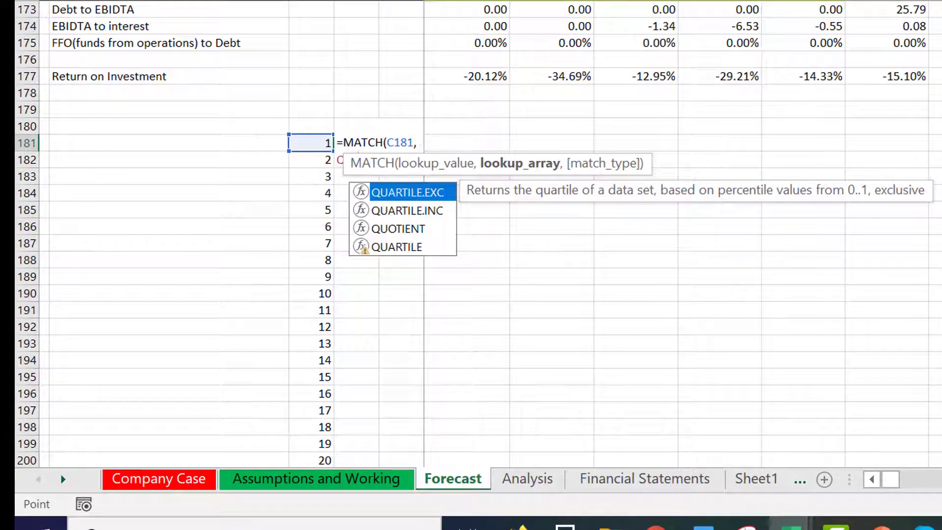
{"action": "type", "text": ",0"}
{"action": "key", "text": "Return"}
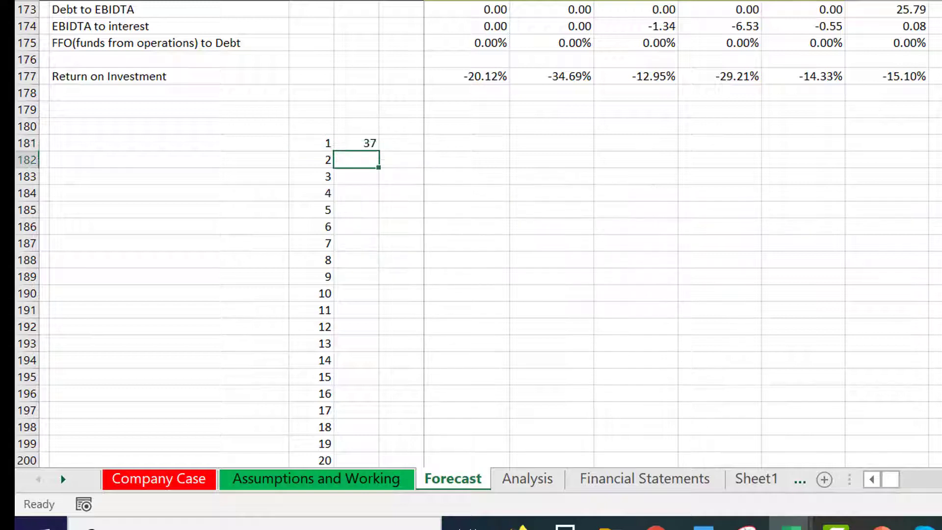
- Fill the MATCH formula from D181 down to D200 alongside the counters 1 to 20
{"action": "key", "text": "Up"}
{"action": "key", "text": "Left"}
{"action": "key", "text": "Right"}
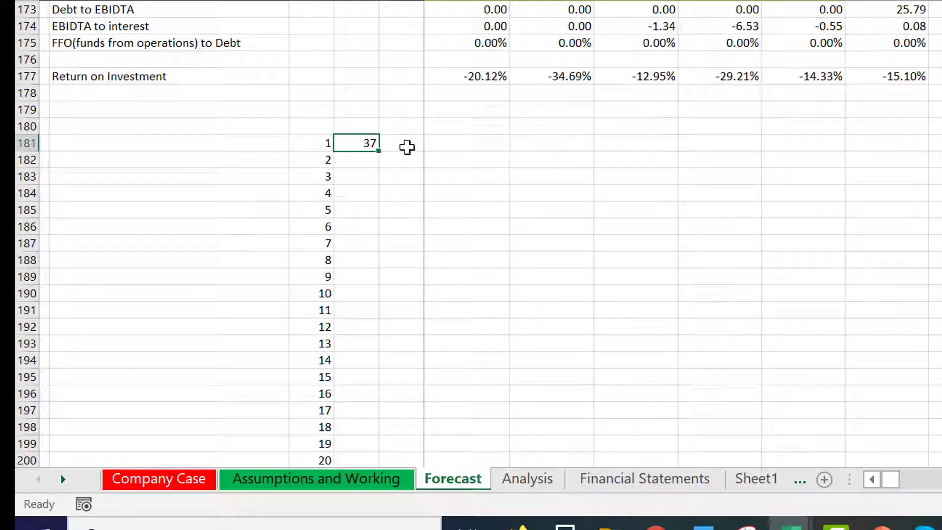
{"action": "double_click", "coordinate": [384, 149]}
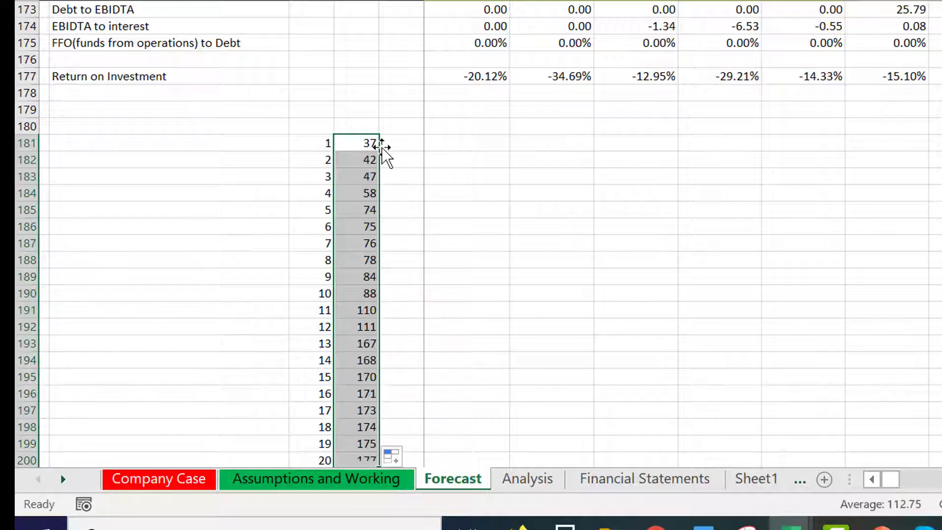
- Enter the formula =INDEX(B:B,D181) in cell B181 to return the label of the matched row
{"action": "key", "text": "Left"}
{"action": "key", "text": "Left"}
{"action": "type", "text": "="}
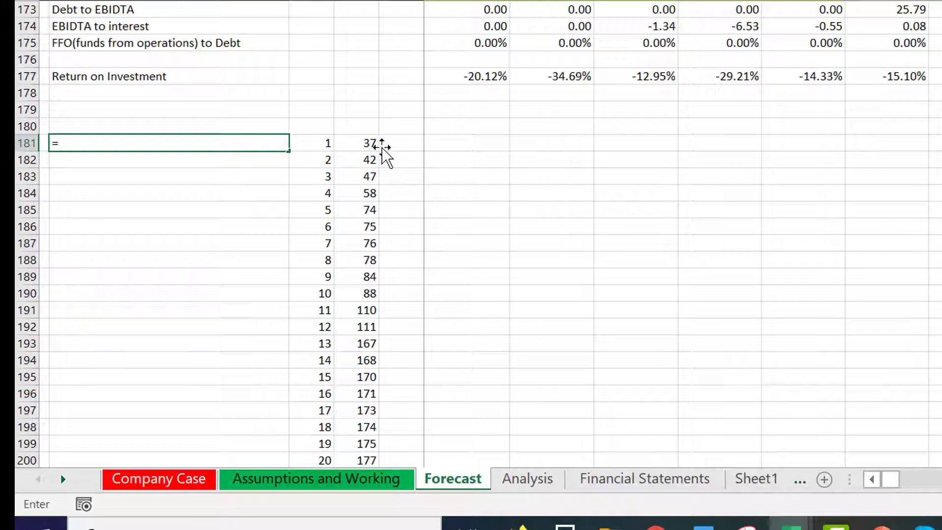
{"action": "type", "text": "in"}
{"action": "key", "text": "Tab"}
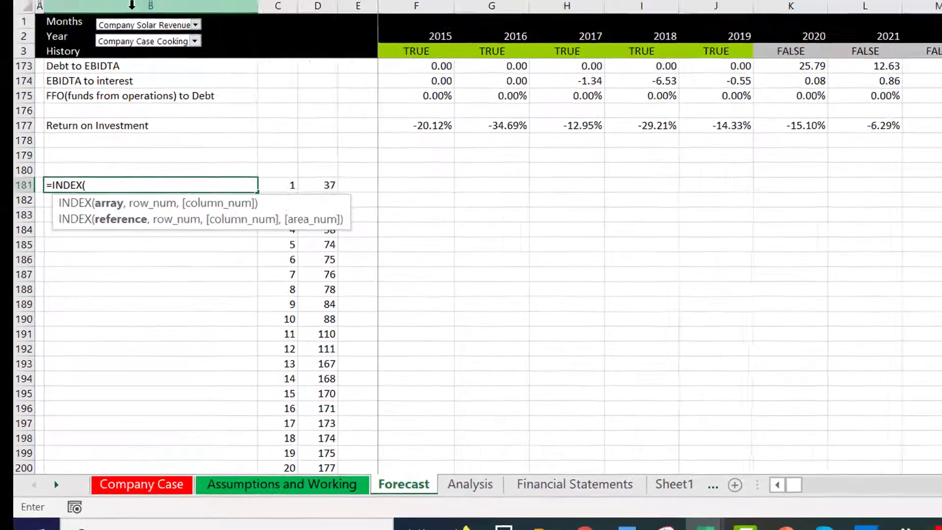
{"action": "left_click", "coordinate": [131, 5]}
{"action": "type", "text": ","}
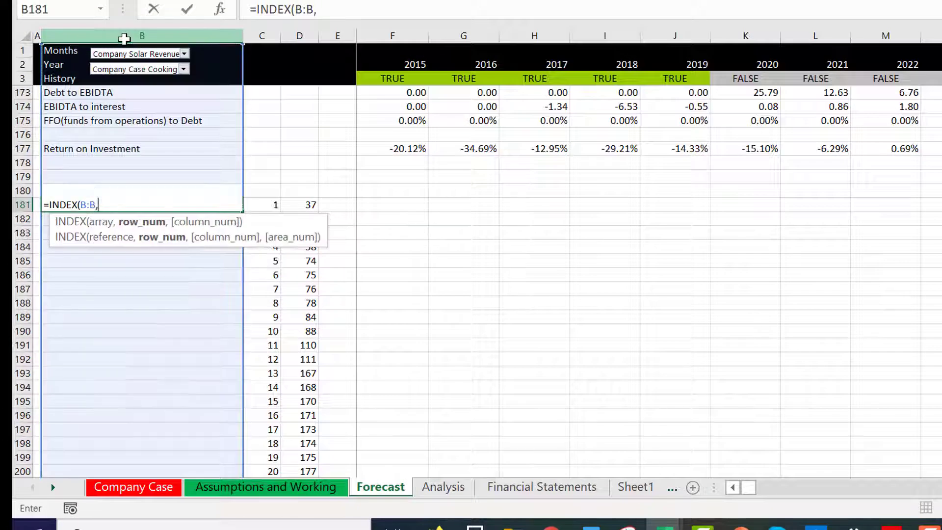
{"action": "key", "text": "Right"}
{"action": "key", "text": "Right"}
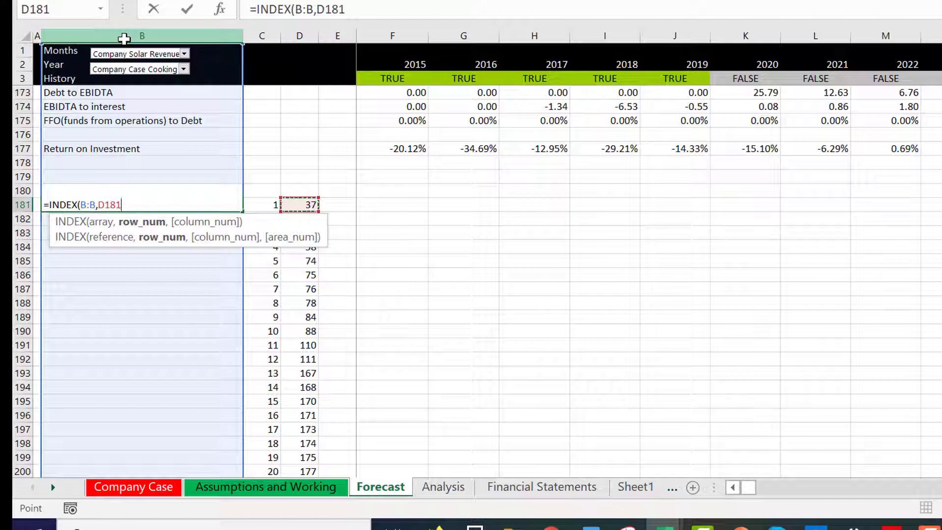
{"action": "key", "text": "Return"}
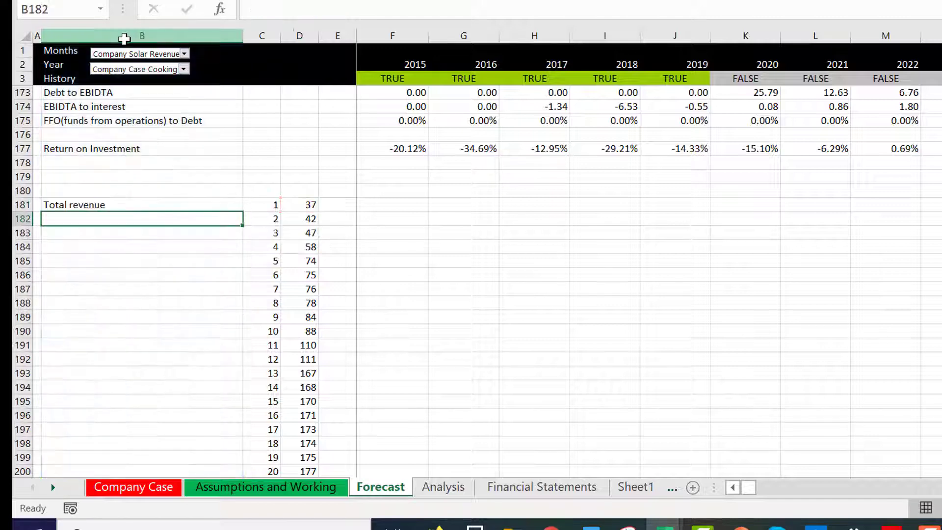
- Fill the label formula from B181 down to B200 and check the copied formulas
{"action": "key", "text": "Up"}
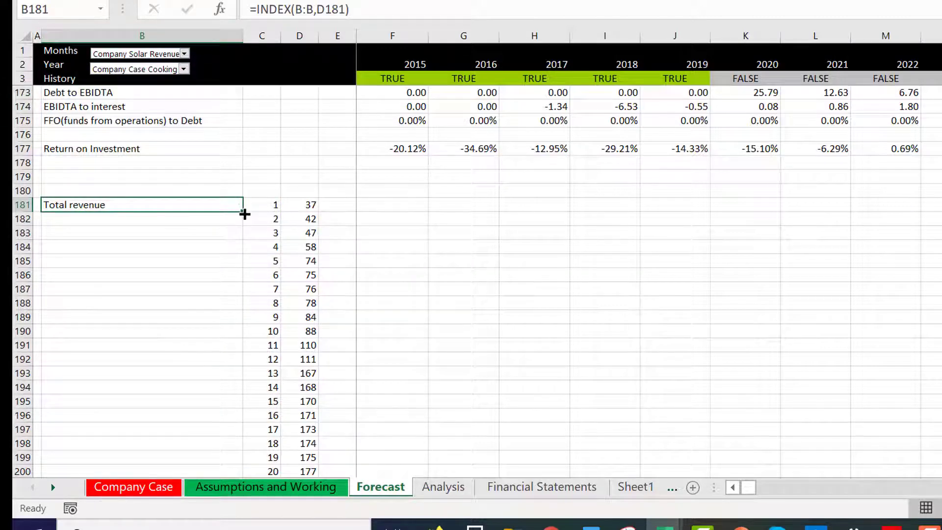
{"action": "double_click", "coordinate": [242, 211]}
{"action": "key", "text": "Down"}
{"action": "key", "text": "Down"}
{"action": "key", "text": "Down"}
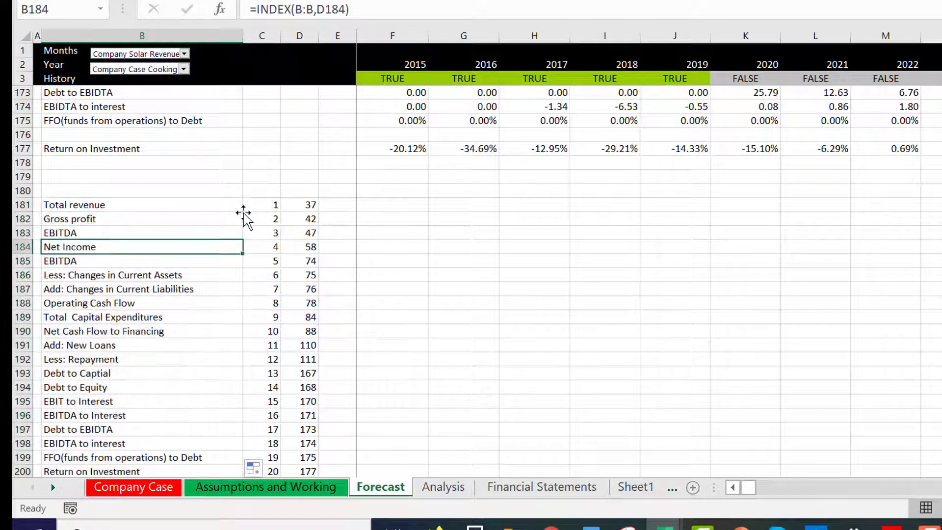
{"action": "key", "text": "Page_Down"}
{"action": "key", "text": "Page_Up"}
{"action": "key", "text": "Up"}
{"action": "key", "text": "Up"}
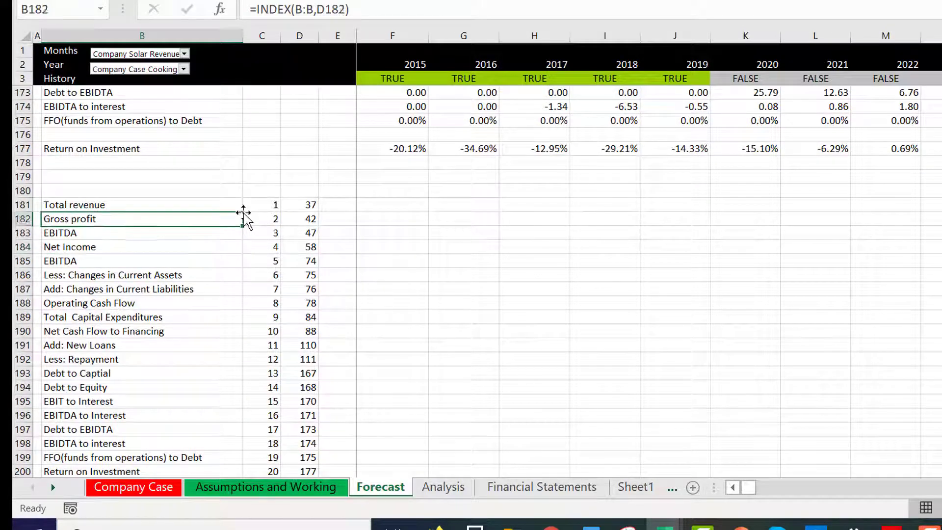
- Enter the formula =INDEX(F:F,$D181) in cell F181, keeping the row-number column reference absolute
{"action": "key", "text": "Up"}
{"action": "key", "text": "Right"}
{"action": "key", "text": "Right"}
{"action": "key", "text": "Right"}
{"action": "key", "text": "Right"}
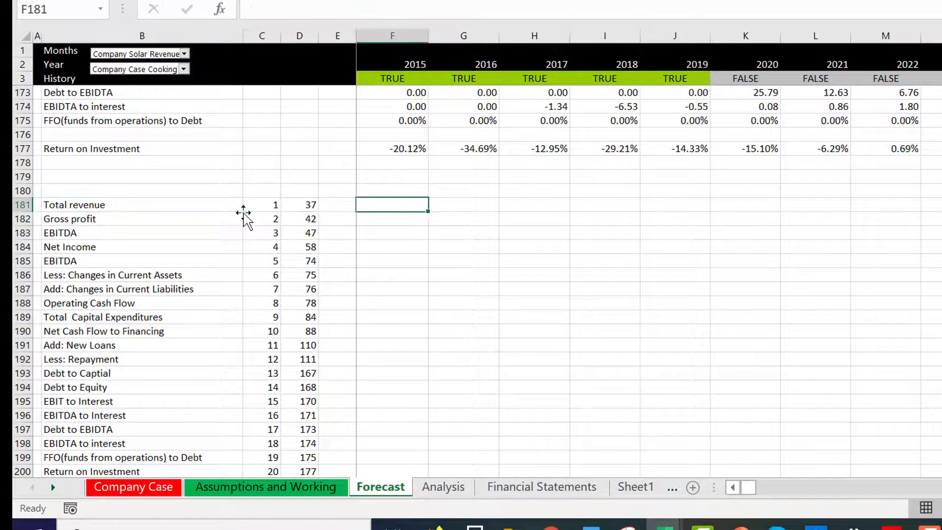
{"action": "type", "text": "=in"}
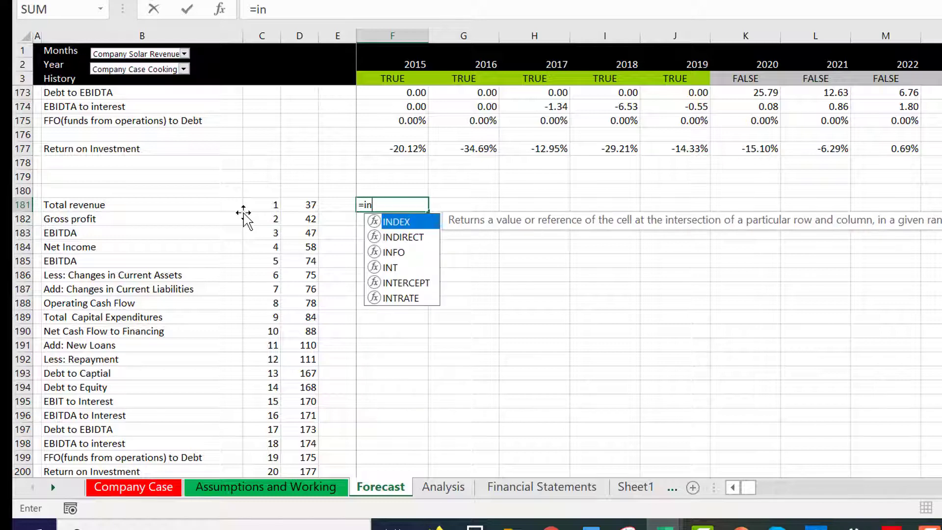
{"action": "key", "text": "Tab"}
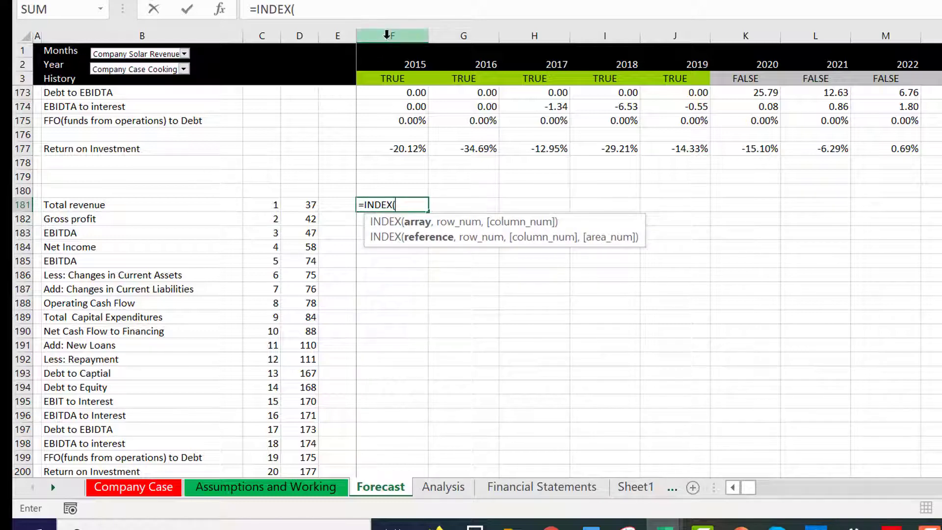
{"action": "left_click", "coordinate": [388, 34]}
{"action": "type", "text": ","}
{"action": "key", "text": "Left"}
{"action": "key", "text": "Left"}
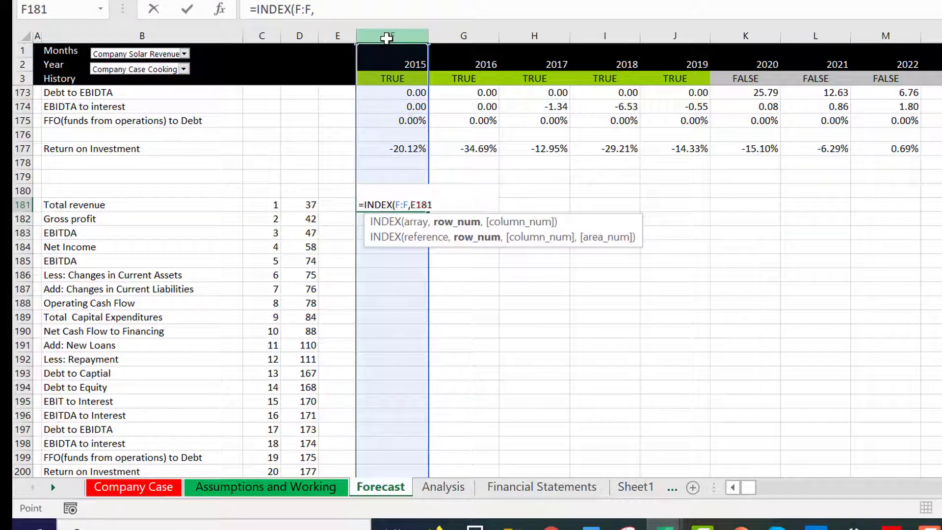
{"action": "key", "text": "F4"}
{"action": "key", "text": "F4"}
{"action": "key", "text": "F4"}
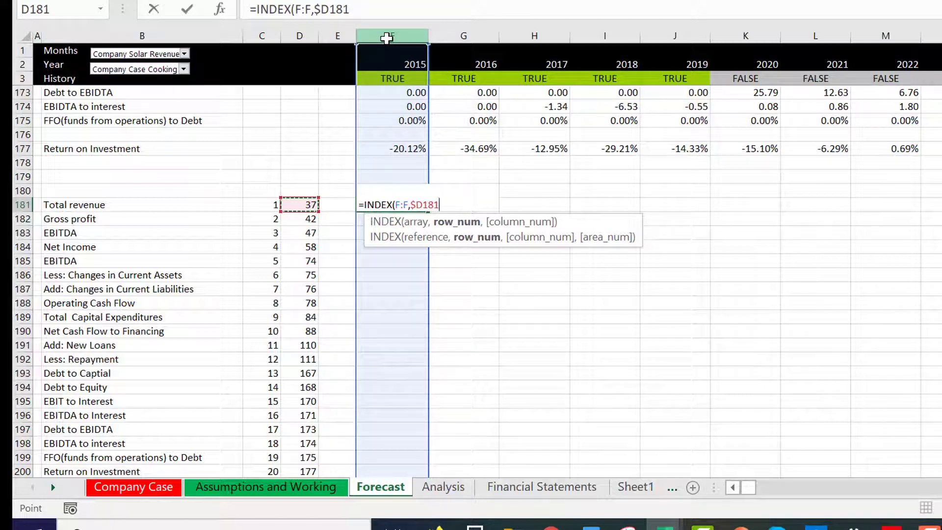
{"action": "key", "text": "Return"}
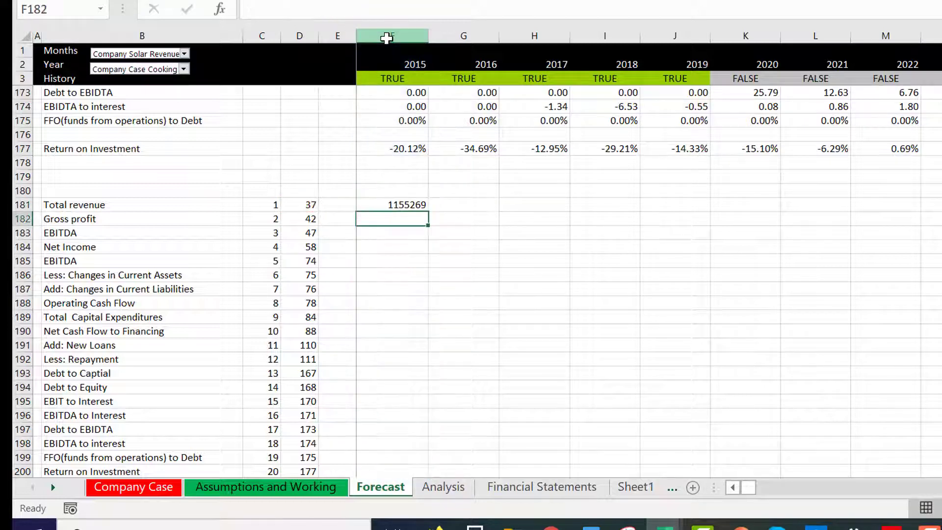
- Fill the INDEX formula from F181 rightward across the Total revenue row through column Q
{"action": "key", "text": "Up"}
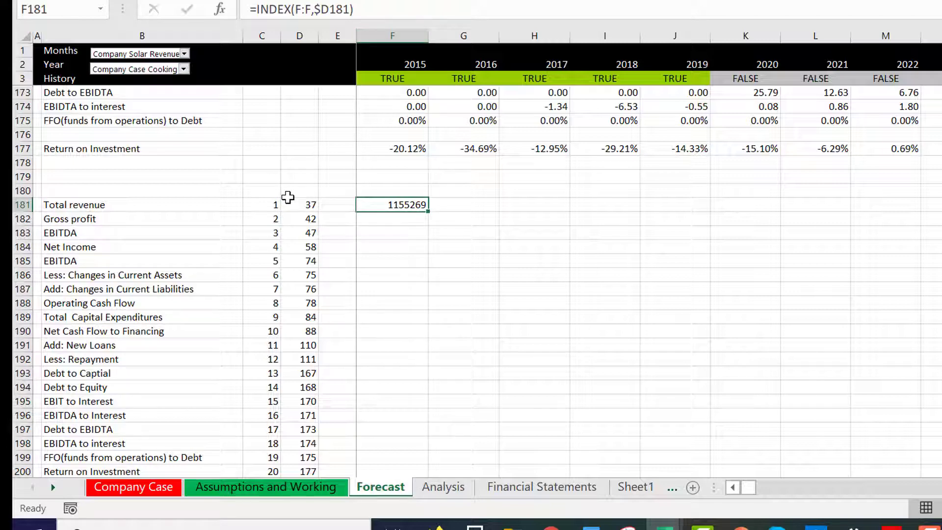
{"action": "key", "text": "ctrl+shift+r"}
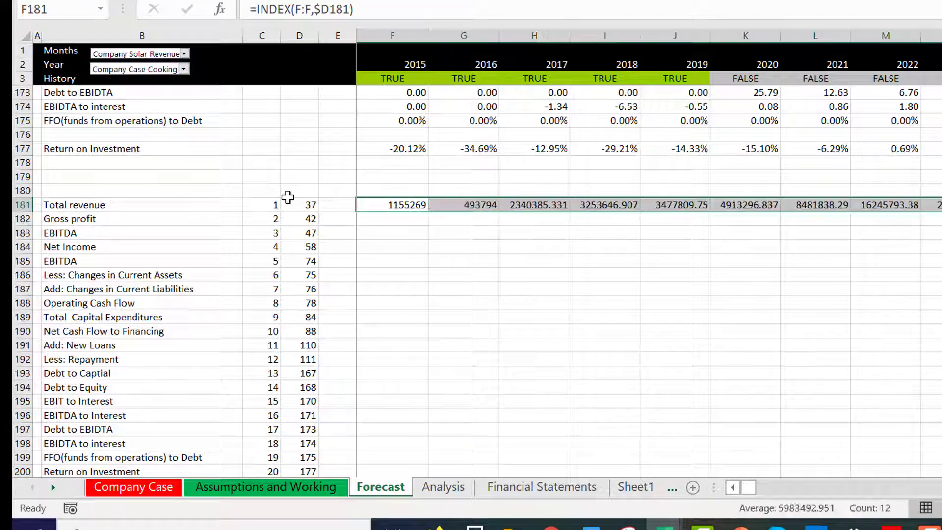
- Examine the copied INDEX formulas along row 181, out past the last forecast year column
{"action": "key", "text": "Left"}
{"action": "key", "text": "Right"}
{"action": "key", "text": "Right"}
{"action": "key", "text": "Right"}
{"action": "key", "text": "Right"}
{"action": "key", "text": "Right"}
{"action": "key", "text": "Right"}
{"action": "key", "text": "Right"}
{"action": "key", "text": "Right"}
{"action": "key", "text": "Right"}
{"action": "key", "text": "Right"}
{"action": "key", "text": "Right"}
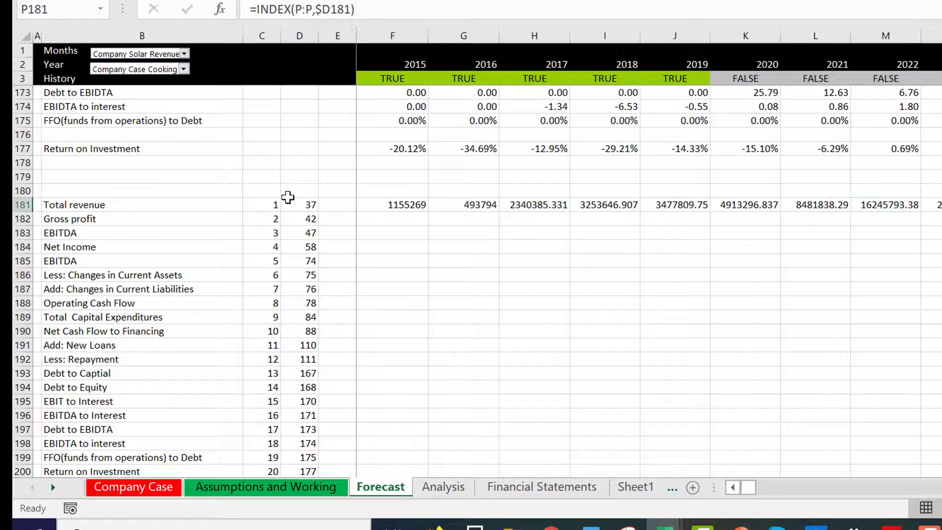
{"action": "key", "text": "Left"}
{"action": "key", "text": "Left"}
{"action": "key", "text": "Left"}
{"action": "key", "text": "Left"}
{"action": "key", "text": "Left"}
{"action": "key", "text": "Left"}
{"action": "key", "text": "Left"}
{"action": "key", "text": "Left"}
{"action": "key", "text": "Left"}
{"action": "key", "text": "Left"}
{"action": "key", "text": "Left"}
{"action": "key", "text": "Left"}
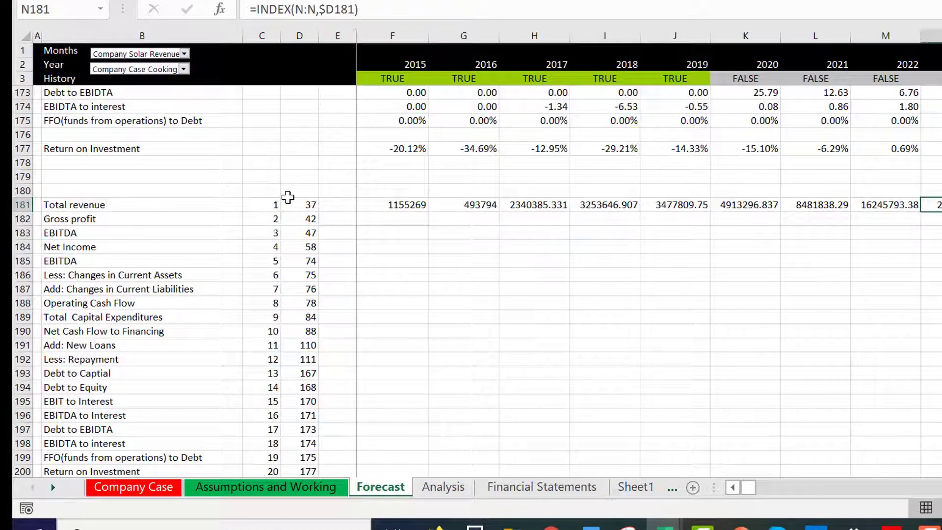
{"action": "key", "text": "Right"}
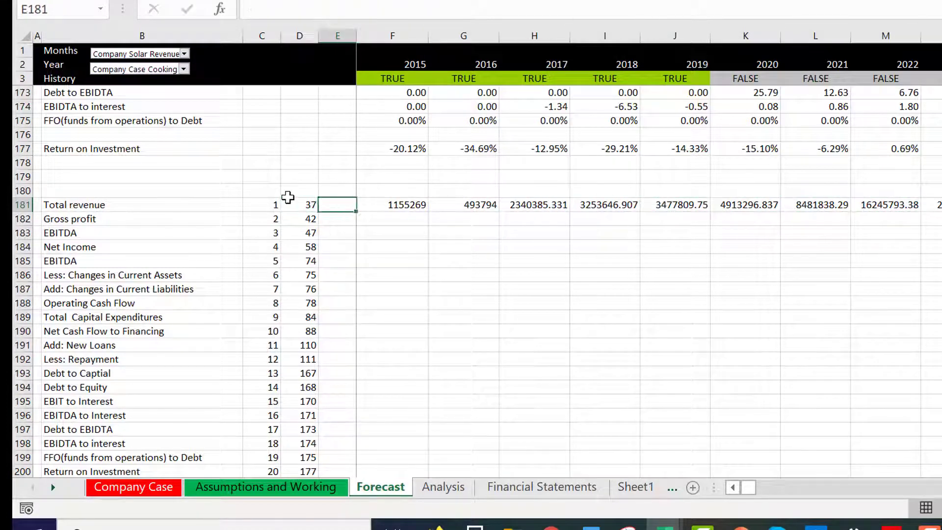
- Fill the row 181 INDEX formulas for 2015 to 2023 down to the Return on Investment row, covering F181:N200
{"action": "key", "text": "Right"}
{"action": "key", "text": "shift+Right"}
{"action": "key", "text": "shift+Right"}
{"action": "key", "text": "shift+Right"}
{"action": "key", "text": "shift+Right"}
{"action": "key", "text": "shift+Right"}
{"action": "key", "text": "shift+Right"}
{"action": "key", "text": "shift+Right"}
{"action": "key", "text": "shift+Right"}
{"action": "key", "text": "shift+Right"}
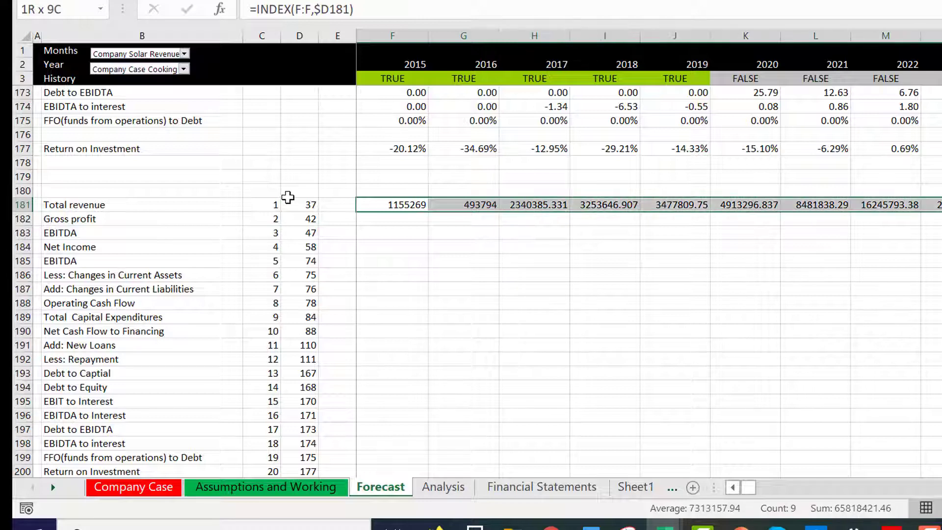
{"action": "key", "text": "shift+Down"}
{"action": "key", "text": "shift+Down"}
{"action": "key", "text": "shift+Down"}
{"action": "key", "text": "shift+Down"}
{"action": "key", "text": "shift+Down"}
{"action": "key", "text": "shift+Down"}
{"action": "key", "text": "shift+Down"}
{"action": "key", "text": "shift+Down"}
{"action": "key", "text": "shift+Down"}
{"action": "key", "text": "shift+Down"}
{"action": "key", "text": "shift+Down"}
{"action": "key", "text": "shift+Down"}
{"action": "key", "text": "shift+Down"}
{"action": "key", "text": "shift+Down"}
{"action": "key", "text": "shift+Down"}
{"action": "key", "text": "shift+Down"}
{"action": "key", "text": "shift+Down"}
{"action": "key", "text": "shift+Down"}
{"action": "key", "text": "shift+Down"}
{"action": "key", "text": "shift+Down"}
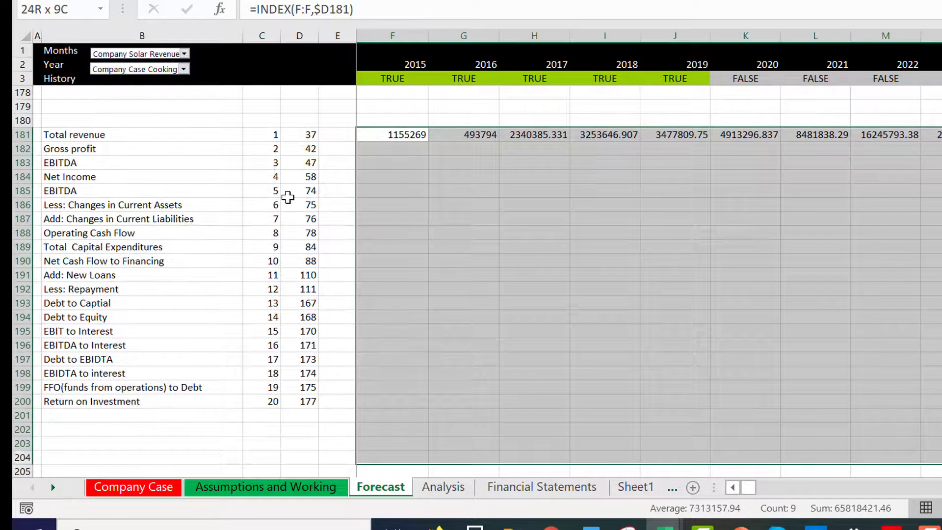
{"action": "key", "text": "shift+Up"}
{"action": "key", "text": "shift+Up"}
{"action": "key", "text": "shift+Up"}
{"action": "key", "text": "shift+Up"}
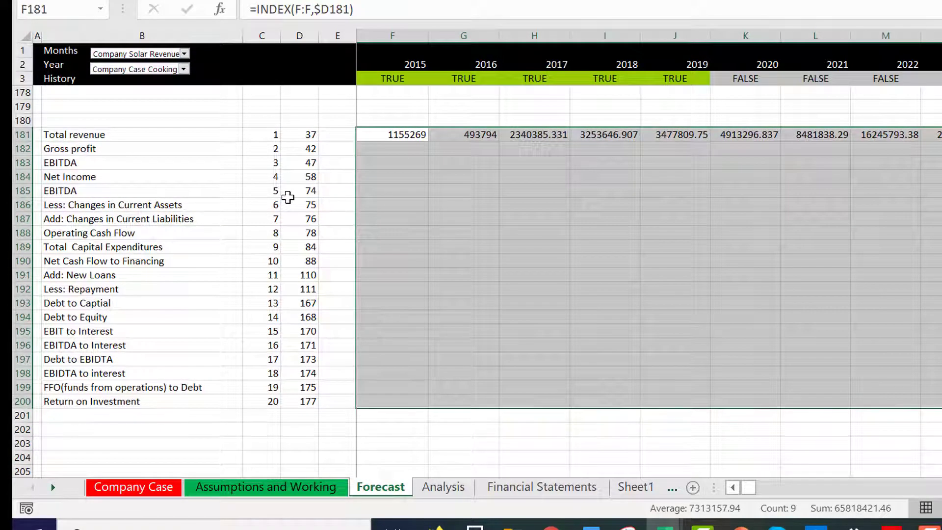
{"action": "key", "text": "ctrl+d"}
- Examine the filled values and formulas down column F, from Total revenue past Return on Investment
{"action": "key", "text": "Down"}
{"action": "key", "text": "Down"}
{"action": "key", "text": "Down"}
{"action": "key", "text": "Down"}
{"action": "key", "text": "Down"}
{"action": "key", "text": "Down"}
{"action": "key", "text": "Down"}
{"action": "key", "text": "Down"}
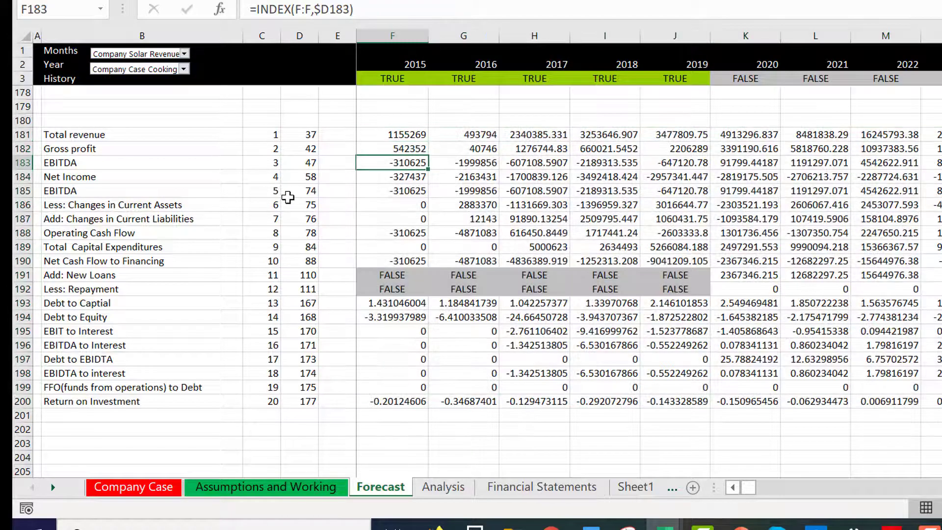
{"action": "key", "text": "Down"}
{"action": "key", "text": "Down"}
{"action": "key", "text": "Down"}
{"action": "key", "text": "Down"}
{"action": "key", "text": "Down"}
{"action": "key", "text": "Down"}
{"action": "key", "text": "Down"}
{"action": "key", "text": "Down"}
{"action": "key", "text": "Down"}
{"action": "key", "text": "Down"}
{"action": "key", "text": "Down"}
{"action": "key", "text": "Down"}
{"action": "key", "text": "Down"}
{"action": "key", "text": "Down"}
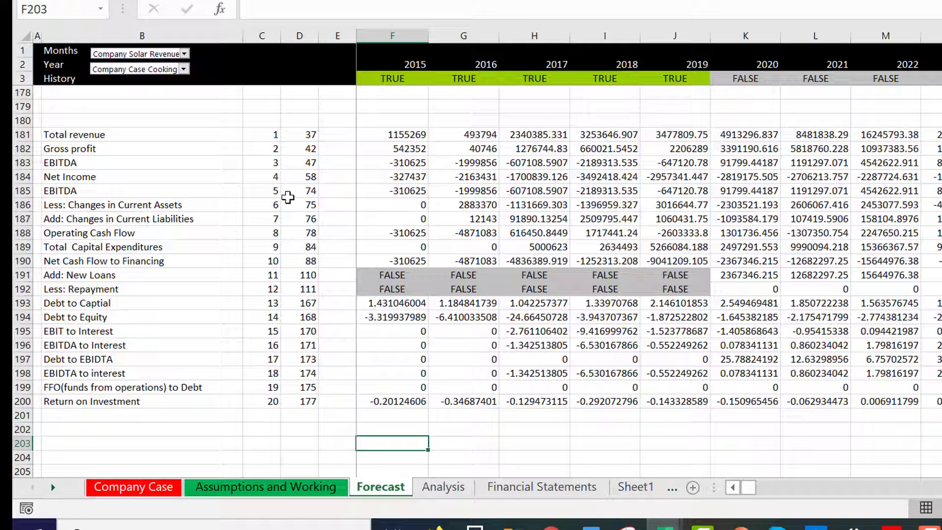
{"action": "key", "text": "Down"}
{"action": "key", "text": "Down"}
{"action": "key", "text": "Down"}
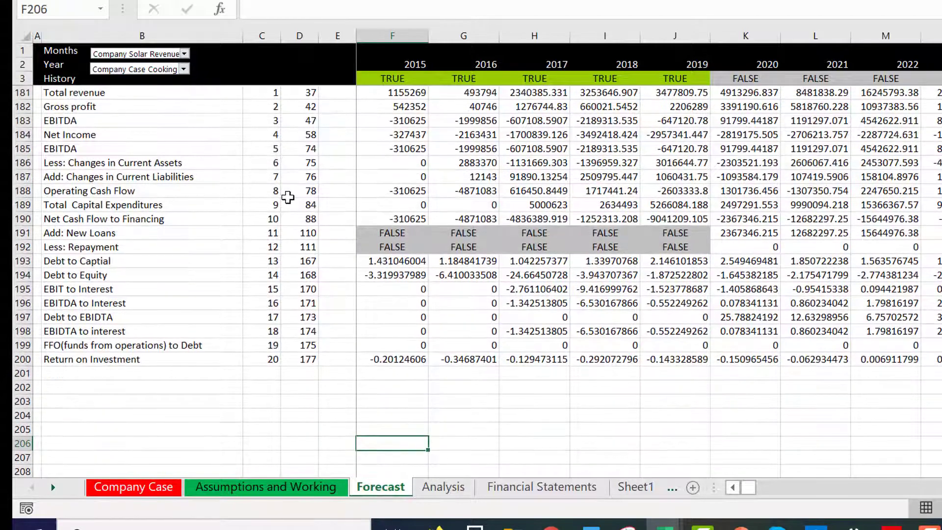
{"action": "key", "text": "Up"}
{"action": "key", "text": "Up"}
{"action": "key", "text": "Up"}
{"action": "key", "text": "Up"}
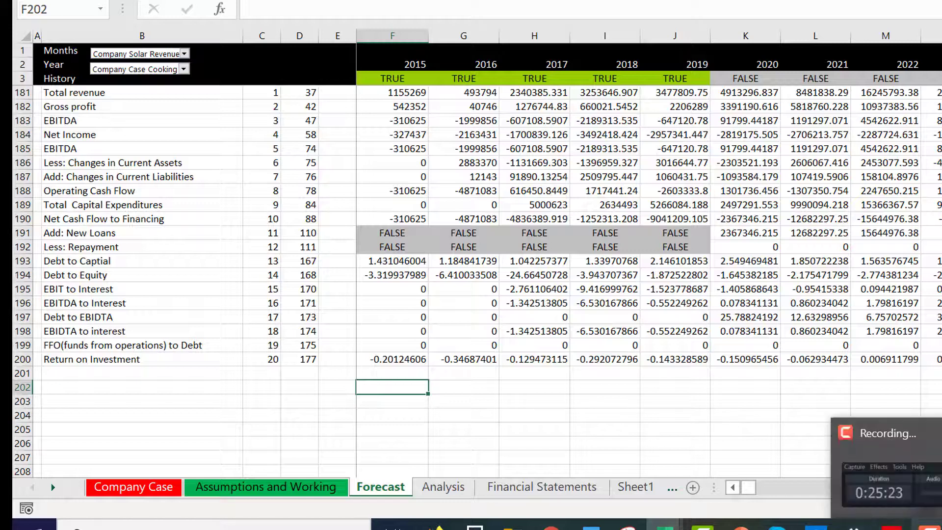
{"action": "left_click", "coordinate": [929, 527]}
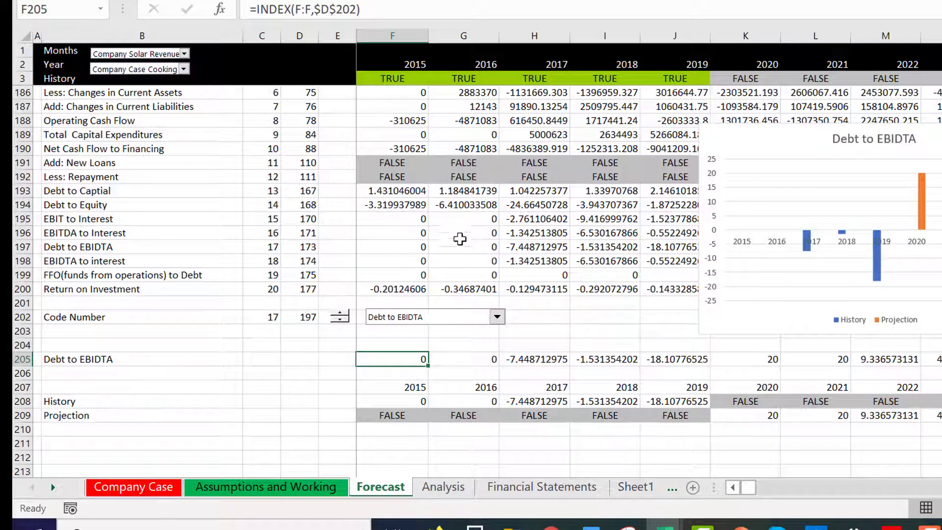
- Switch the metric selector in the Code Number row to EBITDA to Interest
{"action": "left_click", "coordinate": [449, 326]}
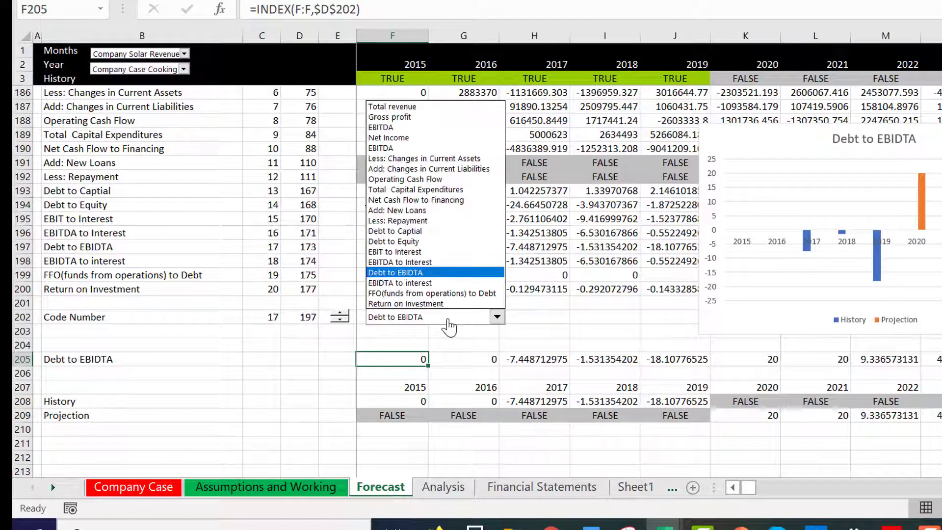
{"action": "key", "text": "Up"}
{"action": "key", "text": "Return"}
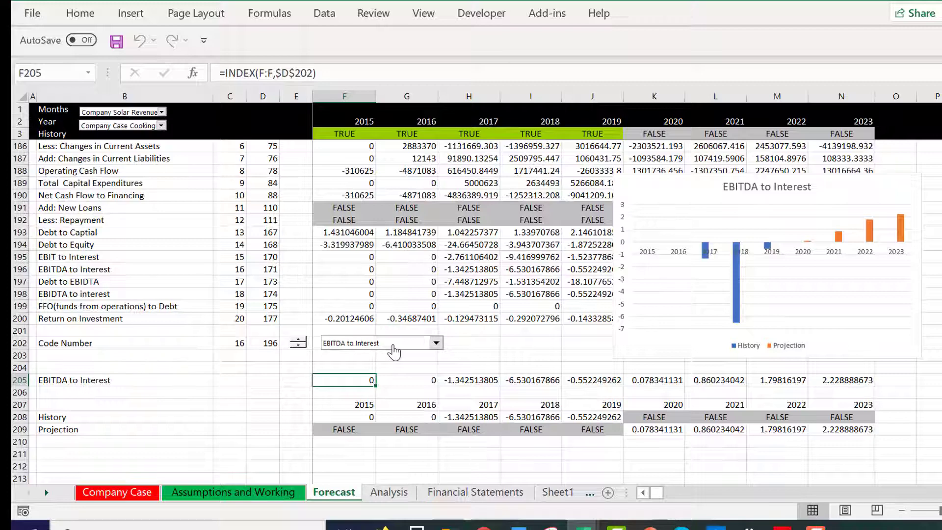
- Change the charted metric to Net Cash Flow to Financing with the selector in row 202
{"action": "left_click", "coordinate": [393, 346]}
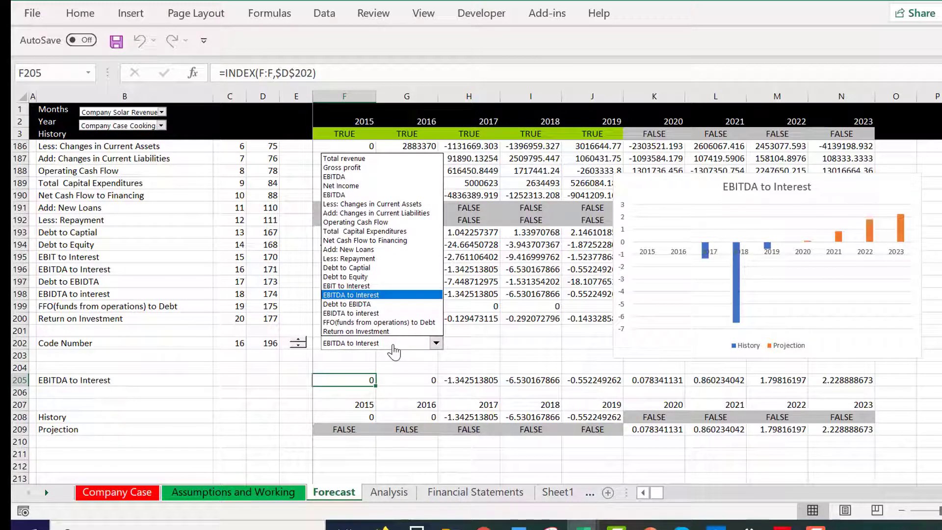
{"action": "key", "text": "Up"}
{"action": "key", "text": "Up"}
{"action": "key", "text": "Up"}
{"action": "key", "text": "Up"}
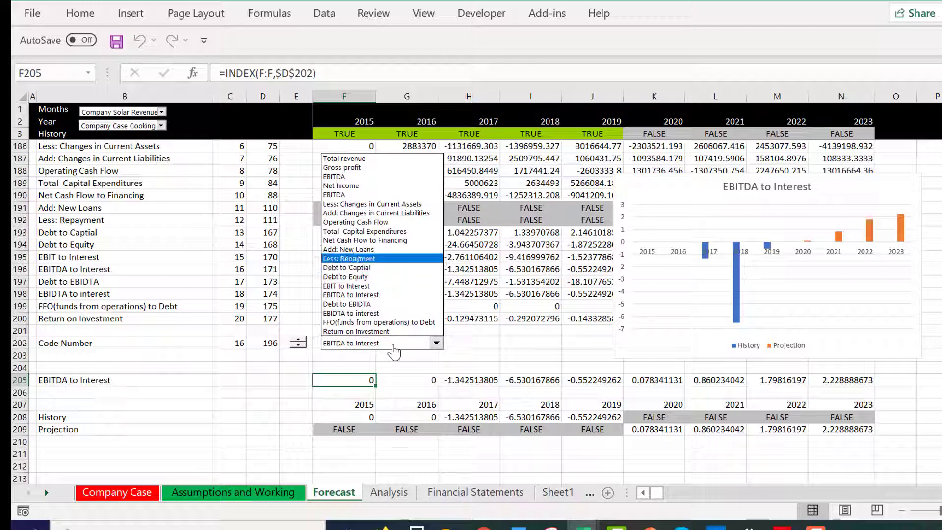
{"action": "key", "text": "Up"}
{"action": "key", "text": "Up"}
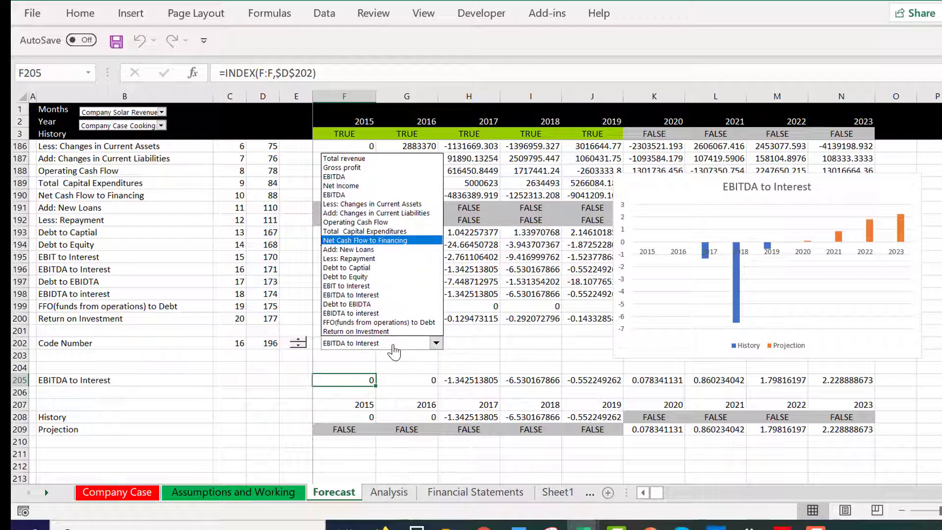
{"action": "key", "text": "Return"}
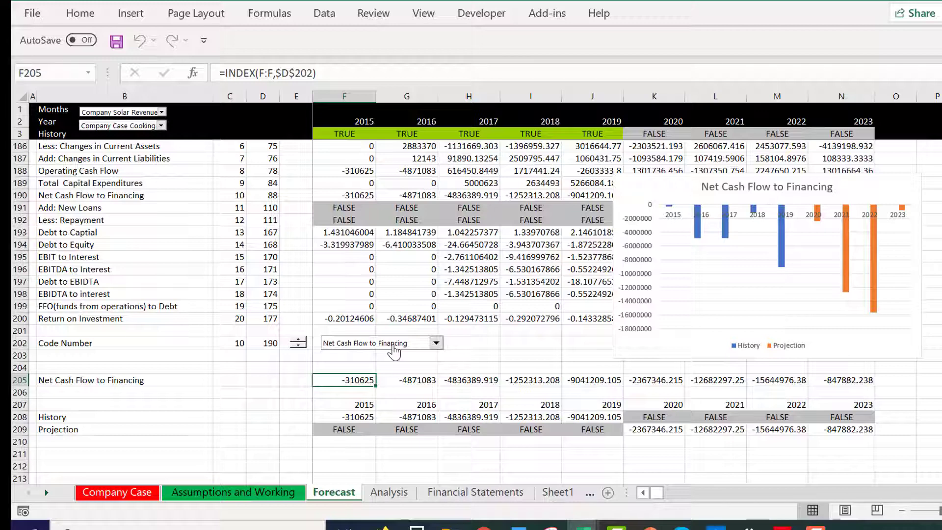
- Select EBIDTA to interest as the metric shown in the history-and-projection chart
{"action": "left_click", "coordinate": [393, 346]}
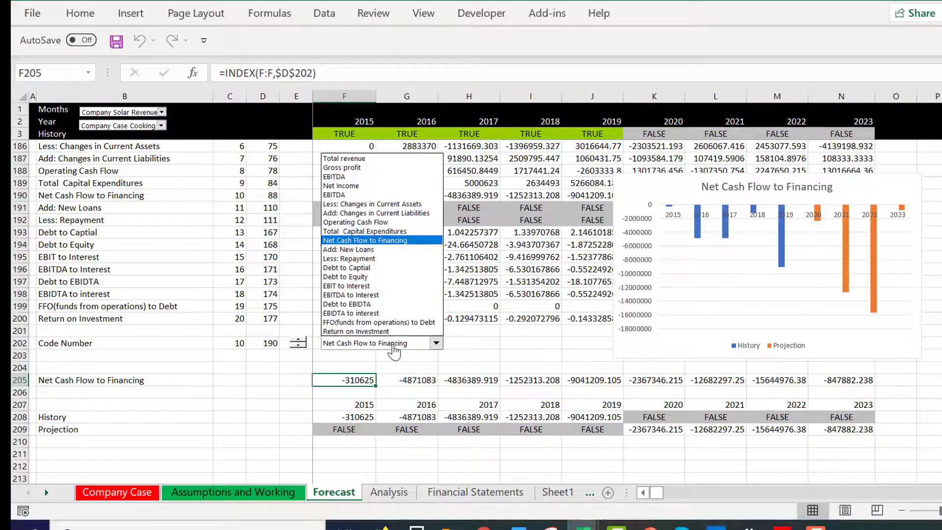
{"action": "key", "text": "Down"}
{"action": "key", "text": "Down"}
{"action": "key", "text": "Down"}
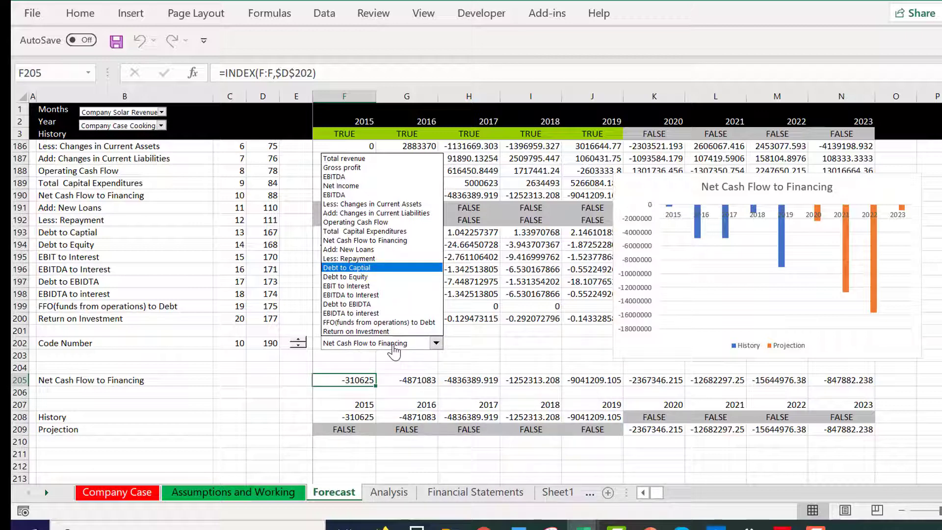
{"action": "key", "text": "Down"}
{"action": "key", "text": "Down"}
{"action": "key", "text": "Down"}
{"action": "key", "text": "Down"}
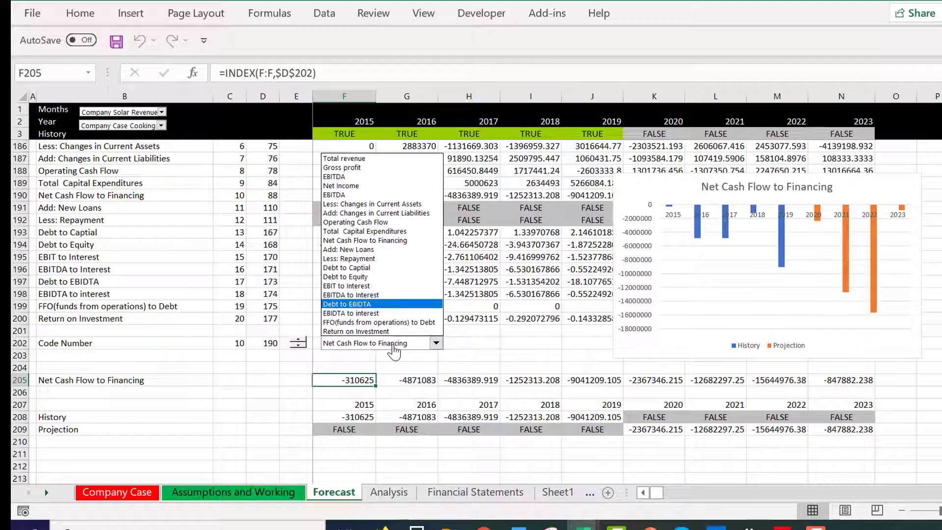
{"action": "key", "text": "Down"}
{"action": "key", "text": "Return"}
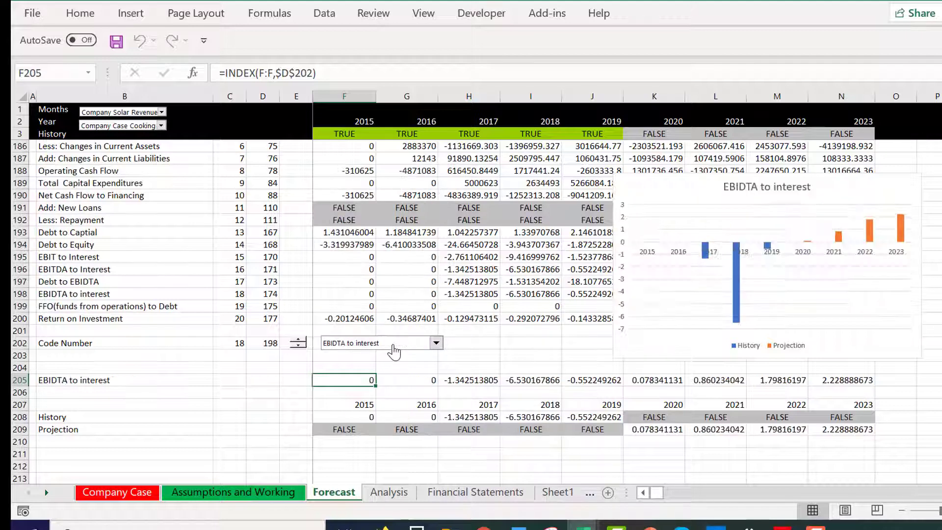
- Move the EBIDTA to interest chart from the Forecast sheet to the Analysis sheet, beside the SG&A Percent chart at column L
{"action": "left_click", "coordinate": [587, 338]}
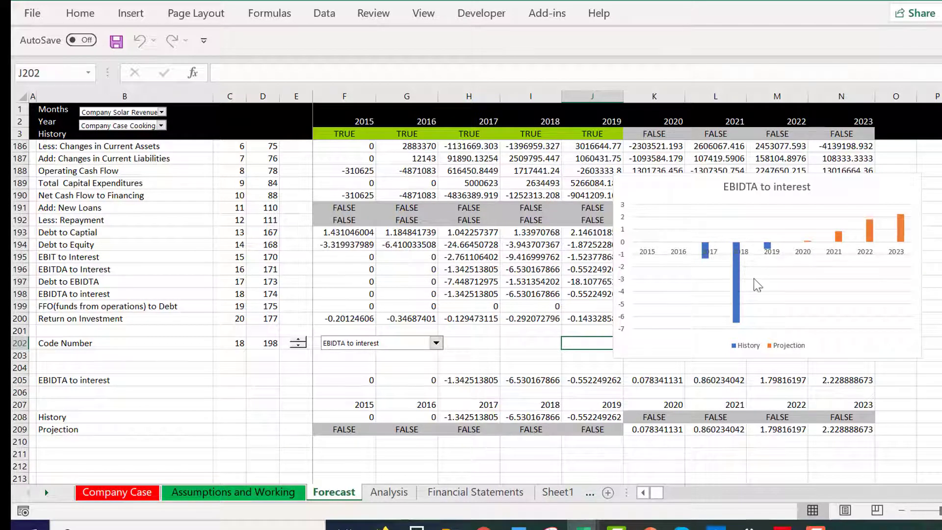
{"action": "left_click", "coordinate": [646, 344]}
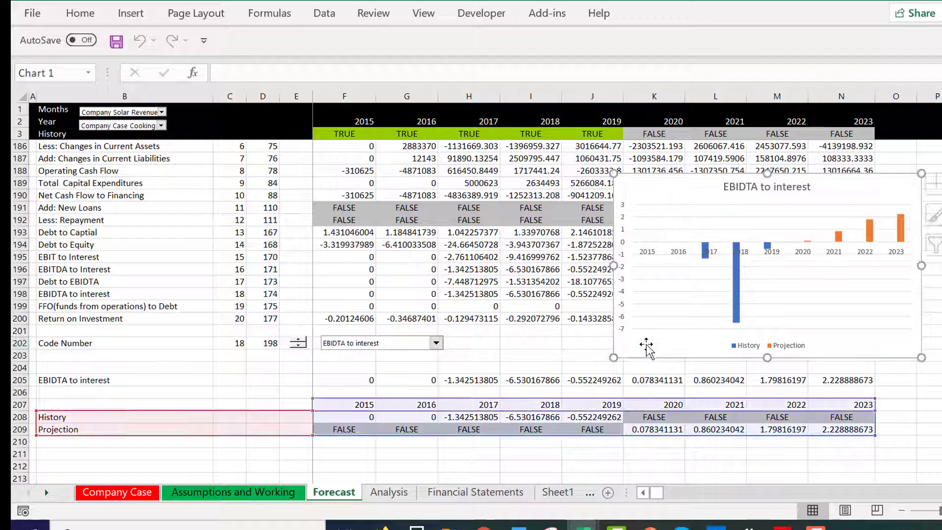
{"action": "key", "text": "Delete"}
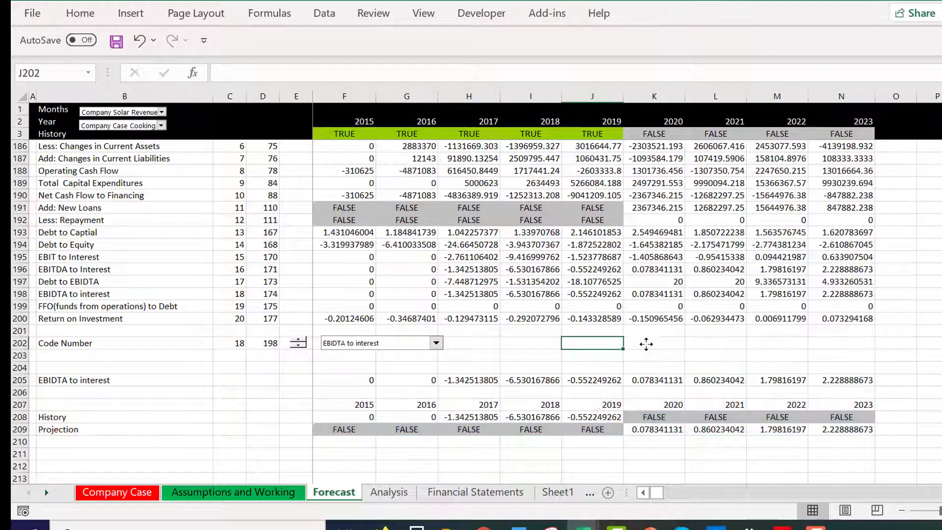
{"action": "left_click", "coordinate": [405, 497]}
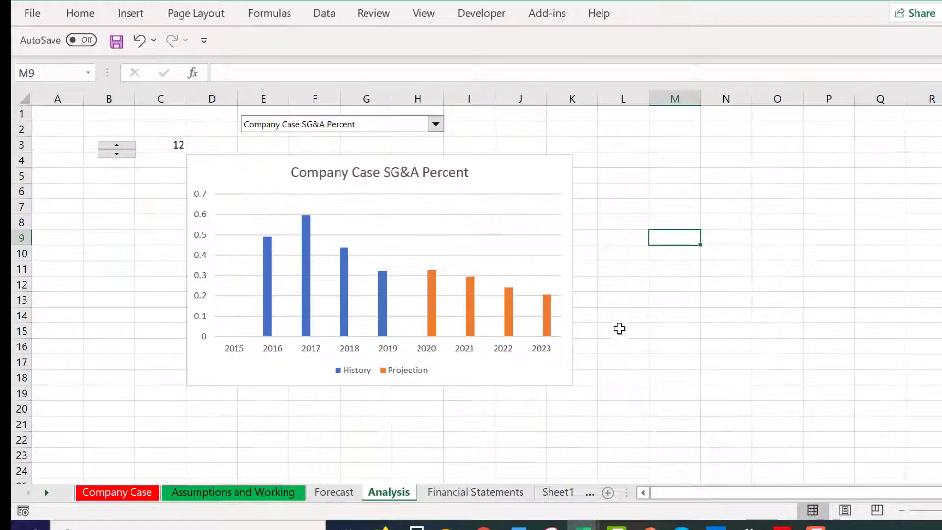
{"action": "left_click", "coordinate": [629, 161]}
{"action": "key", "text": "ctrl+v"}
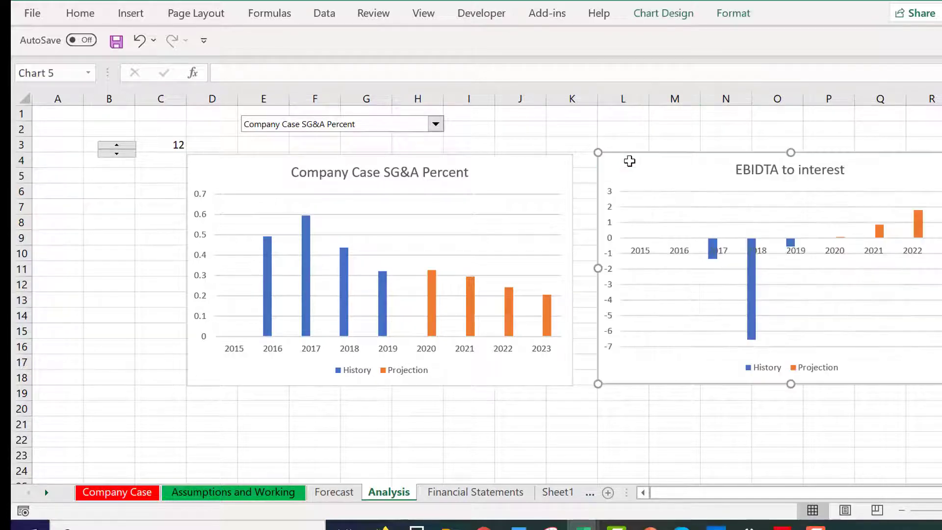
{"action": "left_click", "coordinate": [619, 431]}
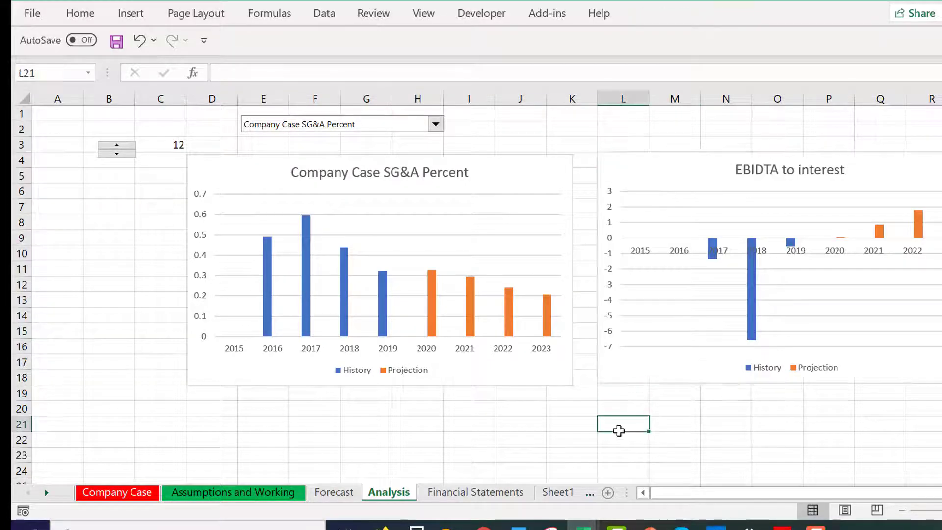
- Copy the metric drop-down from Forecast row 202 to the Analysis sheet and fit it into row 2 above the EBIDTA to interest chart
{"action": "key", "text": "ctrl+Page_Up"}
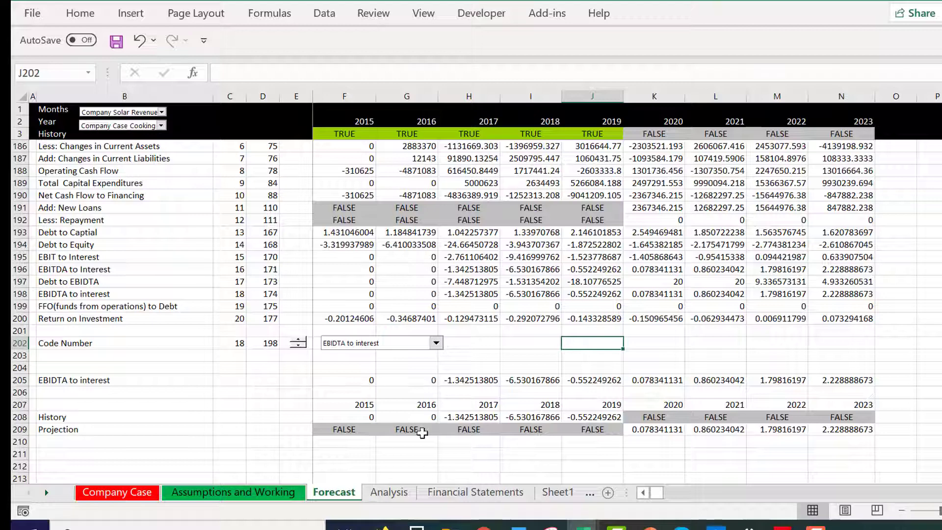
{"action": "right_click", "coordinate": [371, 346]}
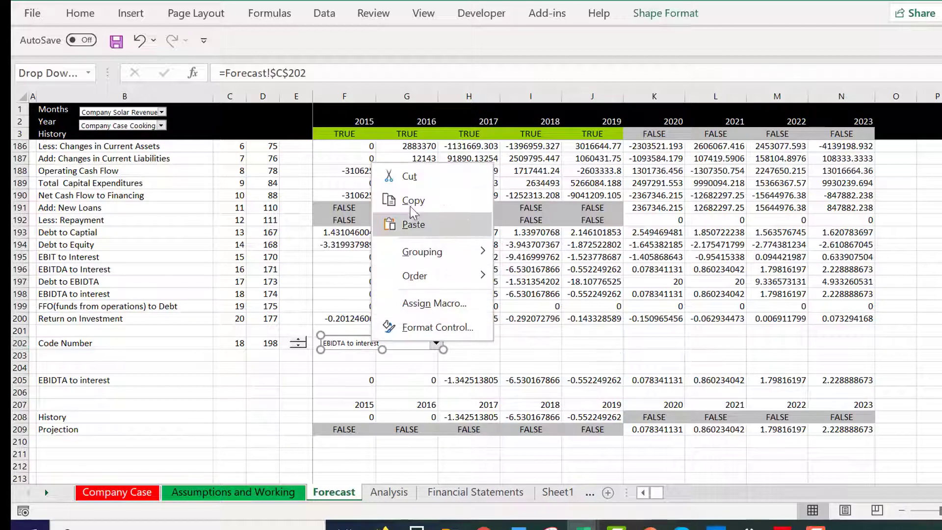
{"action": "left_click", "coordinate": [414, 210]}
{"action": "key", "text": "ctrl+Page_Down"}
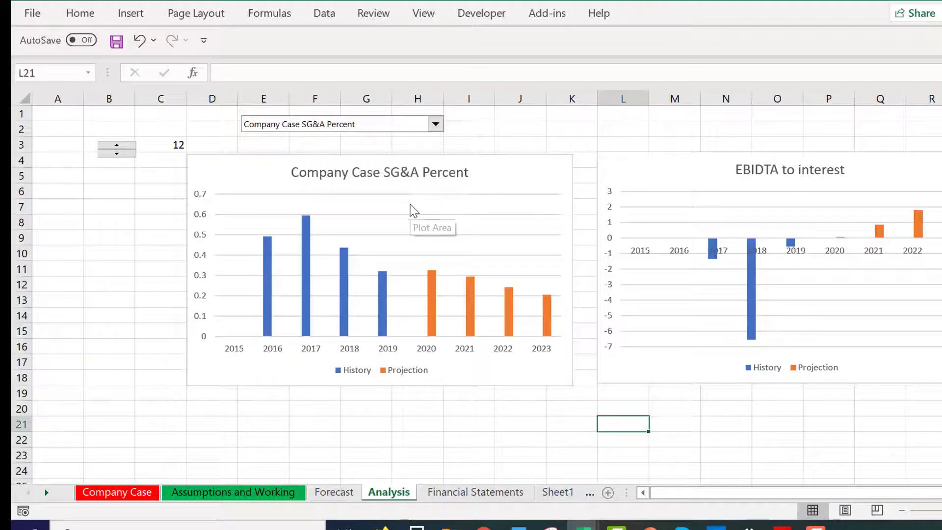
{"action": "left_click", "coordinate": [624, 128]}
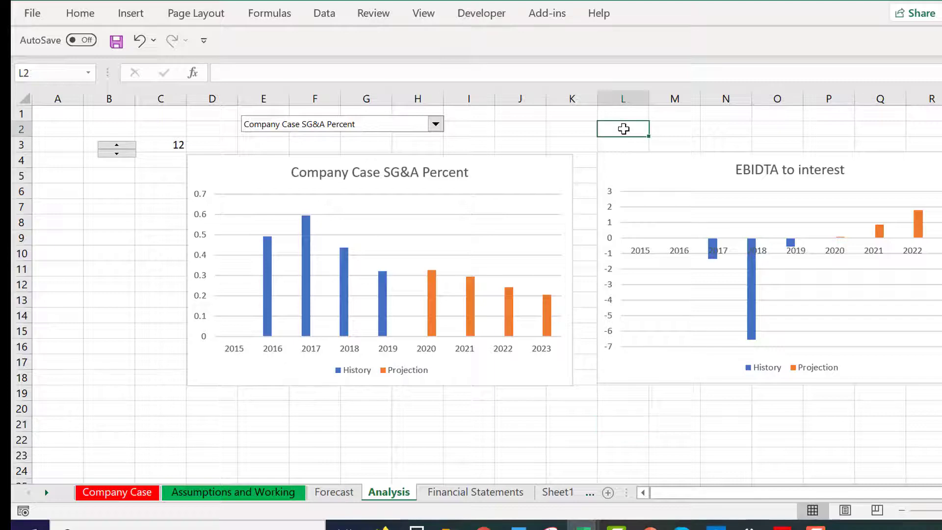
{"action": "key", "text": "ctrl+v"}
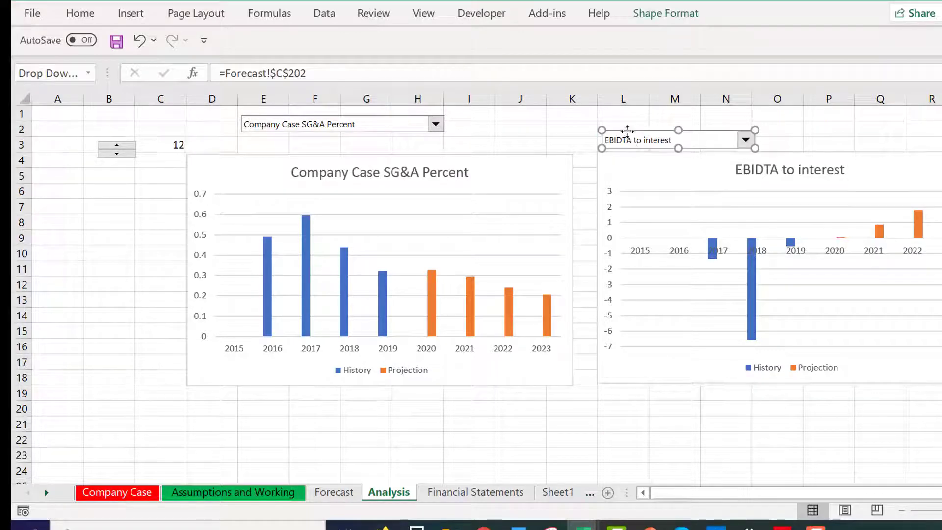
{"action": "left_click_drag", "start_coordinate": [628, 131], "coordinate": [627, 118]}
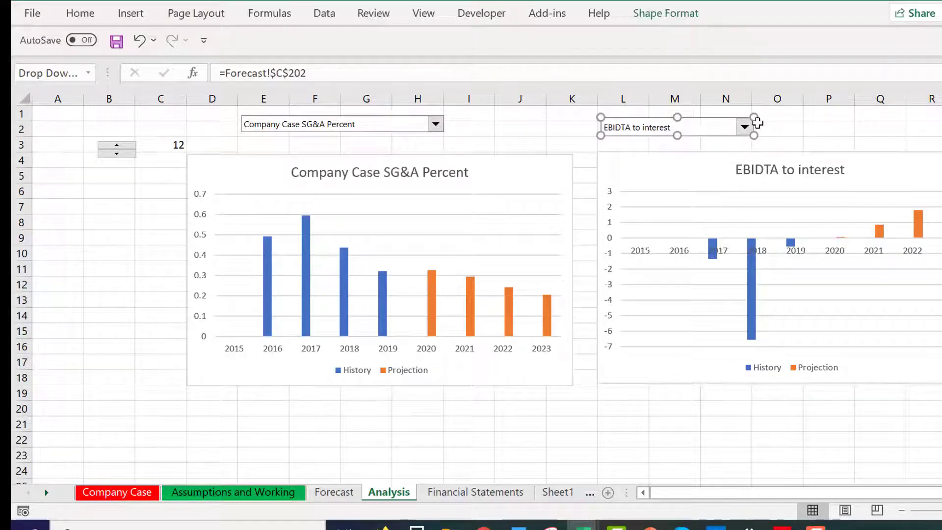
{"action": "left_click_drag", "start_coordinate": [754, 117], "coordinate": [752, 125]}
{"action": "left_click", "coordinate": [796, 142]}
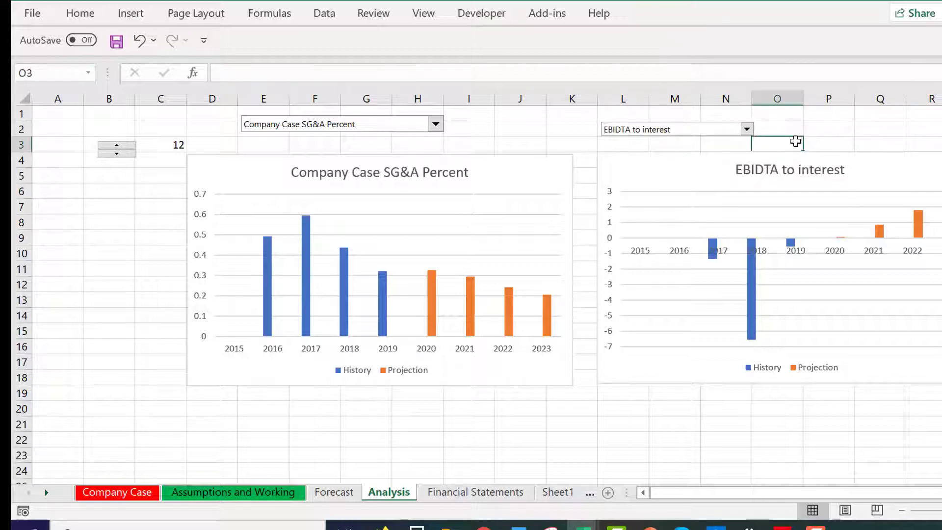
- Slim the Company Case SG&A Percent drop-down and align it in row 2 with its chart's left edge at column D
{"action": "left_click", "coordinate": [366, 129], "text": "ctrl"}
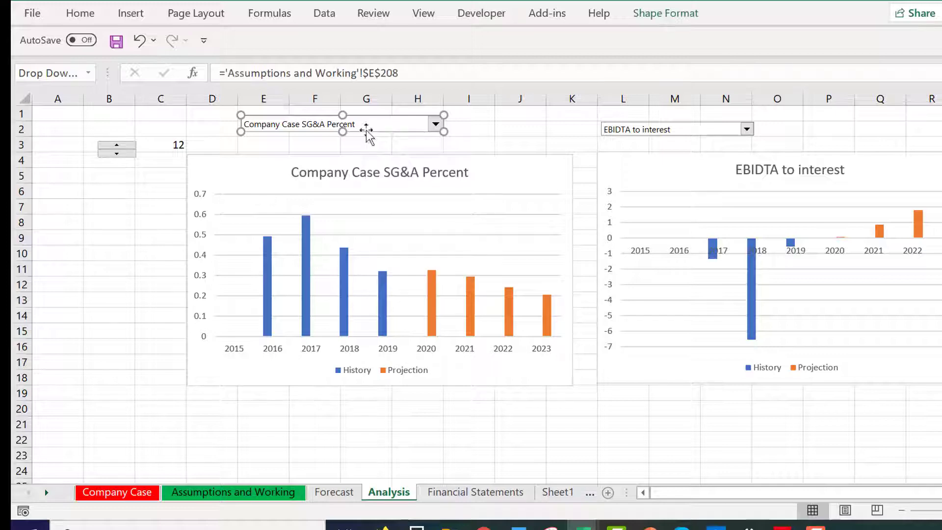
{"action": "left_click_drag", "start_coordinate": [444, 114], "coordinate": [353, 124]}
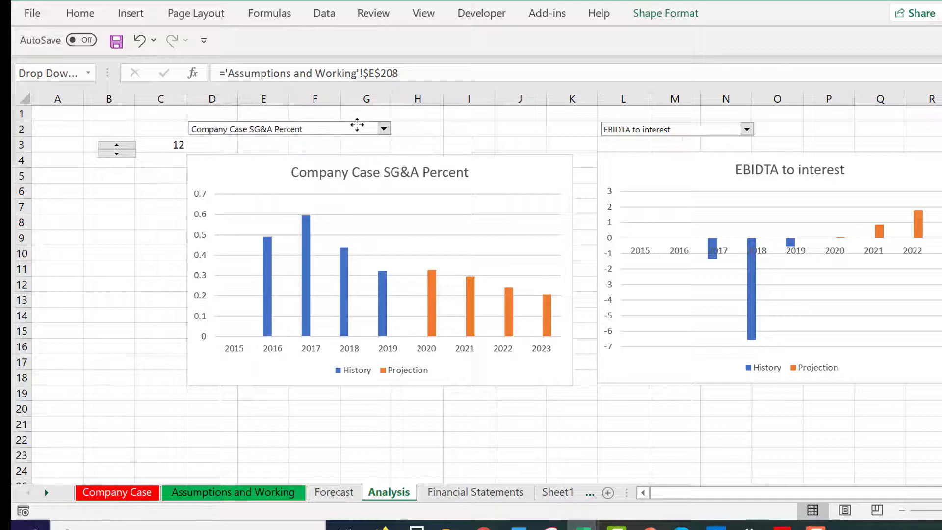
{"action": "left_click", "coordinate": [470, 124]}
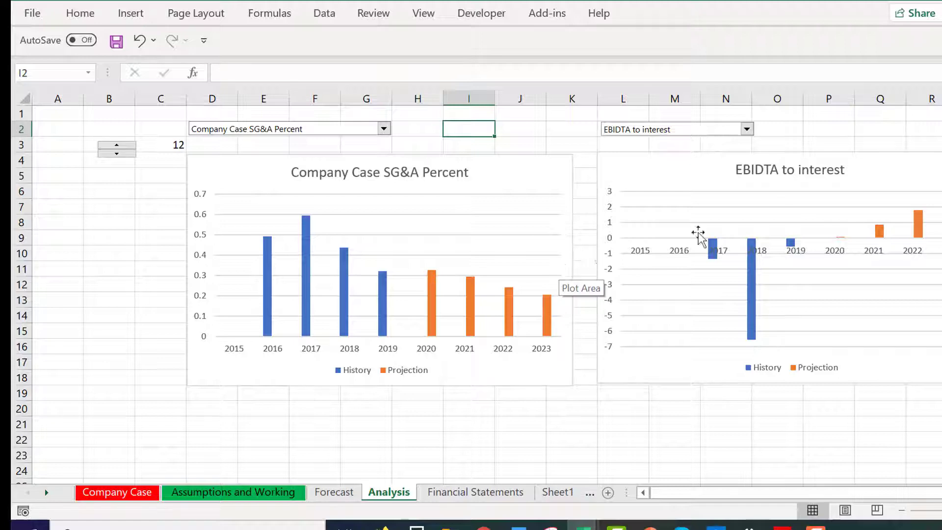
- Set the copied metric drop-down on the Analysis sheet to Debt to EBIDTA
{"action": "left_click", "coordinate": [746, 129]}
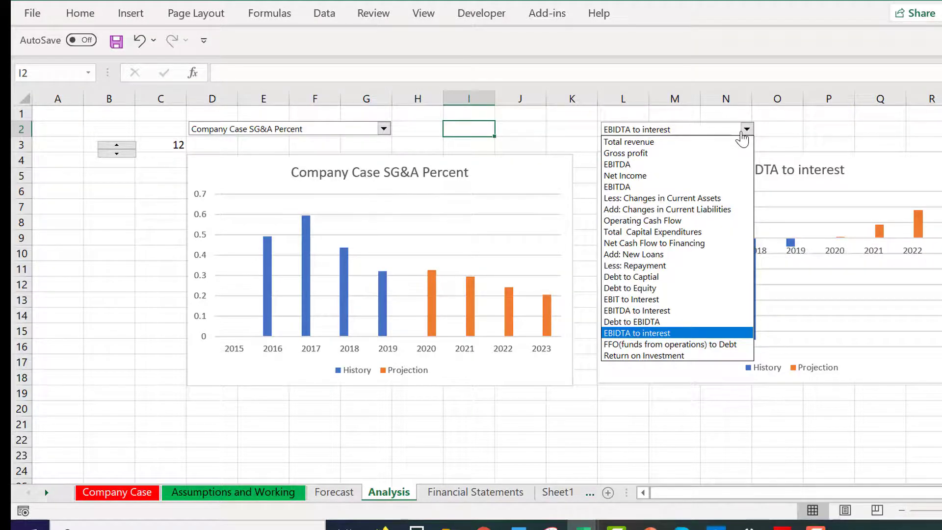
{"action": "key", "text": "Up"}
{"action": "key", "text": "Up"}
{"action": "key", "text": "Down"}
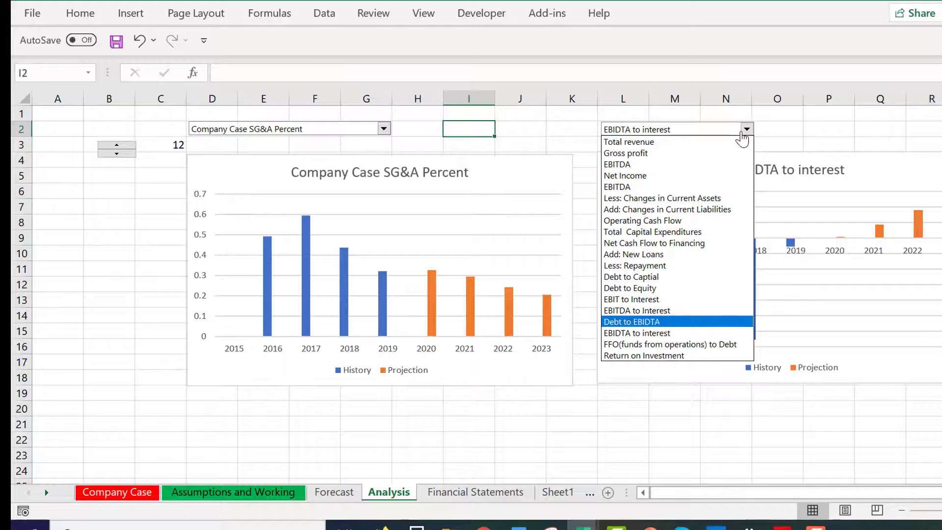
{"action": "key", "text": "Return"}
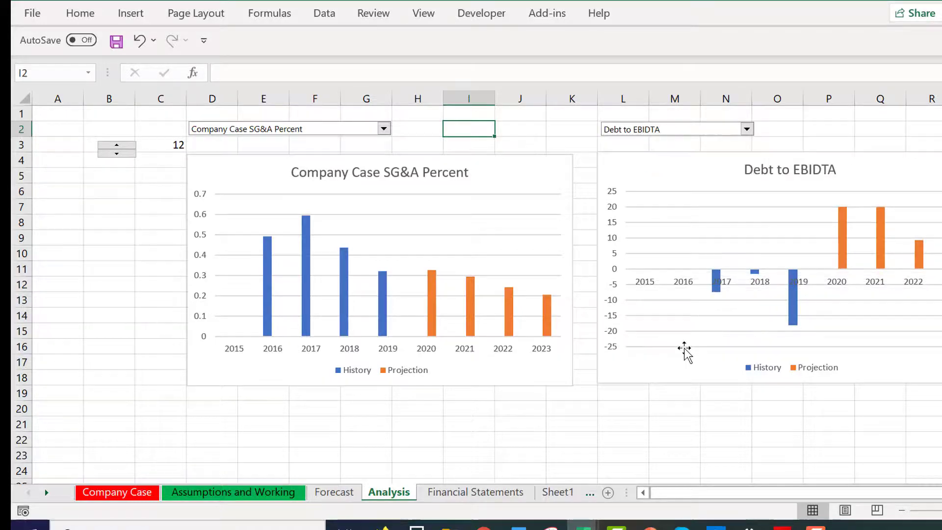
{"action": "left_click", "coordinate": [616, 418]}
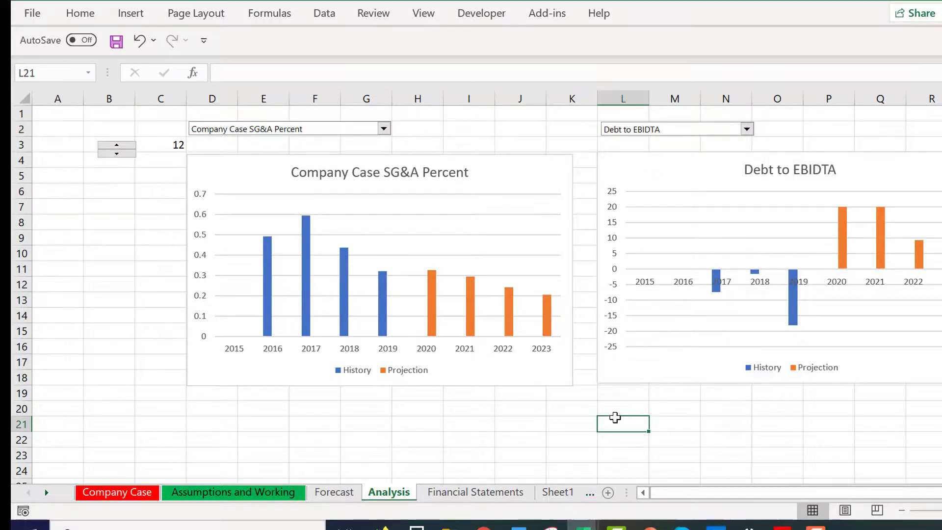
{"action": "left_click", "coordinate": [583, 527]}
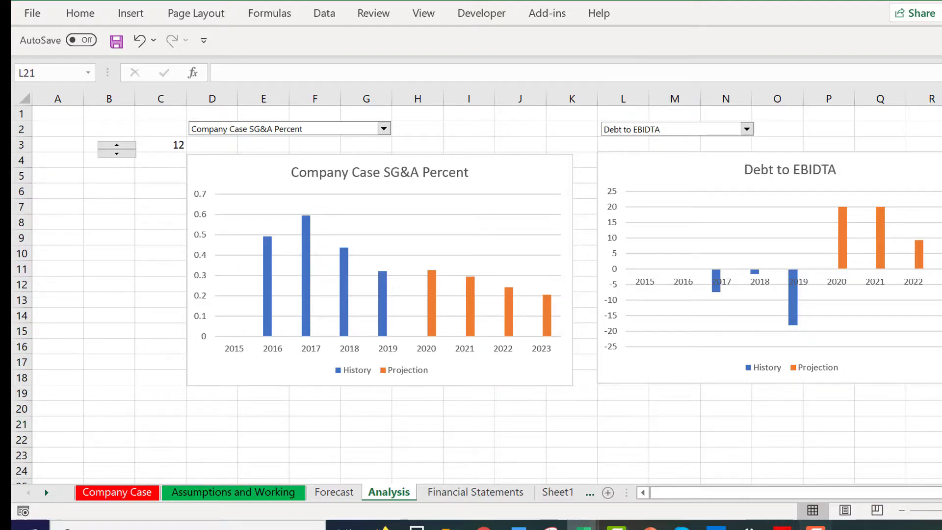